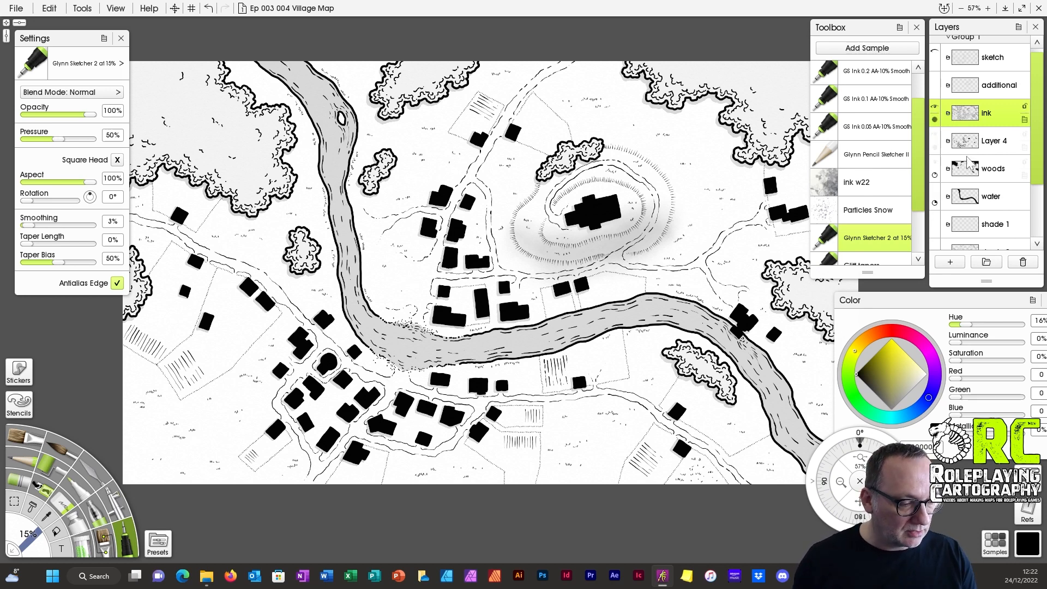
# Hide the water and woods layers so their grey fills no longer show on the village map.
pyautogui.click(934, 190)
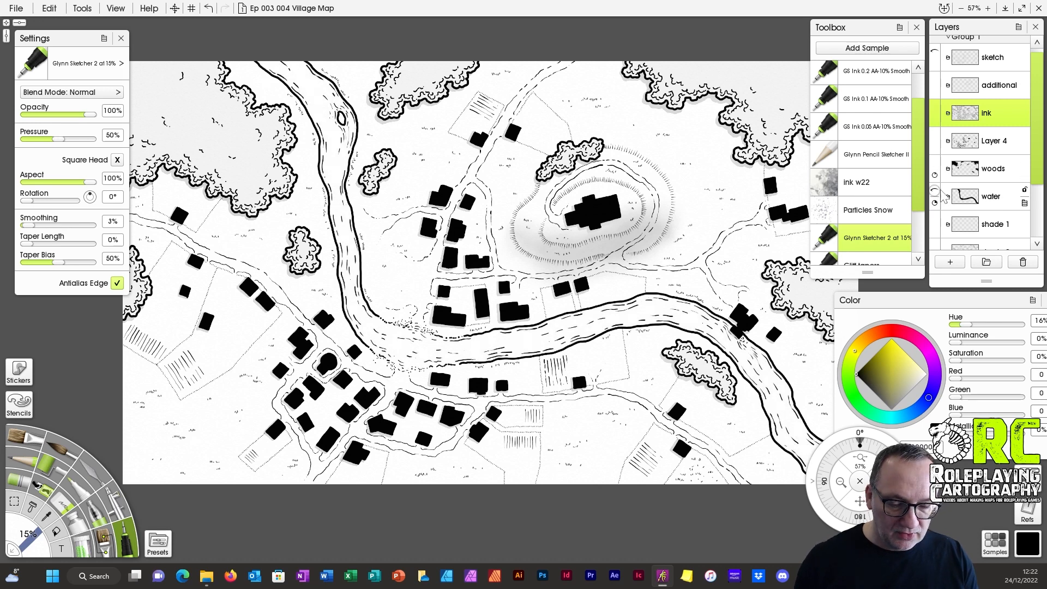
pyautogui.scroll(-2, 981, 190)
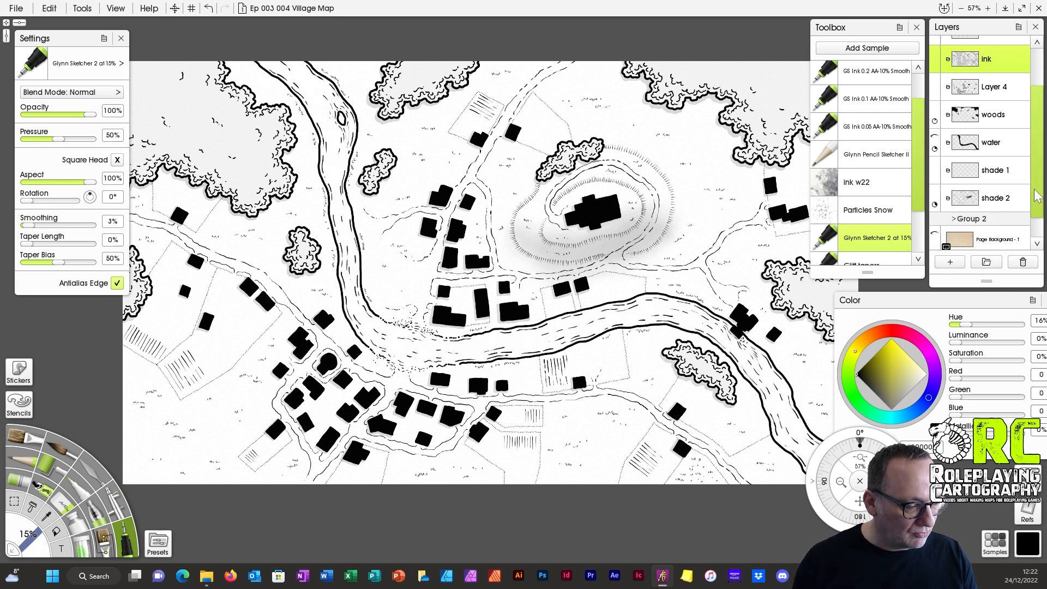
pyautogui.scroll(2, 959, 179)
pyautogui.click(933, 160)
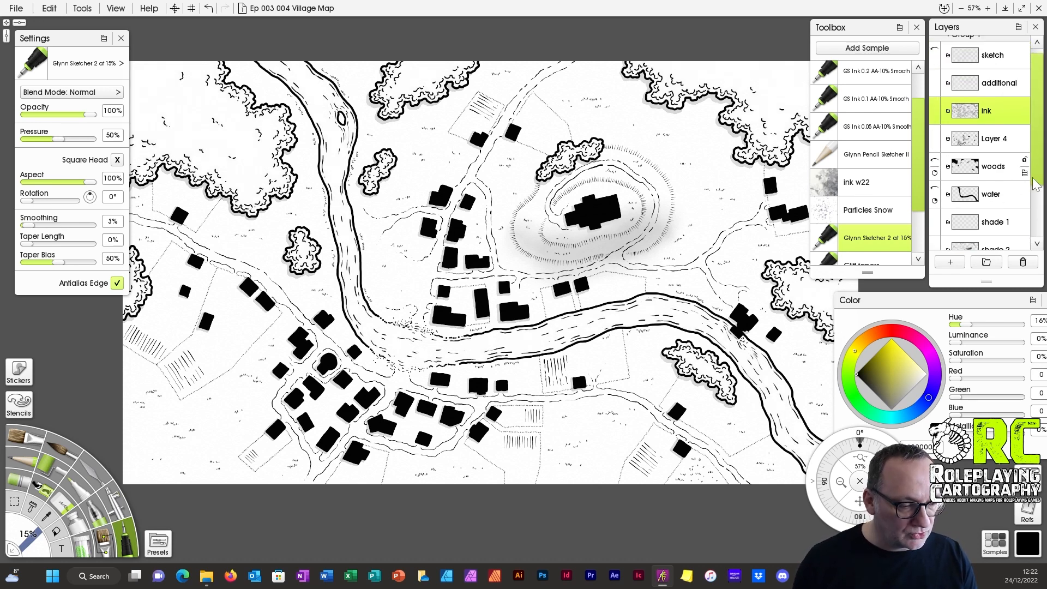
# Duplicate the shade 2 layer and move the copy directly above the ink layer.
pyautogui.scroll(1, 1039, 164)
pyautogui.scroll(-2, 1040, 181)
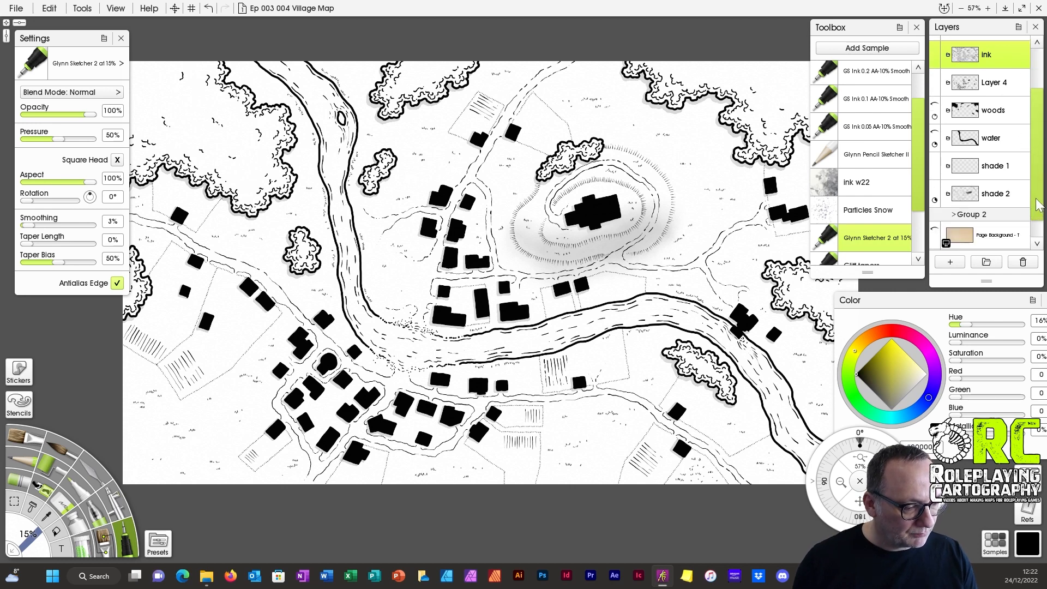
pyautogui.click(997, 202)
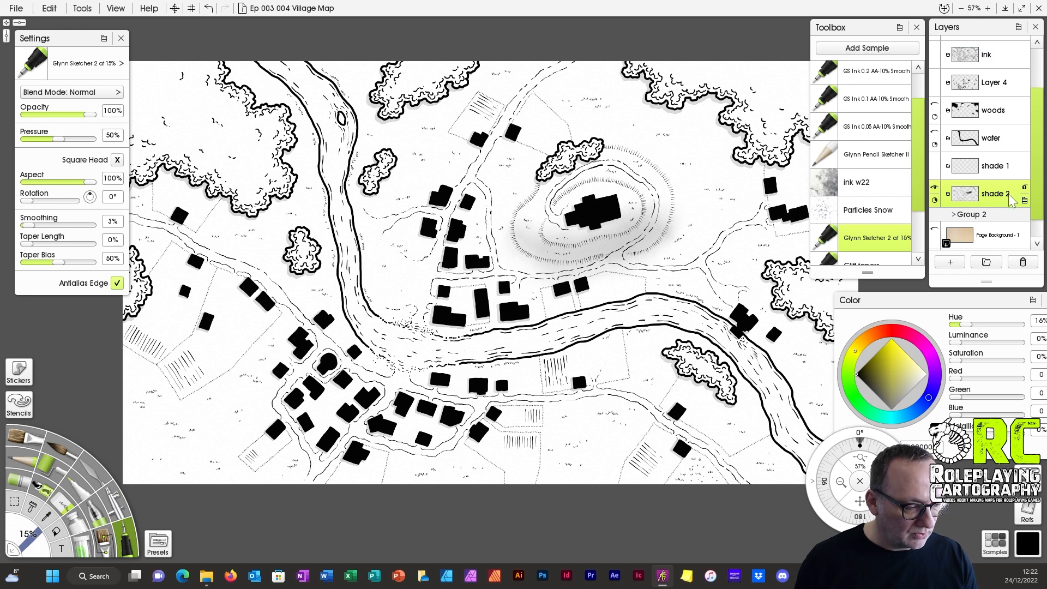
pyautogui.click(1024, 200)
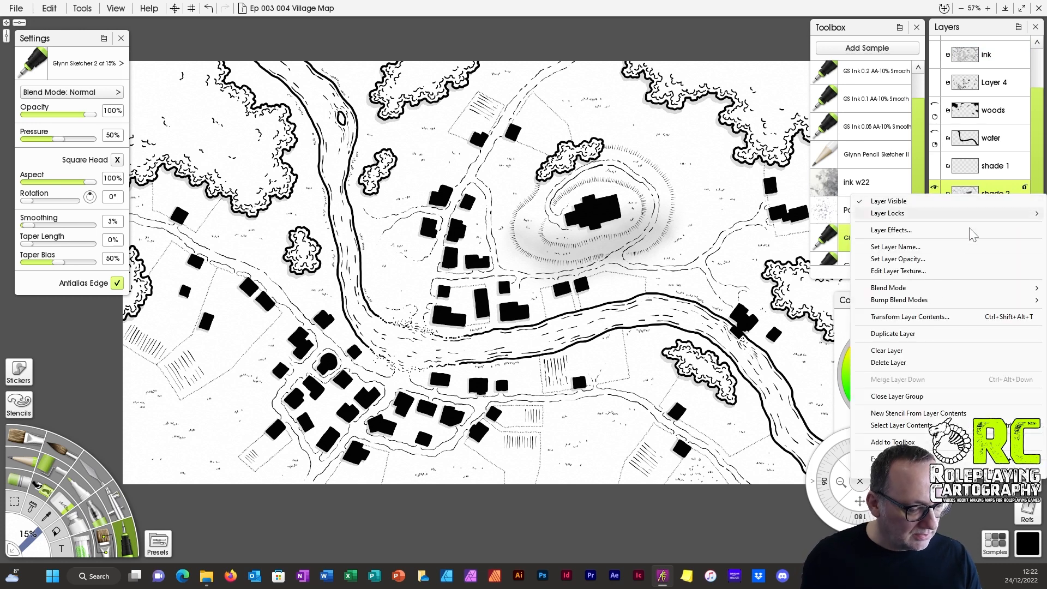
pyautogui.click(909, 334)
pyautogui.moveTo(1006, 210)
pyautogui.mouseDown()
pyautogui.moveTo(1007, 109)
pyautogui.moveTo(1005, 124)
pyautogui.mouseUp()
# Rename the copied shade 2 layer as shadow.
pyautogui.doubleClick(1002, 119)
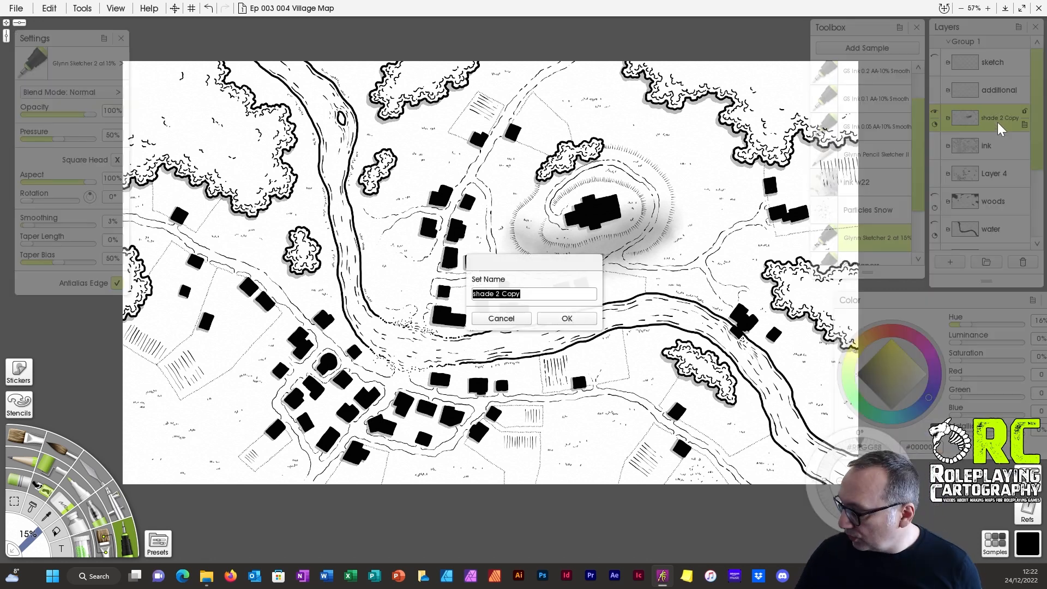
pyautogui.write('shadow')
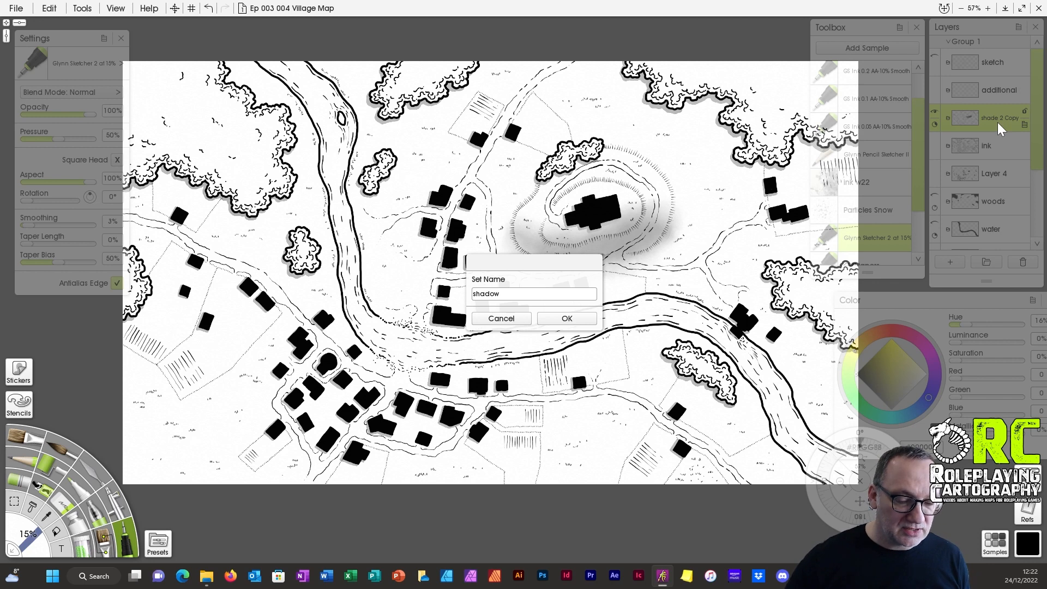
pyautogui.press('Return')
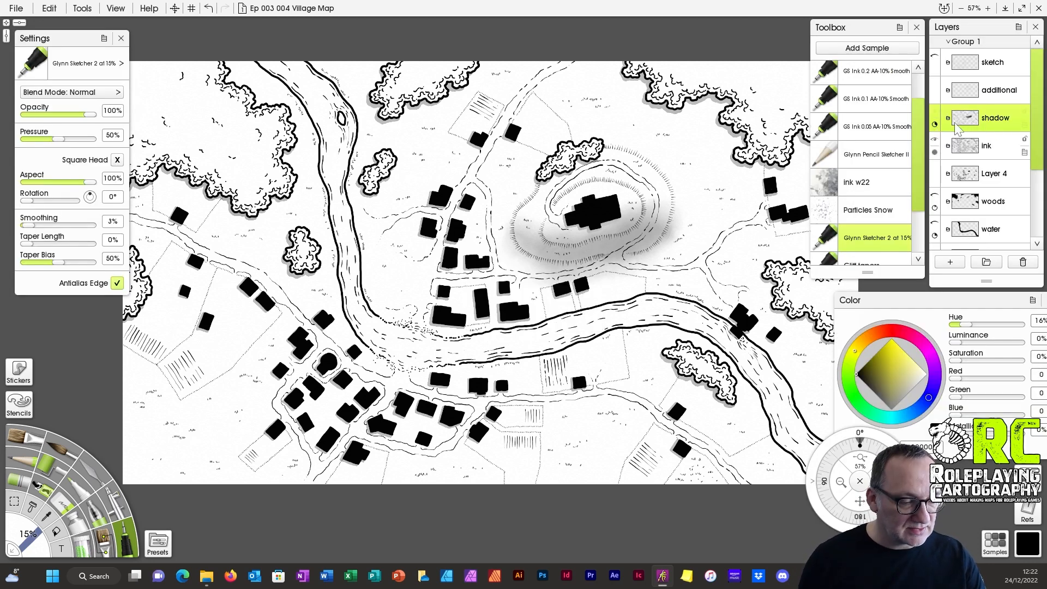
# Toggle the shadow layer's visibility to compare, leave it visible, and set its blend mode to Multiply.
pyautogui.click(934, 114)
pyautogui.click(934, 114)
pyautogui.click(935, 115)
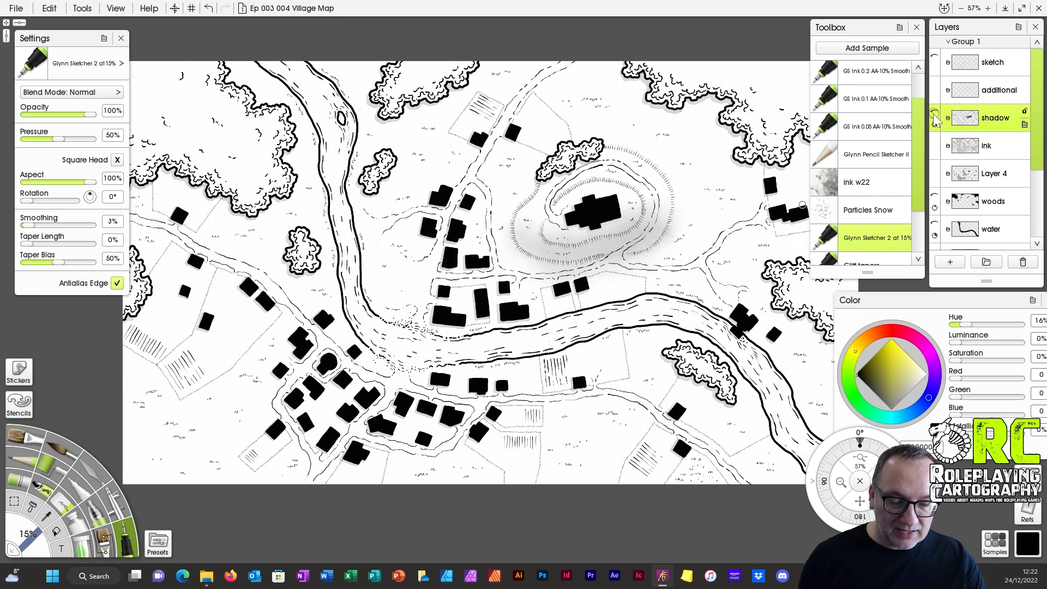
pyautogui.click(934, 116)
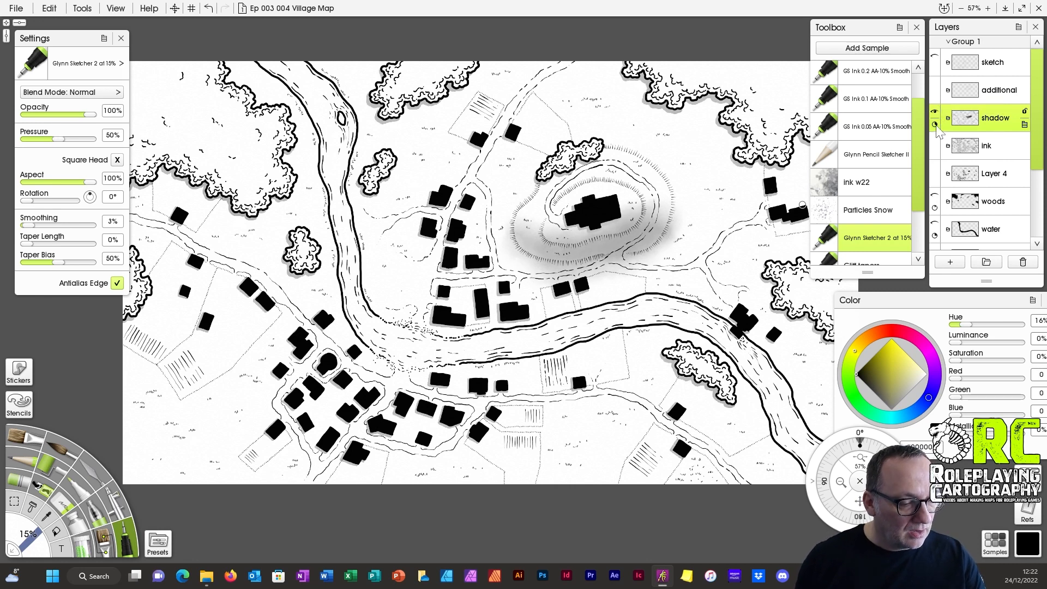
pyautogui.click(1024, 125)
pyautogui.moveTo(939, 216)
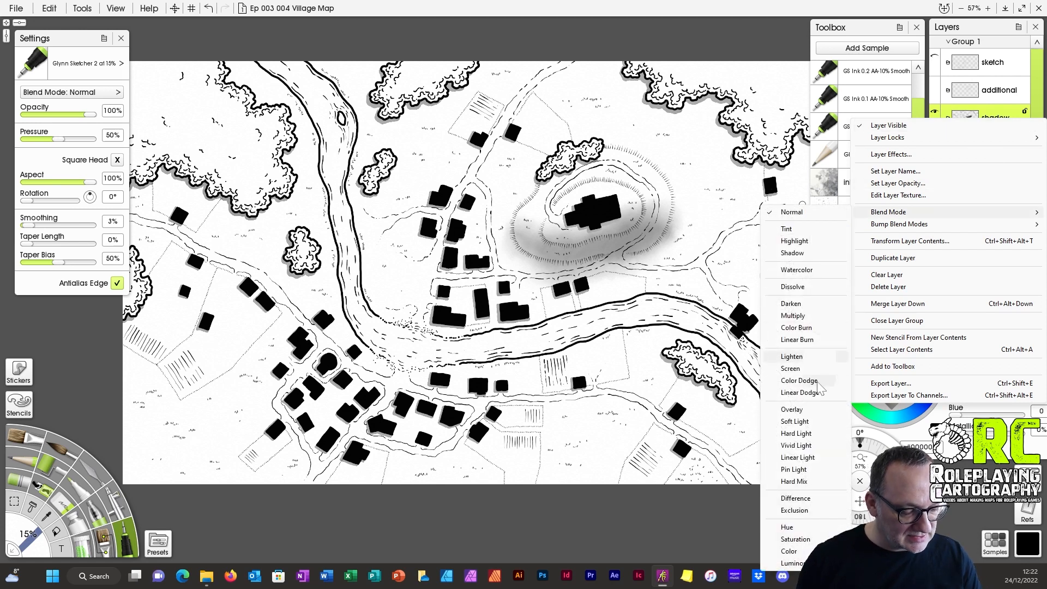
pyautogui.click(801, 316)
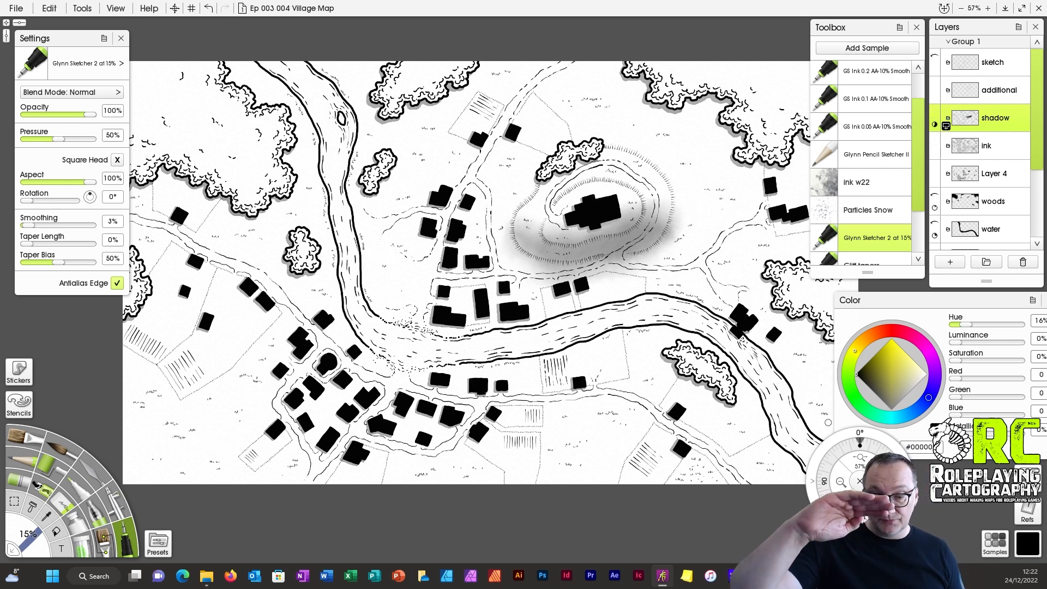
# Add a new layer above the shadow layer and name it highlight.
pyautogui.click(950, 262)
pyautogui.doubleClick(997, 119)
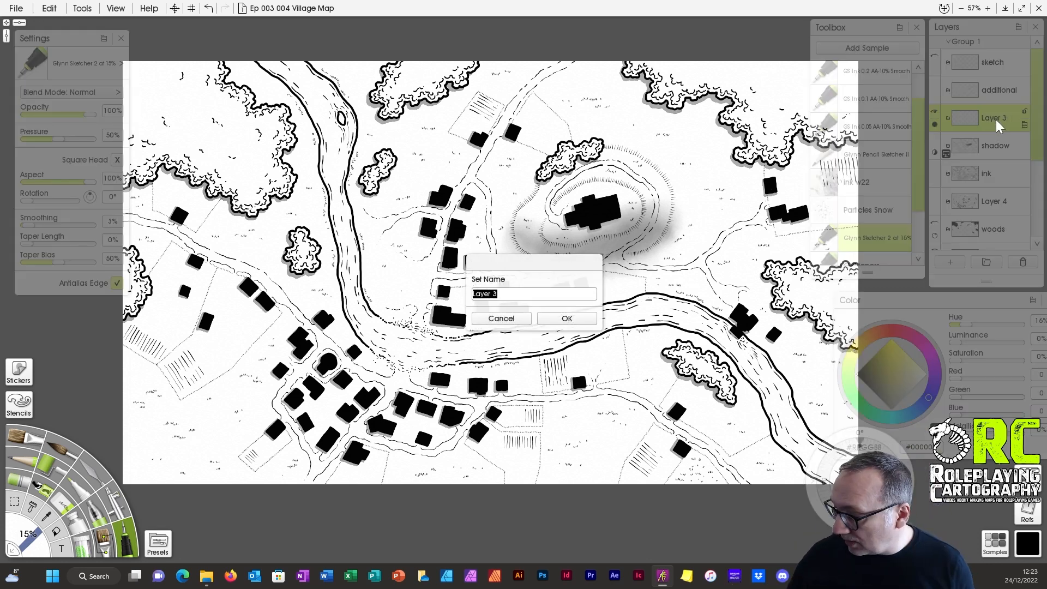
pyautogui.write('highlight')
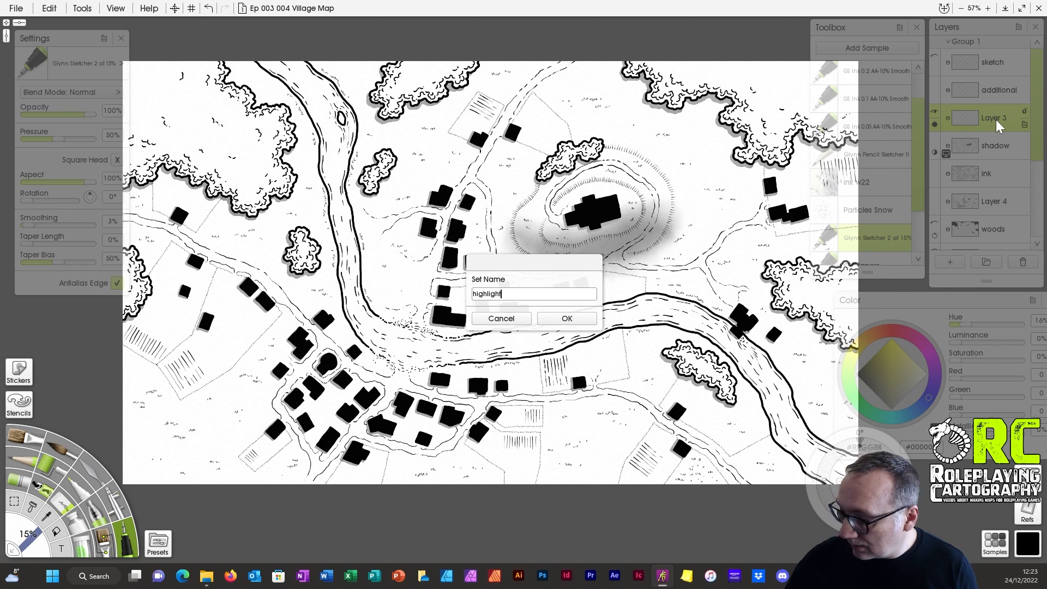
pyautogui.press('Return')
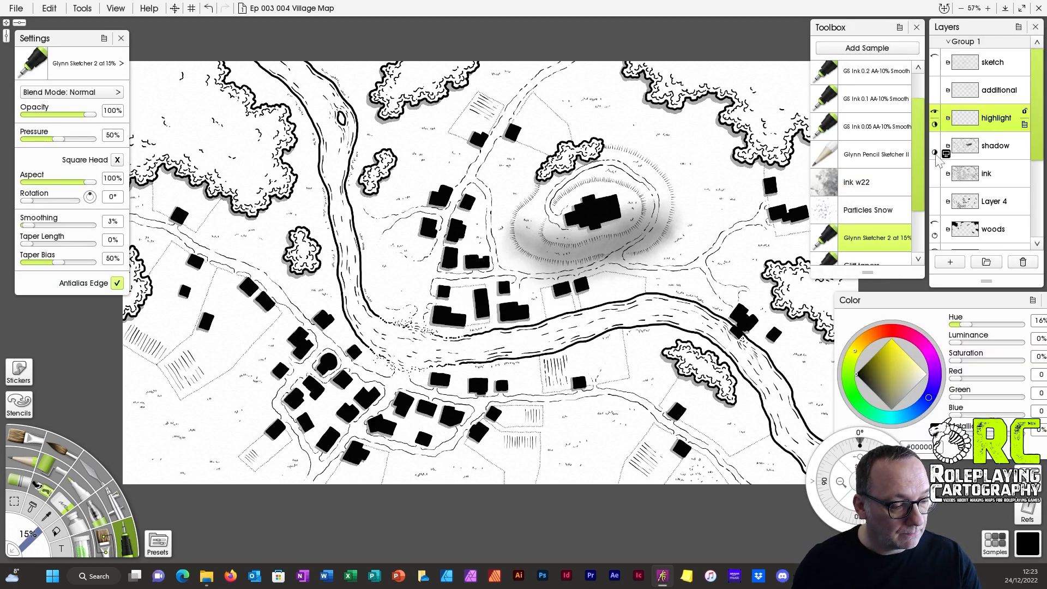
# Set the highlight layer's blend mode to Overlay.
pyautogui.click(1024, 126)
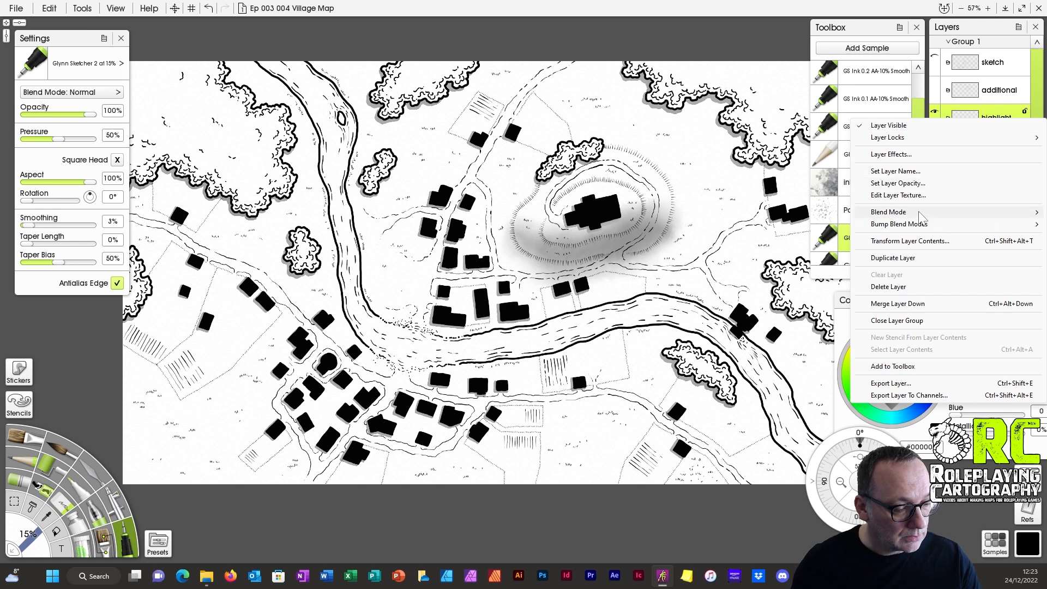
pyautogui.moveTo(927, 212)
pyautogui.click(785, 410)
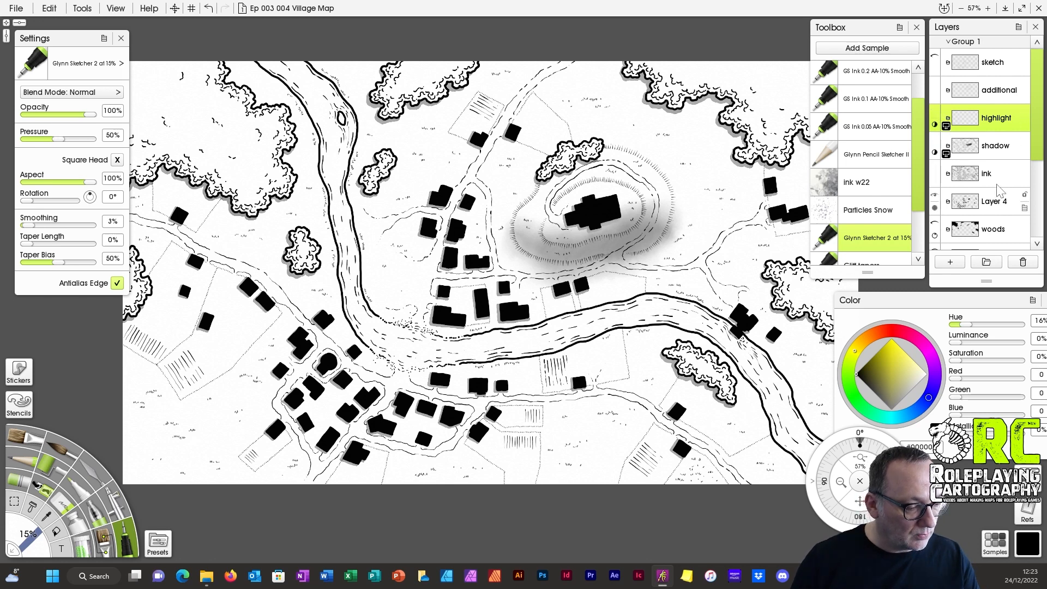
# Hide the shade 1, shade 2 and Layer 4 layers, leaving the buildings as outlines.
pyautogui.click(1002, 155)
pyautogui.moveTo(1037, 144); pyautogui.dragTo(1024, 196)
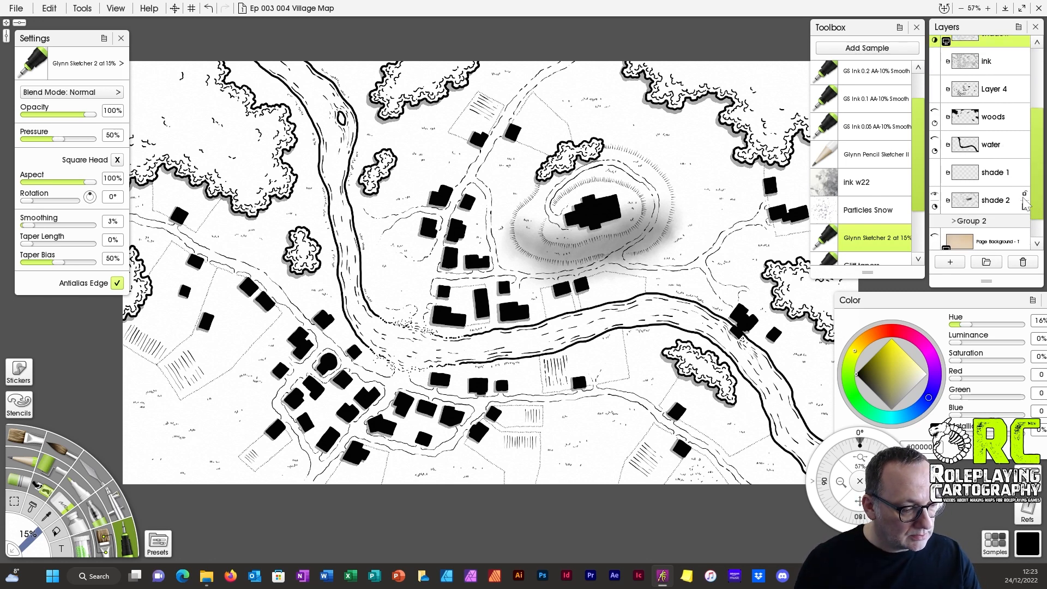
pyautogui.click(934, 167)
pyautogui.click(934, 195)
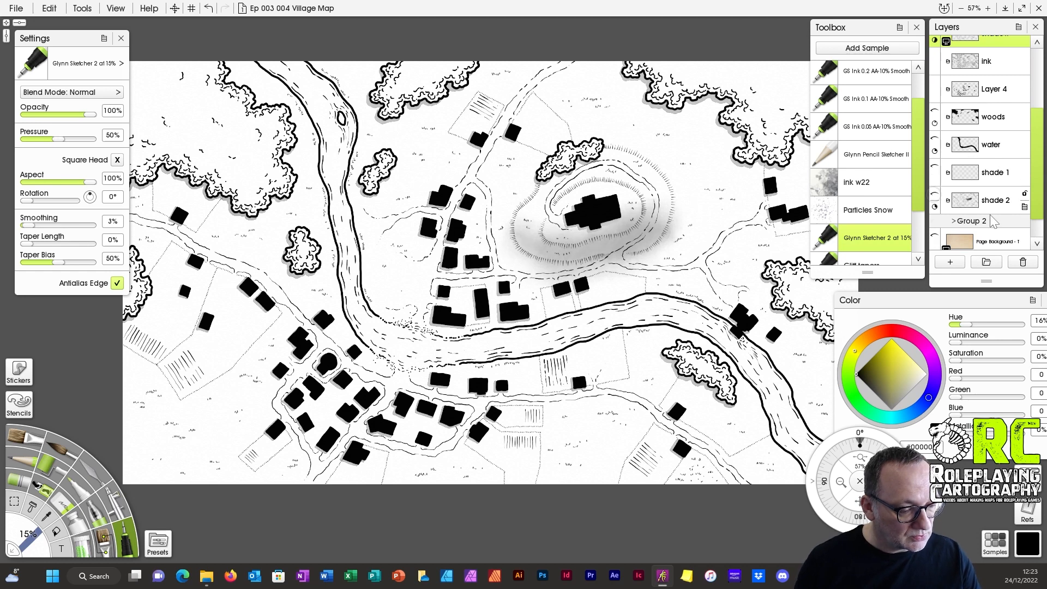
pyautogui.moveTo(1037, 199); pyautogui.dragTo(1039, 144)
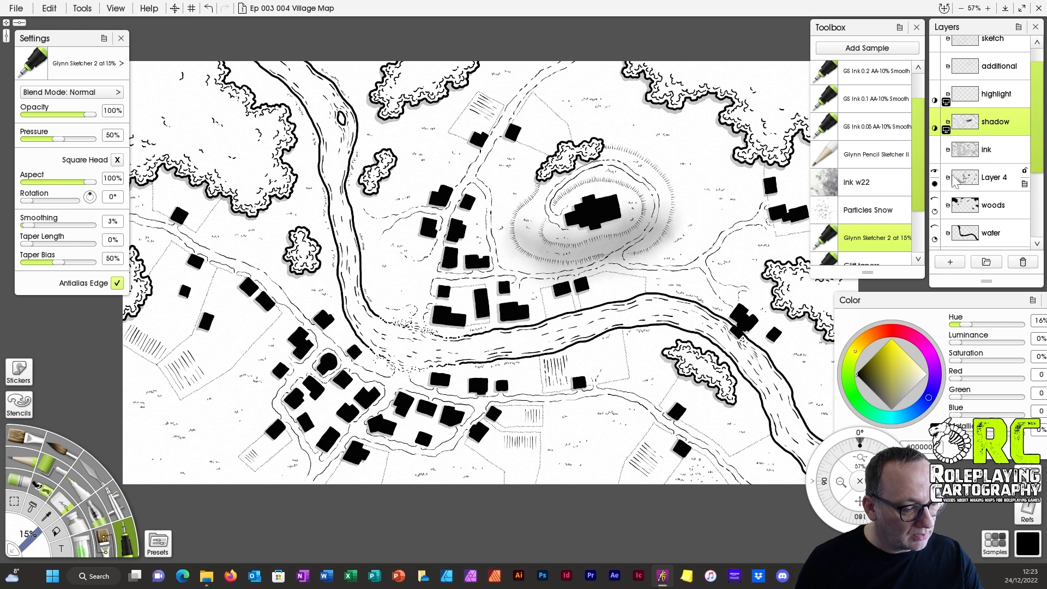
pyautogui.click(934, 173)
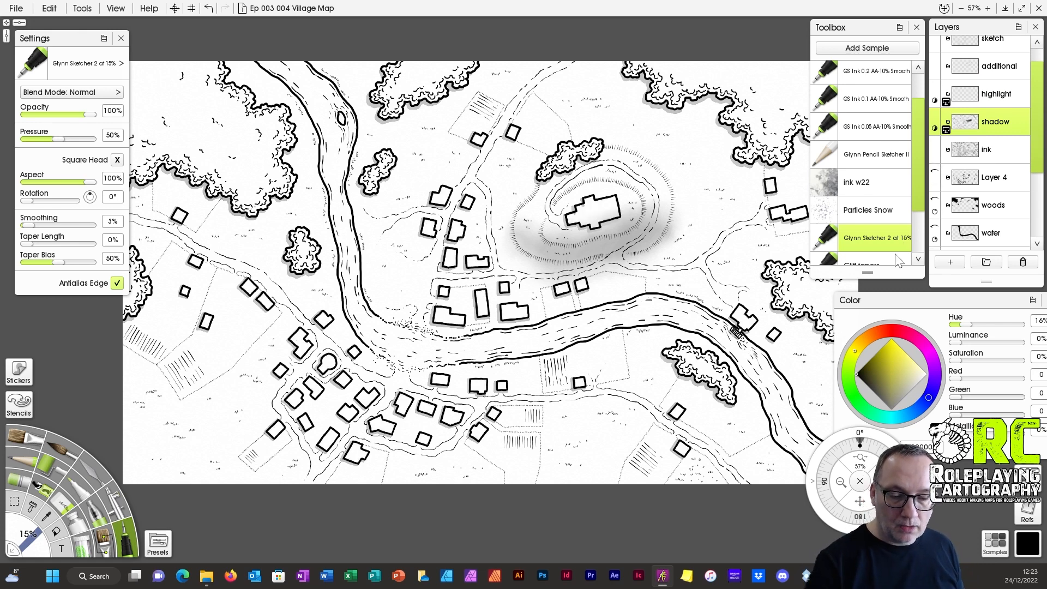
# On the additional layer, draw roof lines on the large hilltop building using the GS Ink 0.1 AA-10% Smooth pen.
pyautogui.press('e')
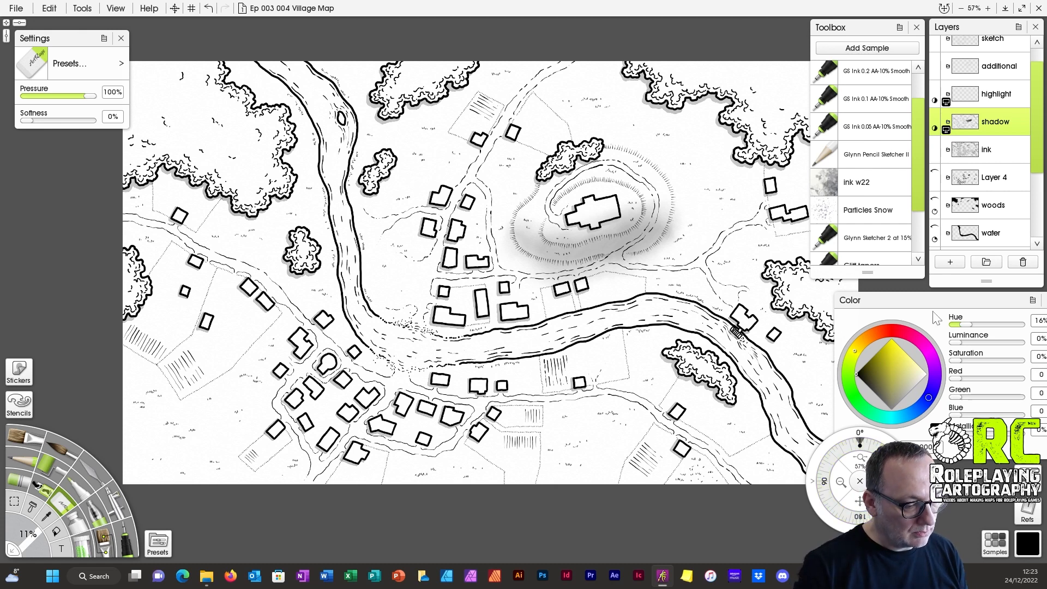
pyautogui.scroll(1, 1028, 77)
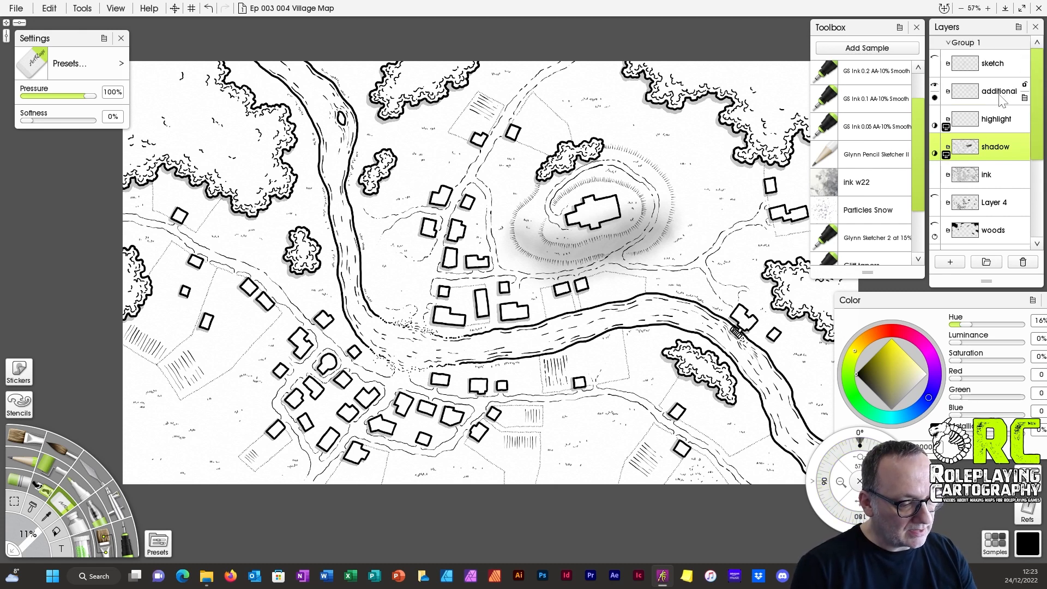
pyautogui.click(996, 97)
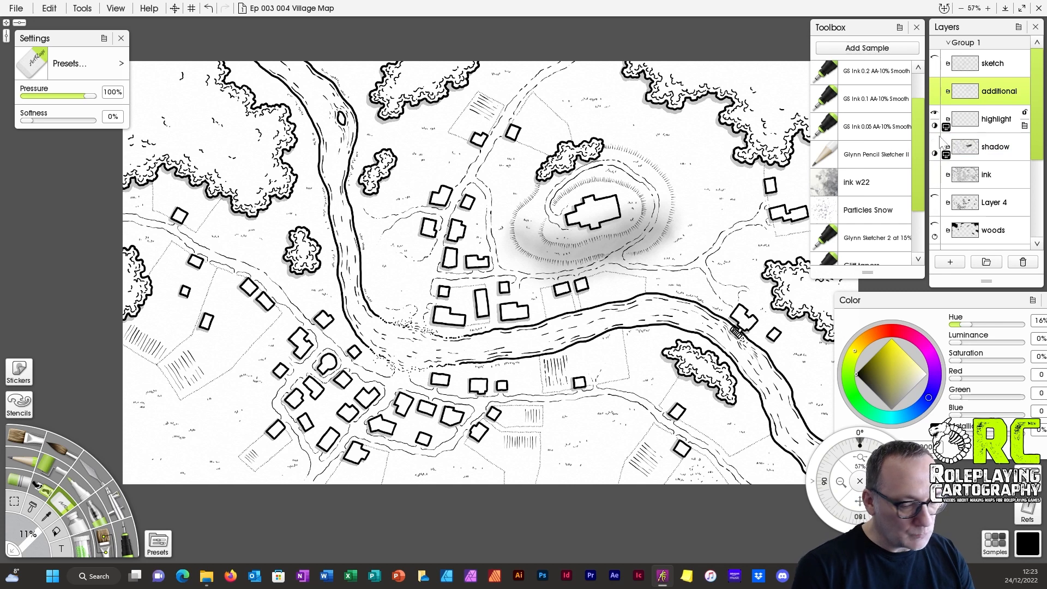
pyautogui.click(876, 237)
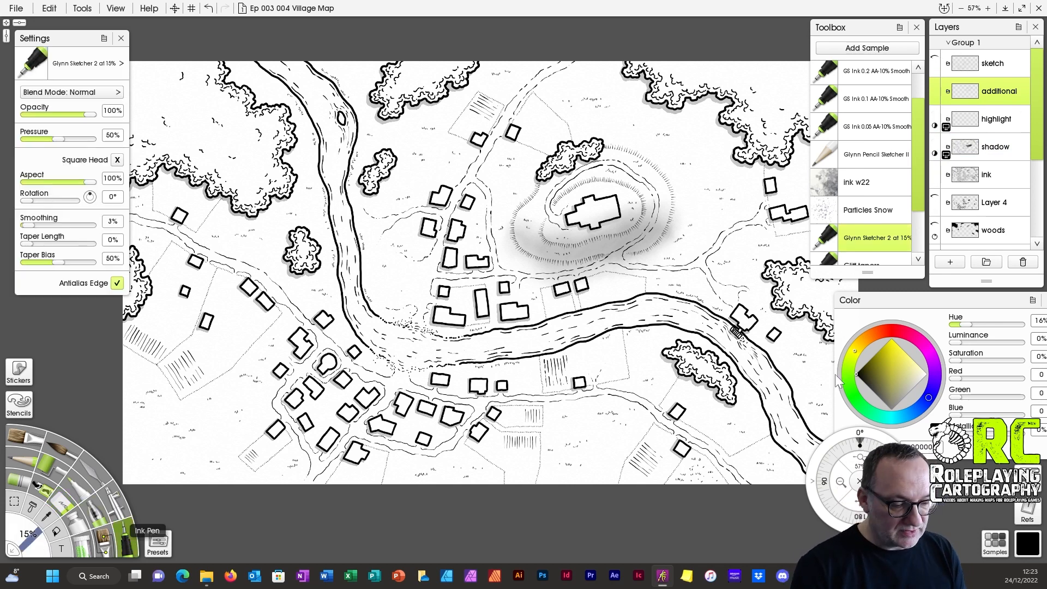
pyautogui.moveTo(885, 456); pyautogui.dragTo(786, 360)
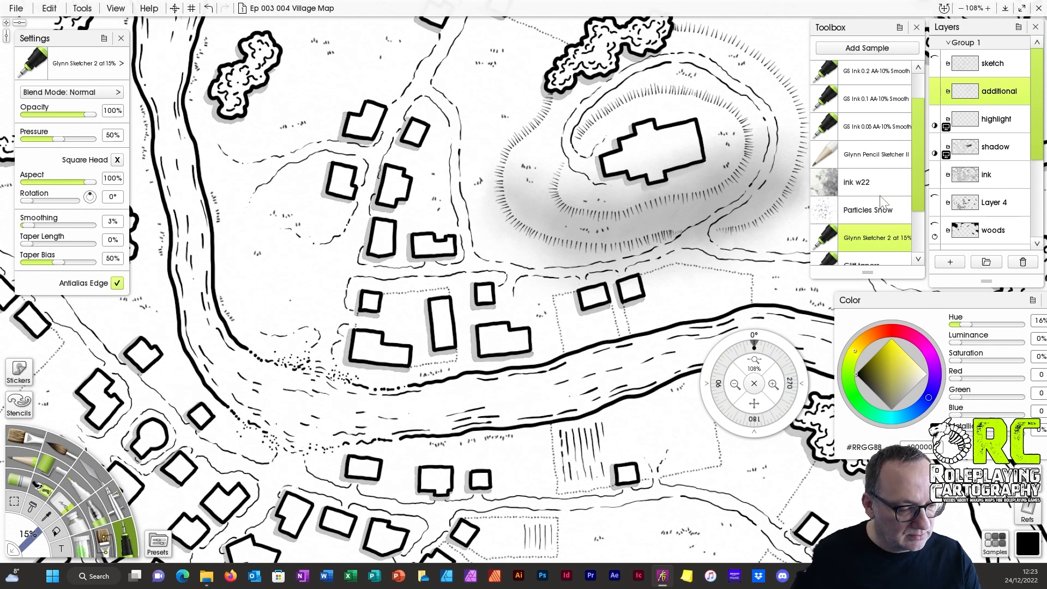
pyautogui.click(876, 99)
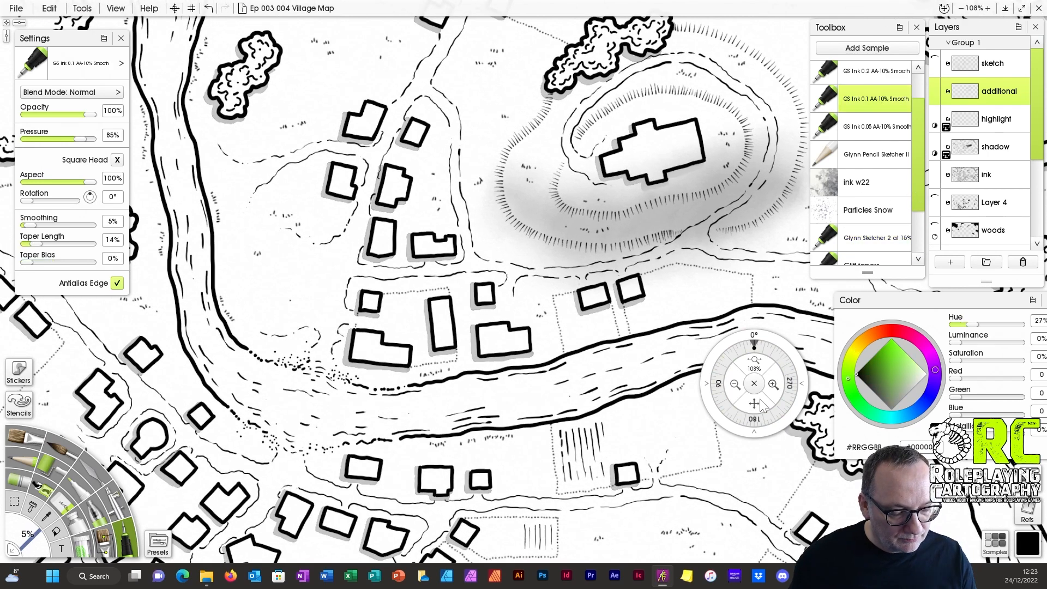
pyautogui.moveTo(761, 405); pyautogui.dragTo(769, 386)
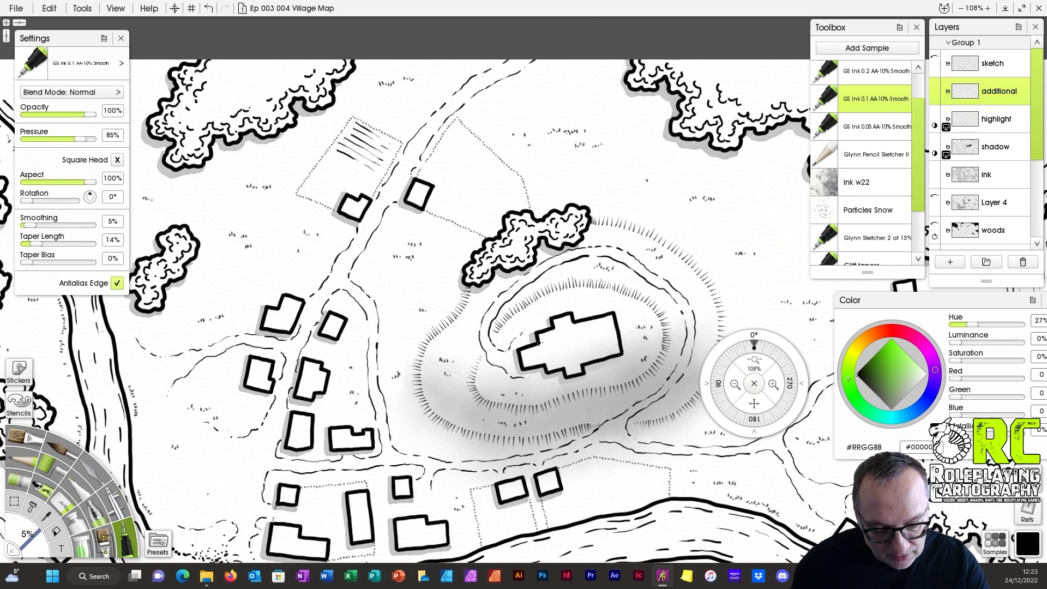
pyautogui.moveTo(538, 343); pyautogui.dragTo(543, 358)
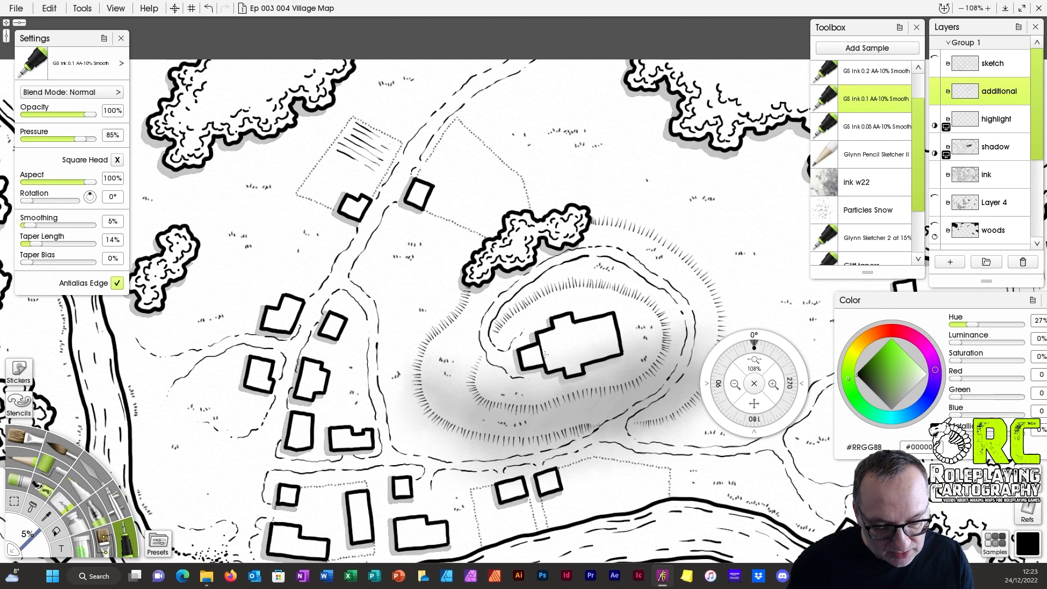
pyautogui.moveTo(540, 336)
pyautogui.mouseDown()
pyautogui.moveTo(548, 374)
pyautogui.moveTo(553, 350)
pyautogui.moveTo(608, 338)
pyautogui.moveTo(612, 314)
pyautogui.moveTo(619, 355)
pyautogui.moveTo(610, 346)
pyautogui.moveTo(567, 359)
pyautogui.moveTo(581, 365)
pyautogui.moveTo(567, 333)
pyautogui.mouseUp()
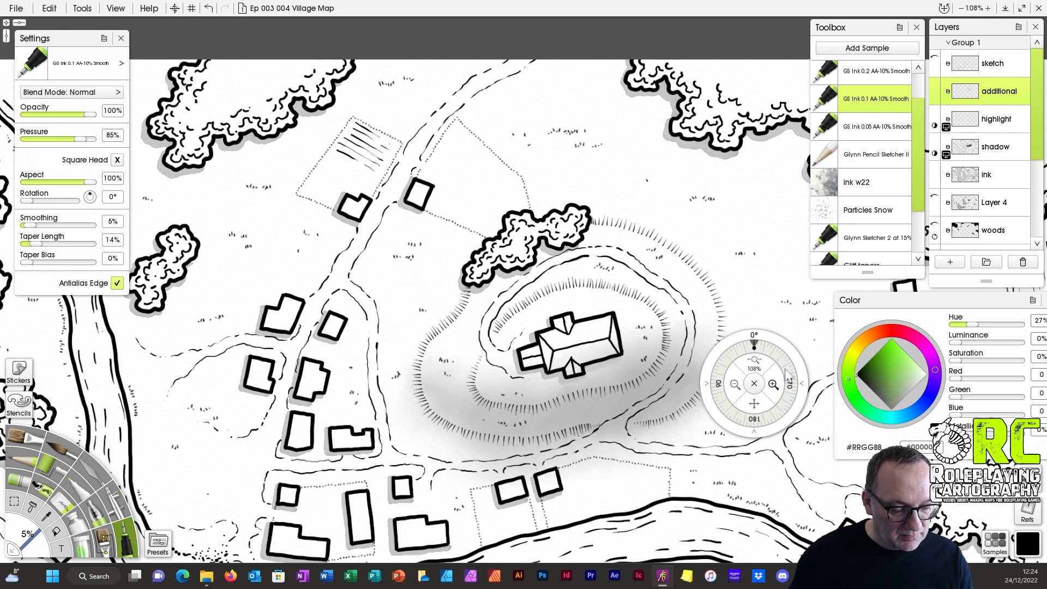
# Draw roof lines on the two houses along the northern road and the two nearest houses at the road fork.
pyautogui.moveTo(753, 403); pyautogui.dragTo(812, 409)
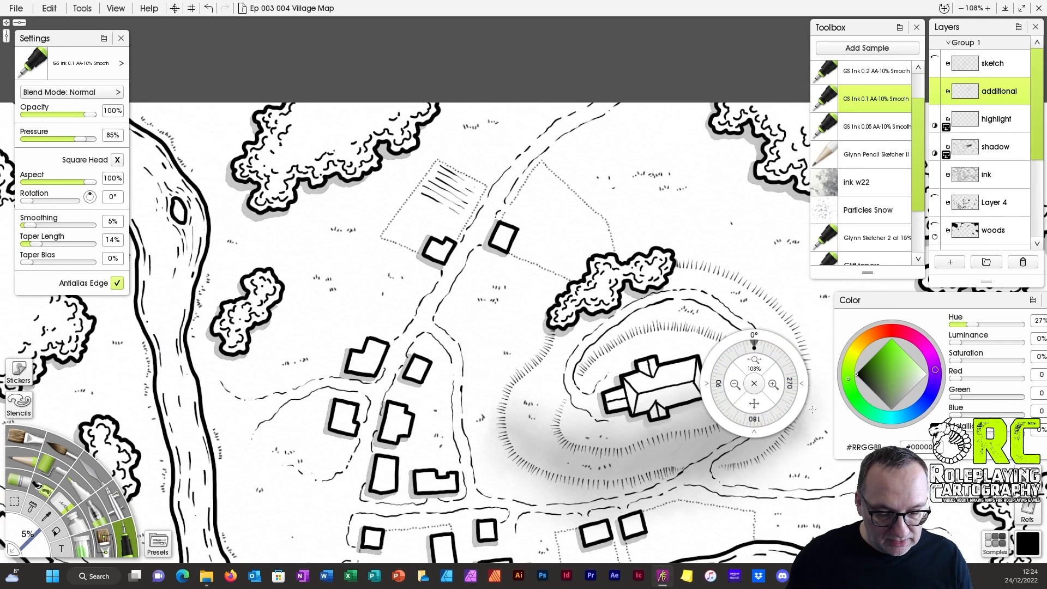
pyautogui.moveTo(504, 229)
pyautogui.mouseDown()
pyautogui.moveTo(499, 246)
pyautogui.moveTo(442, 254)
pyautogui.mouseUp()
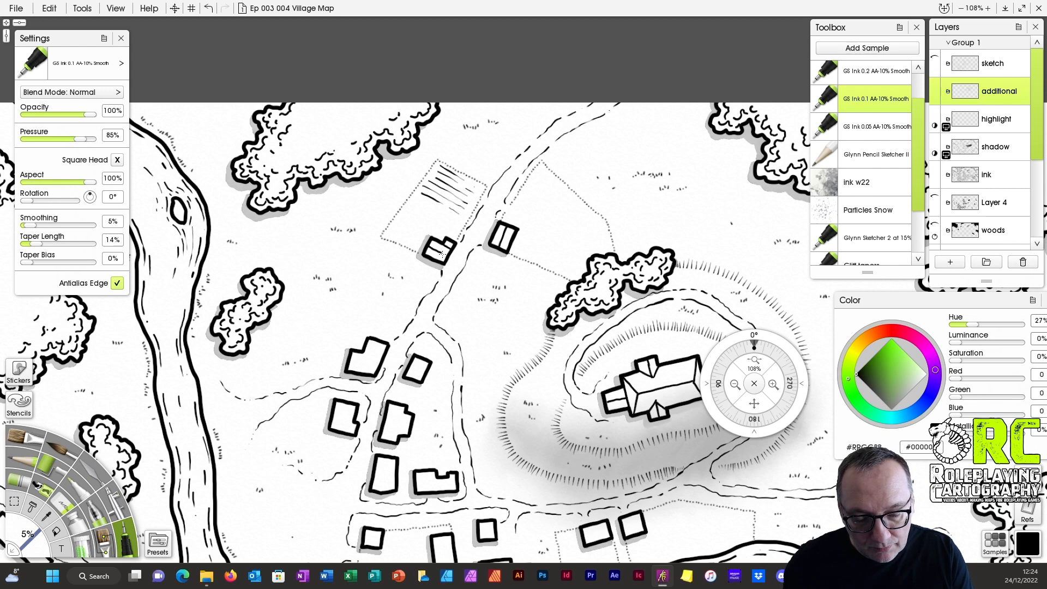
pyautogui.moveTo(754, 403); pyautogui.dragTo(866, 299)
pyautogui.moveTo(475, 247)
pyautogui.mouseDown()
pyautogui.moveTo(460, 257)
pyautogui.moveTo(481, 261)
pyautogui.moveTo(492, 237)
pyautogui.mouseUp()
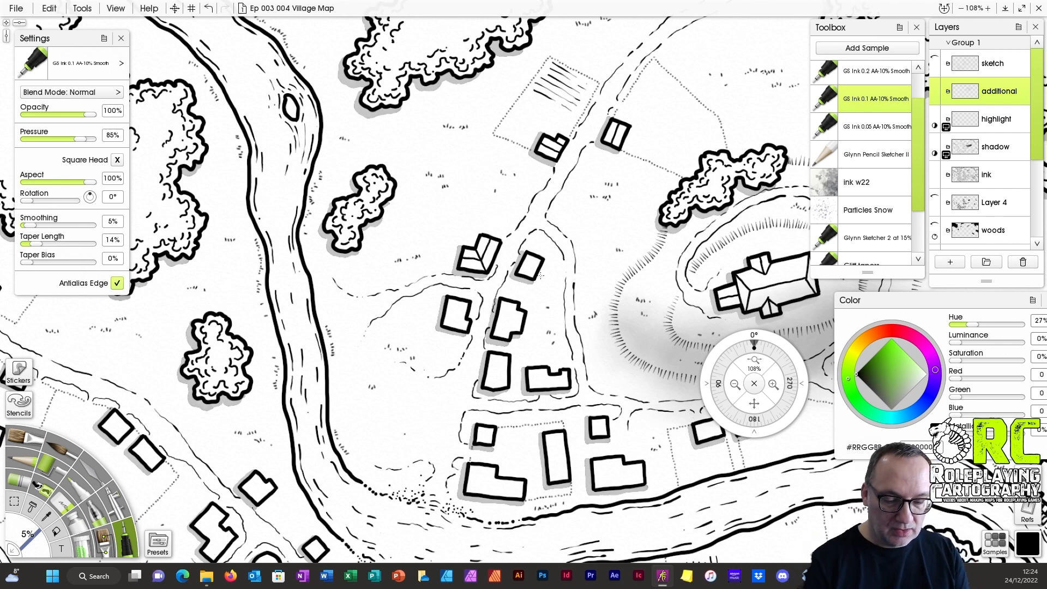
pyautogui.moveTo(536, 253)
pyautogui.mouseDown()
pyautogui.moveTo(528, 273)
pyautogui.moveTo(532, 264)
pyautogui.mouseUp()
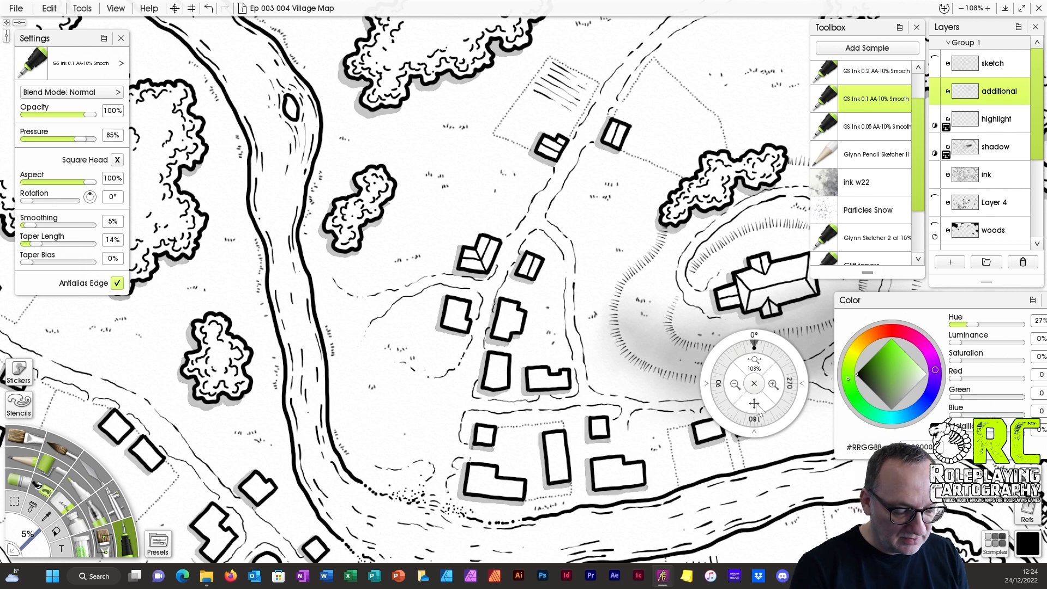
# Draw the main ridge and side-gable roof lines on the house with an eastern wing just south of the road fork.
pyautogui.moveTo(755, 405); pyautogui.dragTo(744, 377)
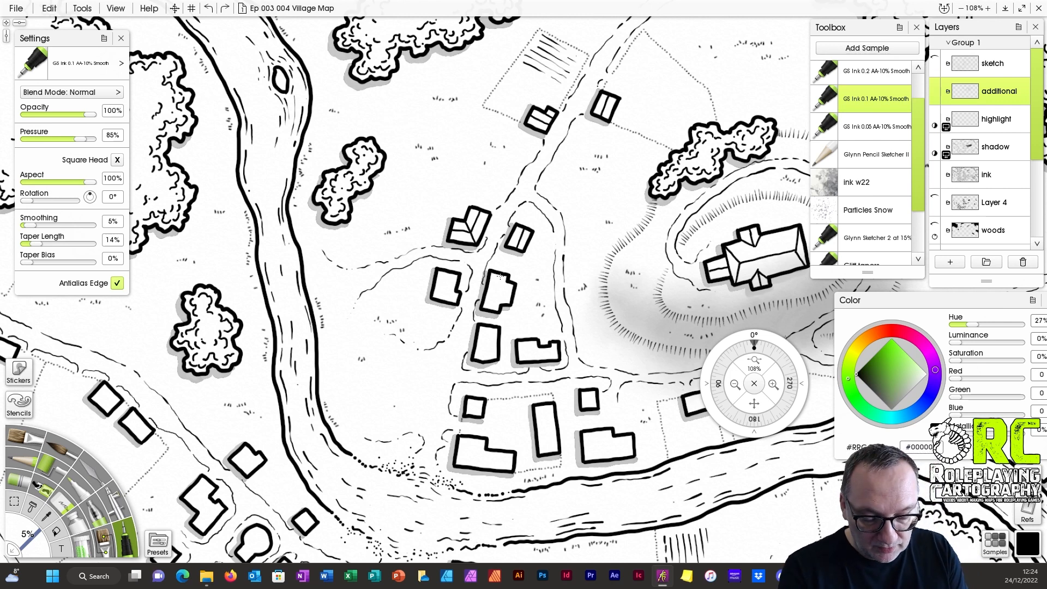
pyautogui.moveTo(498, 273); pyautogui.dragTo(492, 306)
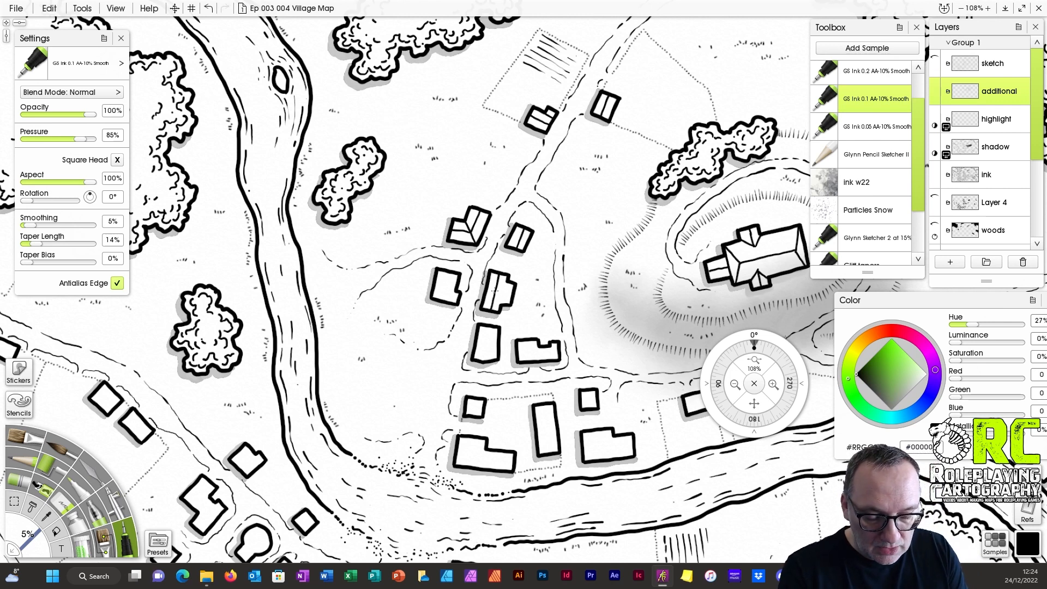
pyautogui.moveTo(493, 294); pyautogui.dragTo(506, 285)
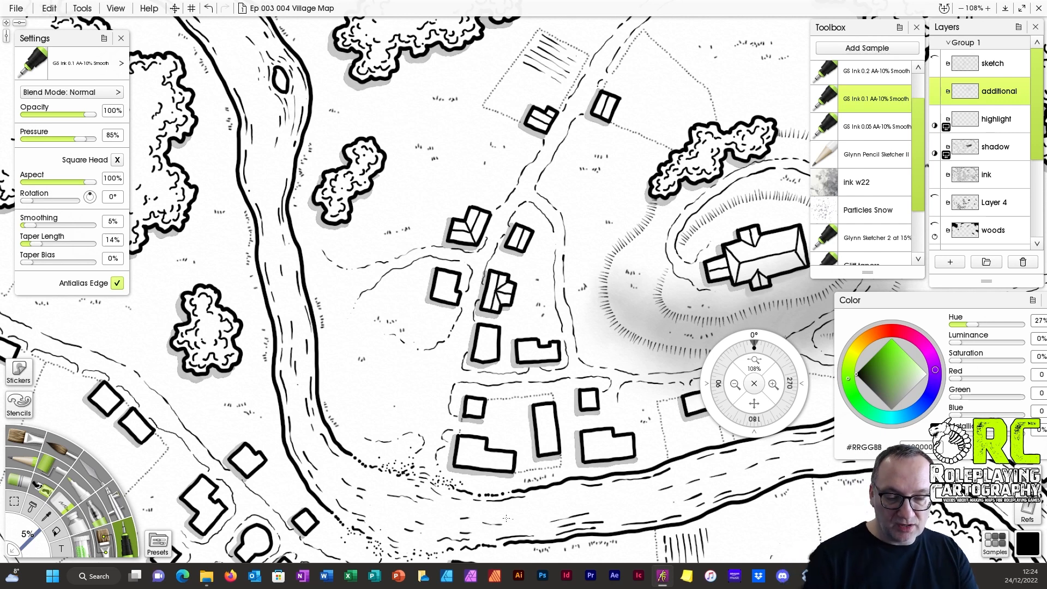
# Draw a roof ridge on the annex and crossed hip lines on the main block of the riverside building northeast of the ford.
pyautogui.moveTo(754, 402); pyautogui.dragTo(707, 351)
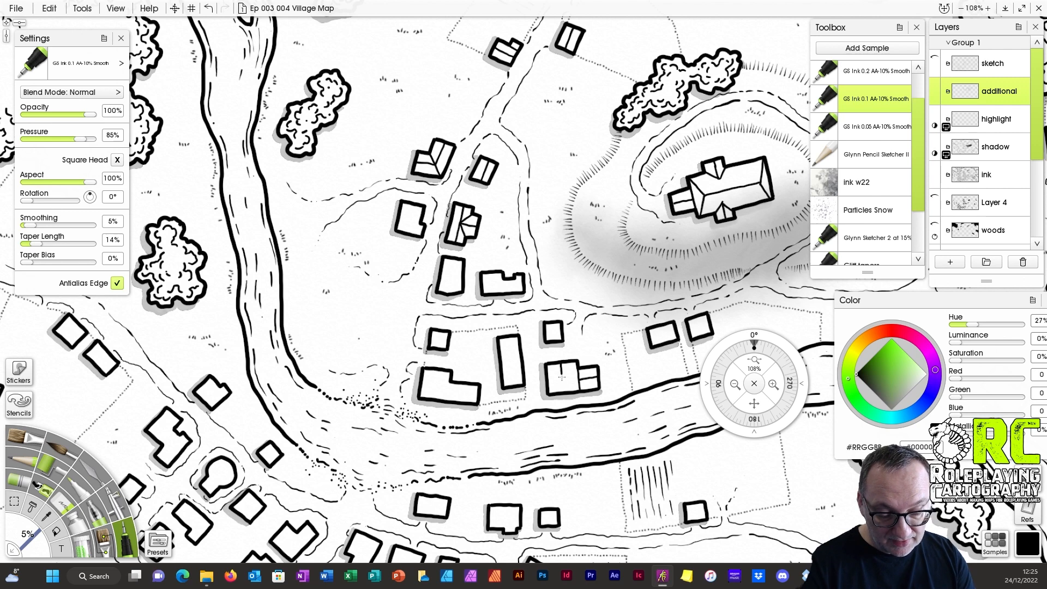
pyautogui.moveTo(562, 377); pyautogui.dragTo(562, 394)
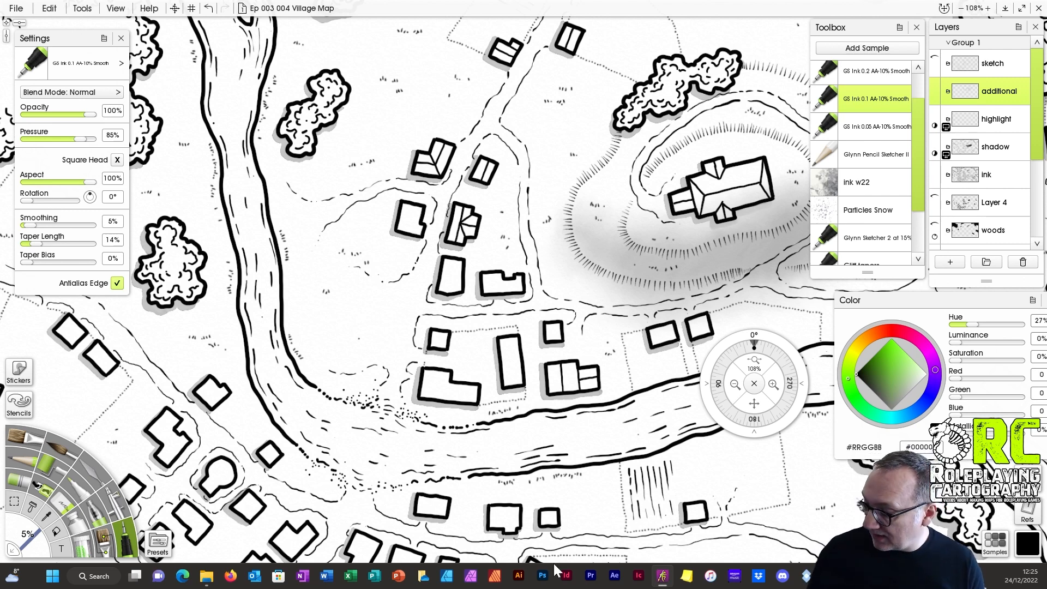
pyautogui.hotkey('ctrl', 'z')
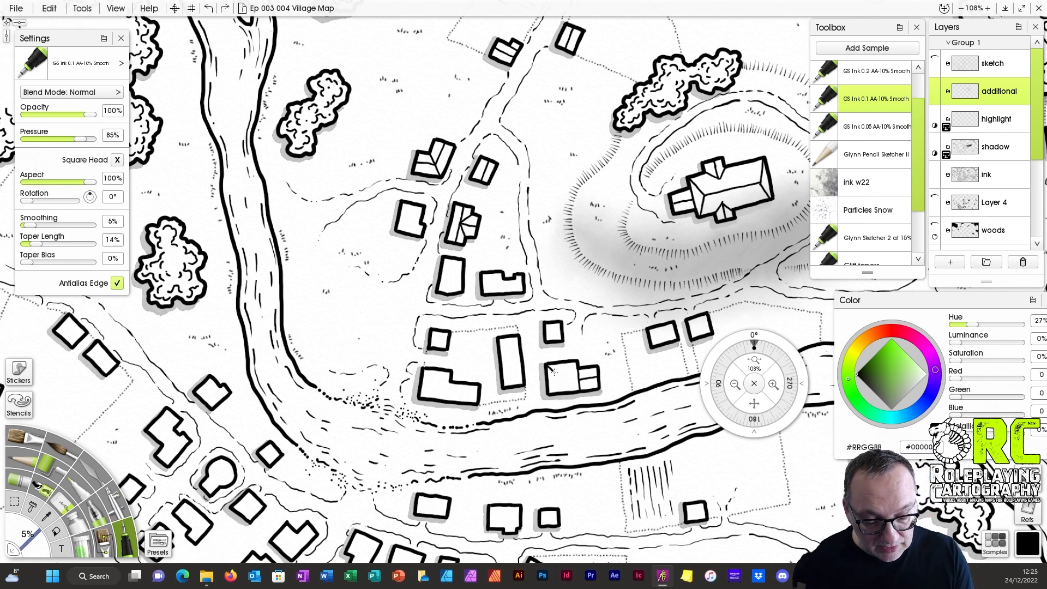
pyautogui.moveTo(553, 371)
pyautogui.mouseDown()
pyautogui.moveTo(579, 391)
pyautogui.moveTo(562, 380)
pyautogui.moveTo(578, 362)
pyautogui.mouseUp()
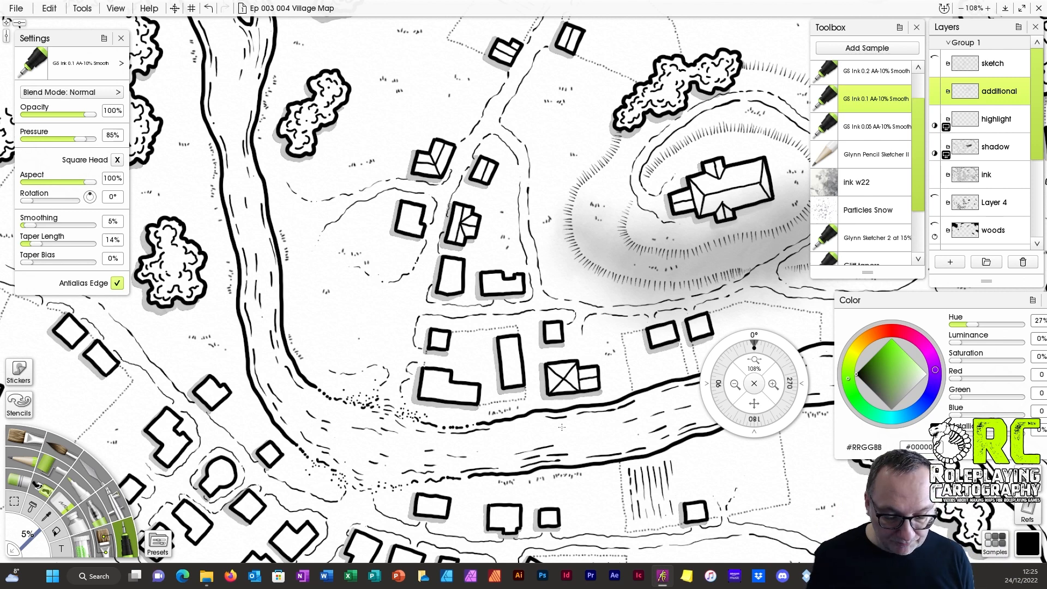
# Draw roof lines on the remaining north-bank houses, including the two east of the cross-roofed building and the L-shaped building by the ford.
pyautogui.moveTo(757, 406); pyautogui.dragTo(722, 426)
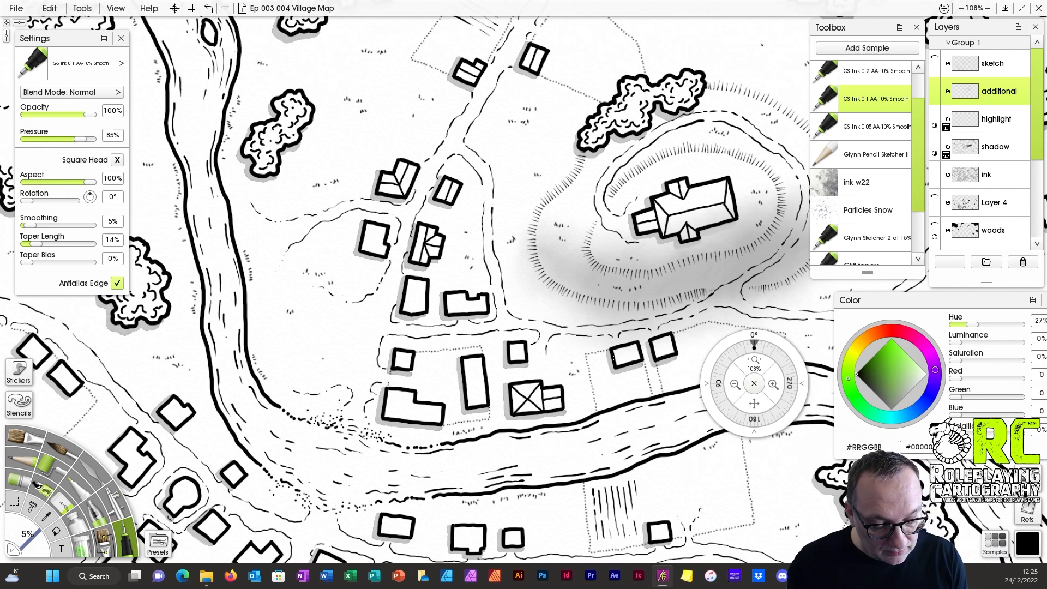
pyautogui.moveTo(612, 357); pyautogui.dragTo(641, 352)
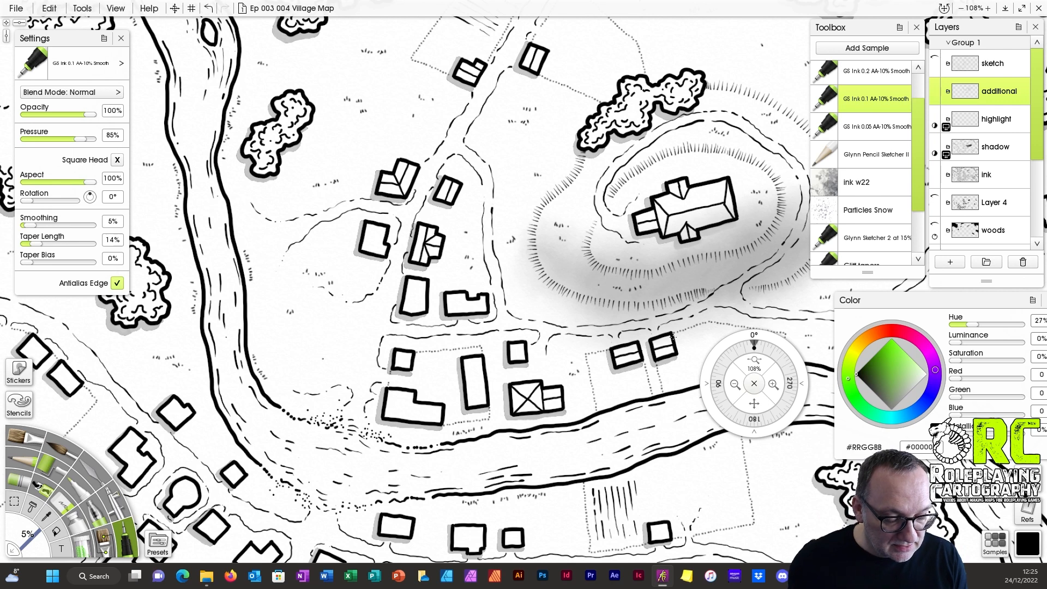
pyautogui.moveTo(757, 408); pyautogui.dragTo(868, 338)
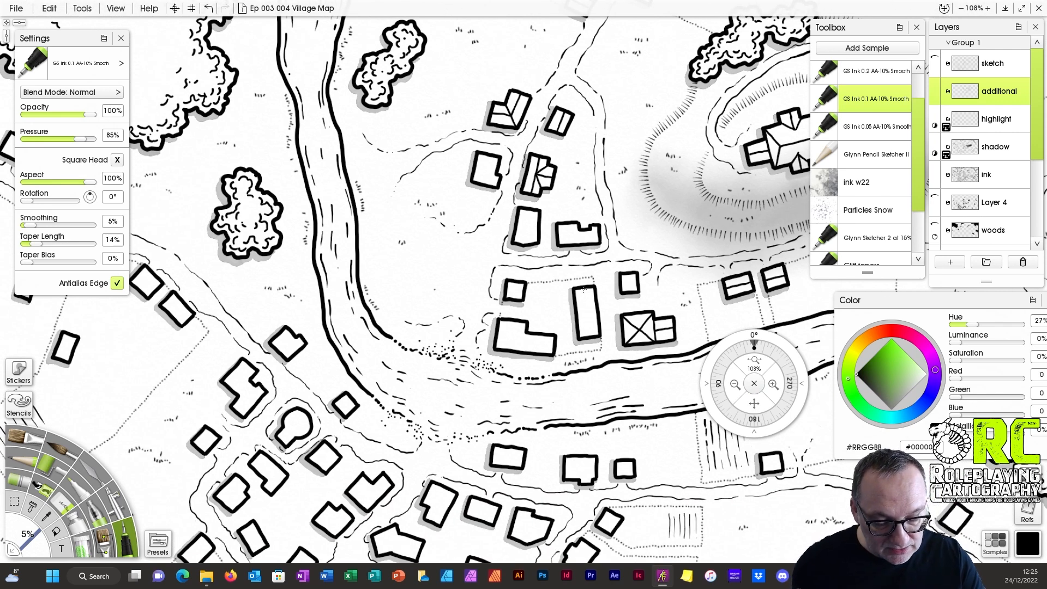
pyautogui.moveTo(582, 287); pyautogui.dragTo(588, 337)
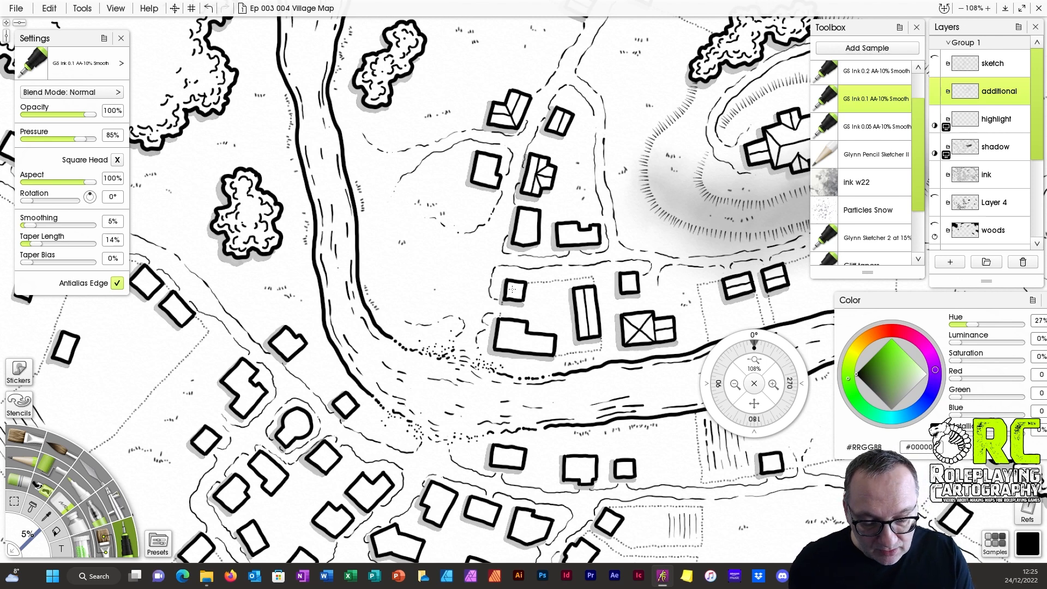
pyautogui.moveTo(505, 289); pyautogui.dragTo(522, 291)
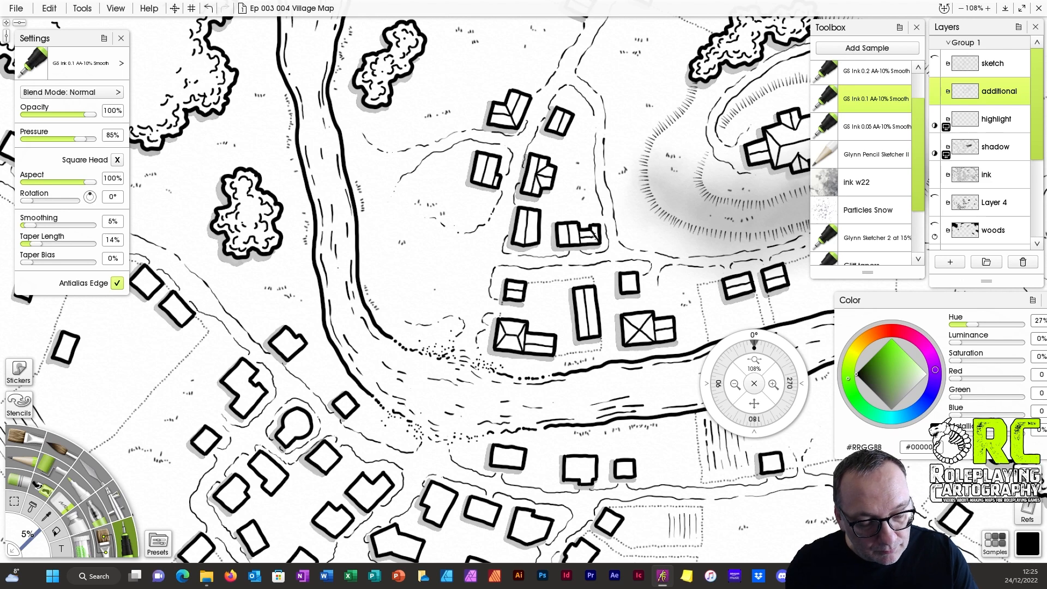
# Draw roof lines on the buildings near the map's eastern edge and on the riverside building beside the small jetty.
pyautogui.moveTo(754, 403); pyautogui.dragTo(620, 412)
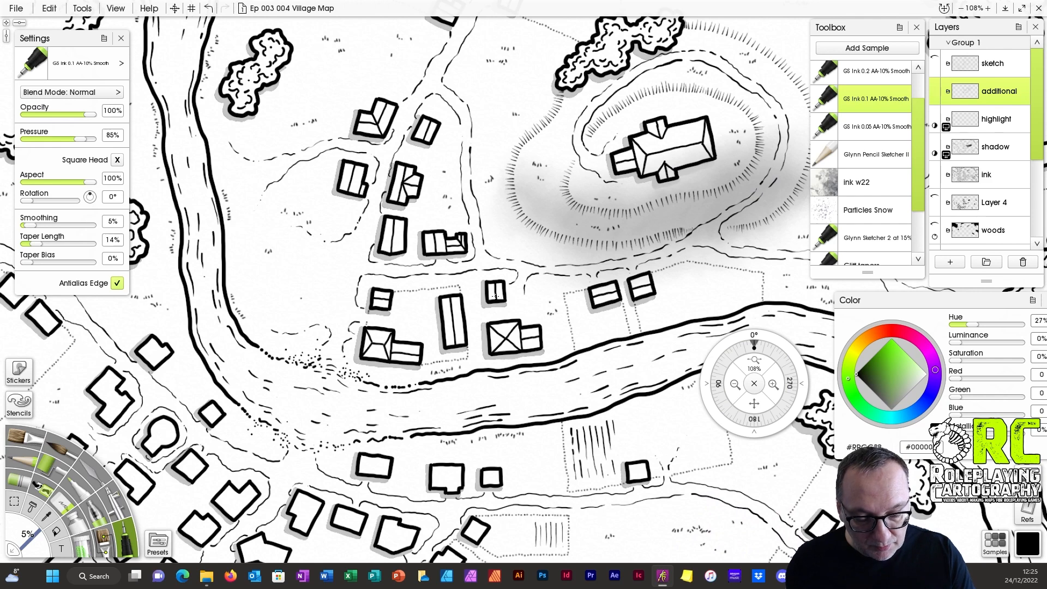
pyautogui.moveTo(756, 415); pyautogui.dragTo(306, 450)
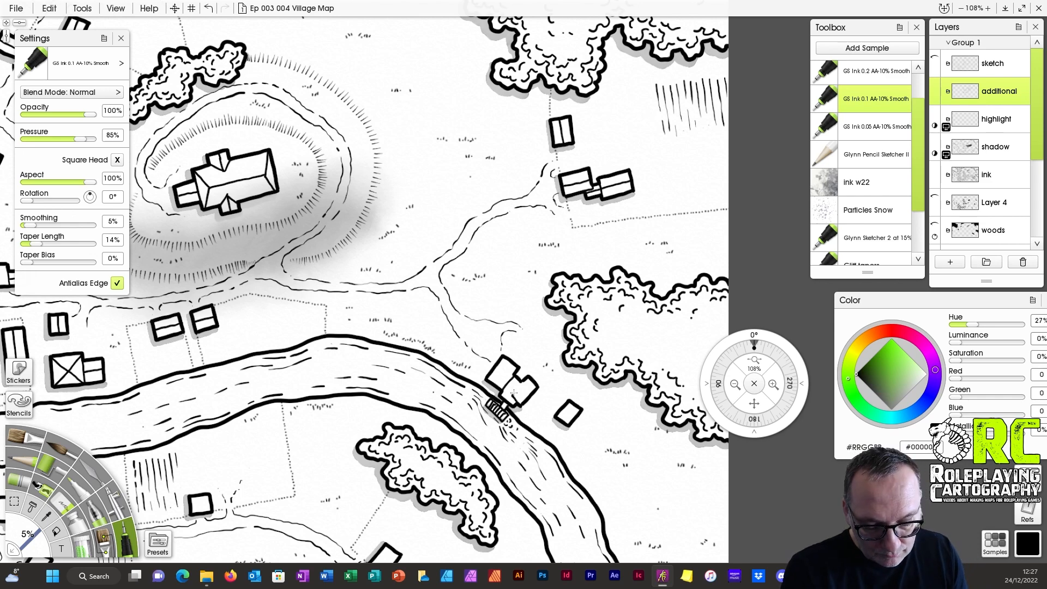
pyautogui.moveTo(765, 414); pyautogui.dragTo(1020, 242)
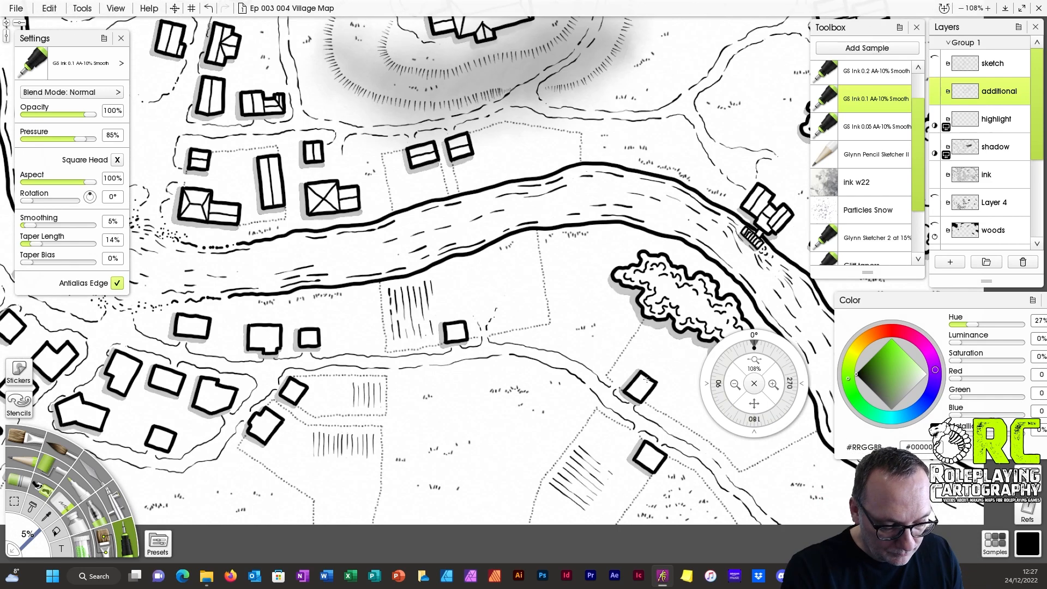
# Draw roof lines on the houses along the south-bank road and at the eastern end of the southern village cluster.
pyautogui.moveTo(659, 463); pyautogui.dragTo(754, 528)
pyautogui.moveTo(542, 392); pyautogui.dragTo(790, 246)
pyautogui.moveTo(574, 349); pyautogui.dragTo(585, 347)
pyautogui.moveTo(596, 336)
pyautogui.mouseDown()
pyautogui.moveTo(584, 357)
pyautogui.moveTo(583, 345)
pyautogui.mouseUp()
pyautogui.moveTo(621, 305); pyautogui.dragTo(612, 320)
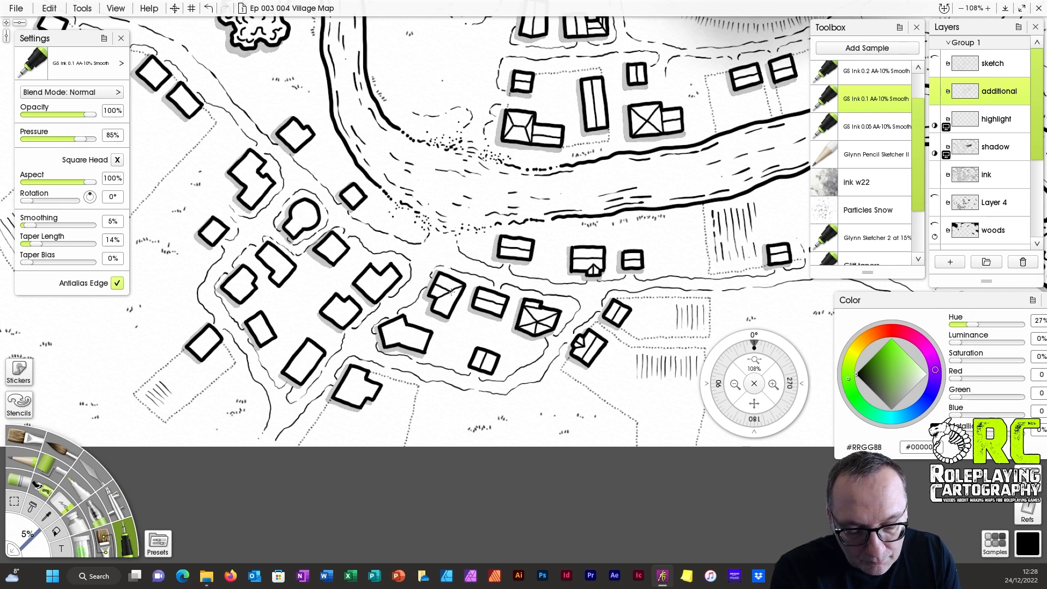
# Draw roof lines on the houses in the central and western parts of the southern village cluster, around the round tower.
pyautogui.moveTo(451, 292); pyautogui.dragTo(443, 318)
pyautogui.moveTo(408, 341); pyautogui.dragTo(618, 387)
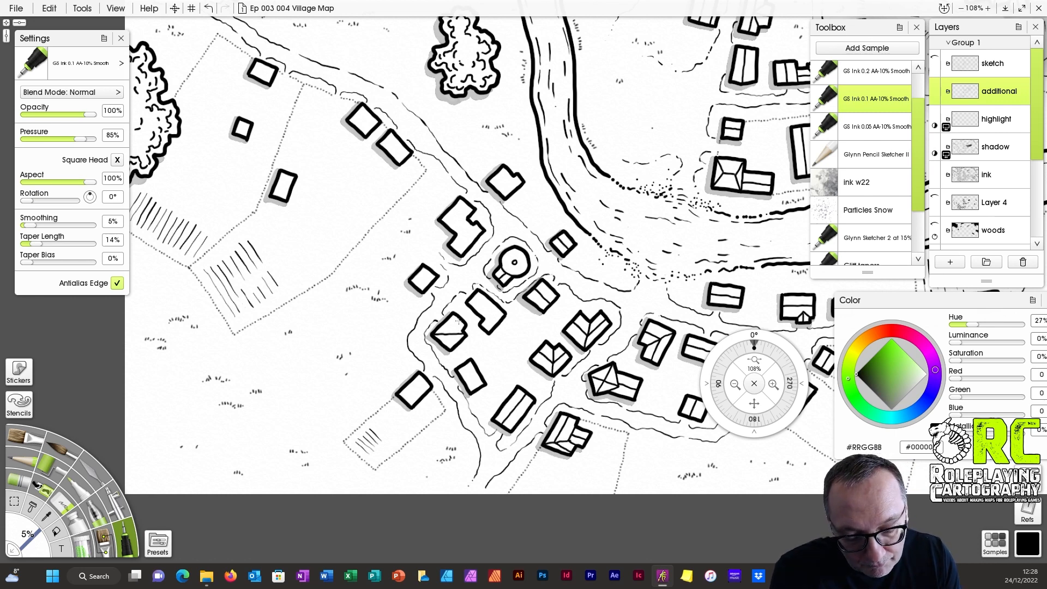
pyautogui.moveTo(462, 227); pyautogui.dragTo(609, 395)
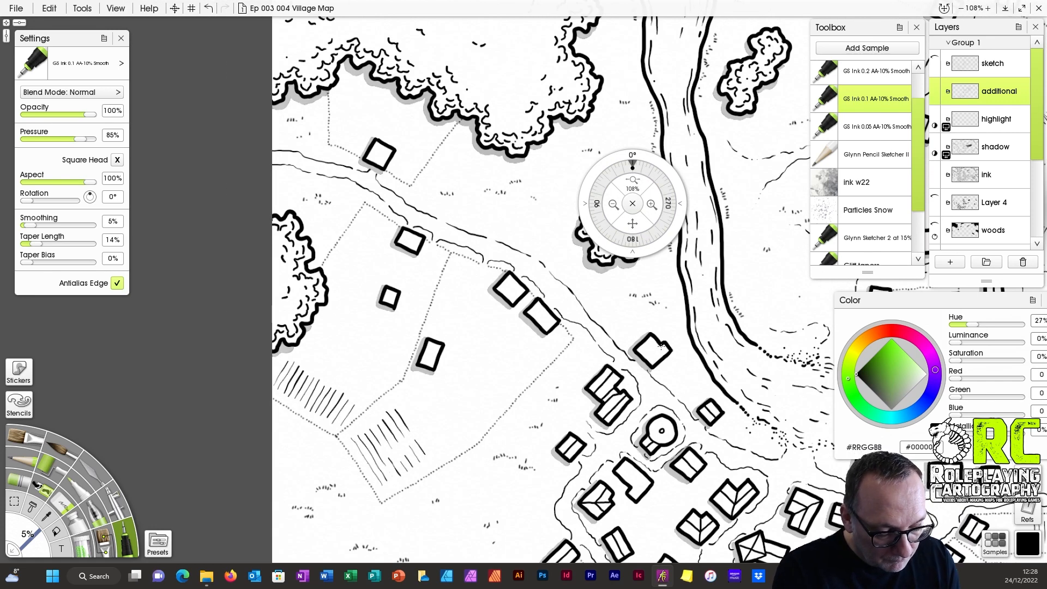
# Draw roof ridges on the outlying houses and sheds along the western road, completing the roofs across the map.
pyautogui.moveTo(501, 282); pyautogui.dragTo(519, 297)
pyautogui.moveTo(435, 364); pyautogui.dragTo(426, 350)
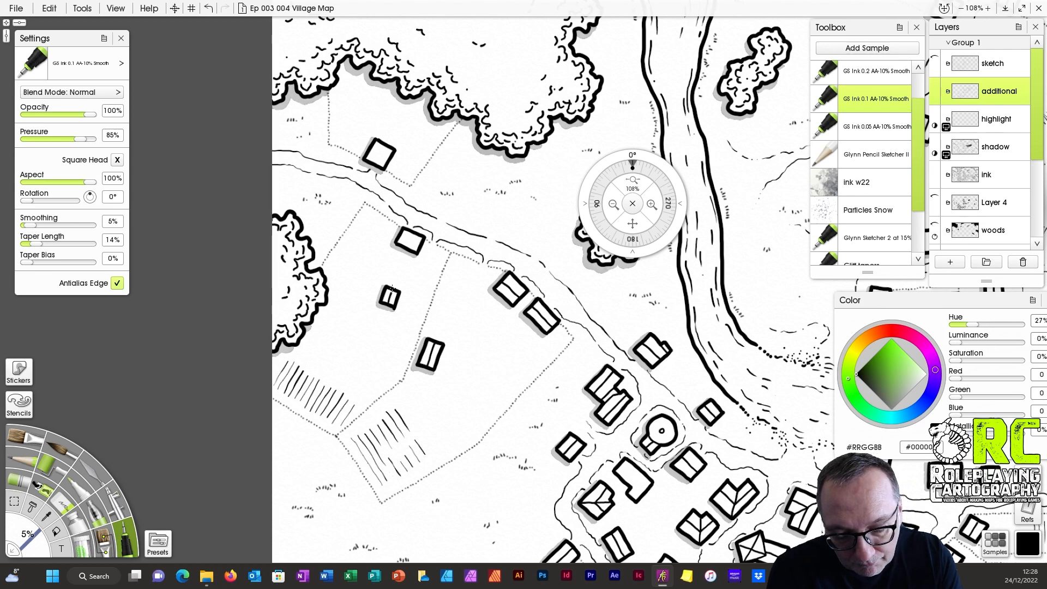
pyautogui.moveTo(632, 181); pyautogui.dragTo(686, 258)
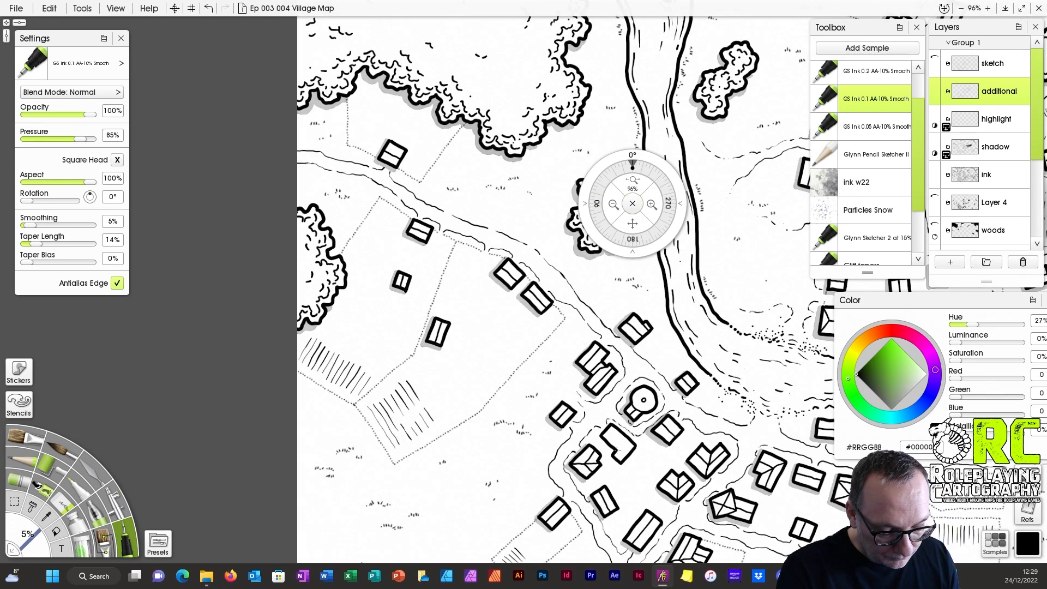
pyautogui.moveTo(632, 181); pyautogui.dragTo(392, 229)
pyautogui.moveTo(634, 225); pyautogui.dragTo(652, 263)
pyautogui.moveTo(673, 173); pyautogui.dragTo(892, 148)
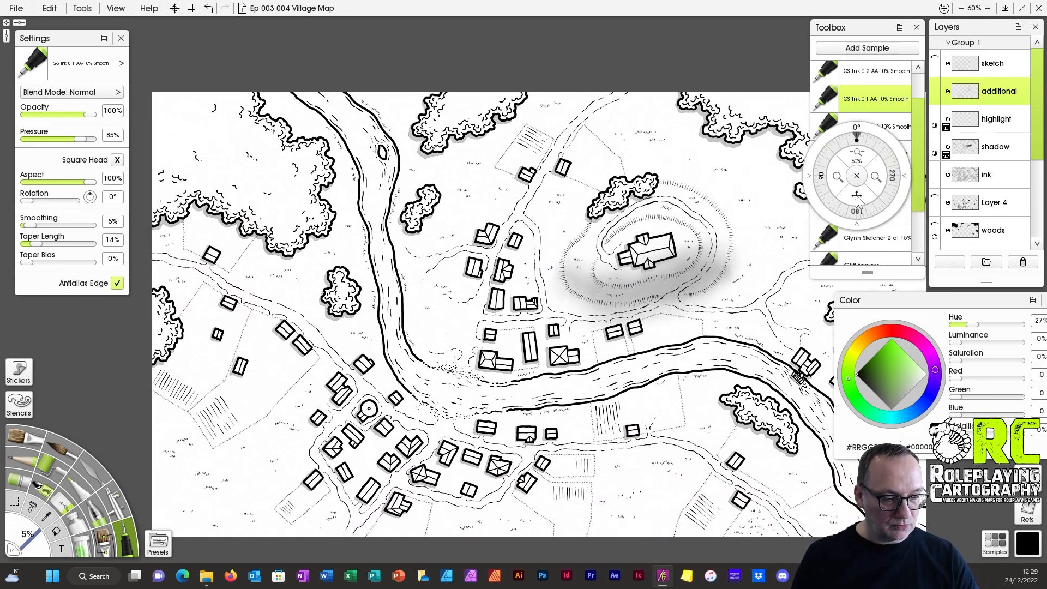
pyautogui.moveTo(853, 192); pyautogui.dragTo(854, 160)
pyautogui.moveTo(860, 198); pyautogui.dragTo(829, 200)
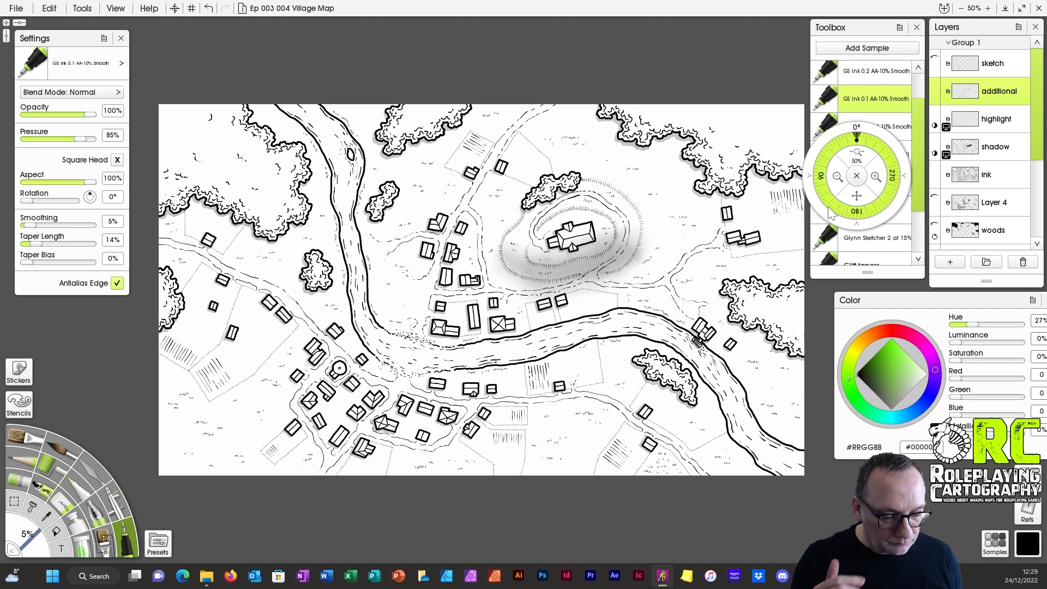
# Add a new layer directly above Layer 4 and name it "ground".
pyautogui.scroll(-5, 981, 164)
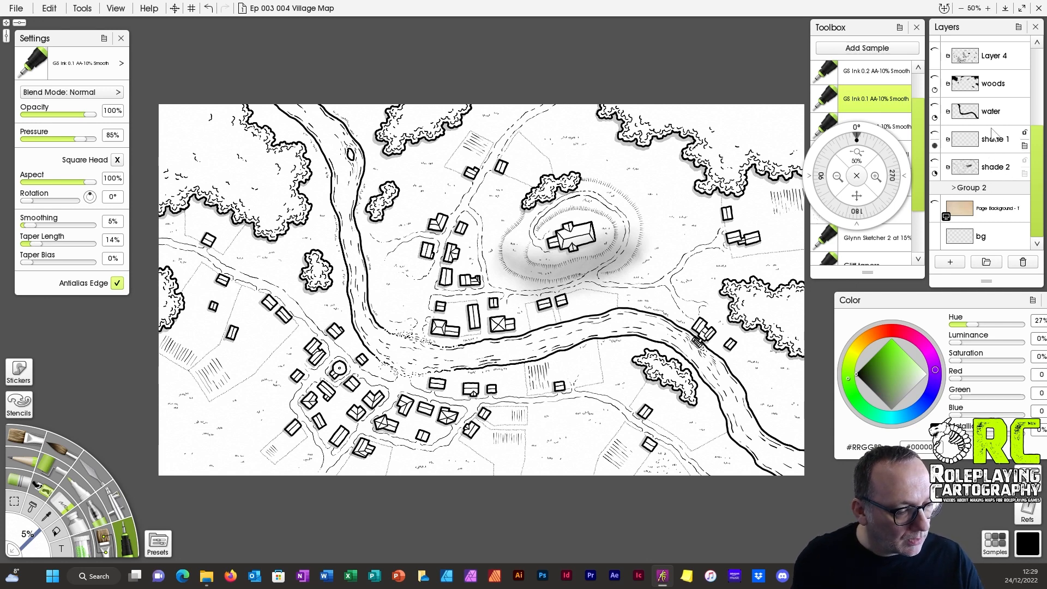
pyautogui.scroll(3, 1037, 171)
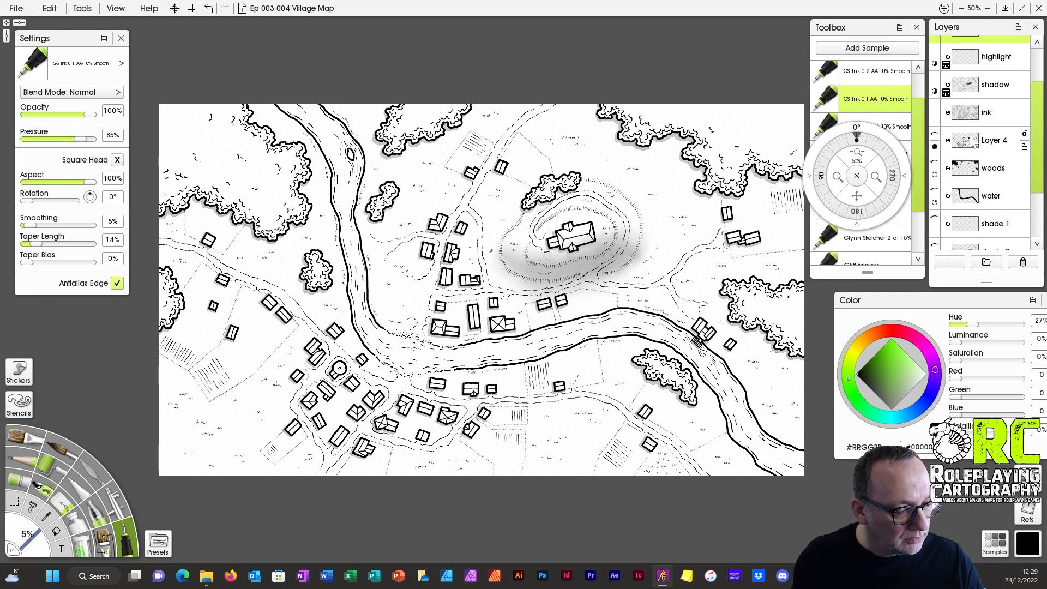
pyautogui.click(991, 136)
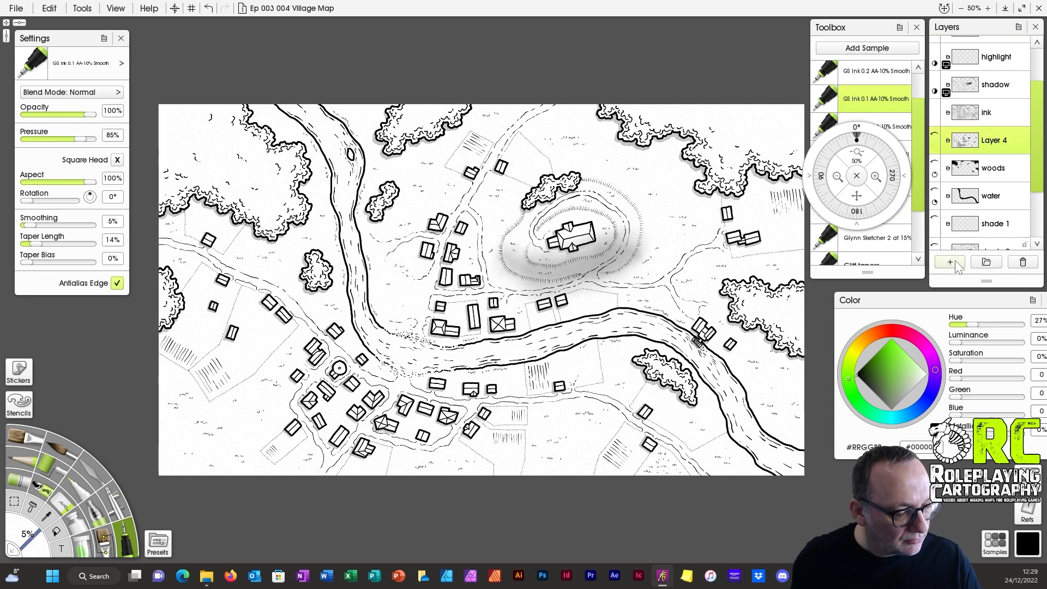
pyautogui.click(952, 262)
pyautogui.doubleClick(992, 143)
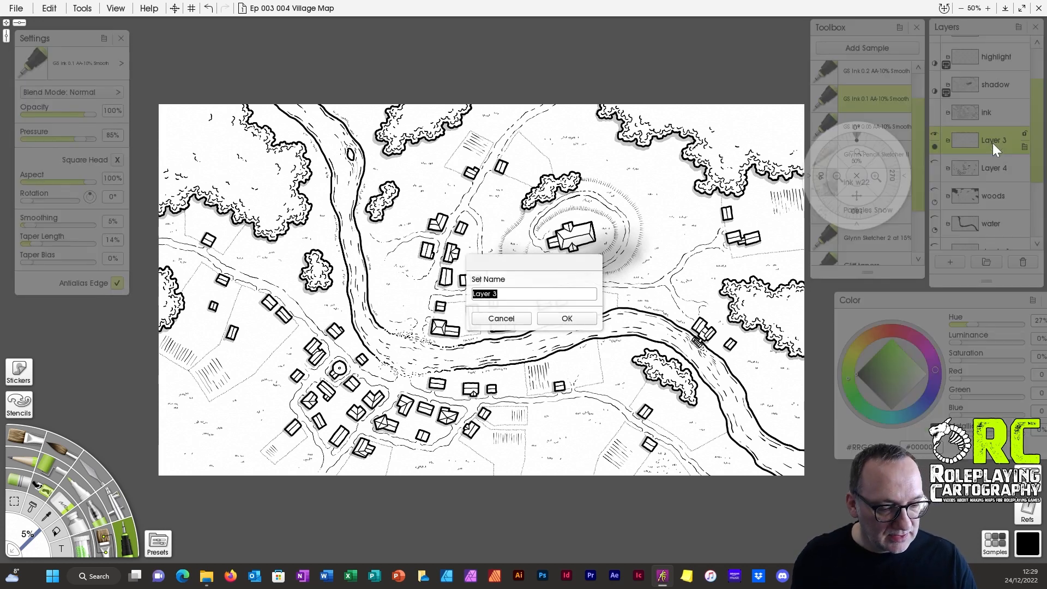
pyautogui.write('grou')
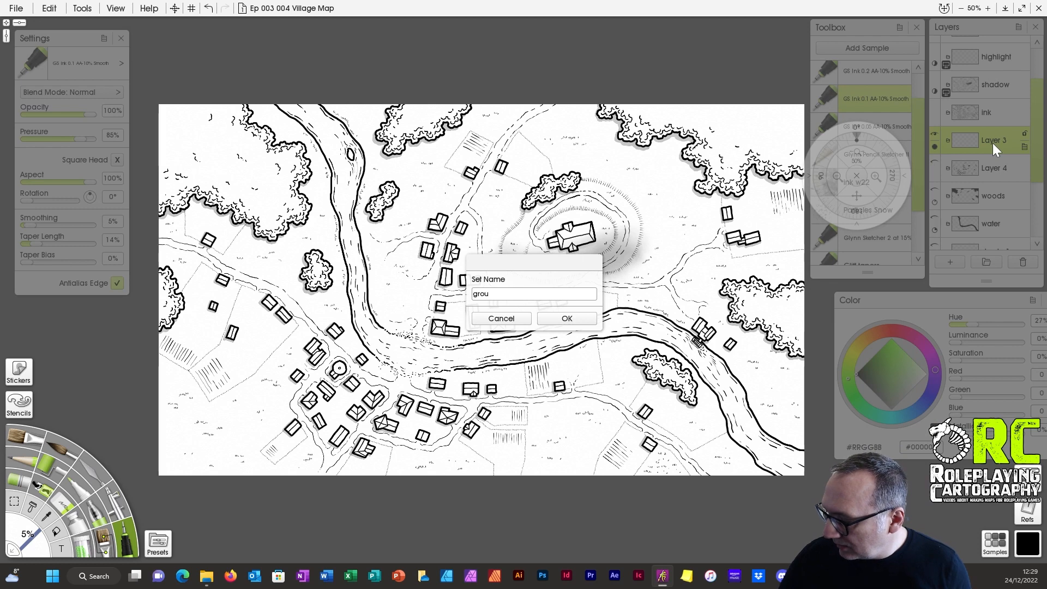
pyautogui.write('nd')
pyautogui.press('Return')
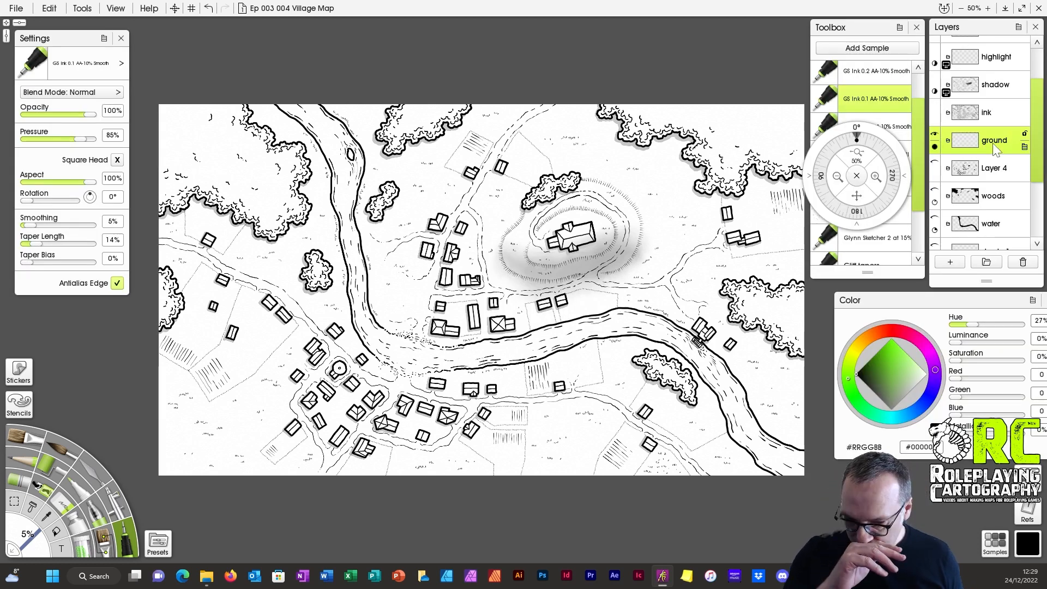
# Select the felt pen for colouring on the ground layer.
pyautogui.moveTo(854, 193); pyautogui.dragTo(871, 161)
pyautogui.click(78, 486)
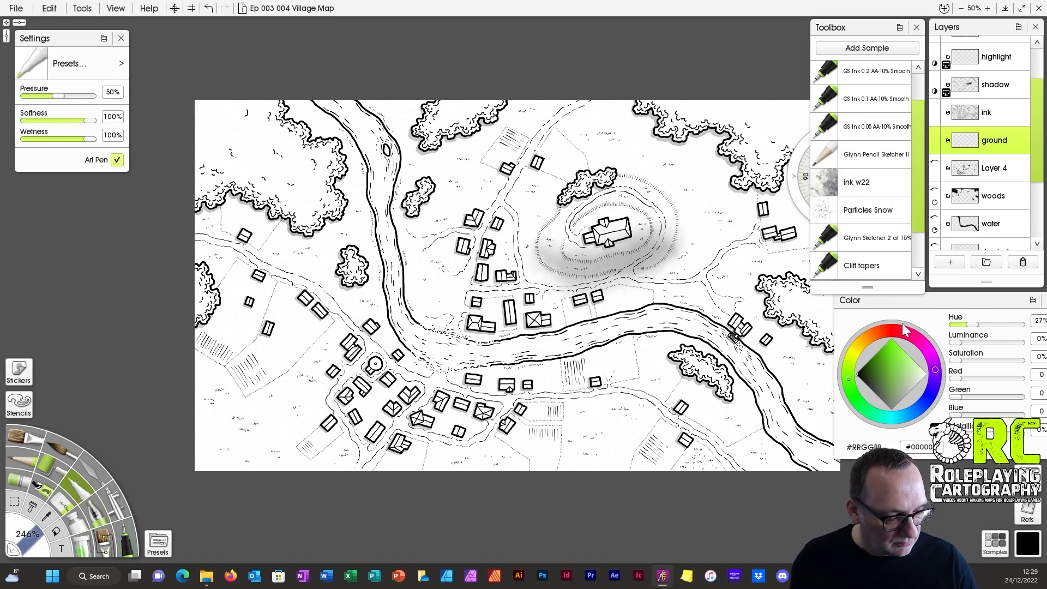
pyautogui.click(882, 371)
pyautogui.click(883, 385)
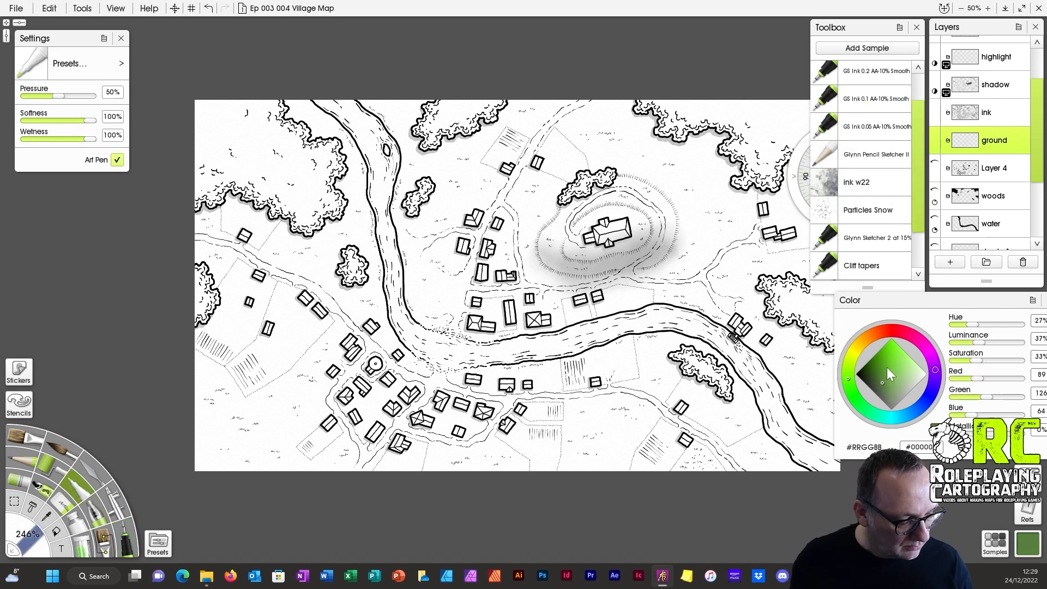
pyautogui.moveTo(883, 385)
pyautogui.mouseDown()
pyautogui.moveTo(897, 380)
pyautogui.moveTo(881, 374)
pyautogui.moveTo(899, 389)
pyautogui.mouseUp()
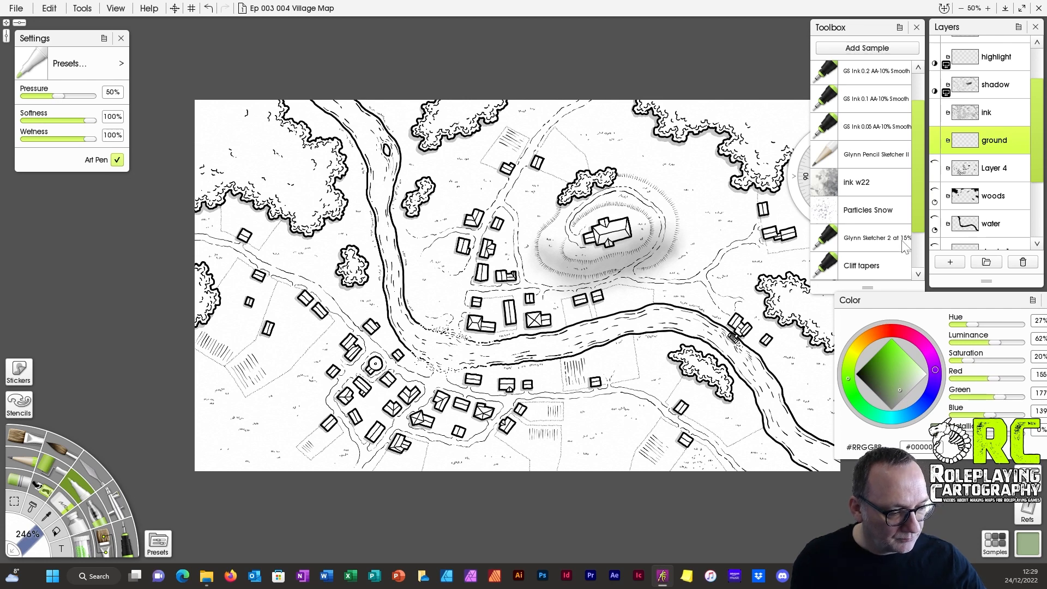
# Load the olive green toolbox sample, mute it to red 161, green 169, blue 135, and store it as a new toolbox sample.
pyautogui.moveTo(917, 183); pyautogui.dragTo(916, 238)
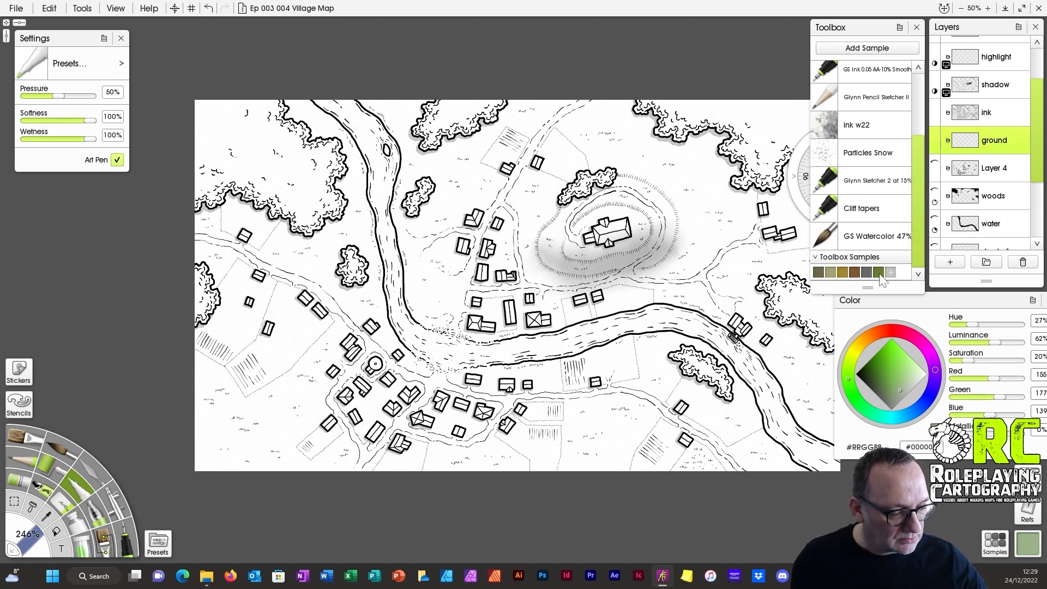
pyautogui.click(878, 272)
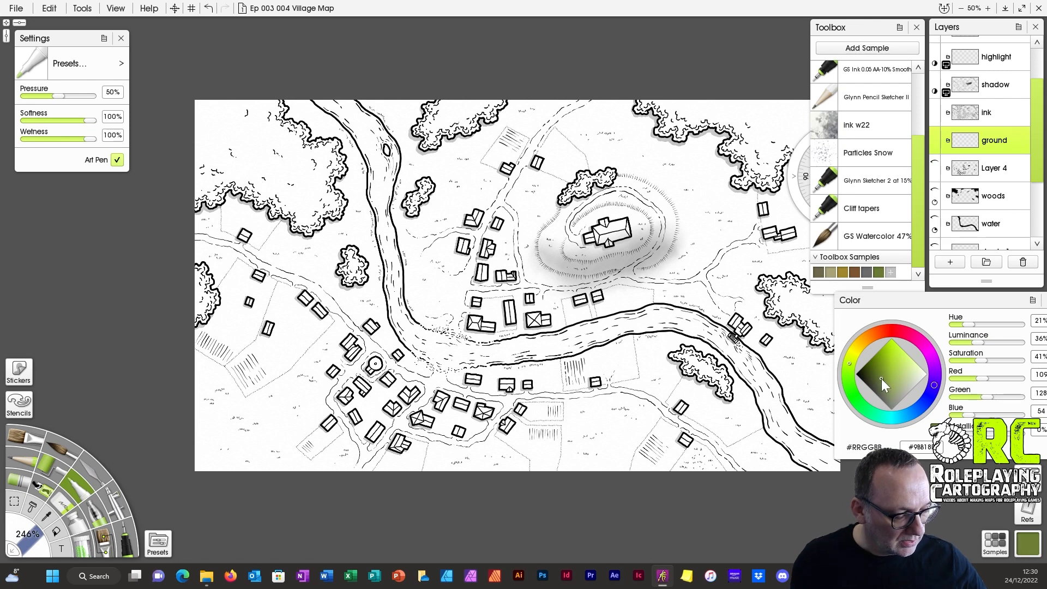
pyautogui.moveTo(880, 378); pyautogui.dragTo(898, 394)
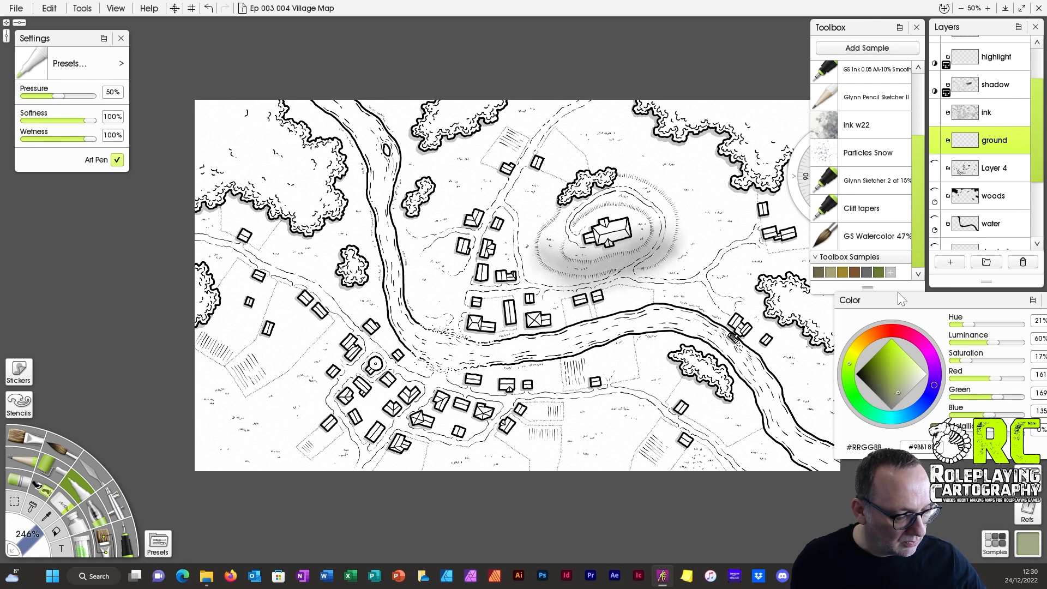
pyautogui.click(890, 271)
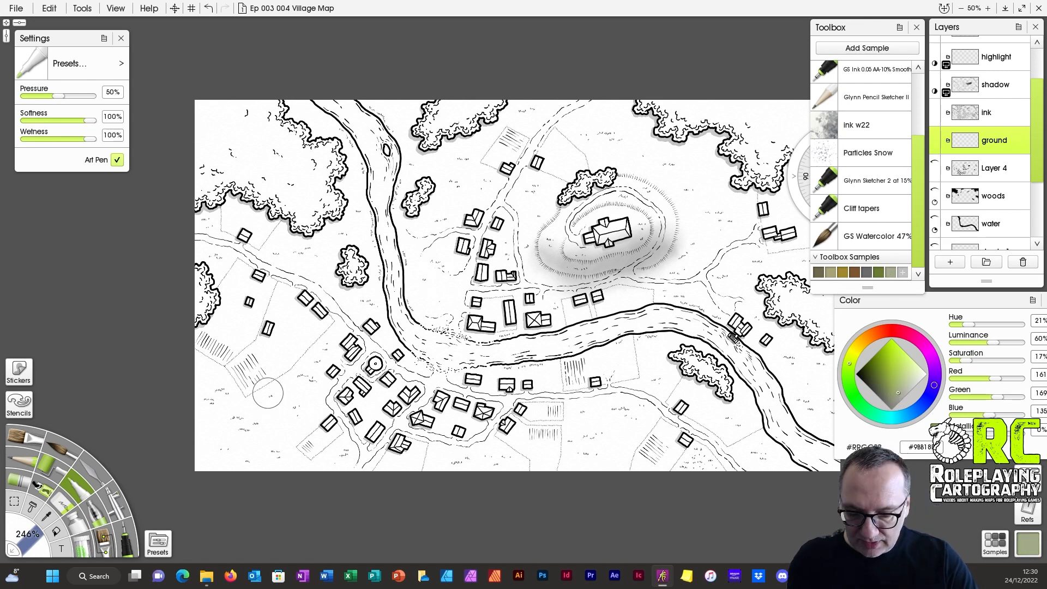
# Fill the whole ground layer with the muted green and brush patches of darker green, red 135, green 148, blue 97, across it.
pyautogui.moveTo(223, 95)
pyautogui.mouseDown()
pyautogui.moveTo(181, 170)
pyautogui.moveTo(192, 199)
pyautogui.moveTo(178, 321)
pyautogui.moveTo(208, 303)
pyautogui.moveTo(289, 161)
pyautogui.moveTo(376, 63)
pyautogui.moveTo(359, 245)
pyautogui.moveTo(481, 100)
pyautogui.moveTo(547, 65)
pyautogui.moveTo(531, 166)
pyautogui.moveTo(556, 182)
pyautogui.moveTo(615, 144)
pyautogui.moveTo(594, 281)
pyautogui.moveTo(491, 461)
pyautogui.moveTo(477, 431)
pyautogui.moveTo(454, 434)
pyautogui.moveTo(400, 481)
pyautogui.moveTo(362, 495)
pyautogui.moveTo(462, 207)
pyautogui.moveTo(413, 227)
pyautogui.moveTo(261, 424)
pyautogui.moveTo(201, 462)
pyautogui.moveTo(223, 231)
pyautogui.moveTo(271, 228)
pyautogui.moveTo(223, 484)
pyautogui.mouseUp()
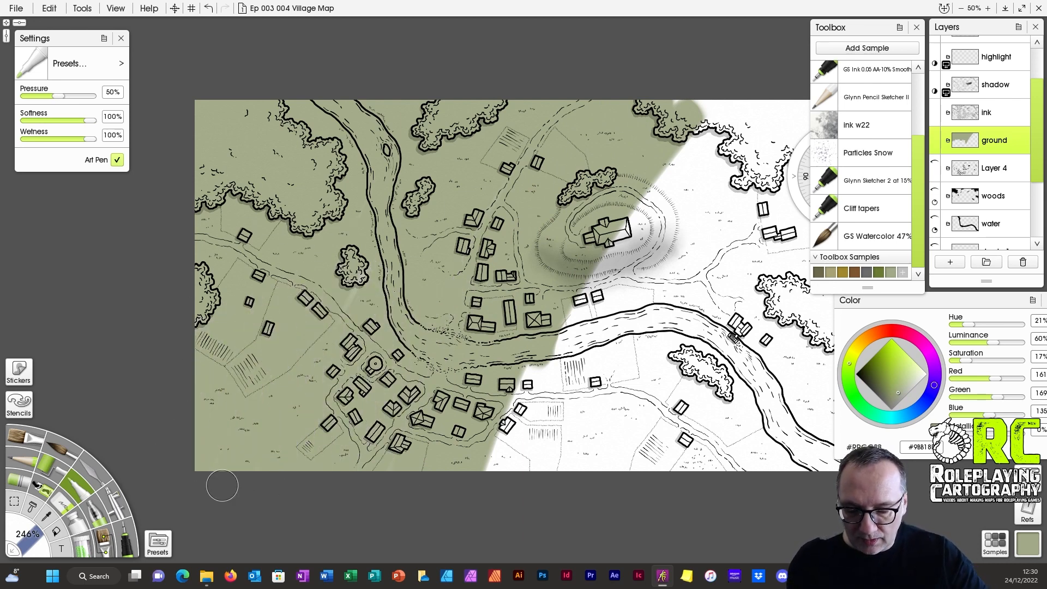
pyautogui.moveTo(343, 440)
pyautogui.mouseDown()
pyautogui.moveTo(714, 343)
pyautogui.moveTo(774, 289)
pyautogui.moveTo(545, 381)
pyautogui.moveTo(531, 325)
pyautogui.moveTo(714, 71)
pyautogui.moveTo(796, 164)
pyautogui.moveTo(845, 115)
pyautogui.moveTo(776, 149)
pyautogui.moveTo(708, 294)
pyautogui.moveTo(774, 262)
pyautogui.moveTo(612, 488)
pyautogui.moveTo(866, 399)
pyautogui.moveTo(778, 509)
pyautogui.moveTo(841, 469)
pyautogui.mouseUp()
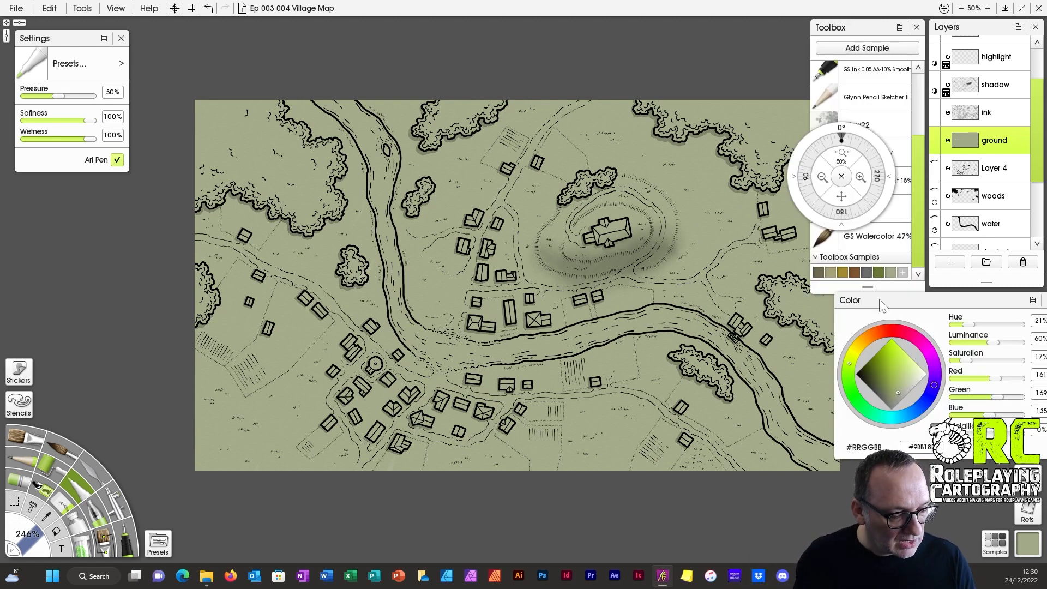
pyautogui.click(889, 393)
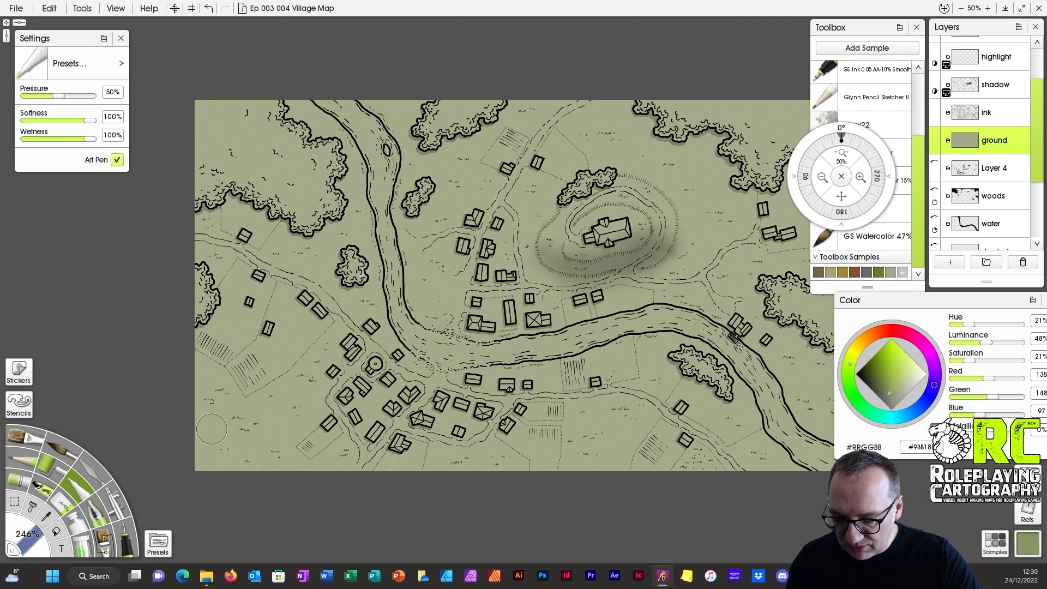
pyautogui.moveTo(266, 404)
pyautogui.mouseDown()
pyautogui.moveTo(324, 392)
pyautogui.moveTo(293, 367)
pyautogui.moveTo(269, 388)
pyautogui.moveTo(202, 344)
pyautogui.moveTo(216, 430)
pyautogui.moveTo(258, 431)
pyautogui.moveTo(294, 338)
pyautogui.mouseUp()
pyautogui.moveTo(469, 452); pyautogui.dragTo(547, 459)
pyautogui.moveTo(319, 220)
pyautogui.mouseDown()
pyautogui.moveTo(287, 119)
pyautogui.moveTo(333, 210)
pyautogui.moveTo(479, 141)
pyautogui.moveTo(485, 283)
pyautogui.moveTo(556, 207)
pyautogui.moveTo(629, 250)
pyautogui.mouseUp()
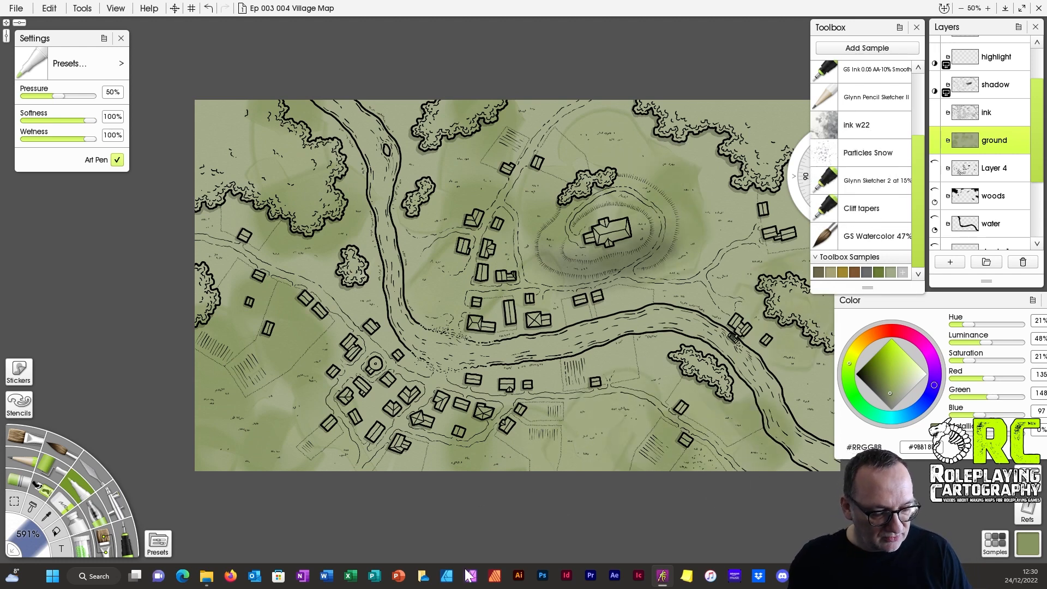
# Brush patches of pale yellow, hue 15%, luminance 65%, saturation 43%, across the ground layer around the village, fields and woods.
pyautogui.moveTo(849, 363); pyautogui.dragTo(851, 359)
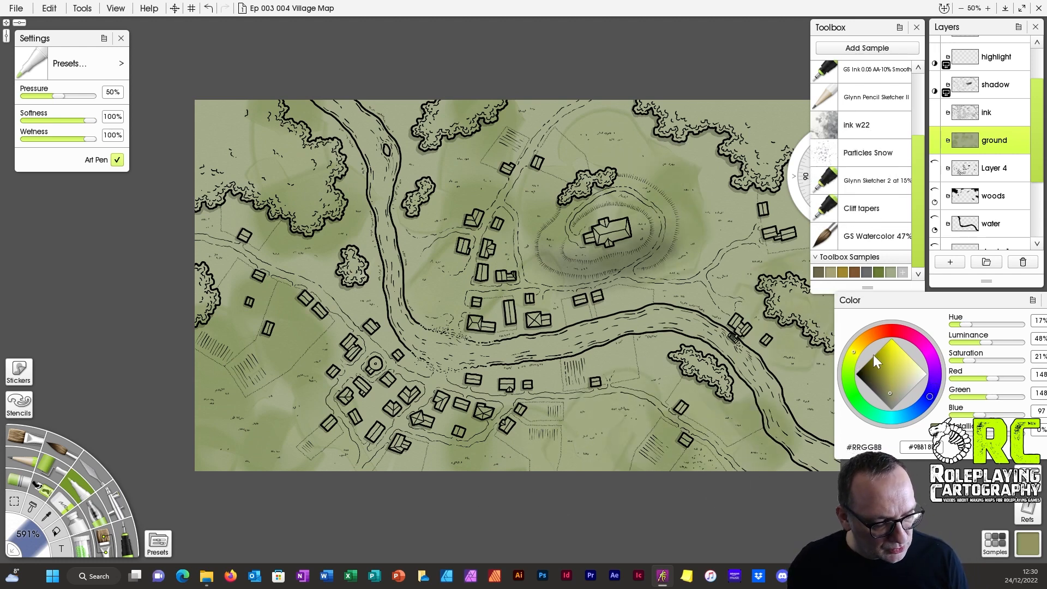
pyautogui.moveTo(892, 387); pyautogui.dragTo(902, 378)
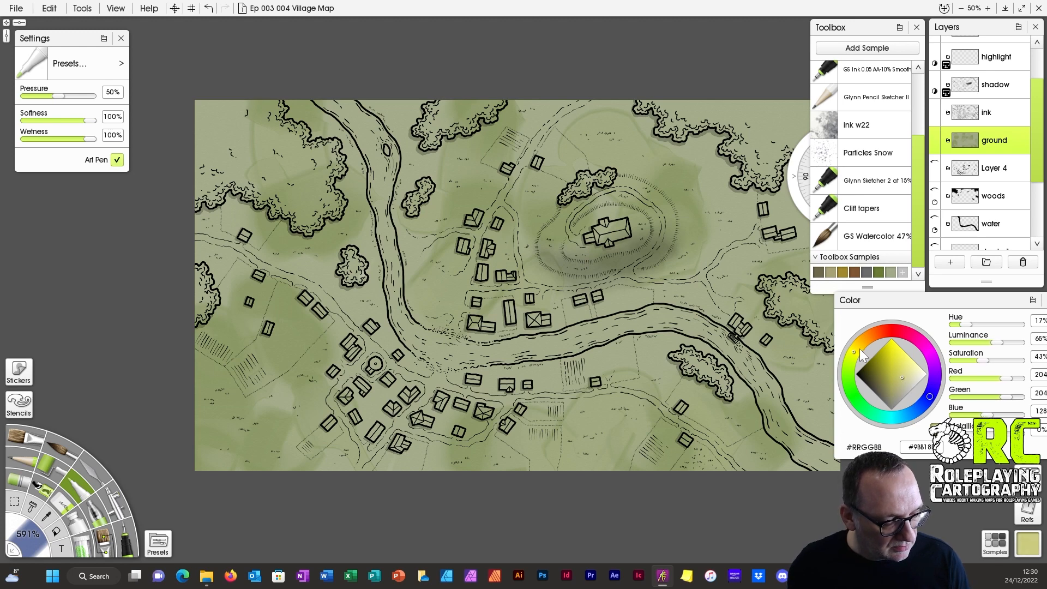
pyautogui.moveTo(858, 349); pyautogui.dragTo(856, 338)
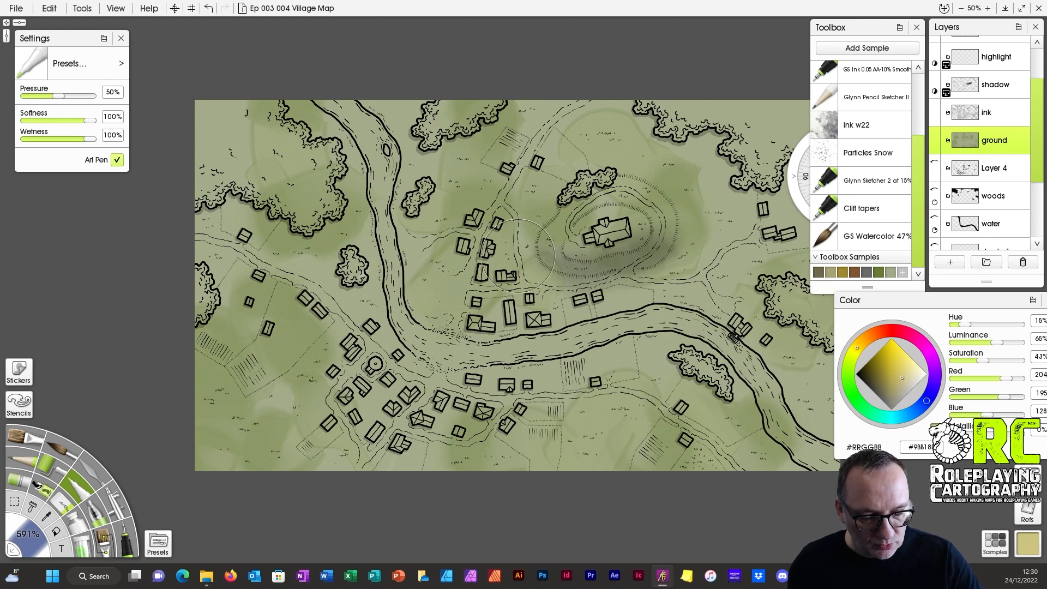
pyautogui.moveTo(431, 251)
pyautogui.mouseDown()
pyautogui.moveTo(436, 306)
pyautogui.moveTo(463, 207)
pyautogui.moveTo(435, 271)
pyautogui.moveTo(545, 239)
pyautogui.moveTo(371, 343)
pyautogui.moveTo(283, 272)
pyautogui.moveTo(333, 305)
pyautogui.mouseUp()
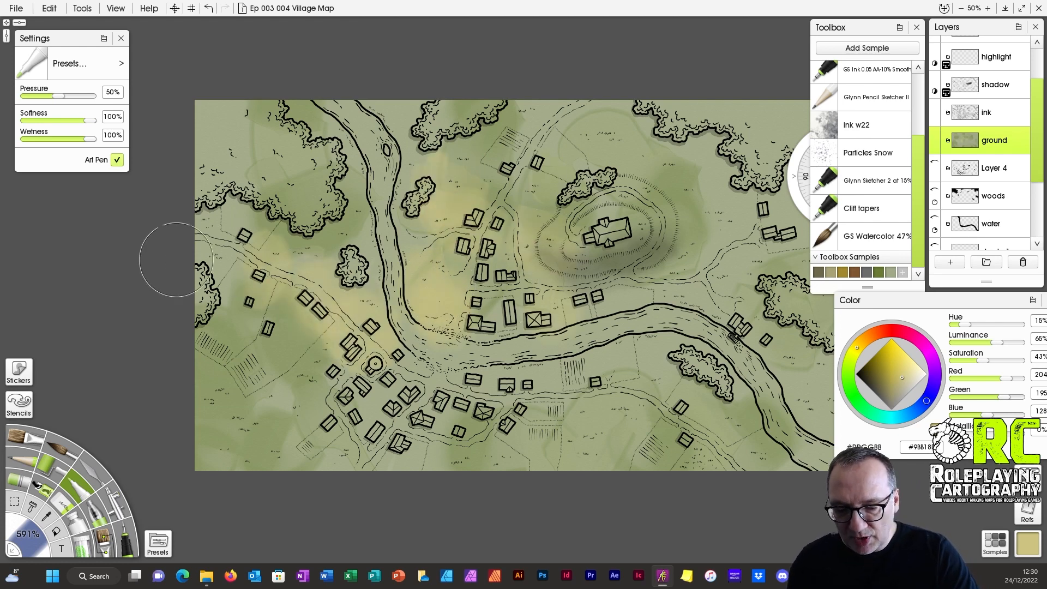
pyautogui.moveTo(422, 441); pyautogui.dragTo(455, 450)
pyautogui.moveTo(609, 379)
pyautogui.mouseDown()
pyautogui.moveTo(642, 381)
pyautogui.moveTo(697, 454)
pyautogui.mouseUp()
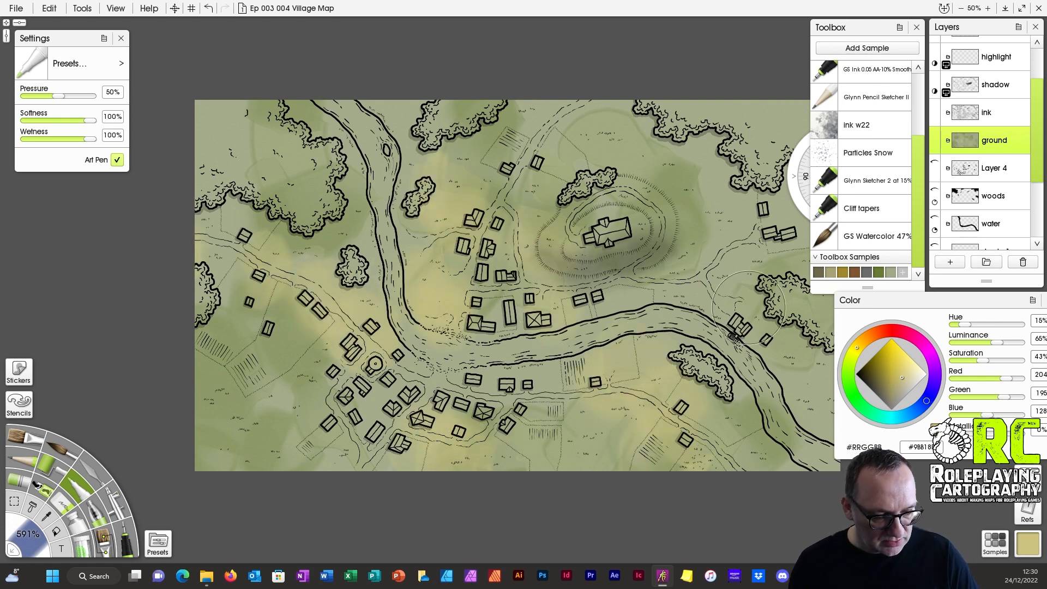
pyautogui.moveTo(717, 277)
pyautogui.mouseDown()
pyautogui.moveTo(716, 195)
pyautogui.moveTo(653, 98)
pyautogui.moveTo(580, 98)
pyautogui.moveTo(572, 119)
pyautogui.mouseUp()
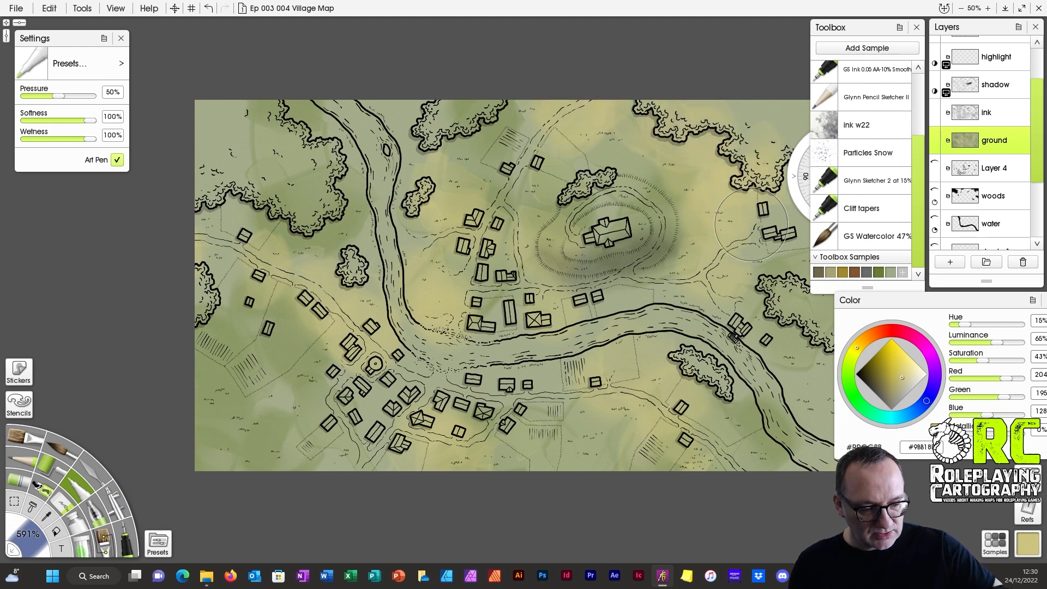
# Darken the yellow to ochre, red 157, green 147, blue 72, and brush scattered patches of it across the ground layer.
pyautogui.click(900, 379)
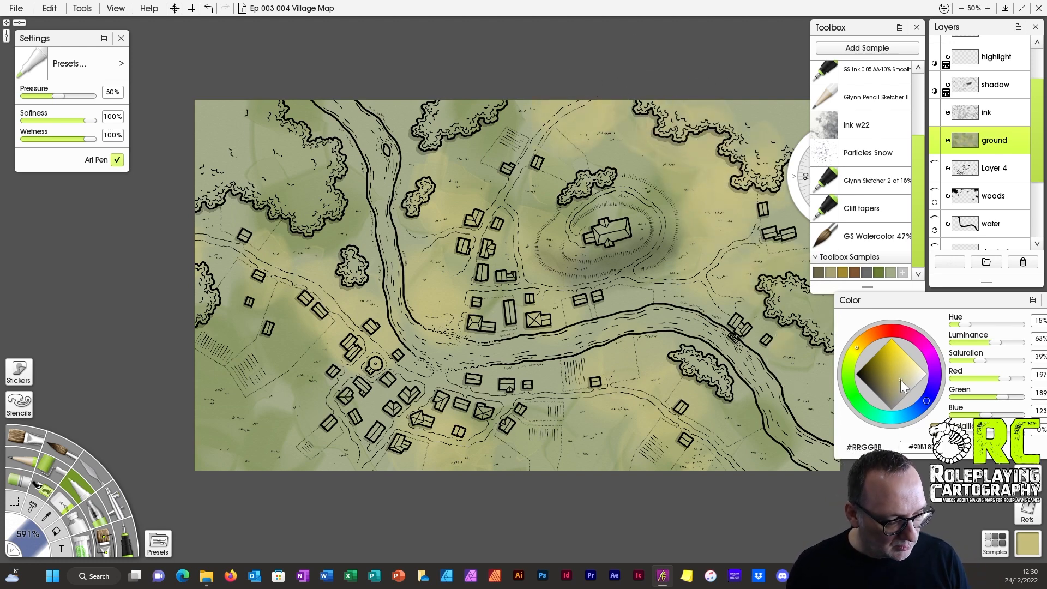
pyautogui.moveTo(901, 379); pyautogui.dragTo(887, 382)
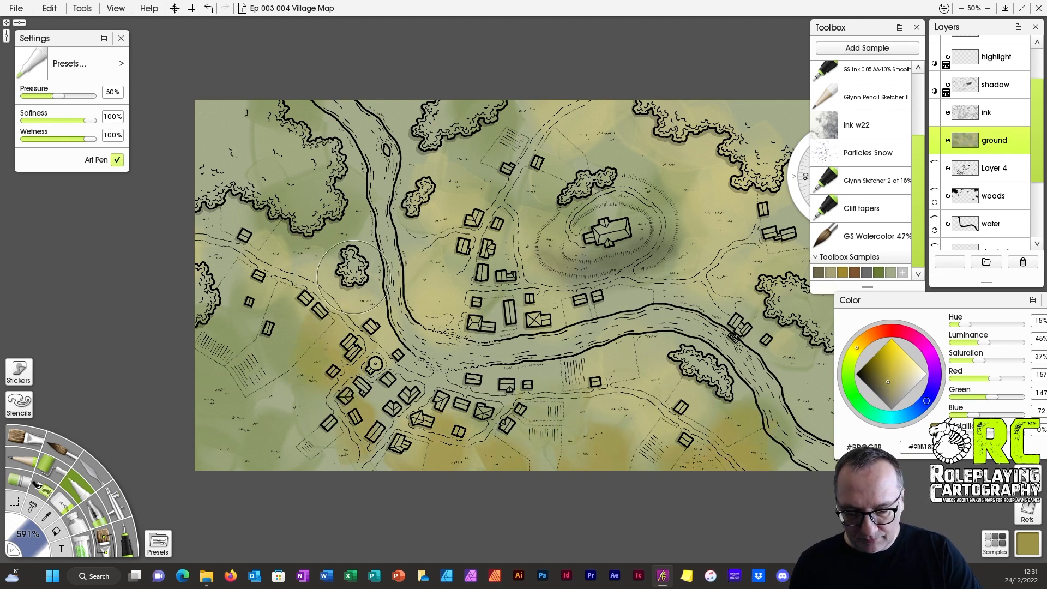
pyautogui.moveTo(353, 277)
pyautogui.mouseDown()
pyautogui.moveTo(199, 173)
pyautogui.moveTo(262, 92)
pyautogui.moveTo(530, 121)
pyautogui.moveTo(655, 120)
pyautogui.moveTo(735, 235)
pyautogui.moveTo(697, 302)
pyautogui.mouseUp()
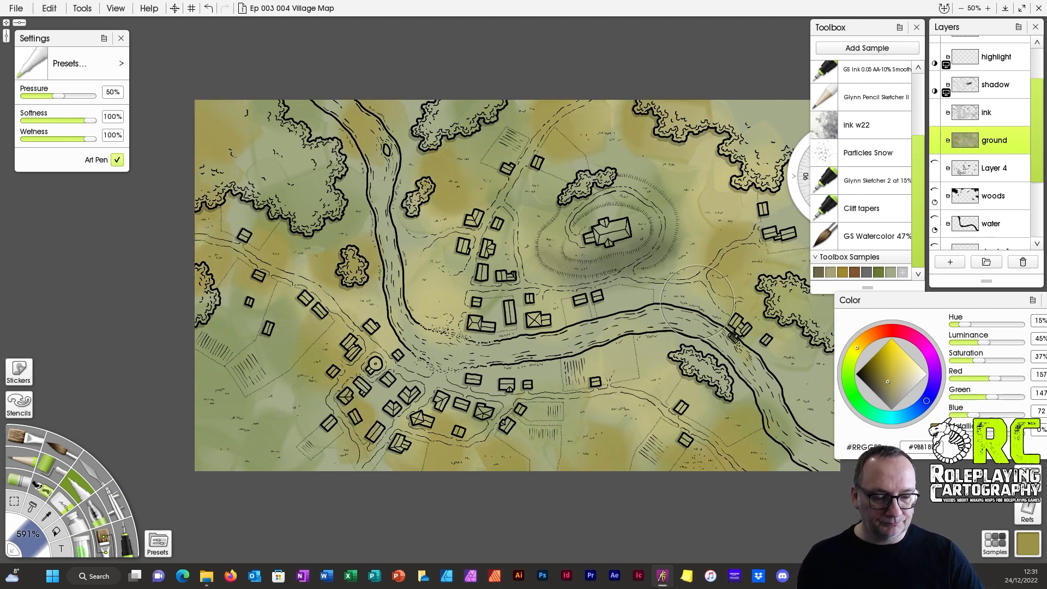
# Blend the green, yellow and ochre patches across the whole ground layer with the palette knife enlarged to 483%.
pyautogui.moveTo(851, 135); pyautogui.dragTo(860, 143)
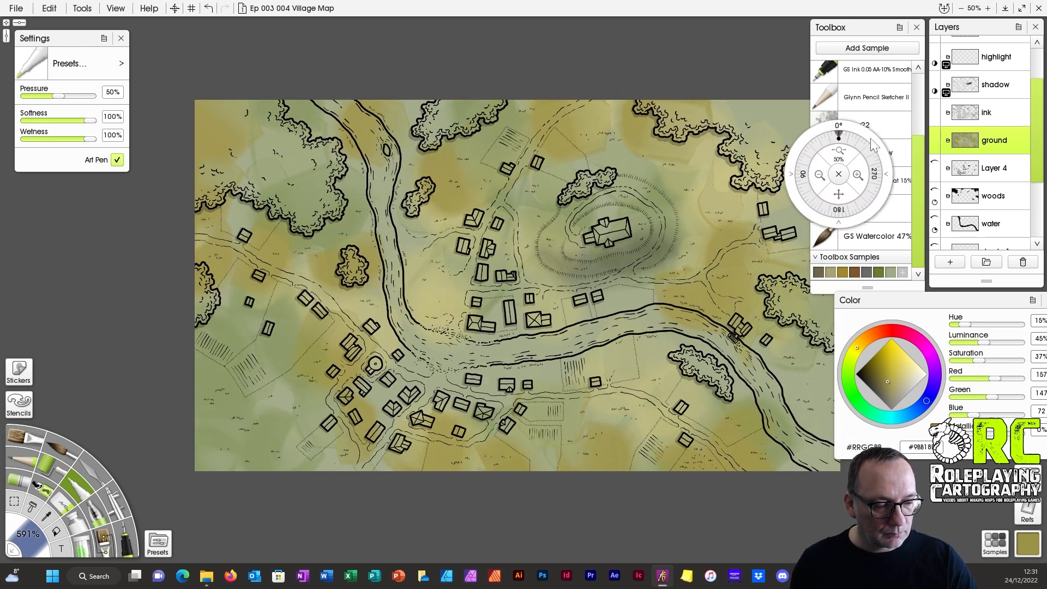
pyautogui.moveTo(856, 190); pyautogui.dragTo(802, 205)
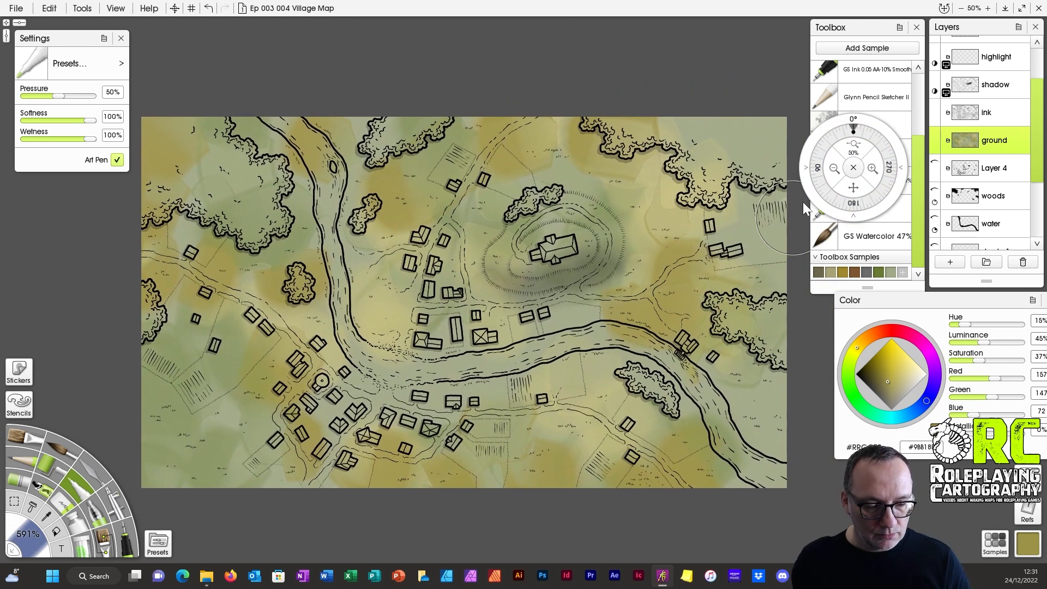
pyautogui.press('k')
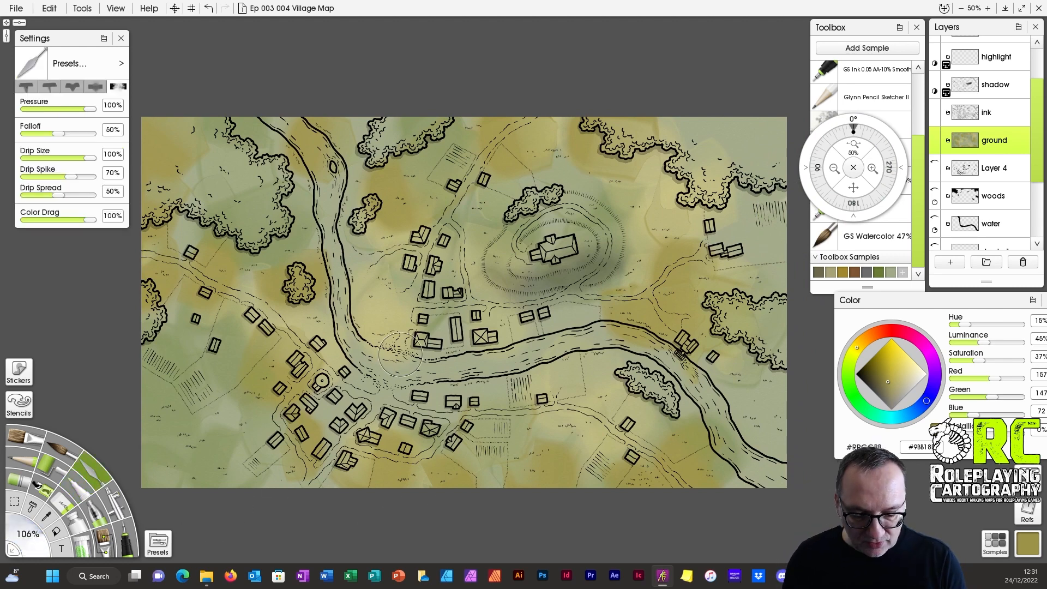
pyautogui.moveTo(693, 371); pyautogui.dragTo(714, 371)
pyautogui.moveTo(718, 414)
pyautogui.mouseDown()
pyautogui.moveTo(722, 268)
pyautogui.moveTo(620, 309)
pyautogui.moveTo(462, 479)
pyautogui.moveTo(222, 413)
pyautogui.moveTo(195, 190)
pyautogui.mouseUp()
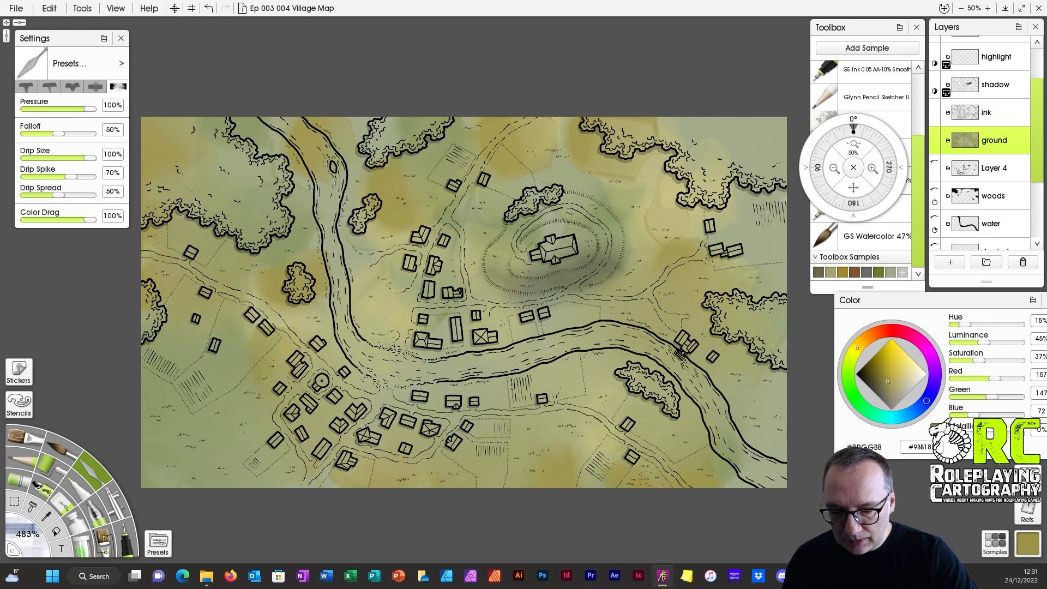
pyautogui.moveTo(375, 157)
pyautogui.mouseDown()
pyautogui.moveTo(248, 367)
pyautogui.moveTo(469, 123)
pyautogui.moveTo(744, 171)
pyautogui.moveTo(749, 322)
pyautogui.mouseUp()
pyautogui.moveTo(558, 431); pyautogui.dragTo(687, 445)
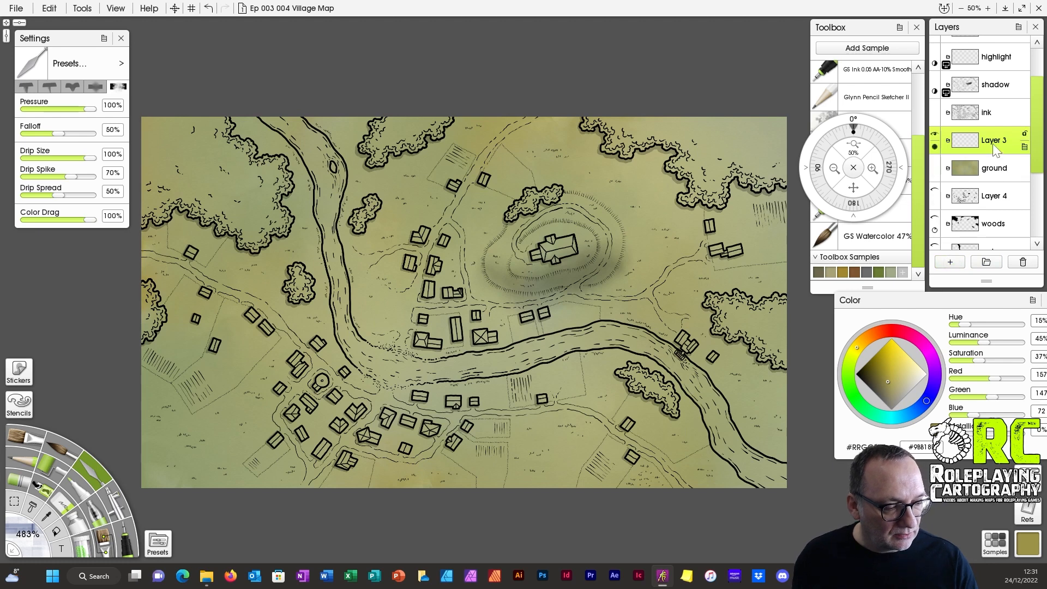
# Name the new layer above the ground layer "ground texture".
pyautogui.doubleClick(992, 143)
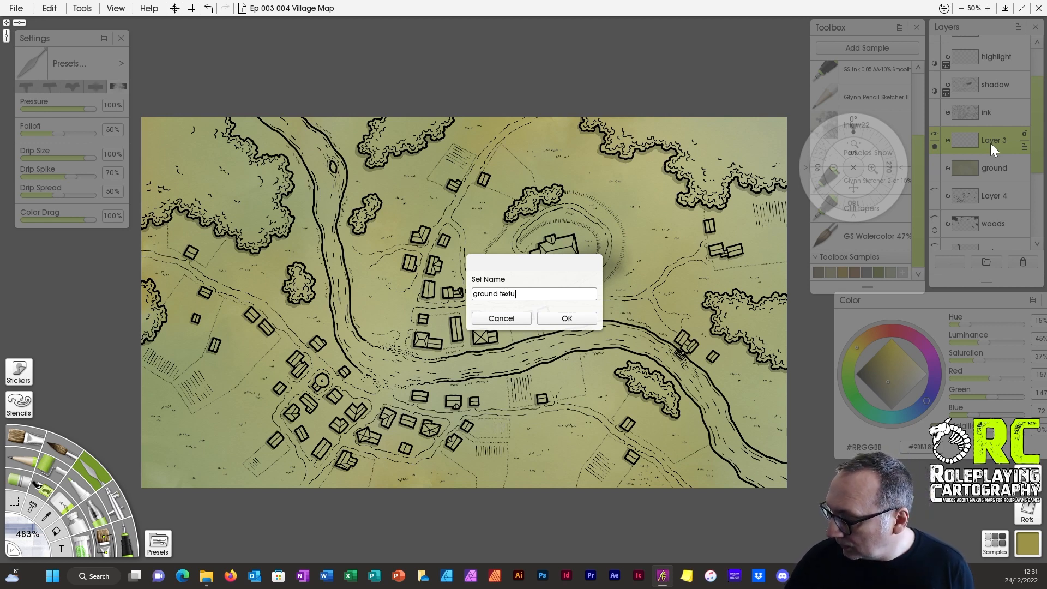
pyautogui.write('e')
pyautogui.press('Return')
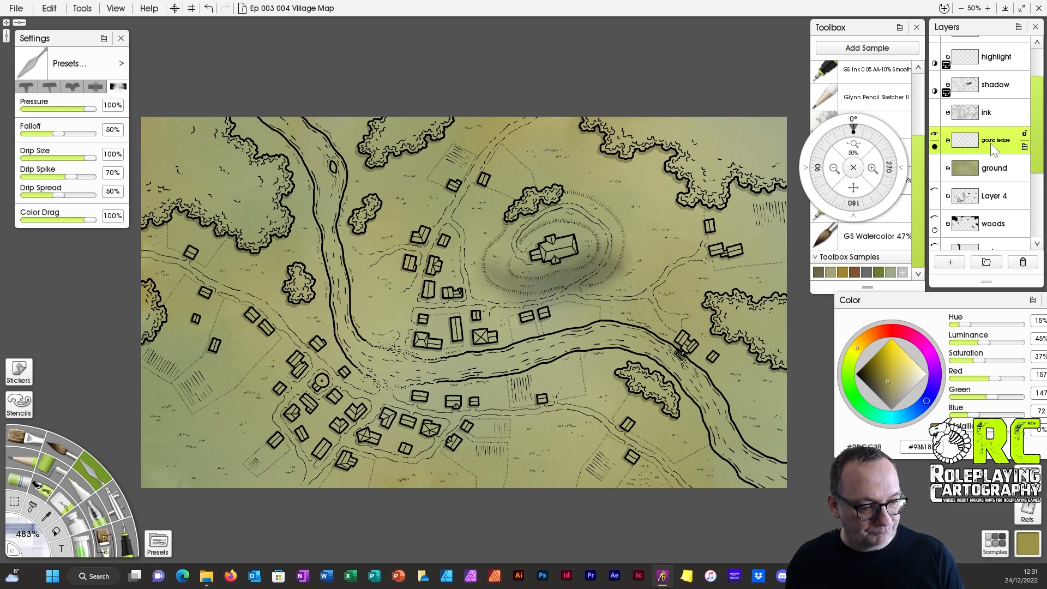
# Brush dark green texture, red 133, green 144, blue 97, over the map with the ink w22 brush at 500%.
pyautogui.click(105, 544)
pyautogui.moveTo(888, 135); pyautogui.dragTo(885, 455)
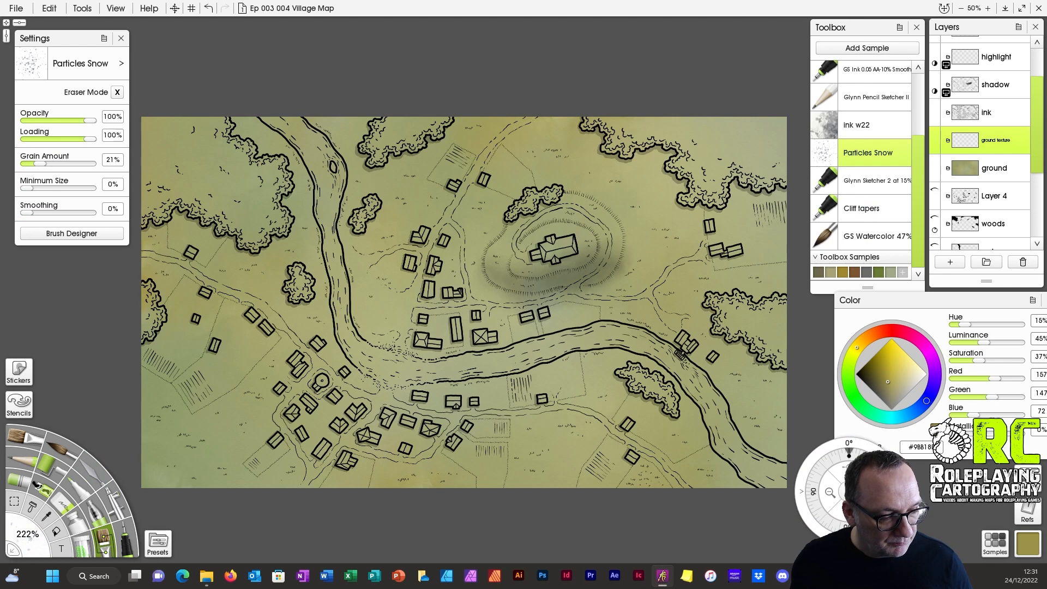
pyautogui.click(867, 132)
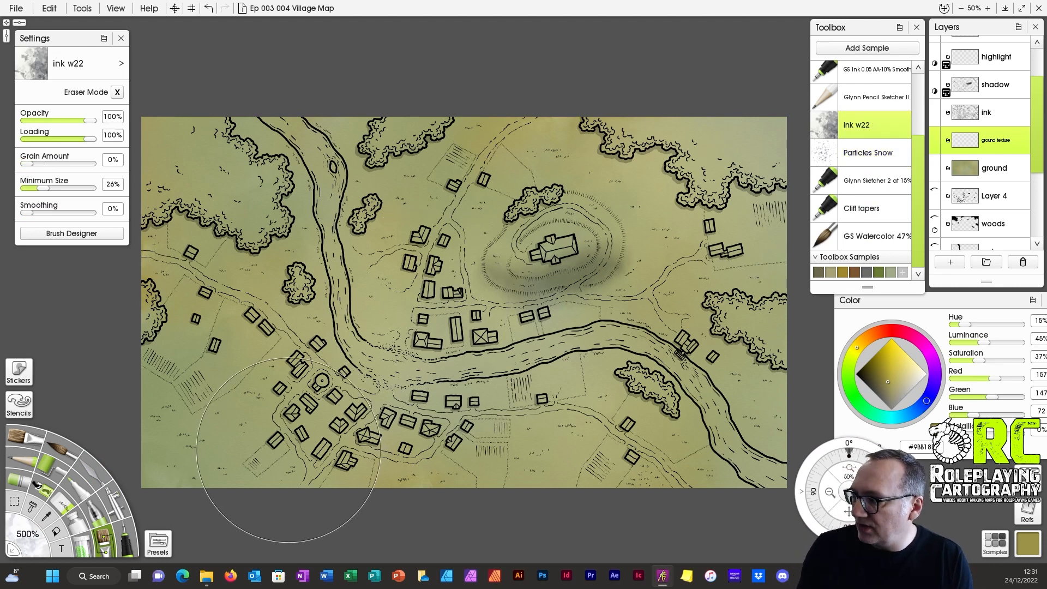
pyautogui.click(890, 272)
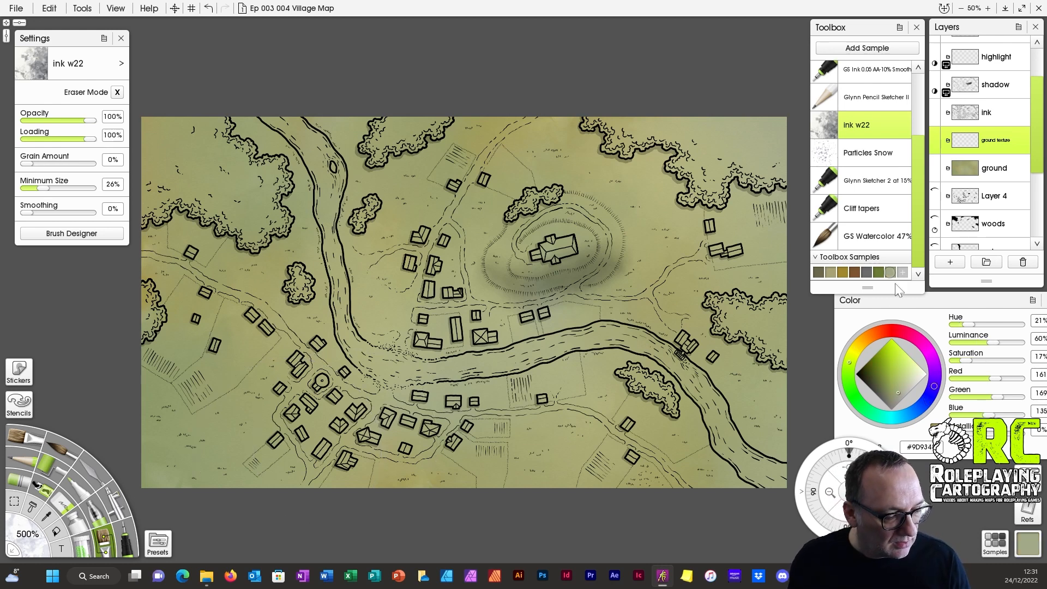
pyautogui.click(889, 394)
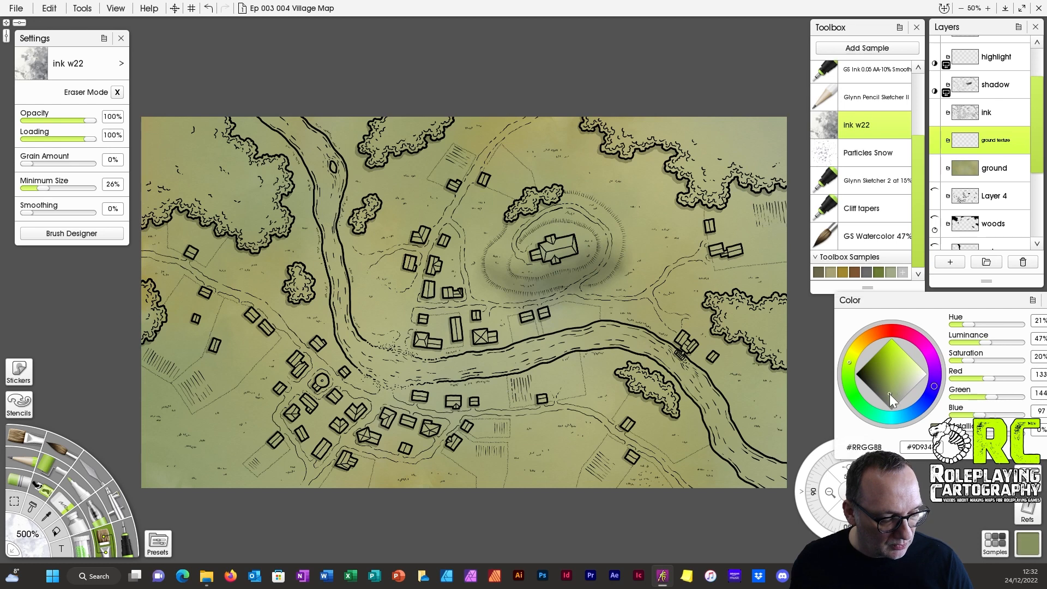
pyautogui.moveTo(269, 251)
pyautogui.mouseDown()
pyautogui.moveTo(257, 306)
pyautogui.moveTo(480, 349)
pyautogui.moveTo(654, 208)
pyautogui.moveTo(614, 433)
pyautogui.moveTo(742, 381)
pyautogui.moveTo(774, 158)
pyautogui.mouseUp()
# Lighten the colour to a pale grey-green and brush mottled highlights over the map on the ground texture layer.
pyautogui.click(897, 391)
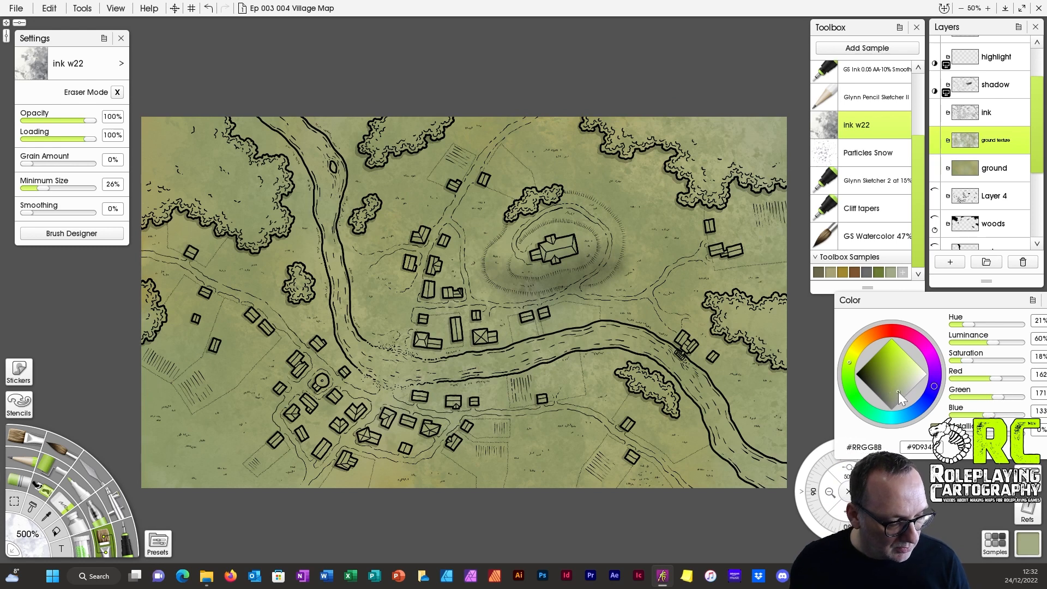
pyautogui.click(907, 389)
pyautogui.moveTo(676, 142)
pyautogui.mouseDown()
pyautogui.moveTo(552, 161)
pyautogui.moveTo(516, 153)
pyautogui.moveTo(461, 263)
pyautogui.moveTo(401, 254)
pyautogui.moveTo(196, 341)
pyautogui.moveTo(218, 441)
pyautogui.moveTo(674, 426)
pyautogui.moveTo(690, 368)
pyautogui.moveTo(358, 227)
pyautogui.moveTo(251, 139)
pyautogui.mouseUp()
# Set the brush colour to an ochre brown of red 170, green 132, blue 59.
pyautogui.click(864, 339)
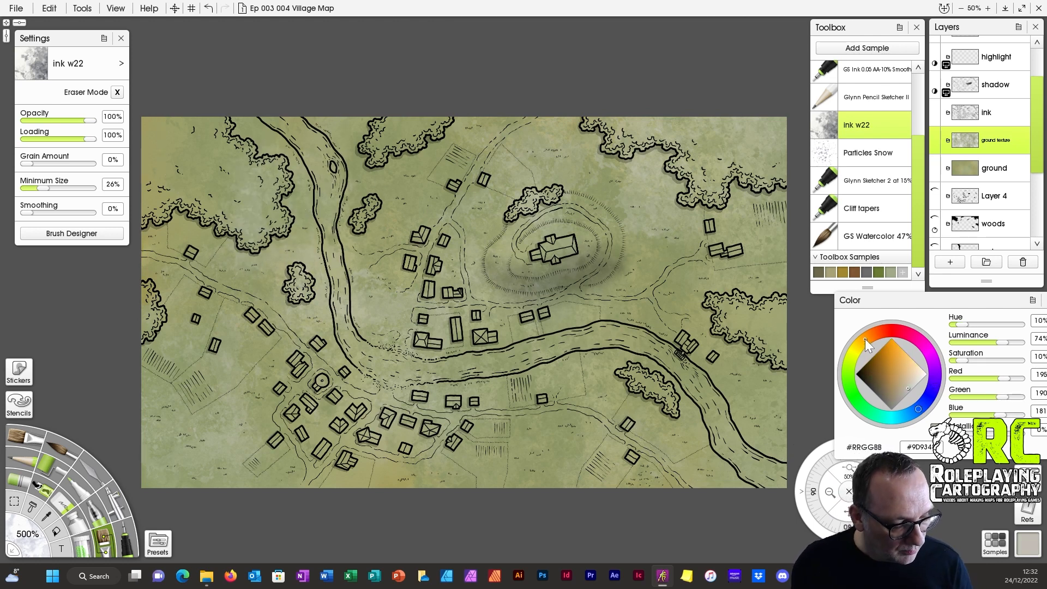
pyautogui.click(897, 371)
pyautogui.click(888, 375)
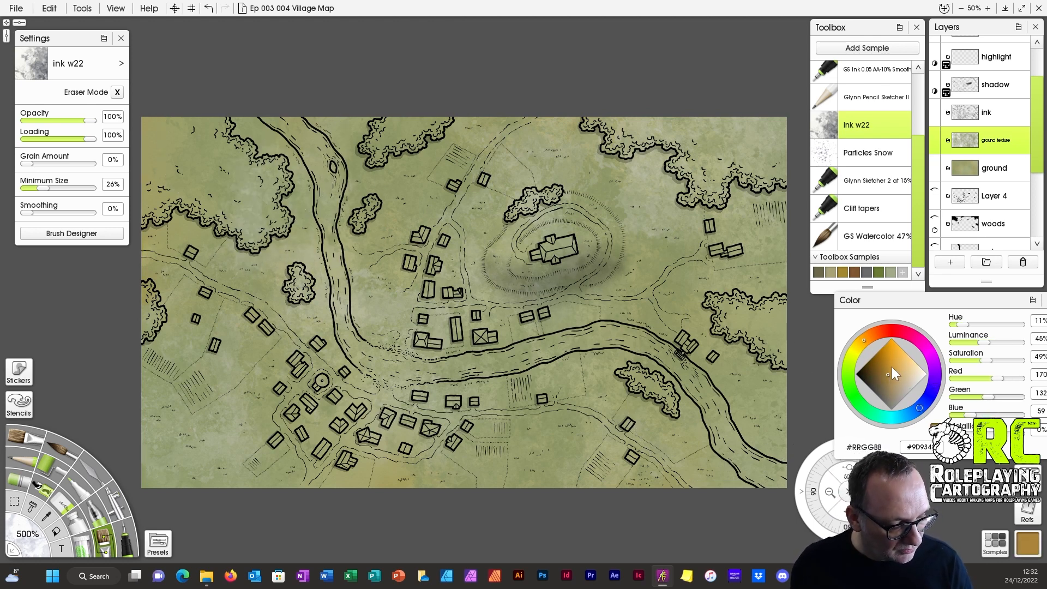
pyautogui.moveTo(657, 348)
pyautogui.mouseDown()
pyautogui.moveTo(610, 382)
pyautogui.moveTo(593, 464)
pyautogui.moveTo(484, 442)
pyautogui.moveTo(347, 358)
pyautogui.moveTo(283, 422)
pyautogui.moveTo(186, 422)
pyautogui.moveTo(352, 107)
pyautogui.mouseUp()
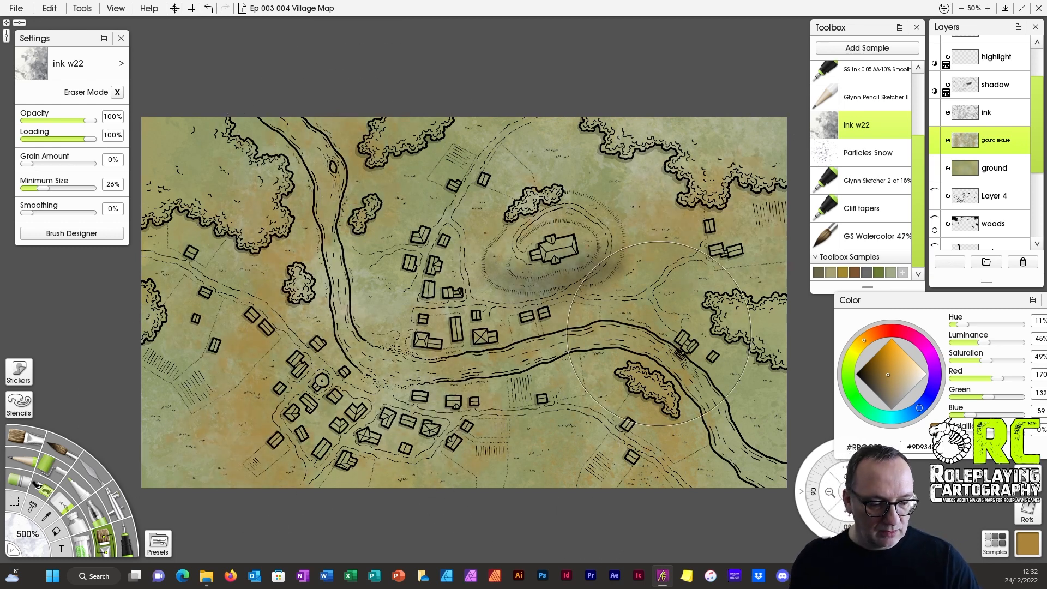
pyautogui.hotkey('ctrl', 'z')
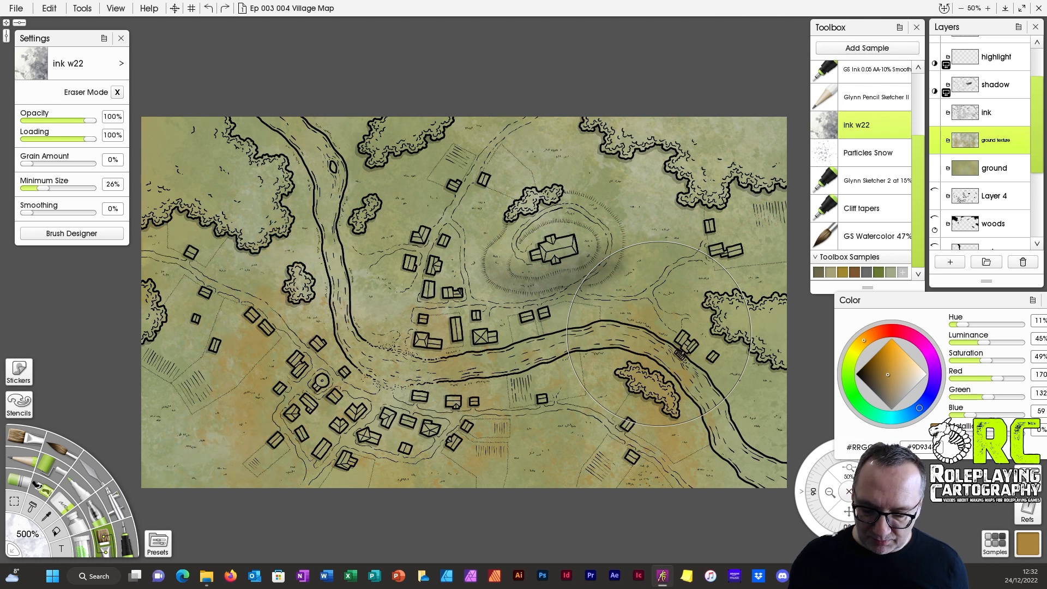
pyautogui.hotkey('ctrl', 'z')
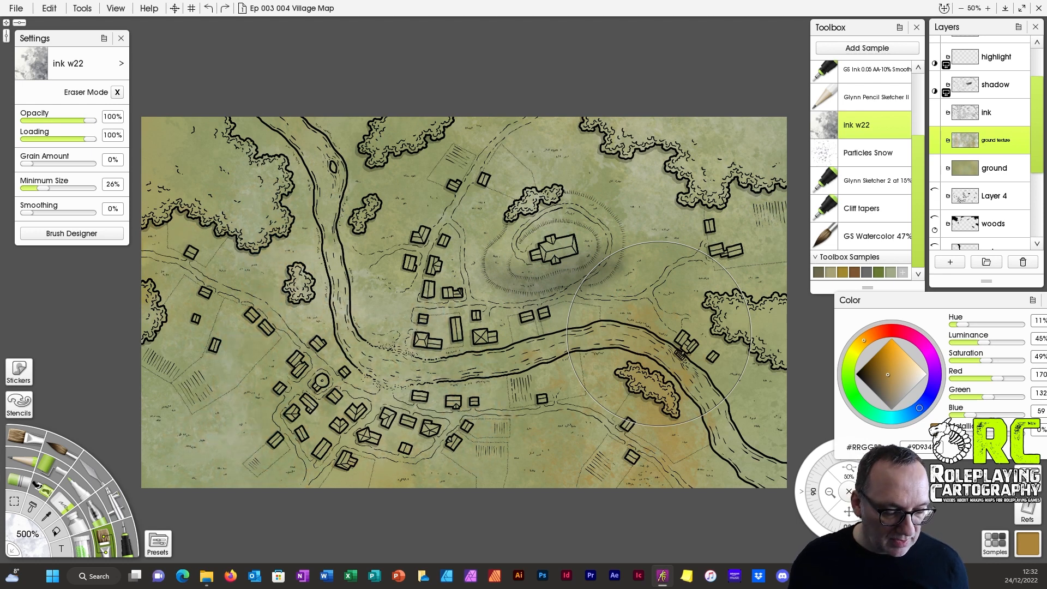
pyautogui.hotkey('ctrl', 'z')
# Texture the field plots and scattered ground with the ink w22 brush at 219% in brown, red 162, green 130, blue 67.
pyautogui.moveTo(540, 422); pyautogui.dragTo(226, 422)
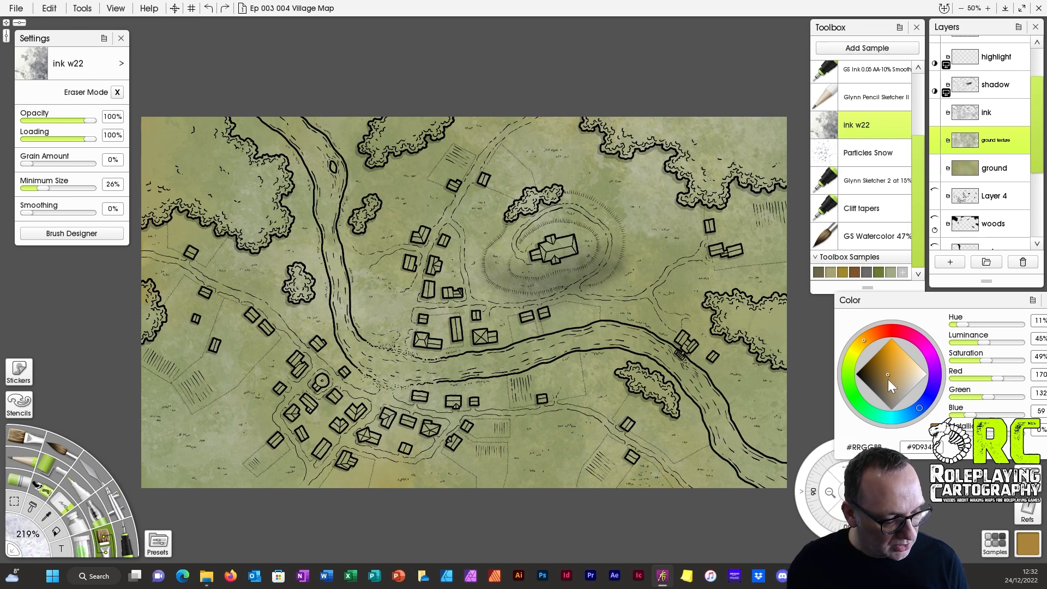
pyautogui.click(887, 378)
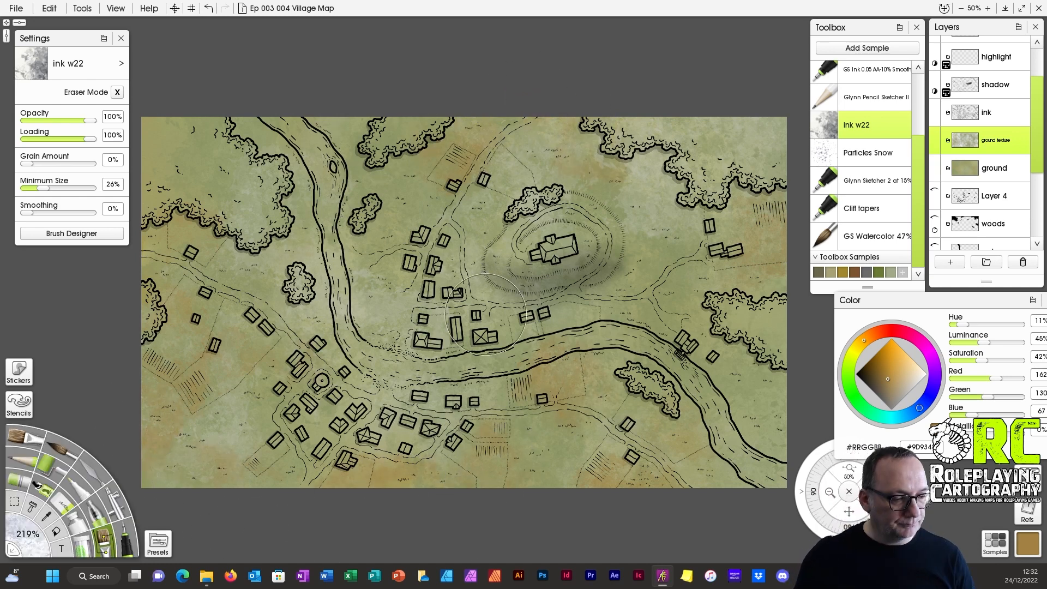
# Set the ground texture layer's blend mode to Soft Light.
pyautogui.moveTo(1018, 147)
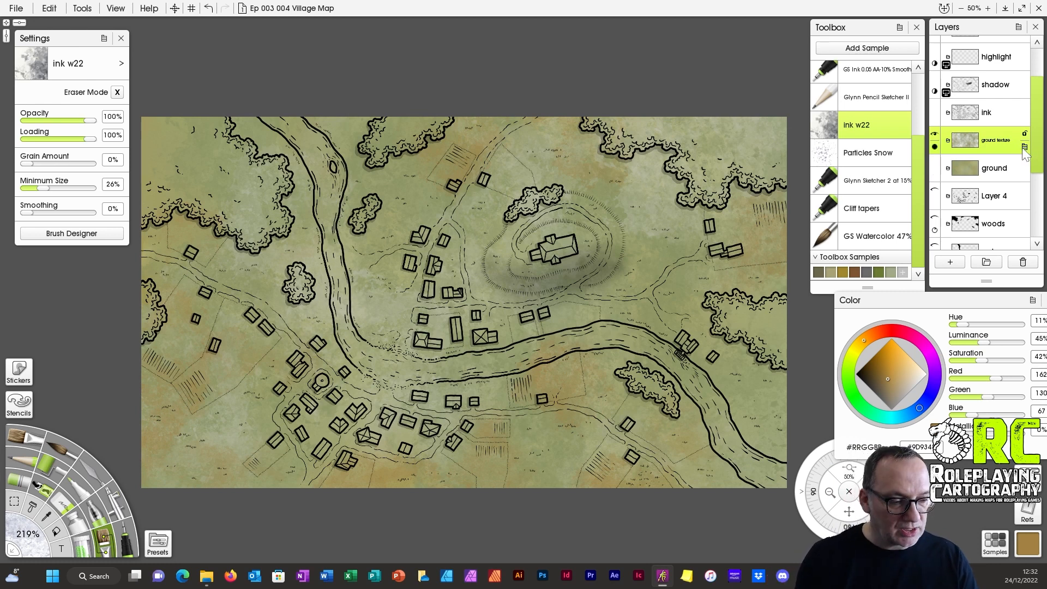
pyautogui.click(1025, 147)
pyautogui.moveTo(916, 240)
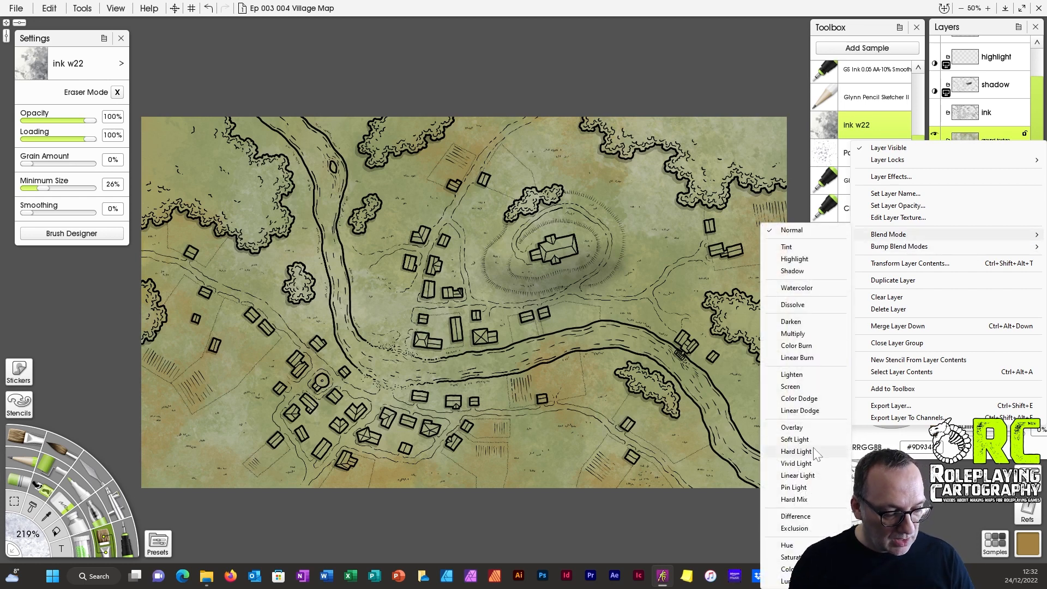
pyautogui.click(813, 441)
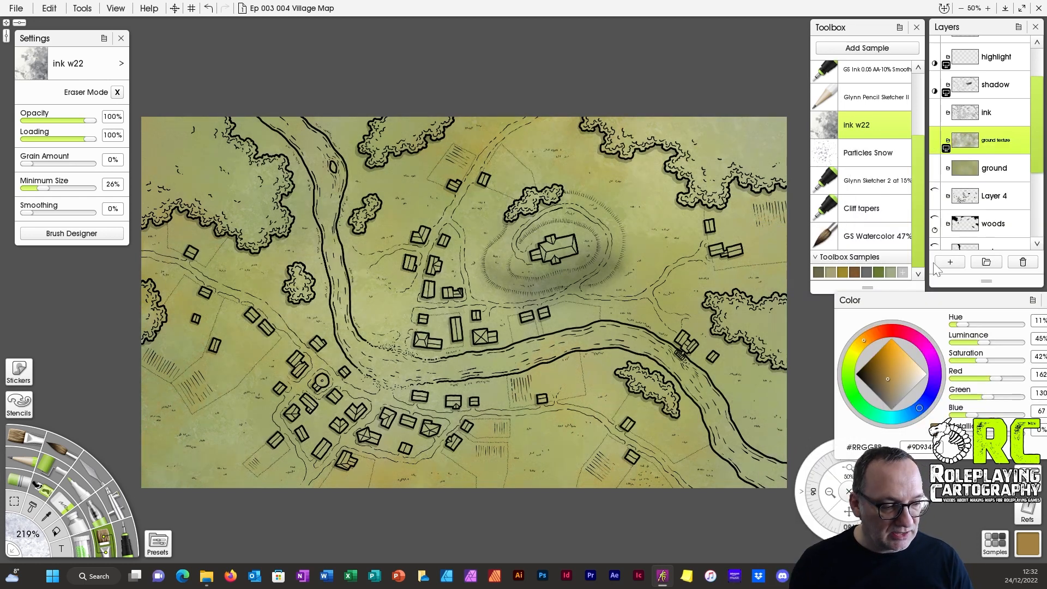
# Try the Vivid Light, Tint, Color Burn and Linear Burn blend modes on the ground texture layer.
pyautogui.click(947, 151)
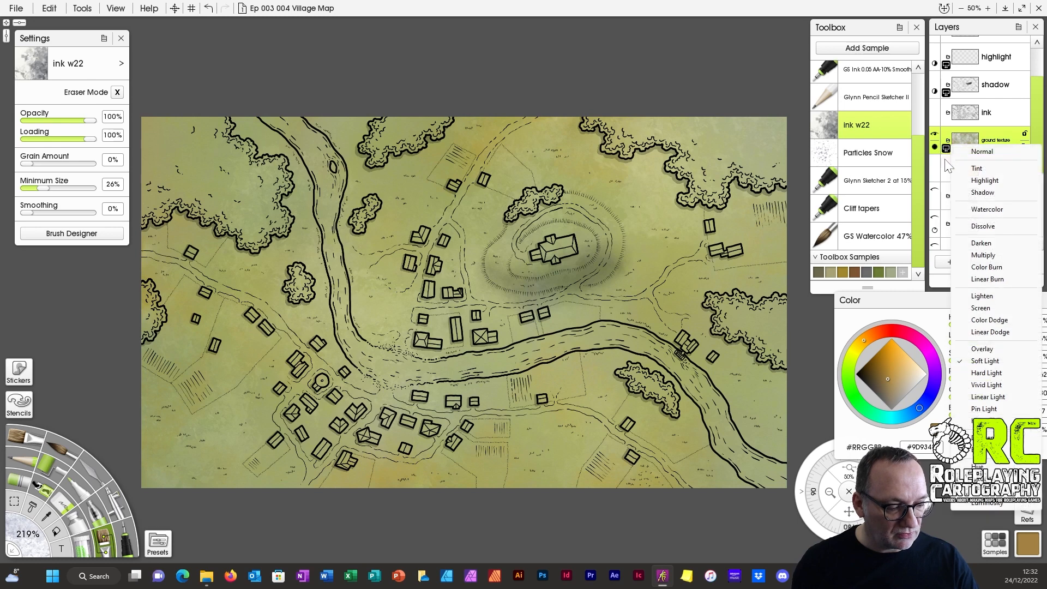
pyautogui.click(986, 390)
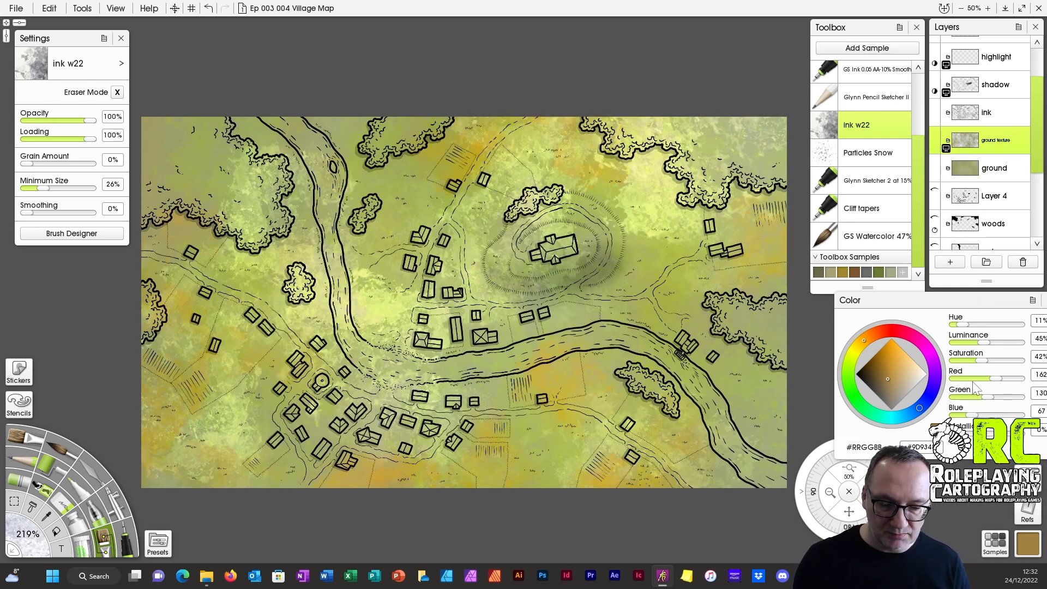
pyautogui.click(947, 149)
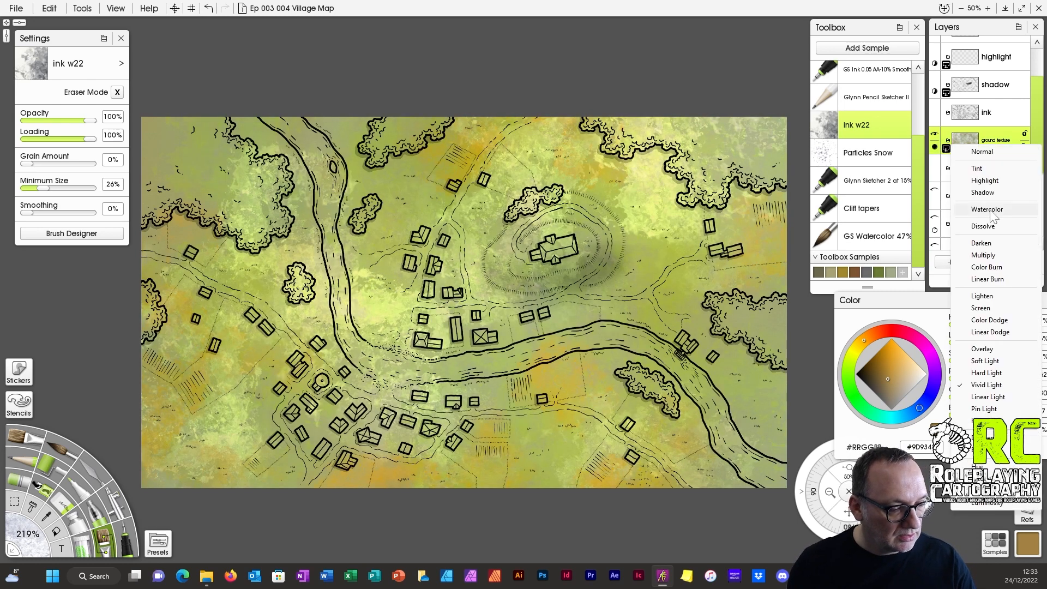
pyautogui.click(983, 178)
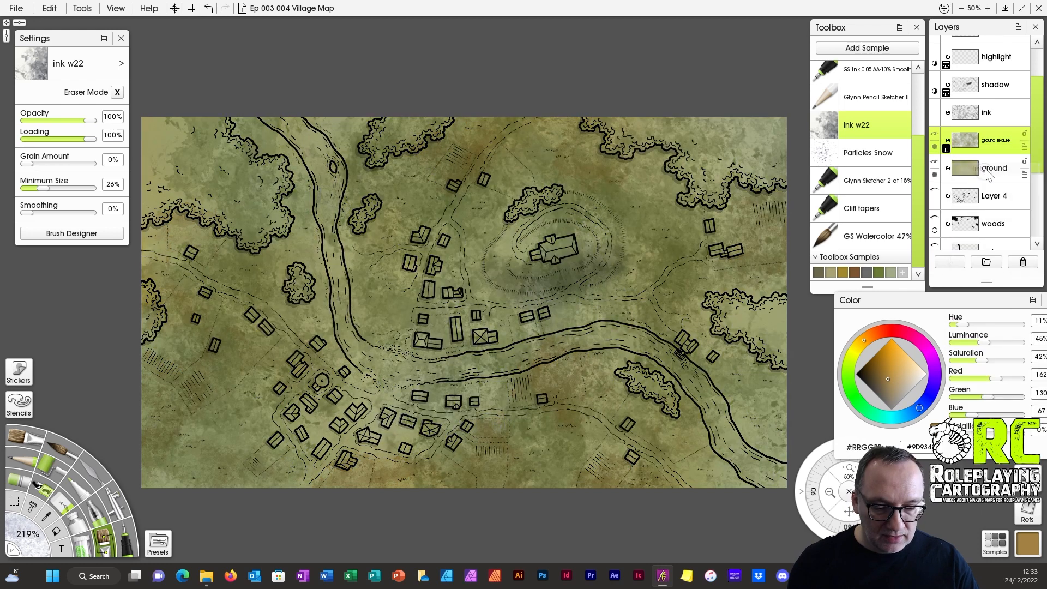
pyautogui.click(945, 149)
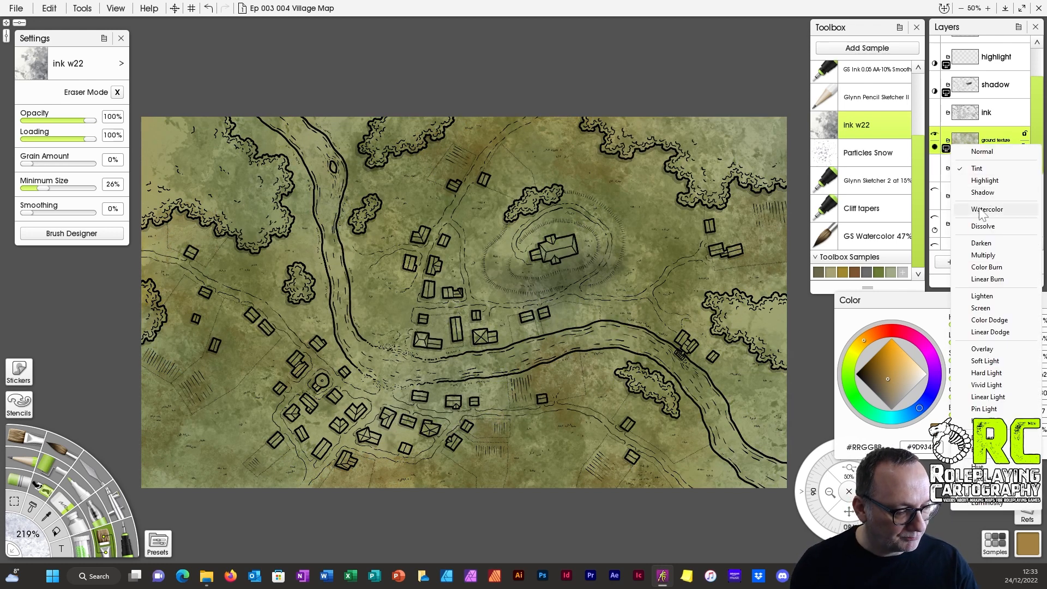
pyautogui.click(985, 266)
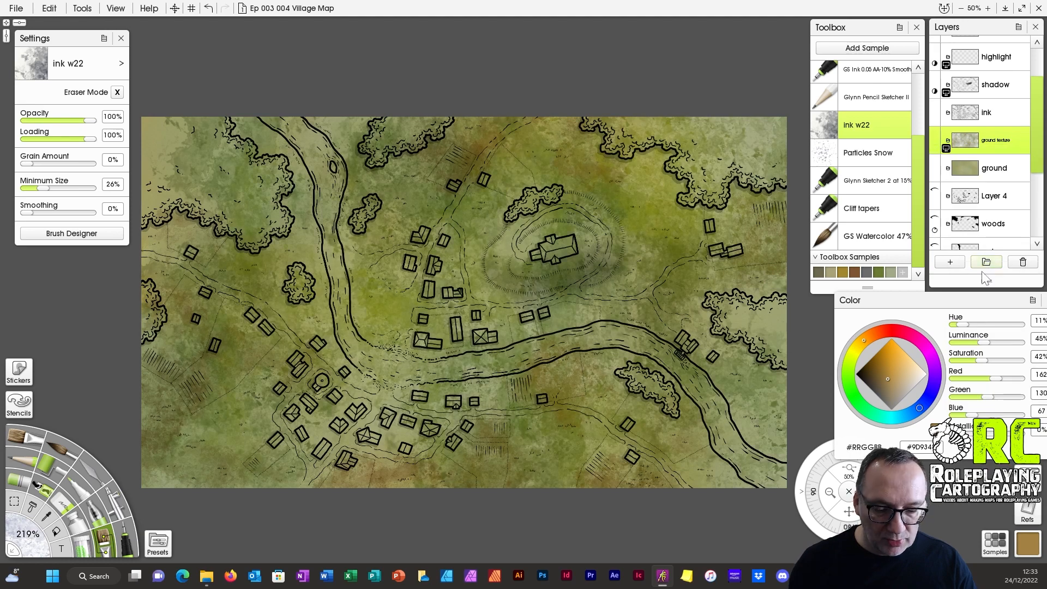
pyautogui.click(945, 149)
pyautogui.click(984, 275)
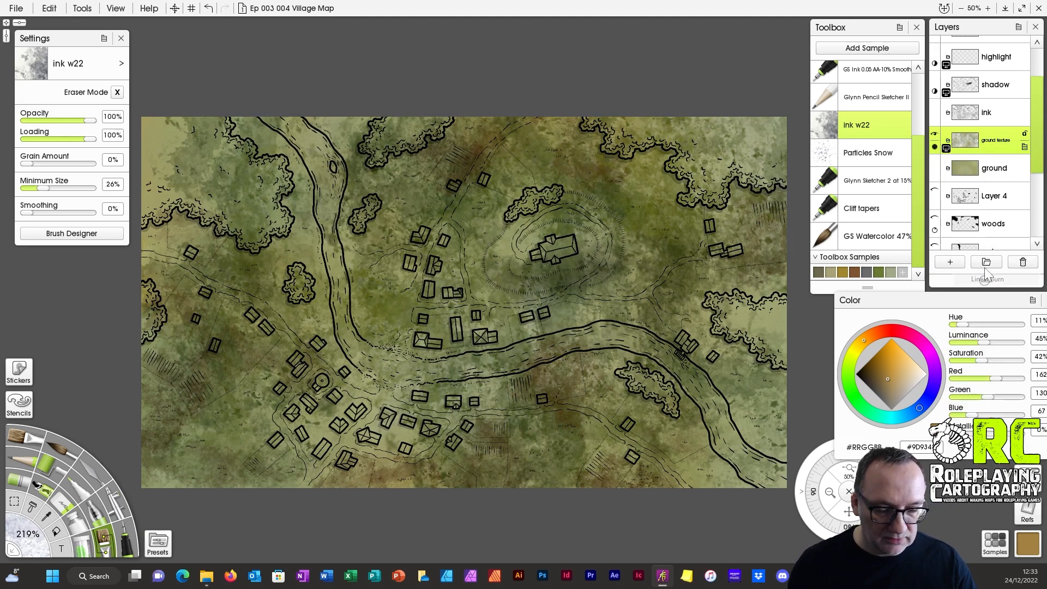
# Set the ground texture layer's blend mode to Normal.
pyautogui.click(945, 148)
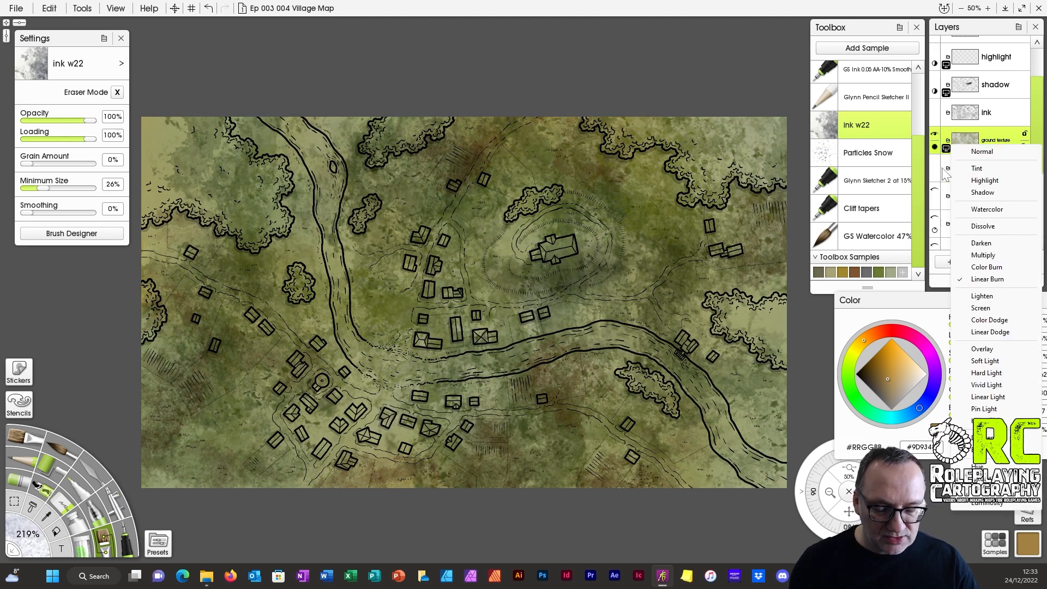
pyautogui.click(984, 152)
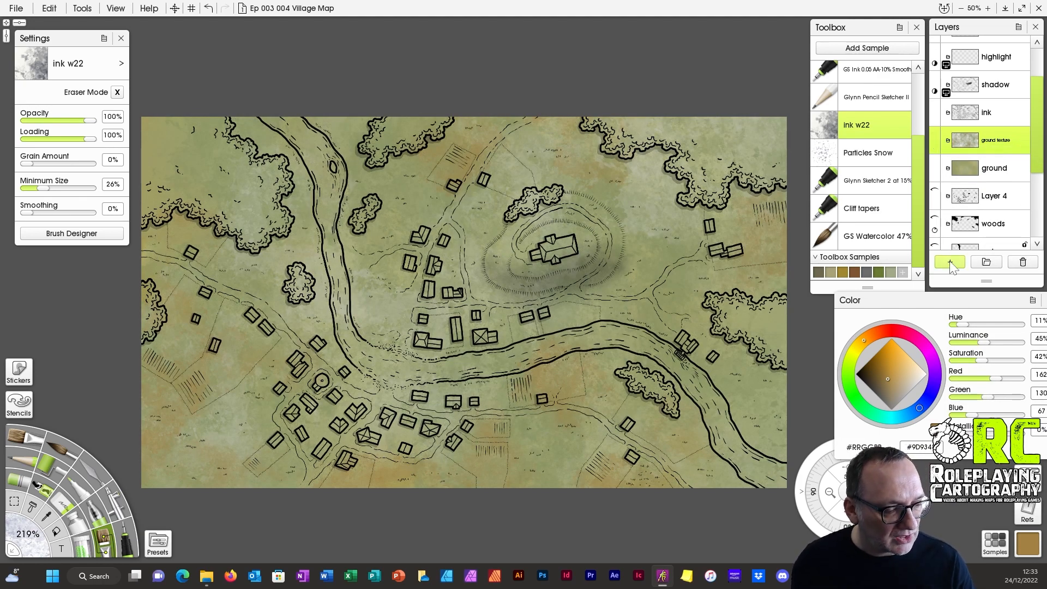
# Add a new layer above the ground texture layer and name it river.
pyautogui.click(949, 262)
pyautogui.doubleClick(991, 143)
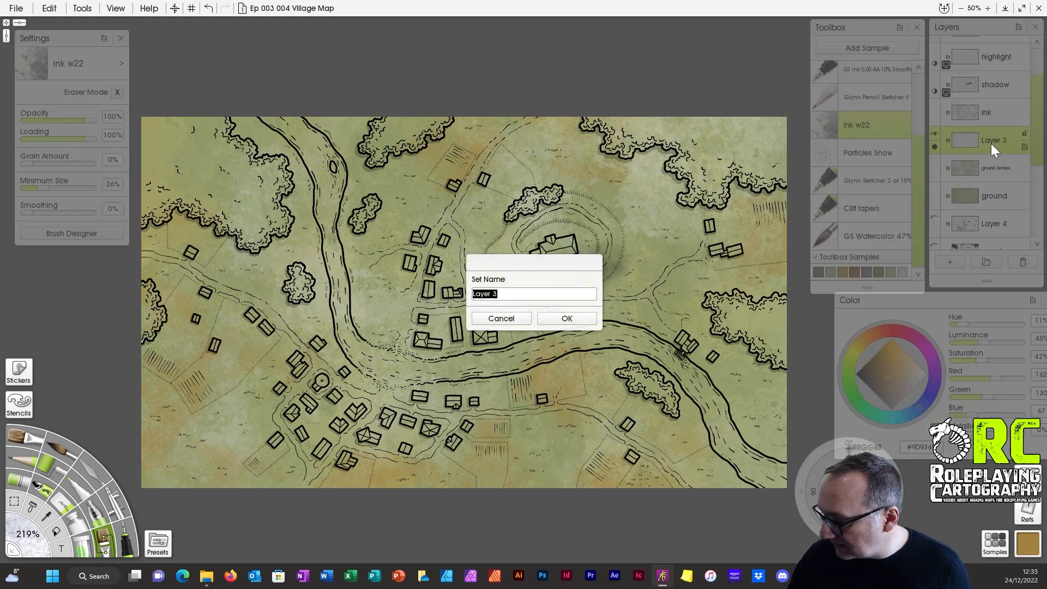
pyautogui.write('river')
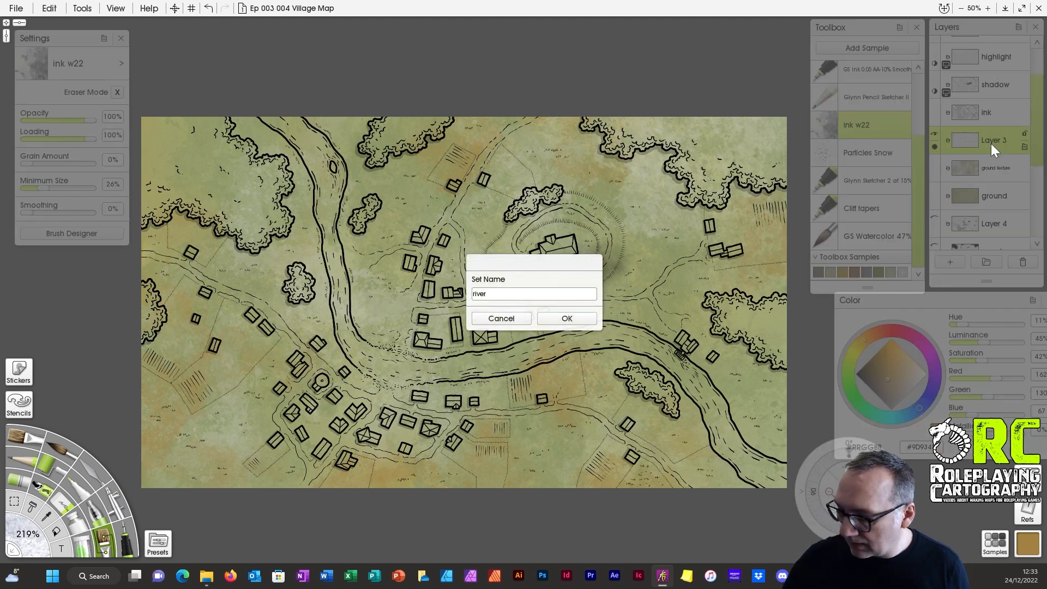
pyautogui.press('Return')
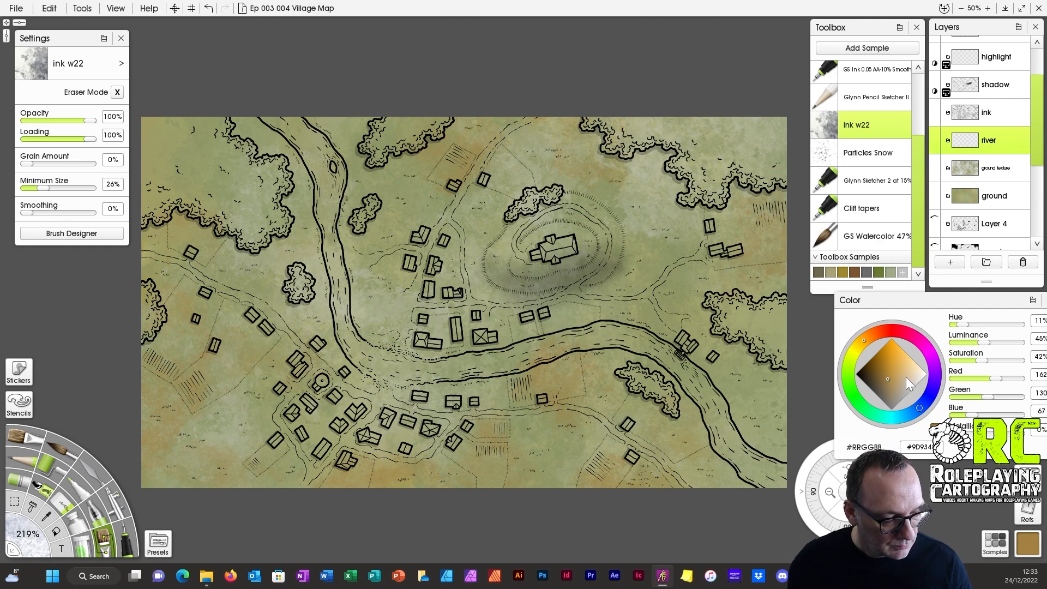
# Set the paint colour to a pale teal of red 122, green 194, blue 175.
pyautogui.click(878, 417)
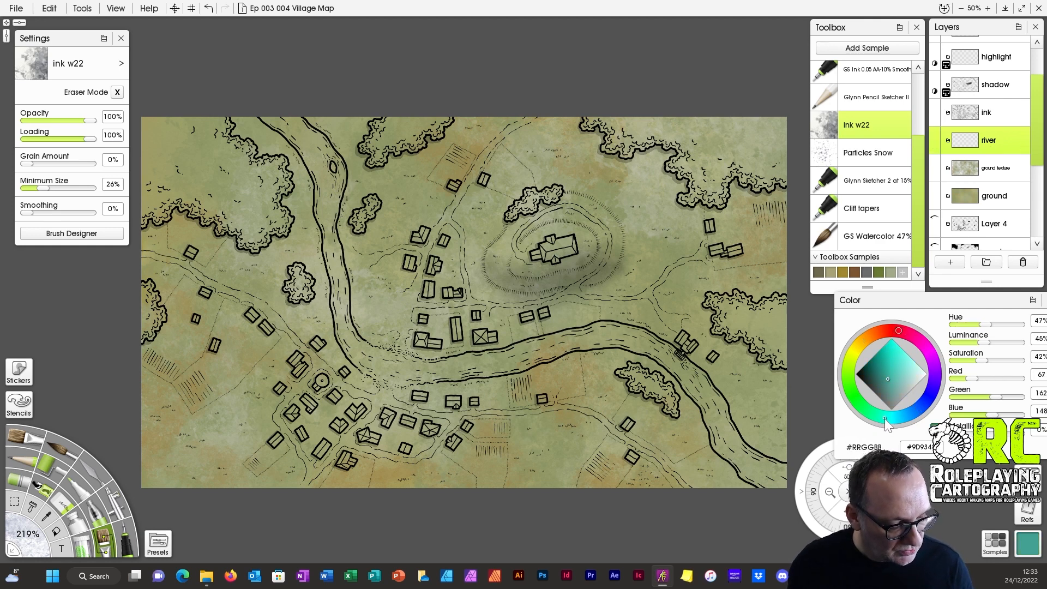
pyautogui.moveTo(881, 418); pyautogui.dragTo(875, 411)
pyautogui.moveTo(892, 375); pyautogui.dragTo(900, 381)
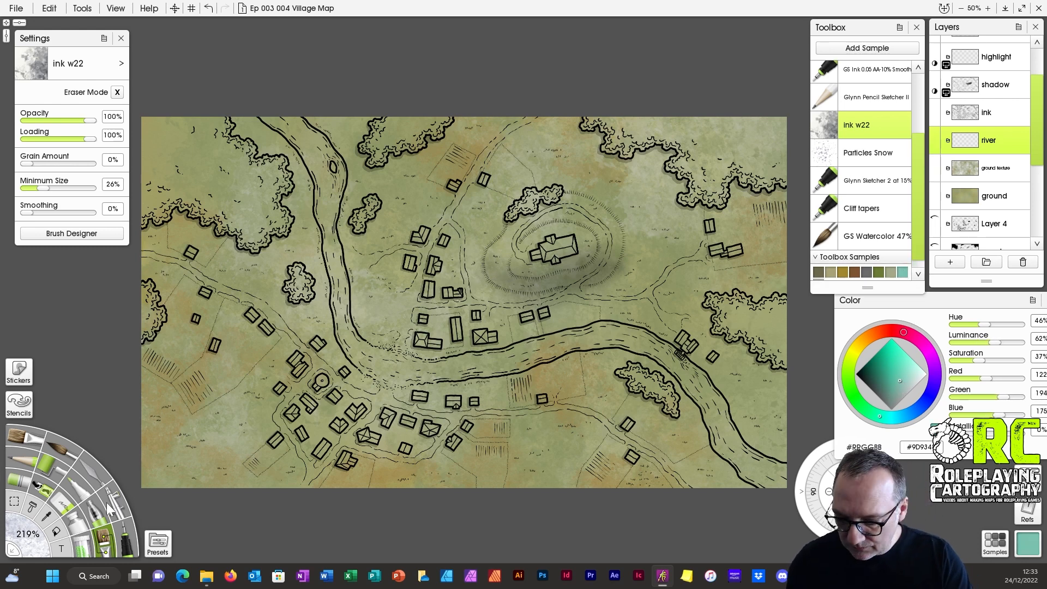
# Paint the whole course of the river in teal with the Felt Pen at 591% on the river layer.
pyautogui.click(81, 493)
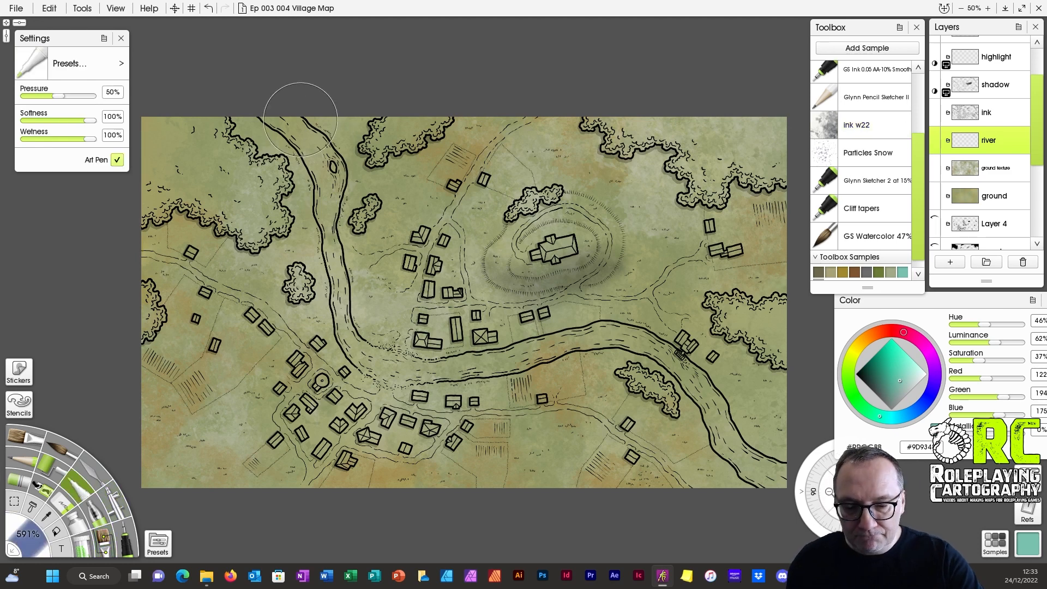
pyautogui.moveTo(264, 113)
pyautogui.mouseDown()
pyautogui.moveTo(283, 136)
pyautogui.moveTo(289, 115)
pyautogui.moveTo(301, 124)
pyautogui.moveTo(308, 171)
pyautogui.moveTo(328, 139)
pyautogui.moveTo(329, 205)
pyautogui.moveTo(344, 165)
pyautogui.moveTo(332, 255)
pyautogui.moveTo(353, 357)
pyautogui.moveTo(376, 345)
pyautogui.moveTo(396, 380)
pyautogui.moveTo(406, 347)
pyautogui.moveTo(429, 374)
pyautogui.moveTo(459, 370)
pyautogui.moveTo(503, 340)
pyautogui.moveTo(487, 361)
pyautogui.moveTo(595, 330)
pyautogui.moveTo(428, 357)
pyautogui.moveTo(537, 361)
pyautogui.moveTo(584, 349)
pyautogui.moveTo(575, 344)
pyautogui.moveTo(662, 356)
pyautogui.moveTo(605, 339)
pyautogui.moveTo(663, 349)
pyautogui.moveTo(758, 487)
pyautogui.moveTo(793, 473)
pyautogui.moveTo(765, 491)
pyautogui.moveTo(746, 438)
pyautogui.moveTo(710, 448)
pyautogui.moveTo(712, 370)
pyautogui.moveTo(651, 355)
pyautogui.moveTo(599, 357)
pyautogui.mouseUp()
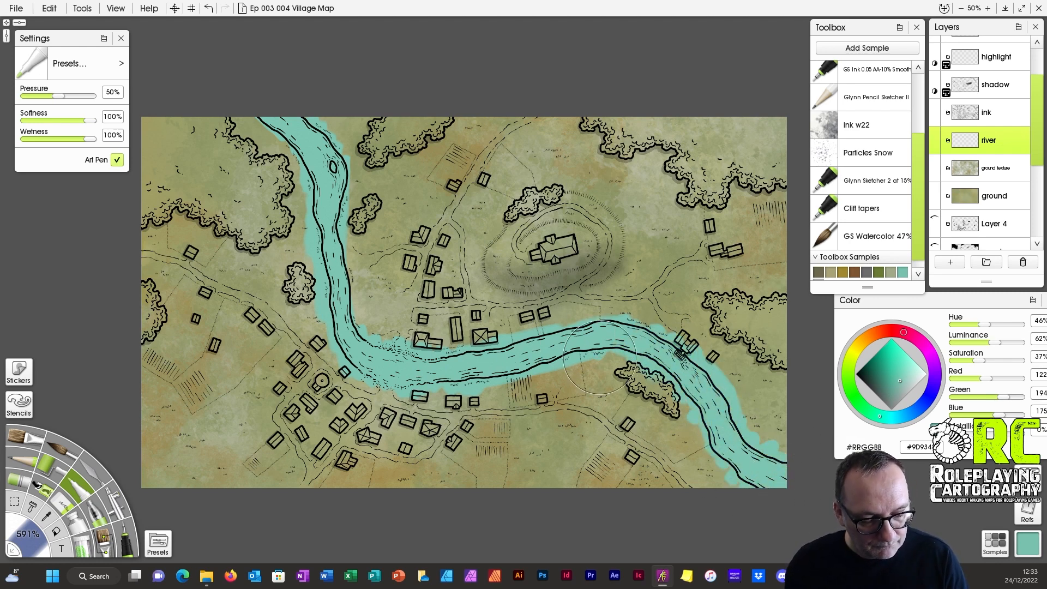
# Erase the teal spilling over the banks of the river's upper stretch with the Eraser at 11% and 0% softness.
pyautogui.moveTo(886, 463); pyautogui.dragTo(564, 245)
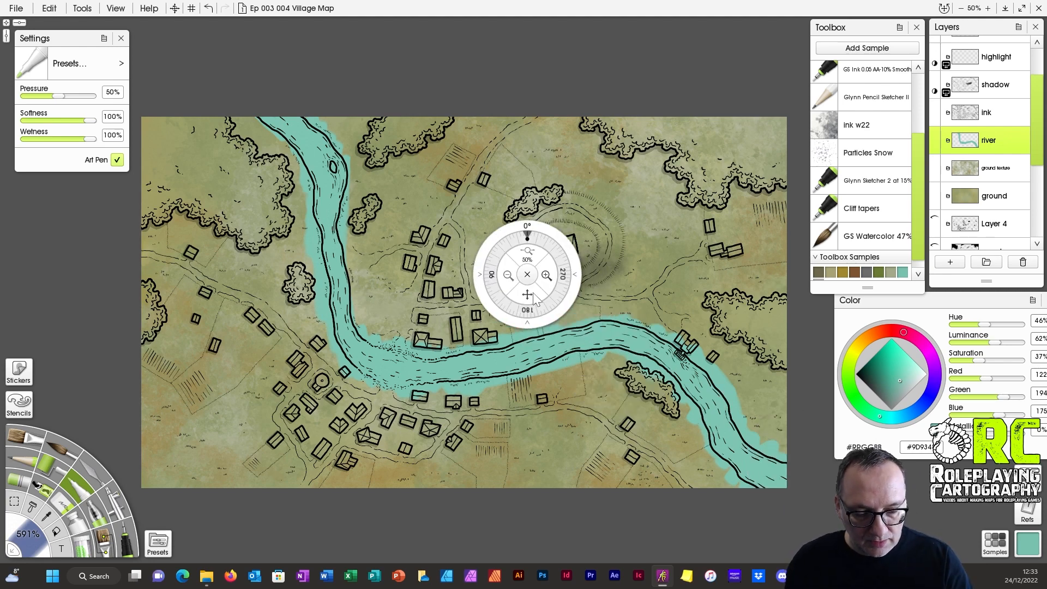
pyautogui.moveTo(527, 295); pyautogui.dragTo(664, 383)
pyautogui.moveTo(528, 252); pyautogui.dragTo(602, 263)
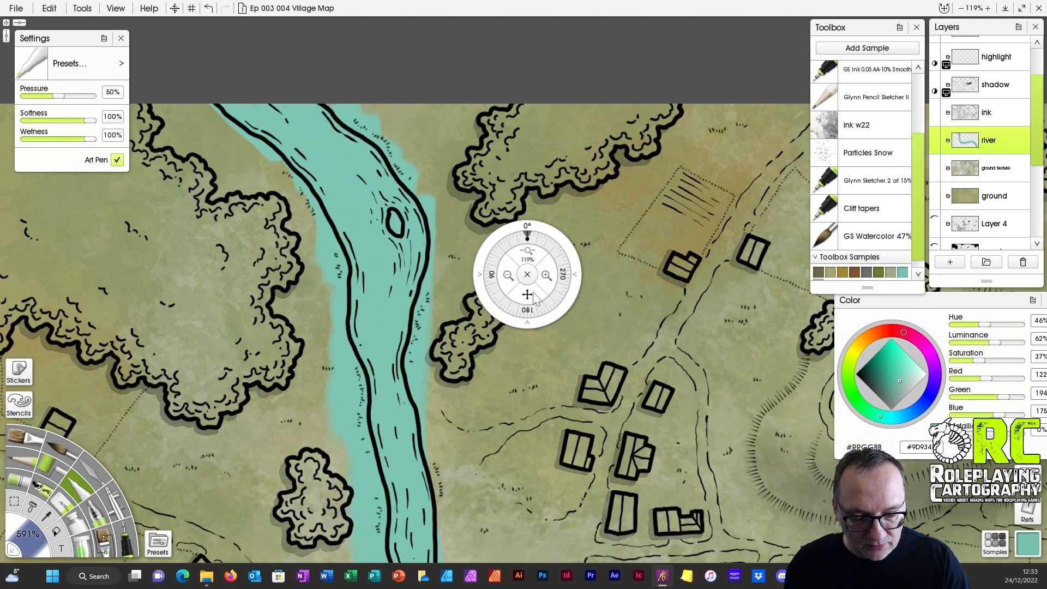
pyautogui.moveTo(532, 292); pyautogui.dragTo(484, 237)
pyautogui.click(69, 495)
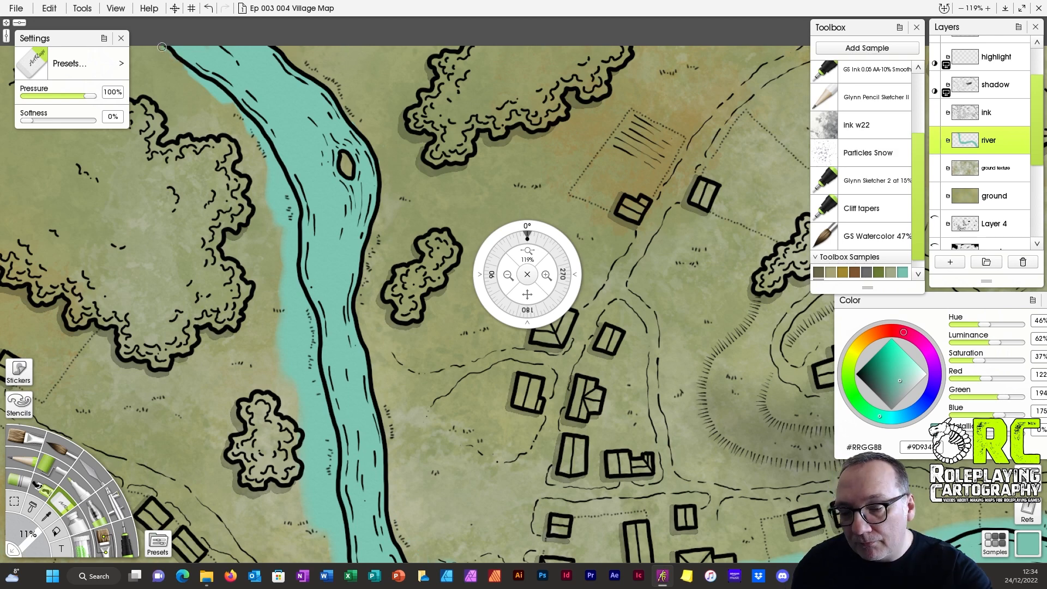
pyautogui.moveTo(294, 212); pyautogui.dragTo(294, 265)
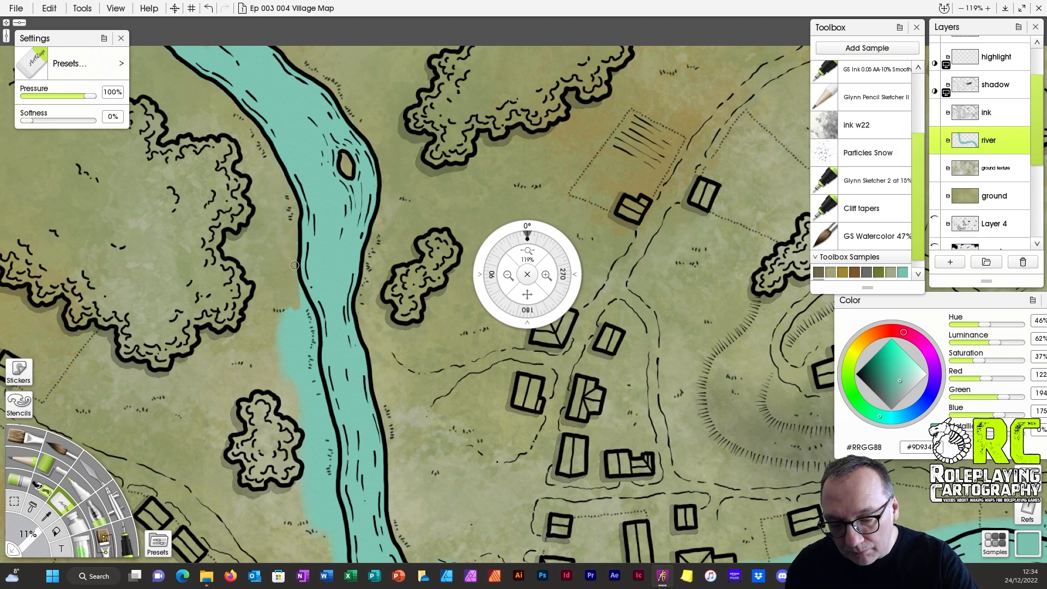
pyautogui.moveTo(289, 308); pyautogui.dragTo(294, 417)
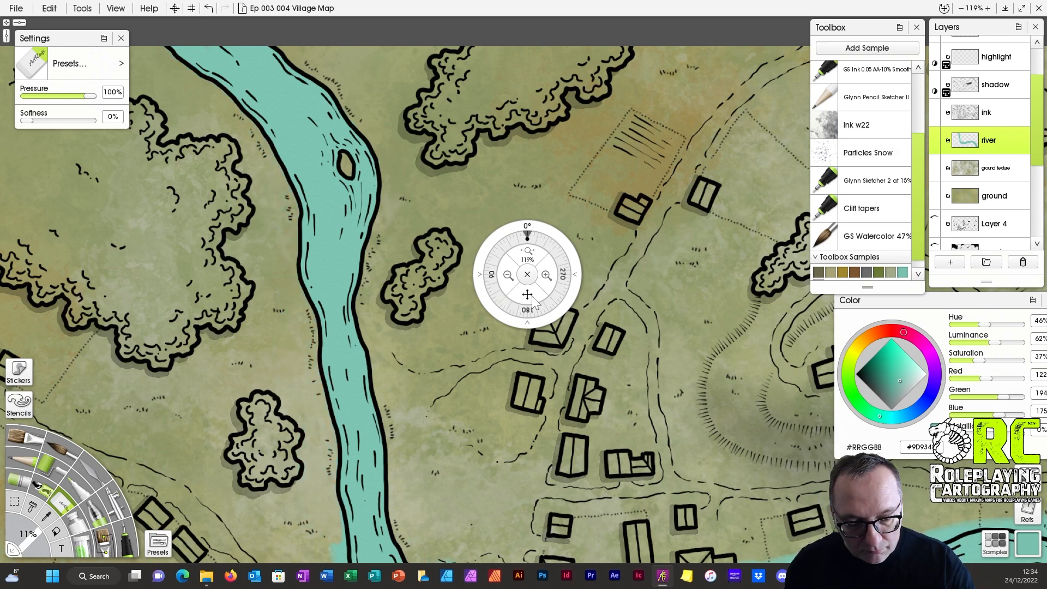
# Erase the teal outside the banks around the river's bend between the two groups of village houses.
pyautogui.moveTo(532, 295); pyautogui.dragTo(542, 1)
pyautogui.moveTo(345, 231); pyautogui.dragTo(353, 289)
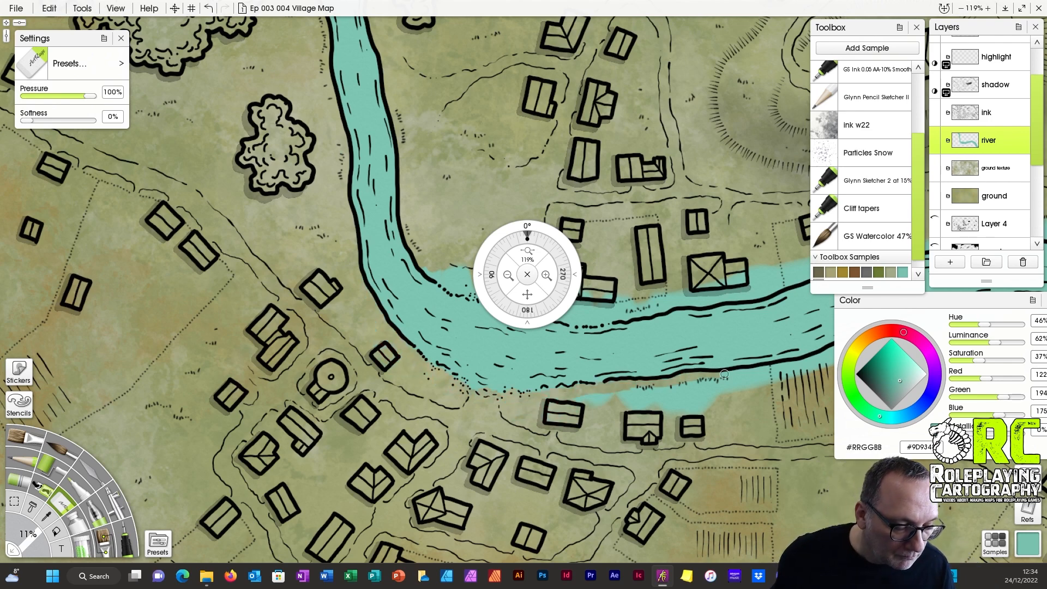
pyautogui.moveTo(724, 374)
pyautogui.mouseDown()
pyautogui.moveTo(714, 398)
pyautogui.moveTo(651, 388)
pyautogui.mouseUp()
pyautogui.moveTo(532, 310)
pyautogui.mouseDown()
pyautogui.moveTo(505, 275)
pyautogui.moveTo(415, 395)
pyautogui.mouseUp()
pyautogui.moveTo(384, 163)
pyautogui.mouseDown()
pyautogui.moveTo(375, 211)
pyautogui.moveTo(406, 201)
pyautogui.moveTo(370, 323)
pyautogui.moveTo(395, 331)
pyautogui.mouseUp()
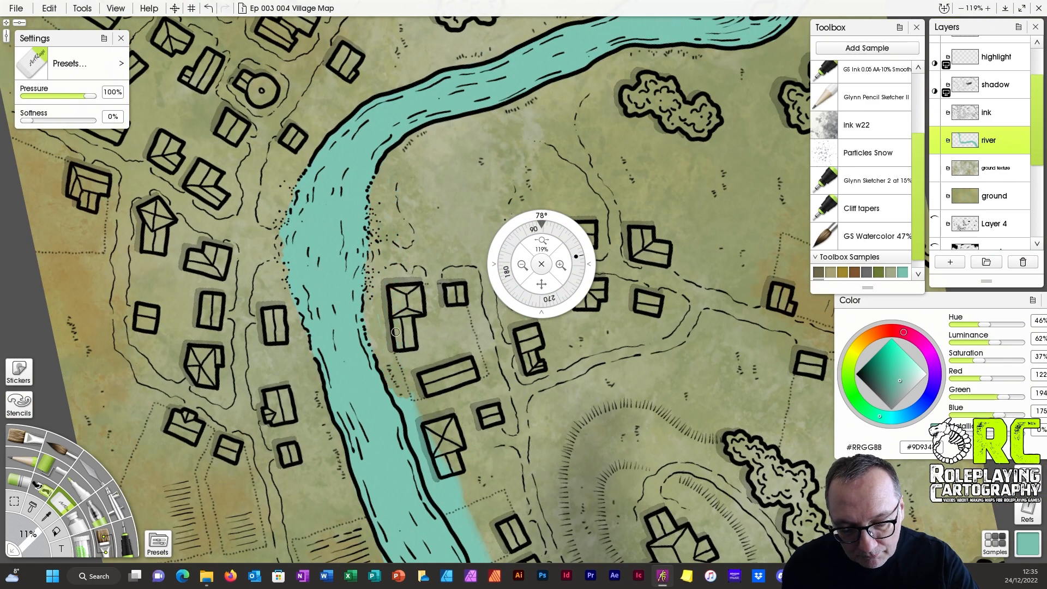
# Erase the teal overspill on both banks of the stretch running from the village past the ploughed field.
pyautogui.moveTo(428, 461)
pyautogui.mouseDown()
pyautogui.moveTo(448, 510)
pyautogui.moveTo(463, 512)
pyautogui.mouseUp()
pyautogui.moveTo(463, 512); pyautogui.dragTo(484, 278)
pyautogui.moveTo(398, 325); pyautogui.dragTo(425, 360)
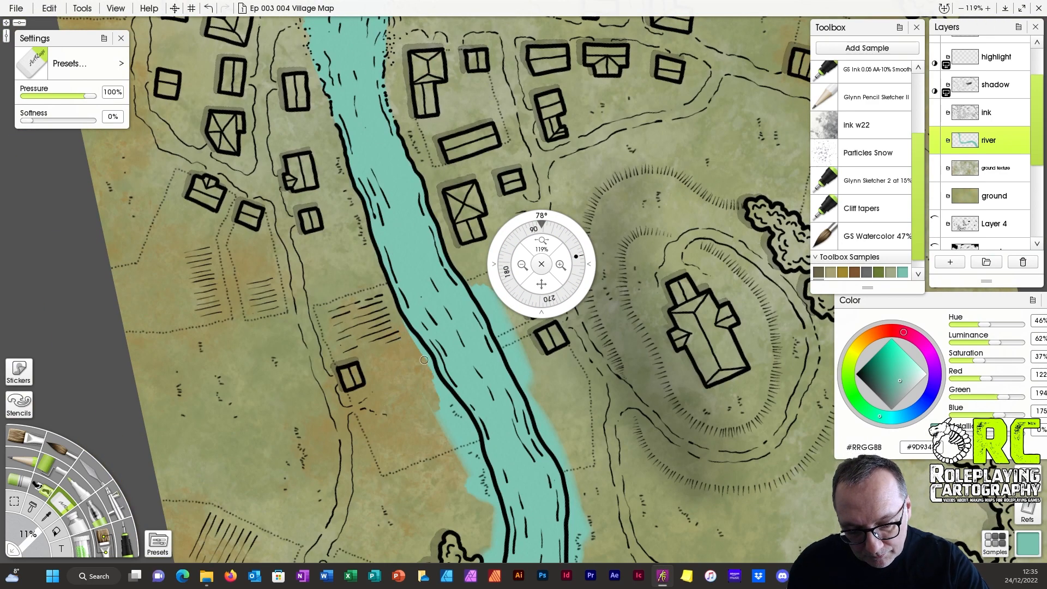
pyautogui.moveTo(474, 453); pyautogui.dragTo(469, 483)
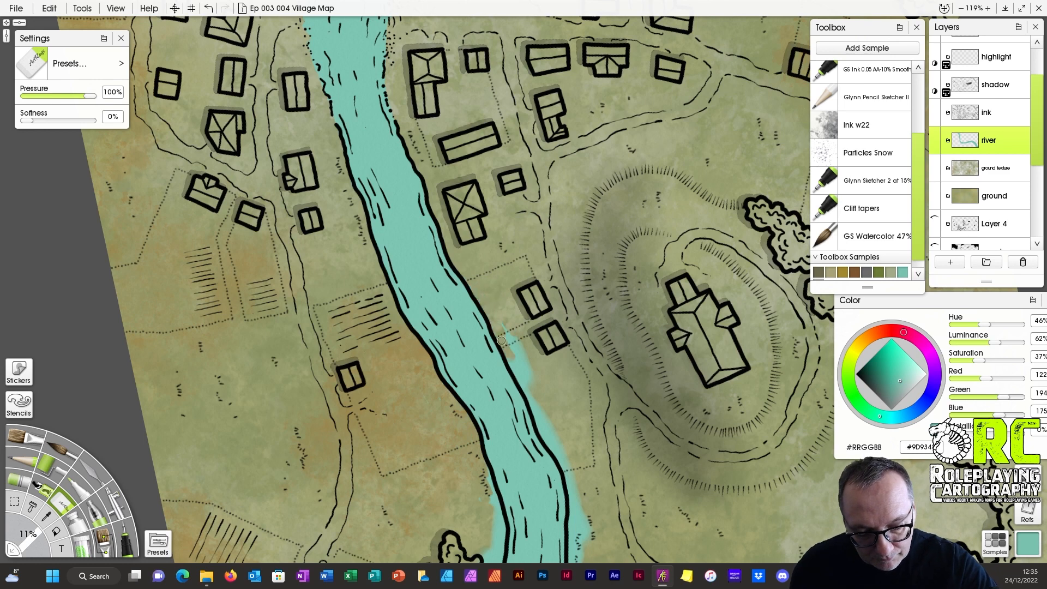
pyautogui.moveTo(501, 340); pyautogui.dragTo(538, 419)
pyautogui.moveTo(573, 502); pyautogui.dragTo(579, 556)
# Erase the teal overspill along the stretch between the walled hill and the riverside mill.
pyautogui.moveTo(513, 286); pyautogui.dragTo(484, 112)
pyautogui.moveTo(466, 299); pyautogui.dragTo(441, 454)
pyautogui.moveTo(466, 391)
pyautogui.mouseDown()
pyautogui.moveTo(440, 482)
pyautogui.moveTo(406, 478)
pyautogui.mouseUp()
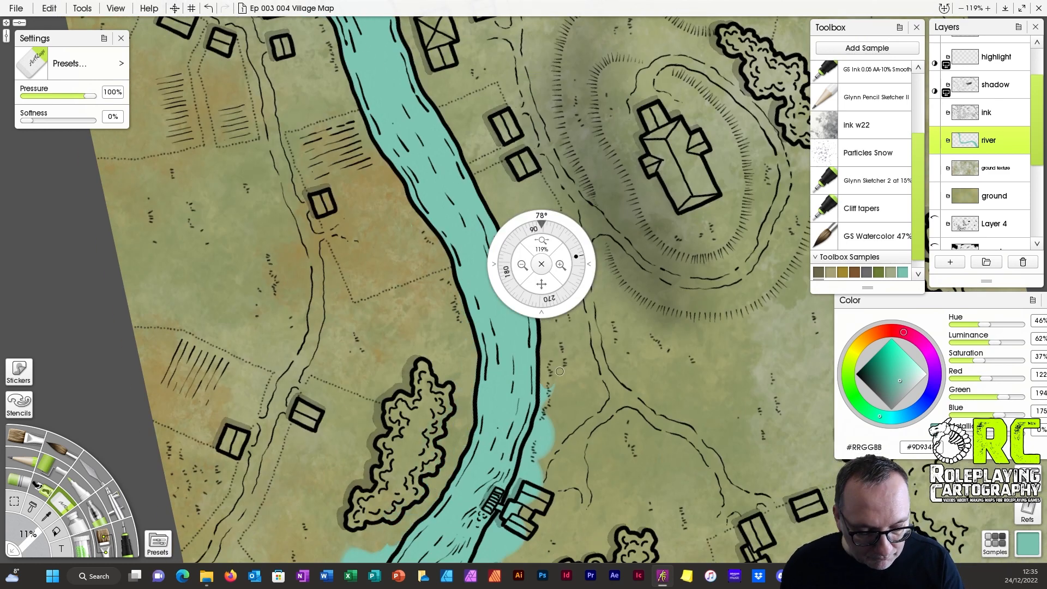
pyautogui.moveTo(525, 467); pyautogui.dragTo(553, 442)
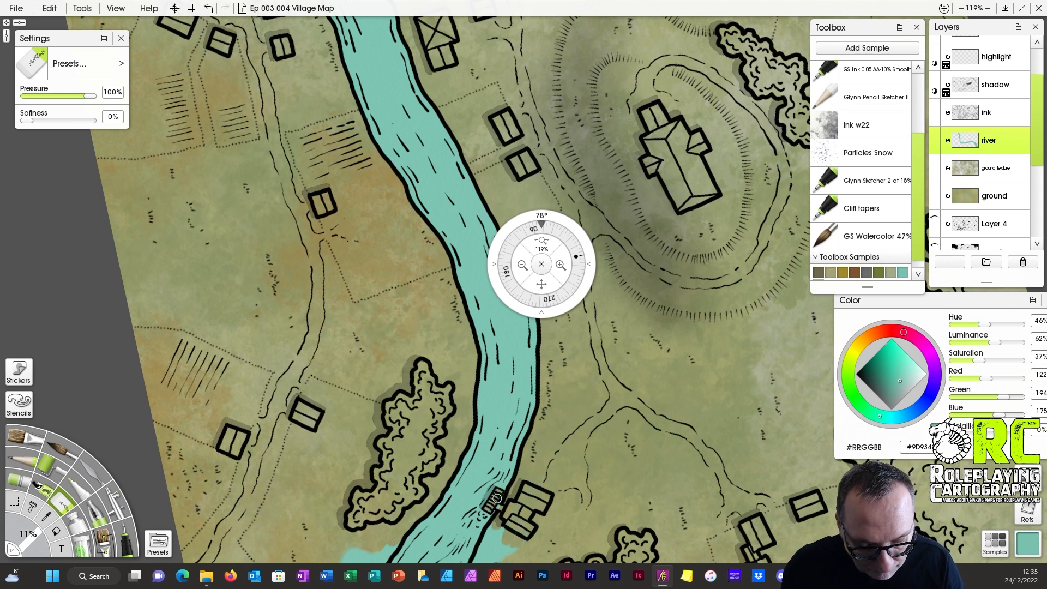
# Erase the remaining teal outside both banks from the riverside mill down to the map's lower-right corner.
pyautogui.moveTo(496, 497); pyautogui.dragTo(406, 277)
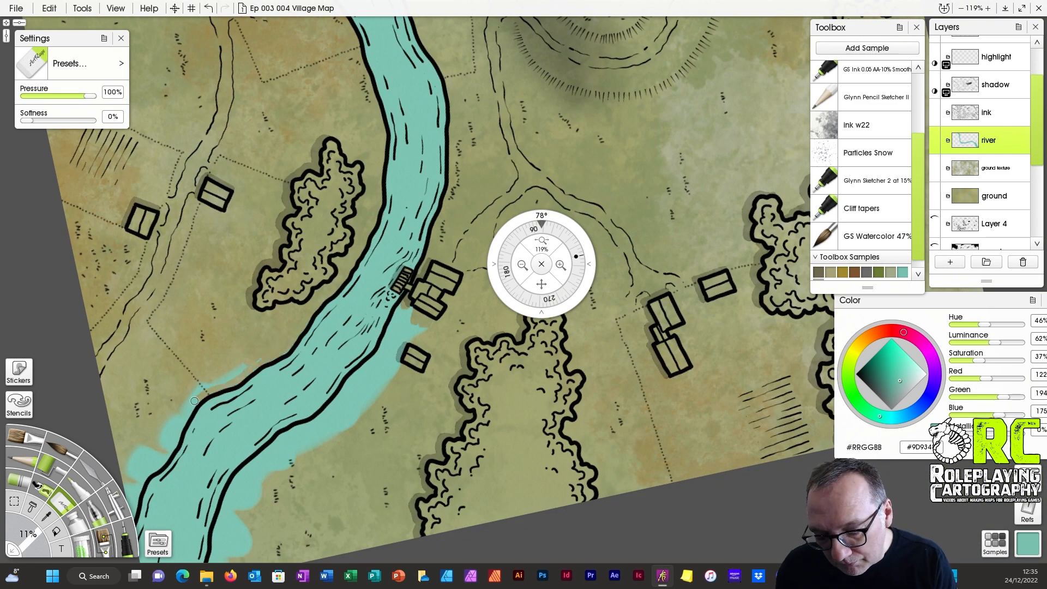
pyautogui.moveTo(194, 401); pyautogui.dragTo(141, 486)
pyautogui.moveTo(196, 390); pyautogui.dragTo(245, 366)
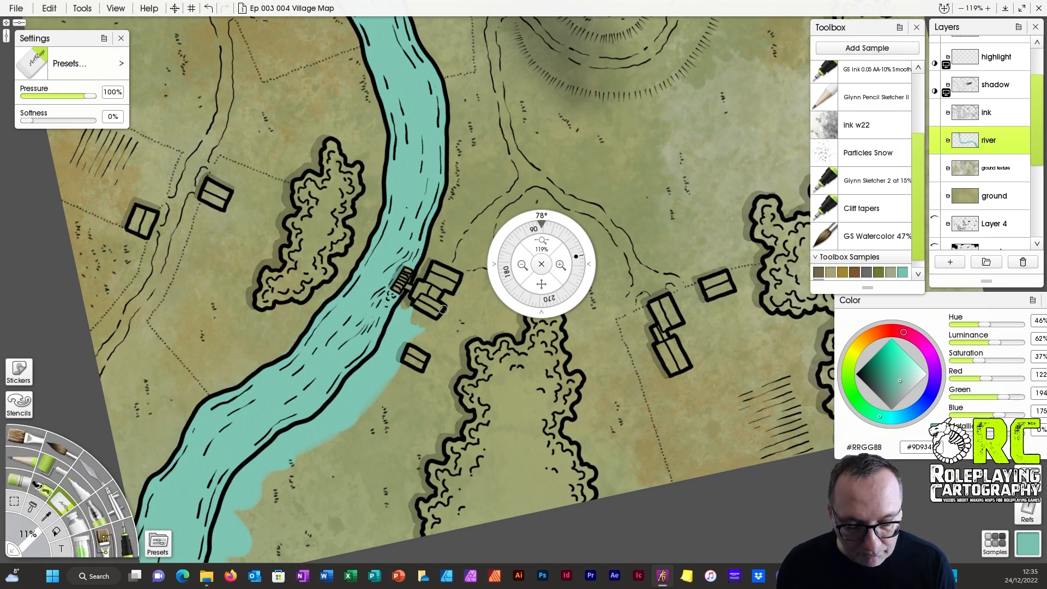
pyautogui.moveTo(365, 406); pyautogui.dragTo(398, 311)
pyautogui.moveTo(225, 506)
pyautogui.mouseDown()
pyautogui.moveTo(240, 552)
pyautogui.moveTo(266, 451)
pyautogui.mouseUp()
pyautogui.moveTo(349, 395); pyautogui.dragTo(467, 235)
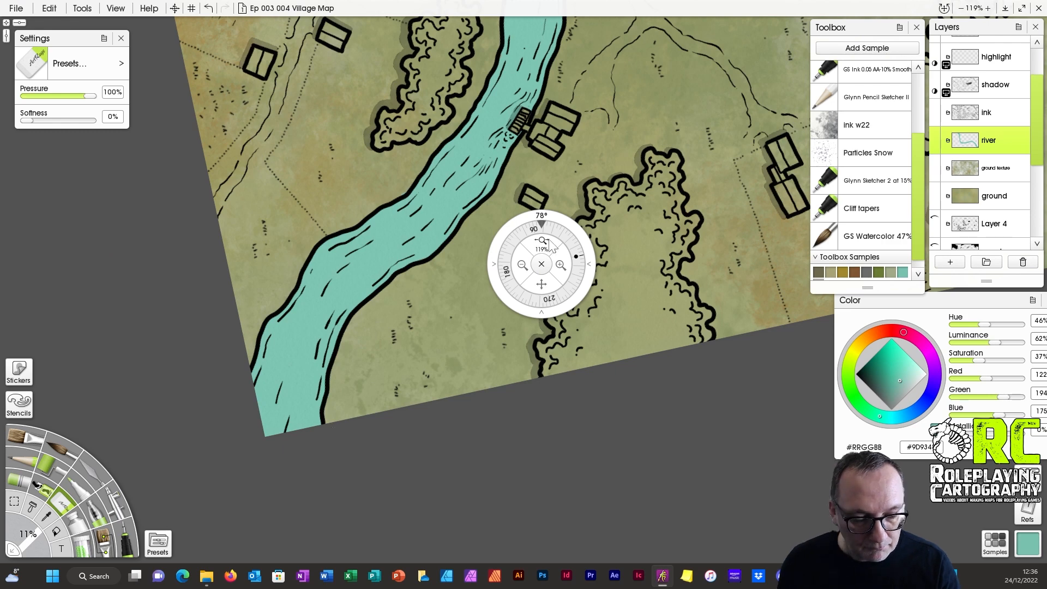
# Reset the canvas rotation to 0° and touch up the river colour around the mill wheel with the Felt Pen at 1%.
pyautogui.click(541, 225)
pyautogui.moveTo(541, 284); pyautogui.dragTo(604, 338)
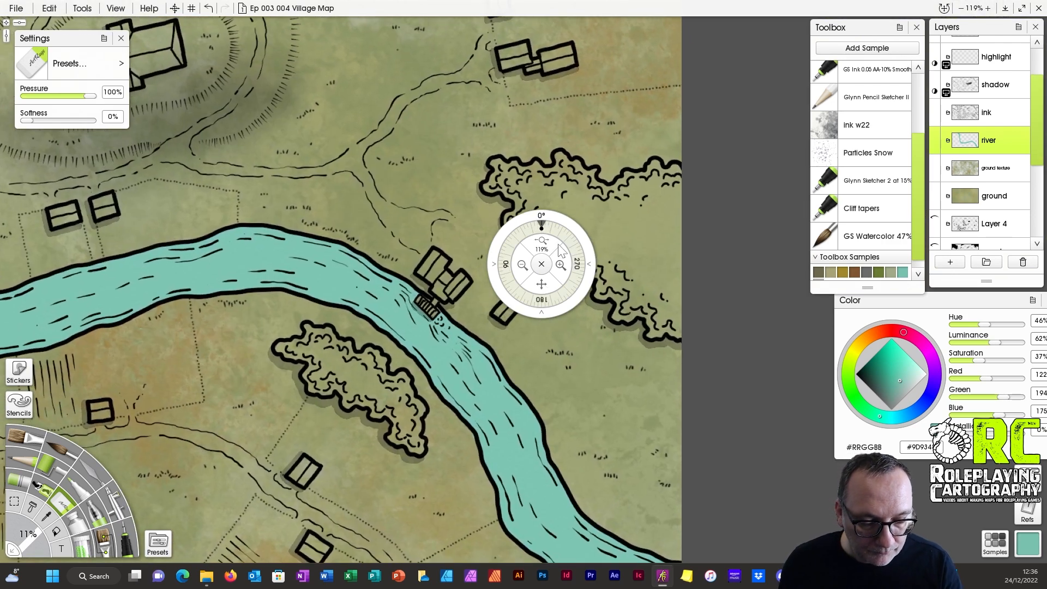
pyautogui.moveTo(542, 240); pyautogui.dragTo(654, 225)
pyautogui.click(88, 495)
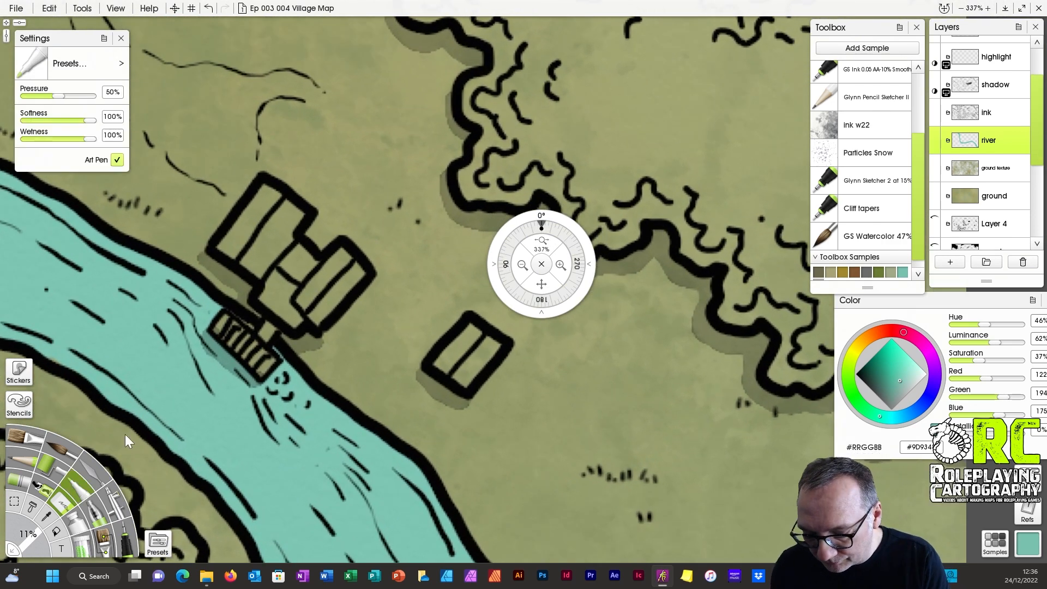
pyautogui.moveTo(652, 443); pyautogui.dragTo(280, 355)
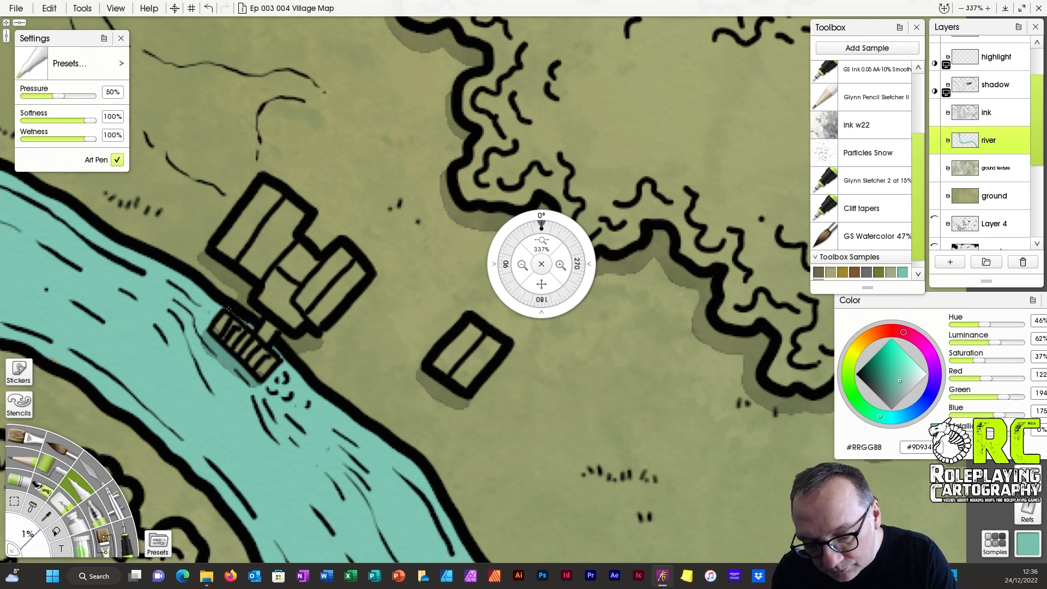
pyautogui.moveTo(545, 243); pyautogui.dragTo(351, 310)
pyautogui.moveTo(544, 285); pyautogui.dragTo(709, 326)
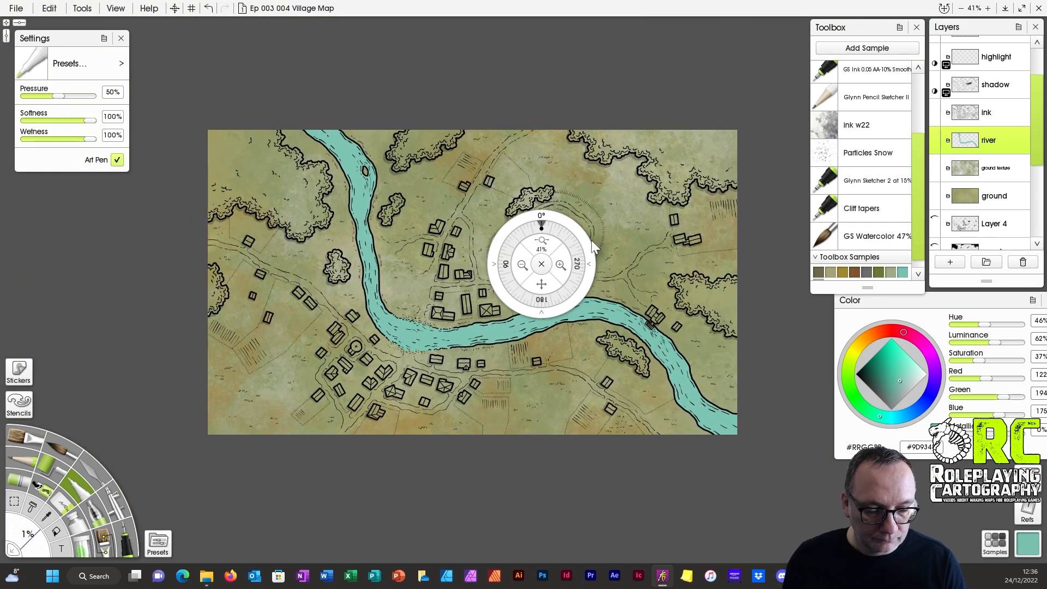
pyautogui.moveTo(588, 239); pyautogui.dragTo(771, 194)
pyautogui.moveTo(720, 236); pyautogui.dragTo(670, 262)
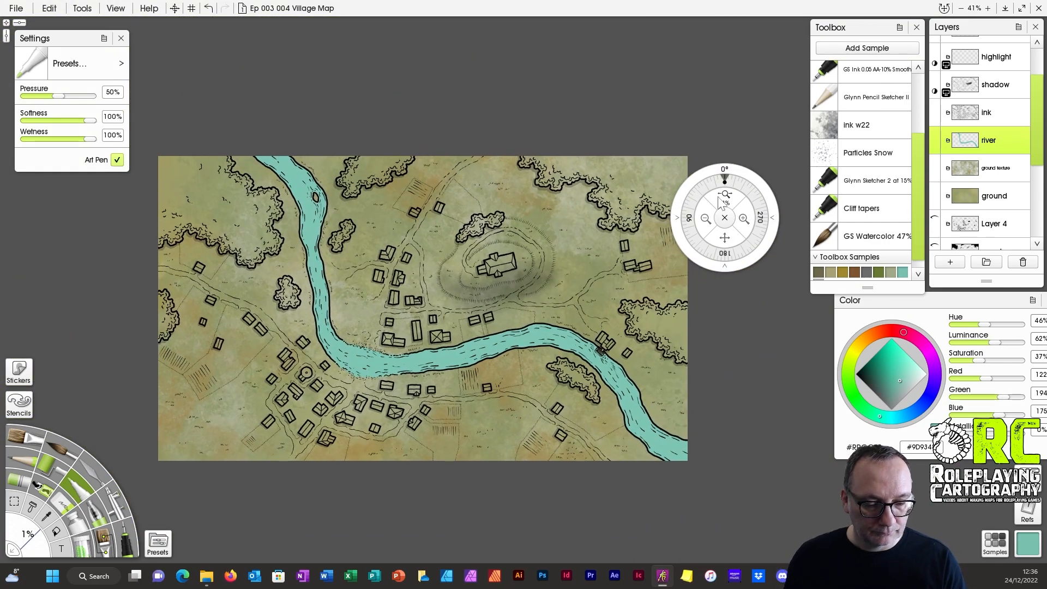
# Add a new layer directly above the river layer and name it "river texture".
pyautogui.moveTo(721, 203); pyautogui.dragTo(742, 200)
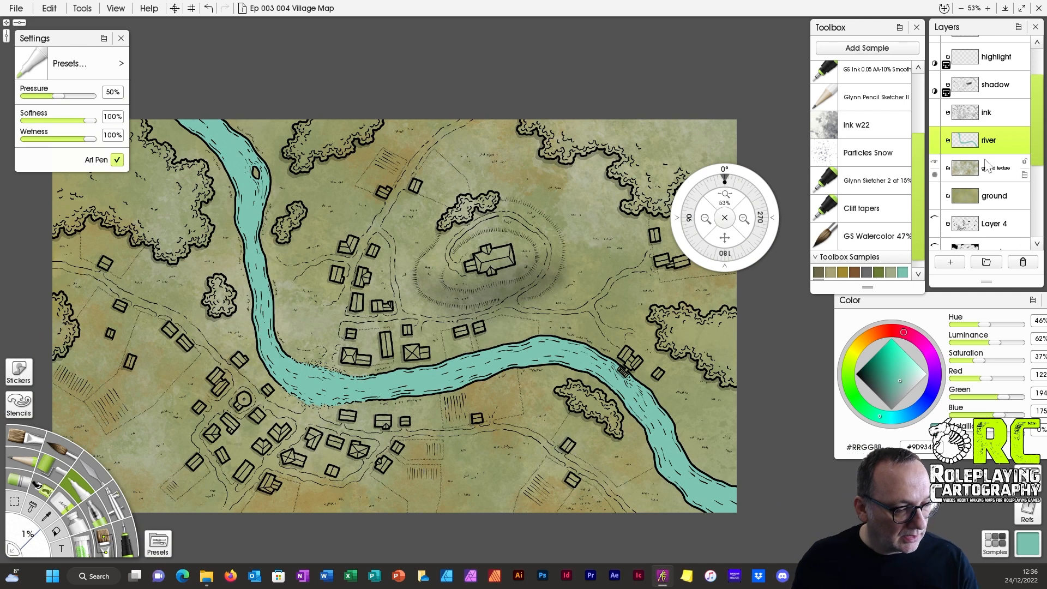
pyautogui.click(950, 261)
pyautogui.doubleClick(996, 145)
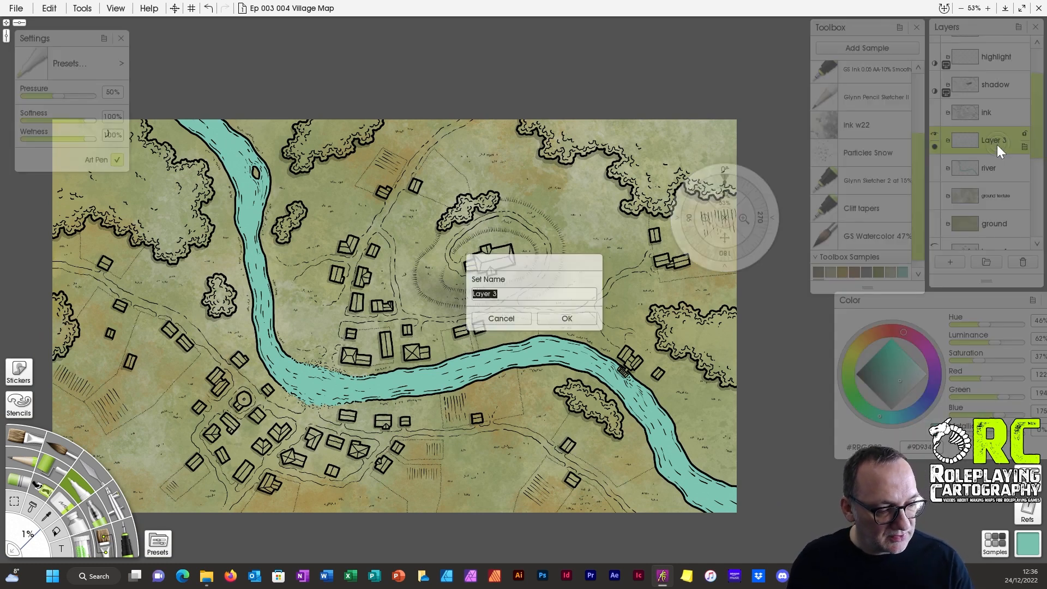
pyautogui.write('riv')
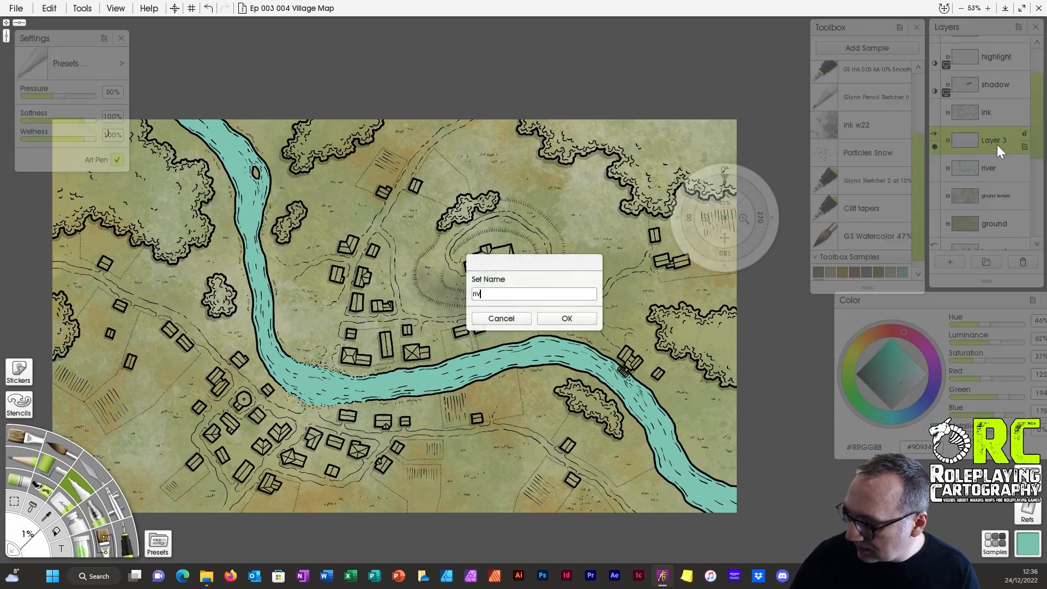
pyautogui.write('er tex')
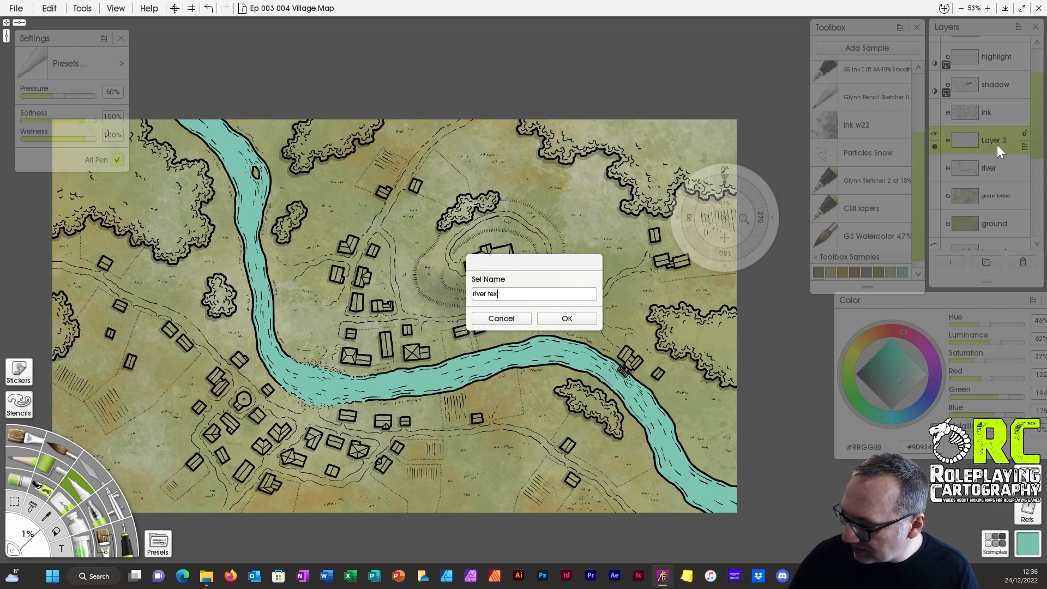
pyautogui.write('ture')
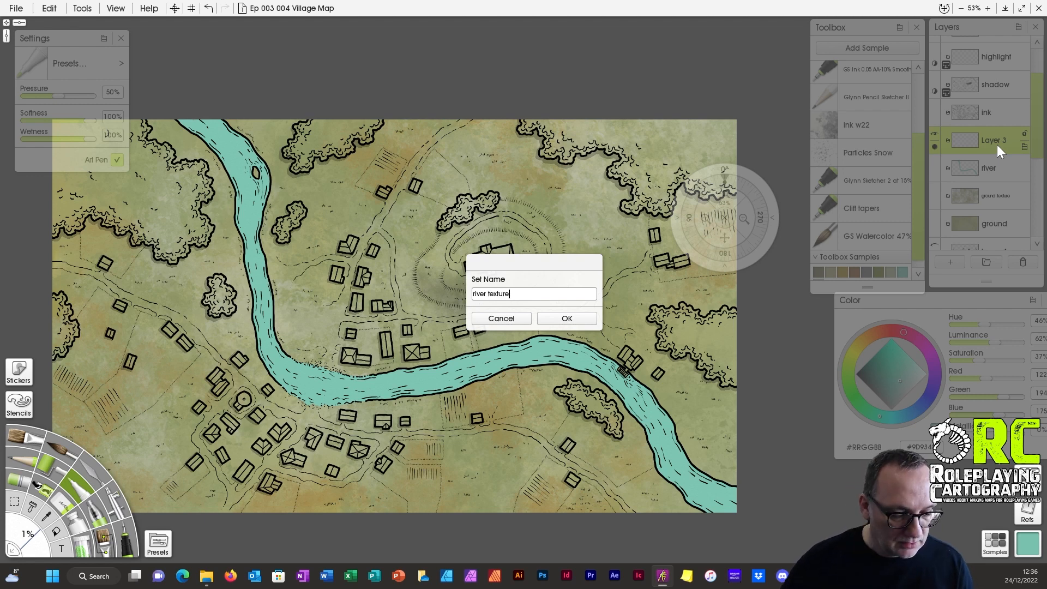
pyautogui.press('Return')
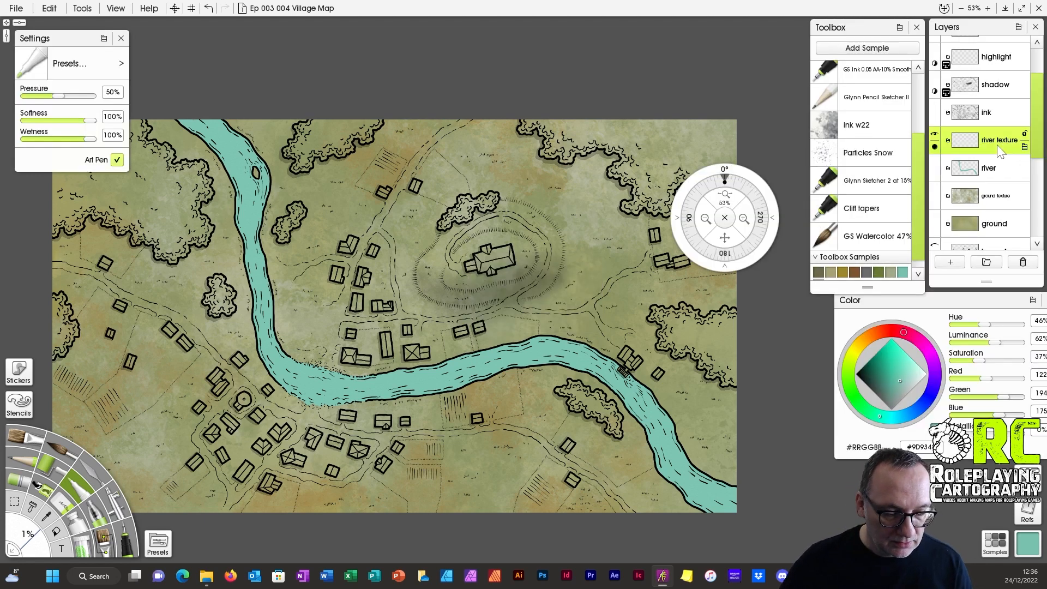
# Pick a lighter teal with 75% luminance and 40% saturation, and select the river layer's painted area while working on the river texture layer.
pyautogui.click(909, 377)
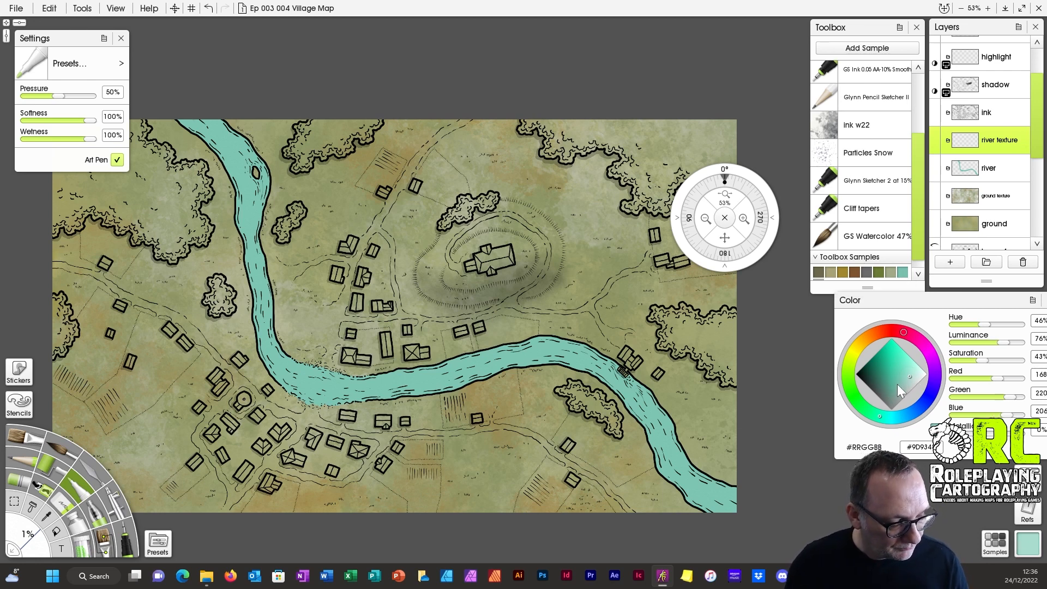
pyautogui.click(899, 382)
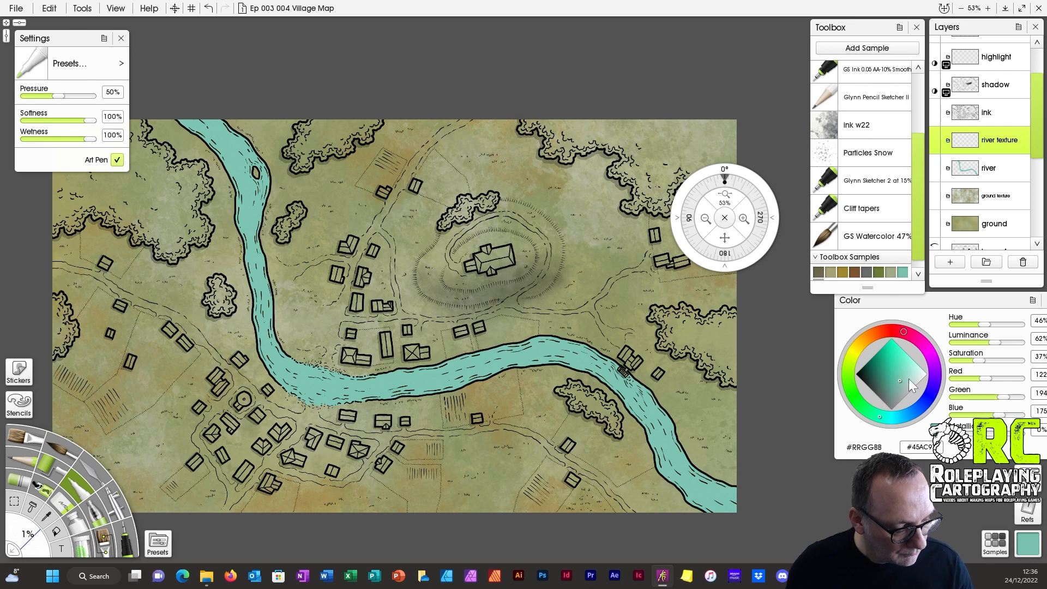
pyautogui.click(908, 378)
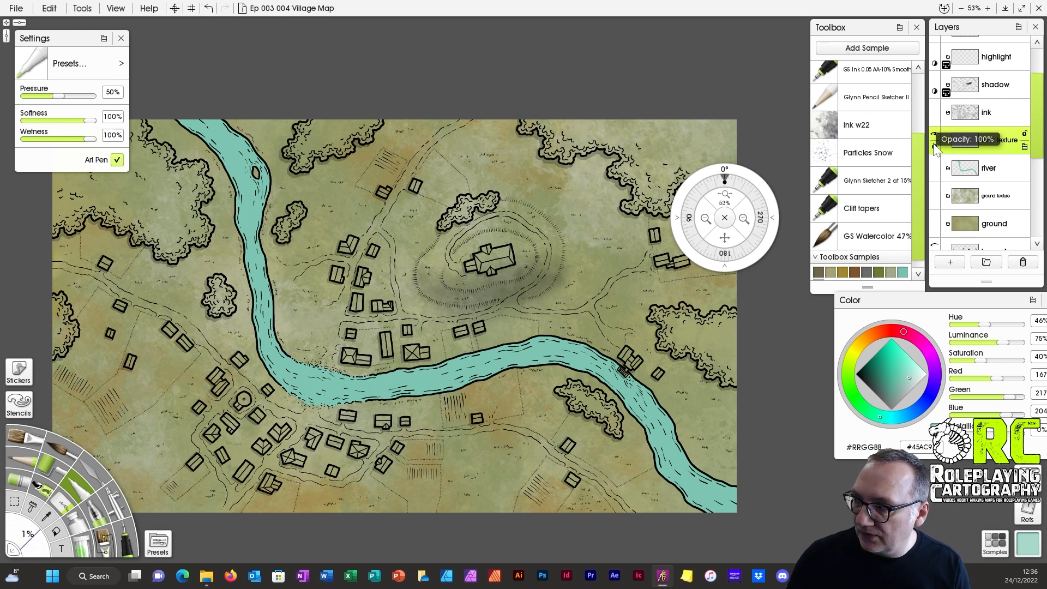
pyautogui.click(962, 175)
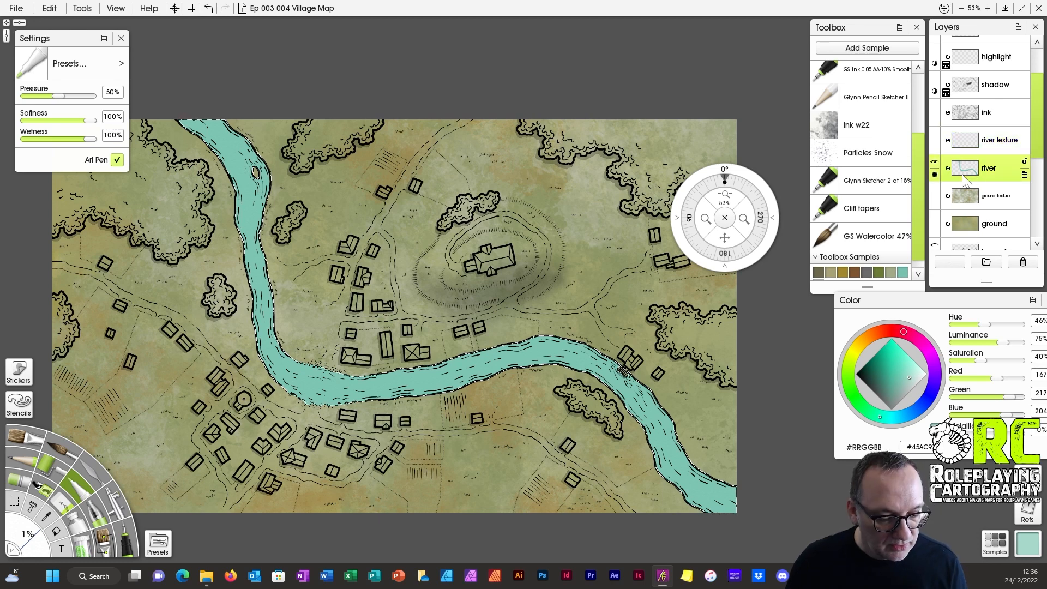
pyautogui.click(978, 142)
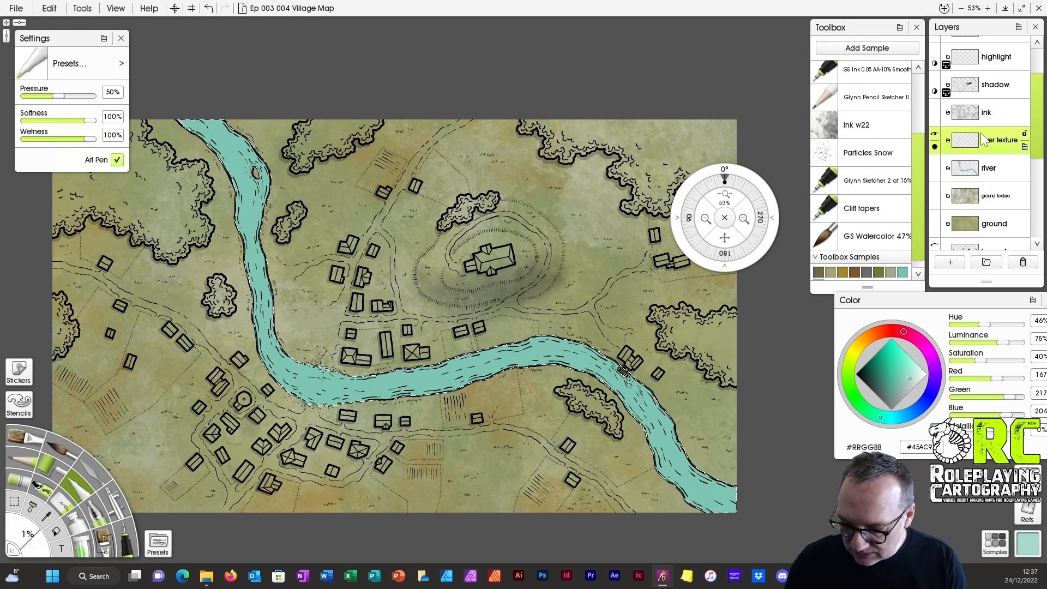
# Texture the selected river with the ink w22 brush at 219%, using the light teal and a darker teal of 45% luminance.
pyautogui.click(111, 537)
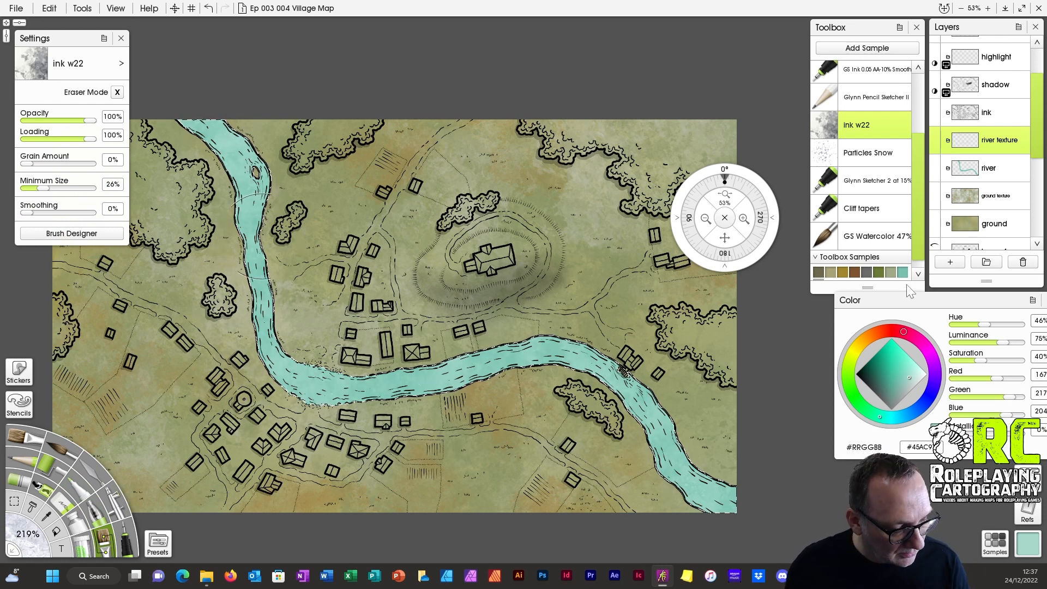
pyautogui.moveTo(901, 365); pyautogui.dragTo(887, 382)
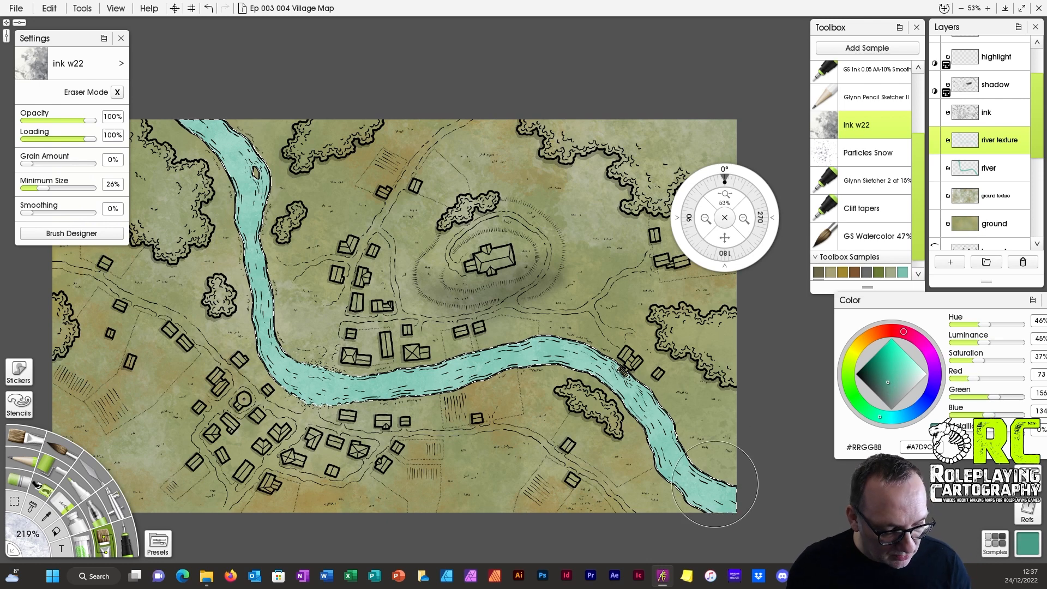
pyautogui.moveTo(715, 484)
pyautogui.mouseDown()
pyautogui.moveTo(642, 377)
pyautogui.moveTo(608, 356)
pyautogui.moveTo(542, 343)
pyautogui.moveTo(375, 390)
pyautogui.moveTo(312, 380)
pyautogui.mouseUp()
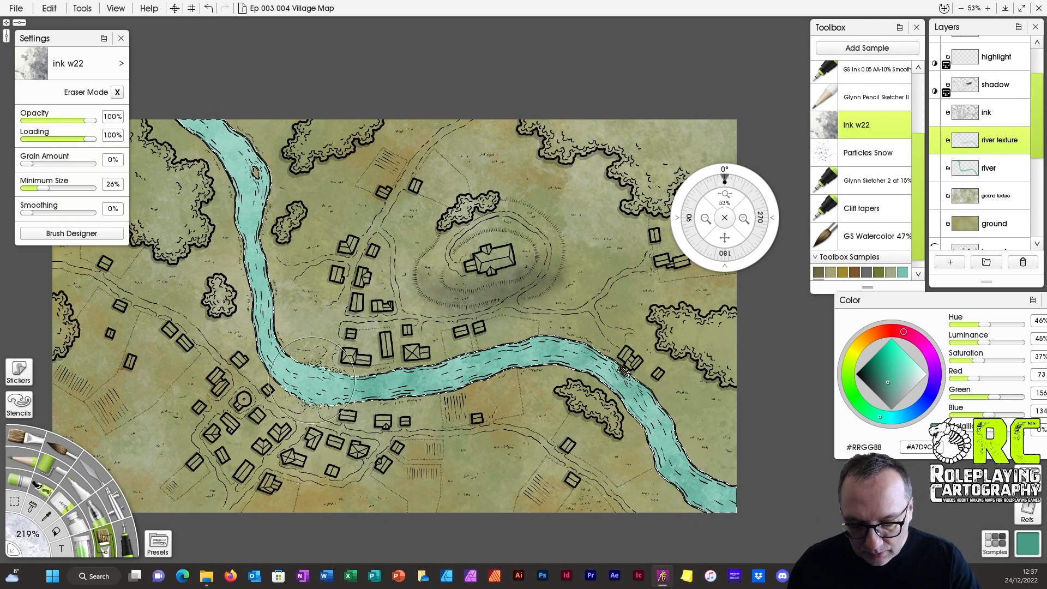
# Save the map and clear the river selection.
pyautogui.hotkey('ctrl', 's')
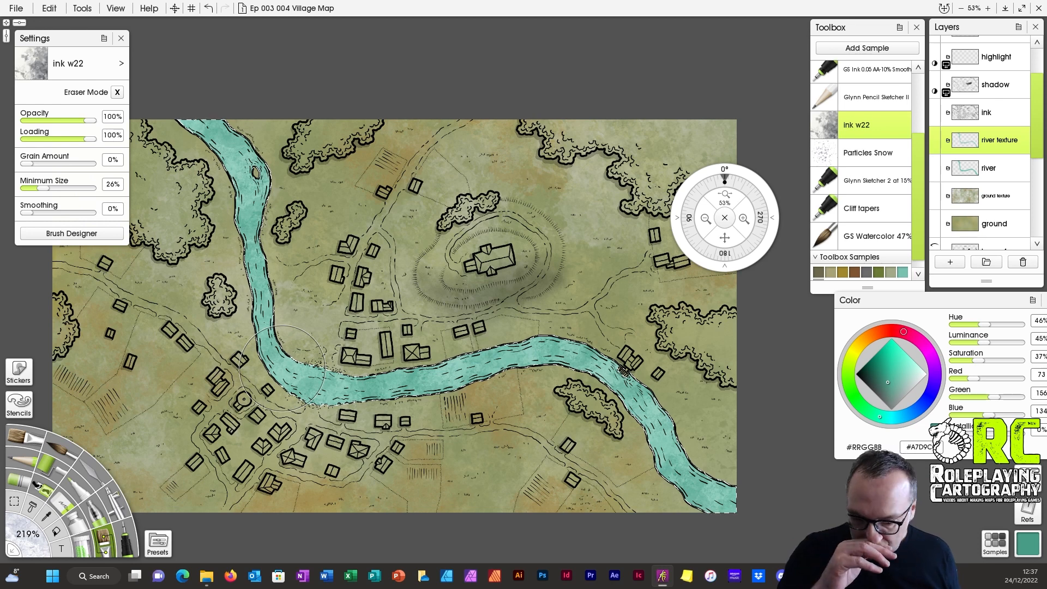
pyautogui.click(22, 501)
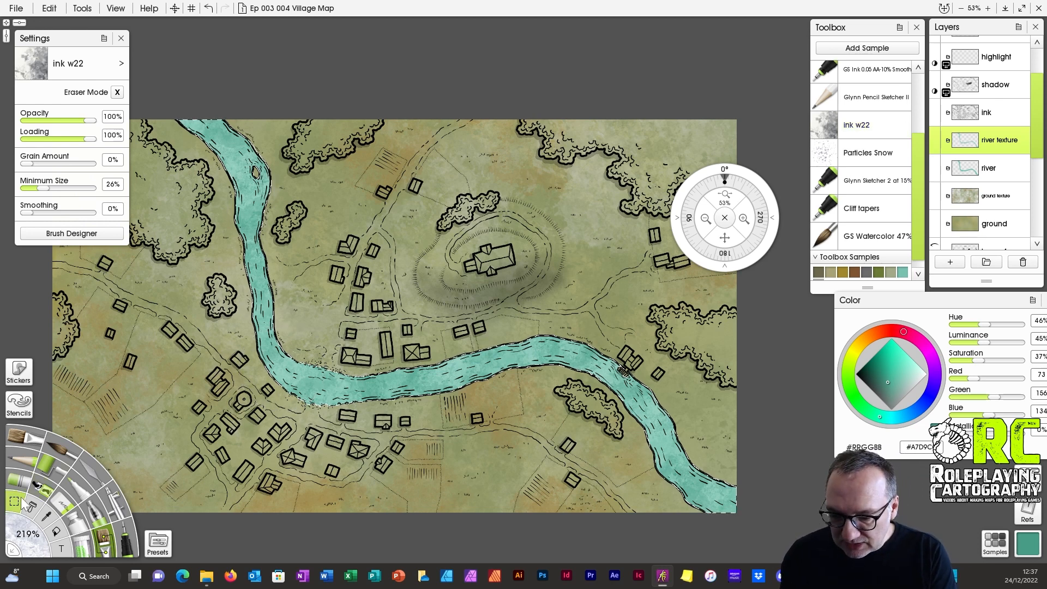
pyautogui.click(92, 243)
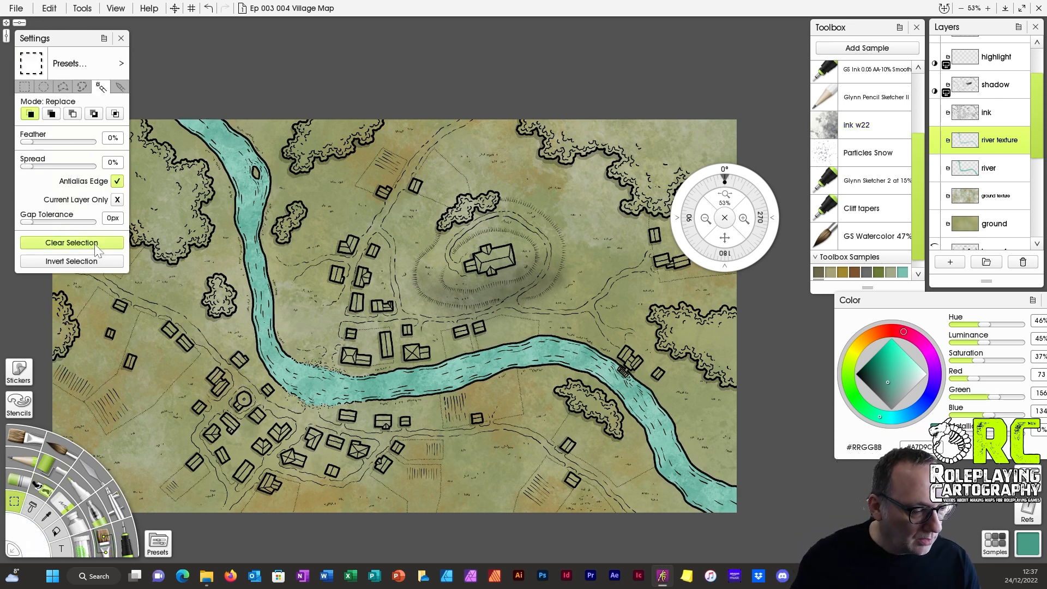
# Add a new layer above the river texture layer and name it "woods".
pyautogui.click(950, 262)
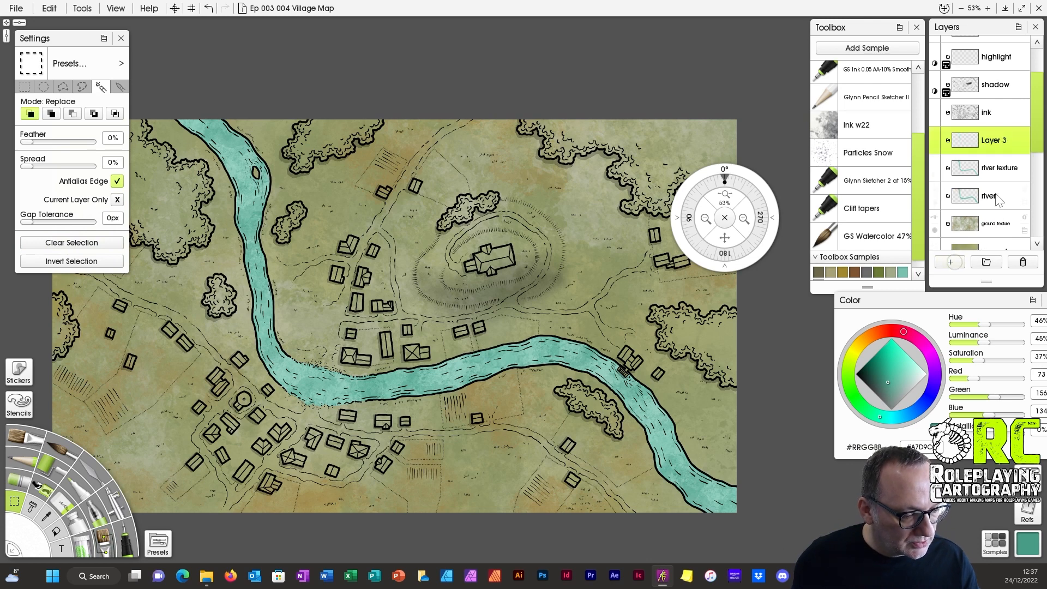
pyautogui.doubleClick(991, 142)
pyautogui.write('w')
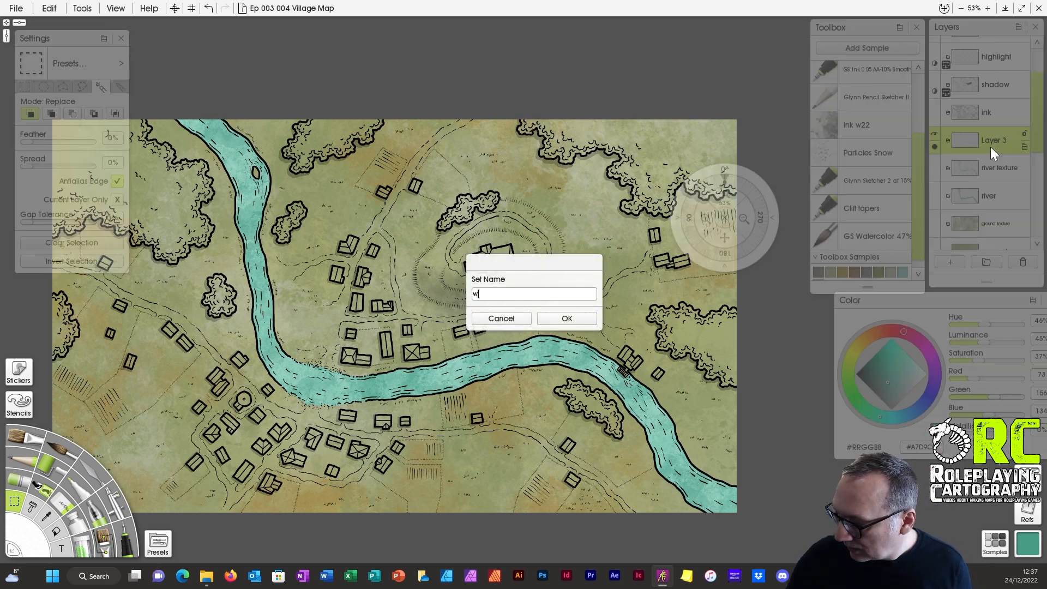
pyautogui.write('oods')
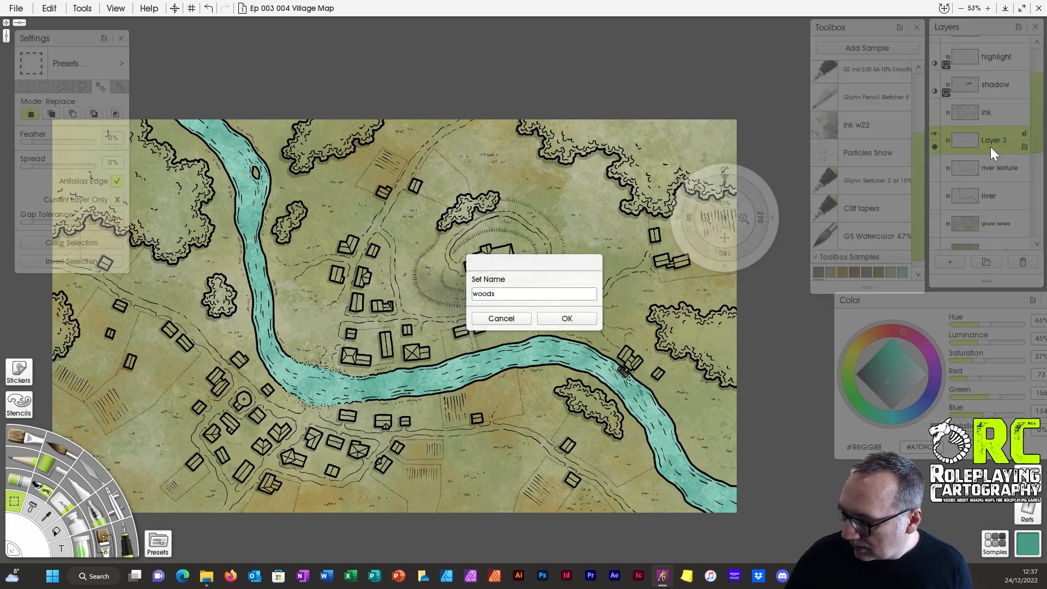
pyautogui.press('Return')
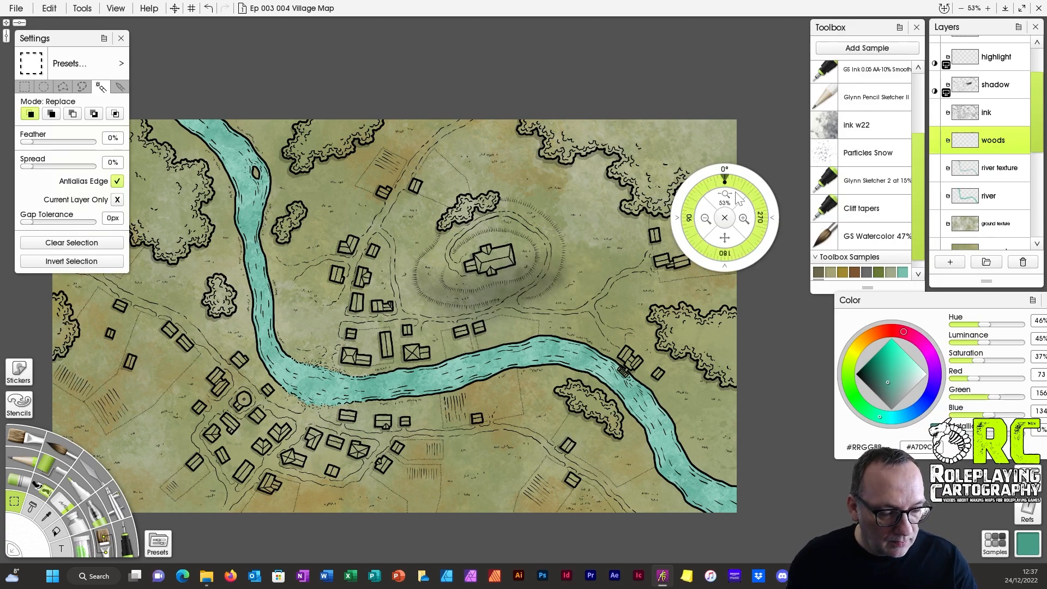
# Switch to the Flood Fill tool and choose the olive green toolbox sample as the woodland colour.
pyautogui.moveTo(724, 238); pyautogui.dragTo(792, 240)
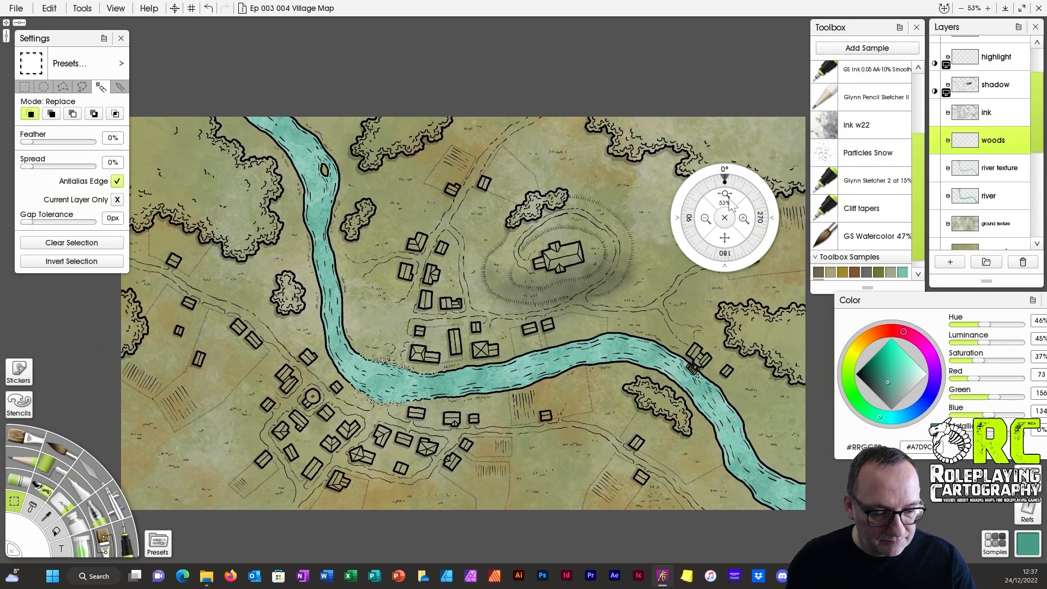
pyautogui.moveTo(728, 197); pyautogui.dragTo(722, 198)
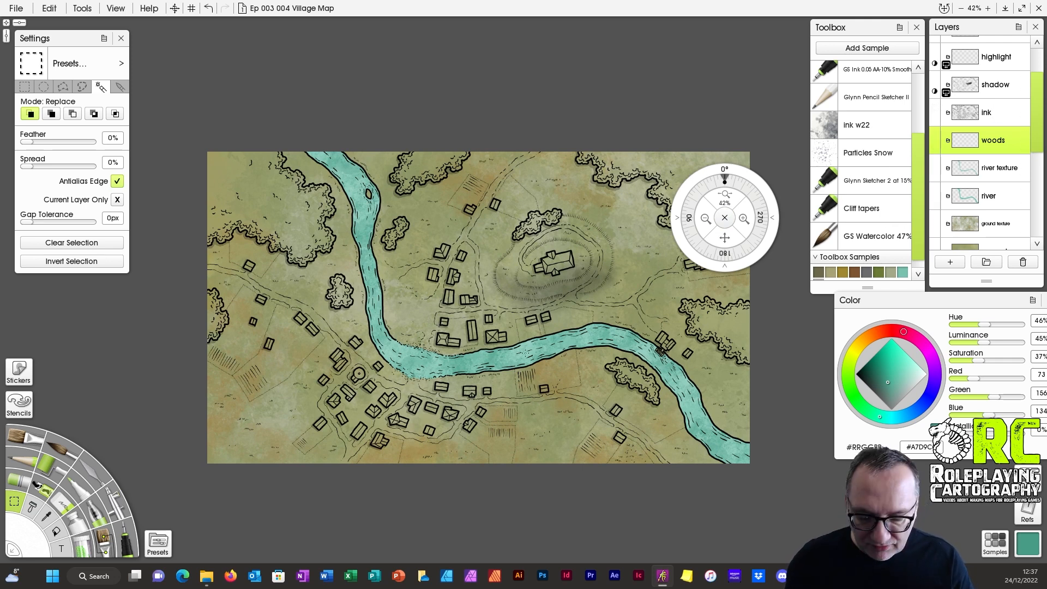
pyautogui.click(60, 532)
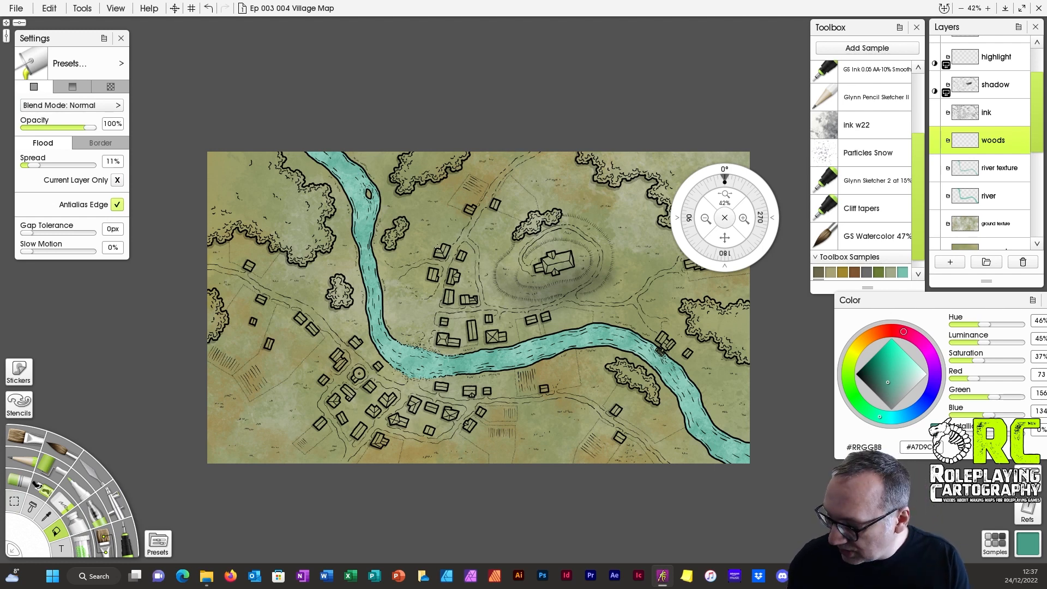
pyautogui.keyDown('alt'); pyautogui.click(455, 277); pyautogui.keyUp('alt')
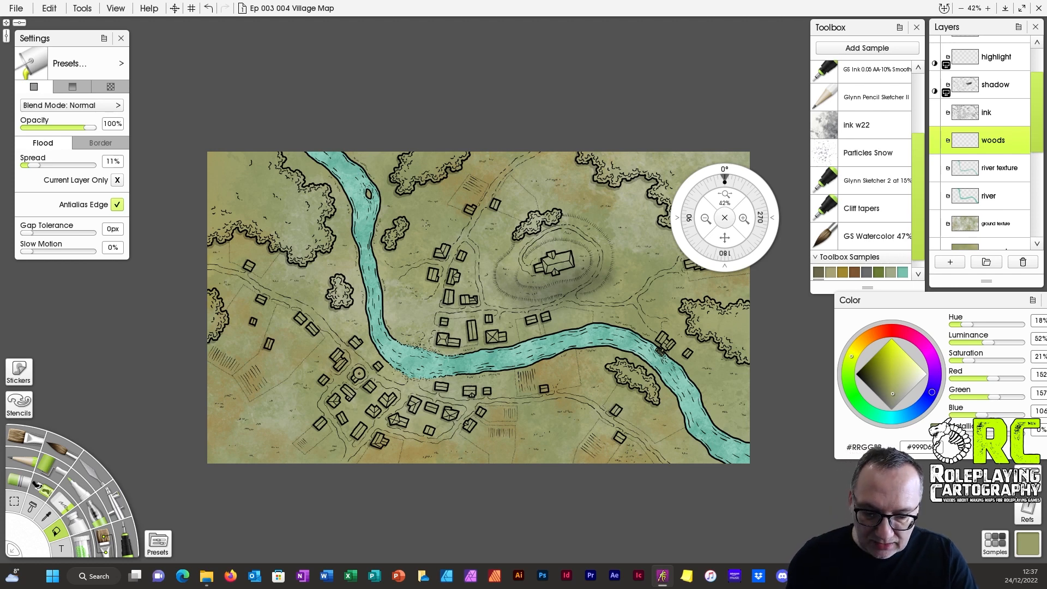
pyautogui.click(878, 272)
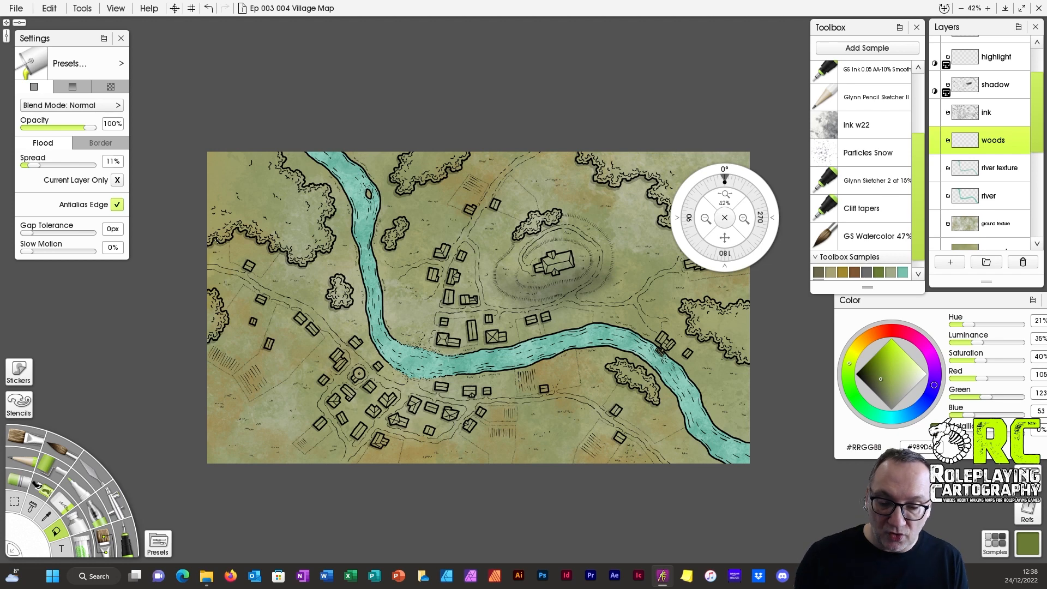
pyautogui.click(117, 181)
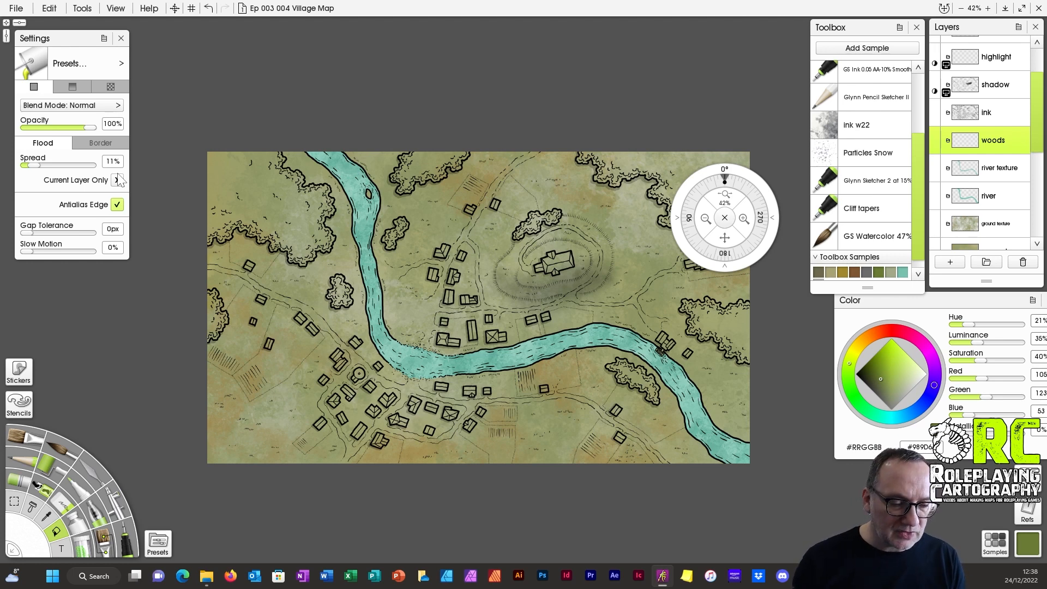
pyautogui.moveTo(763, 194); pyautogui.dragTo(837, 259)
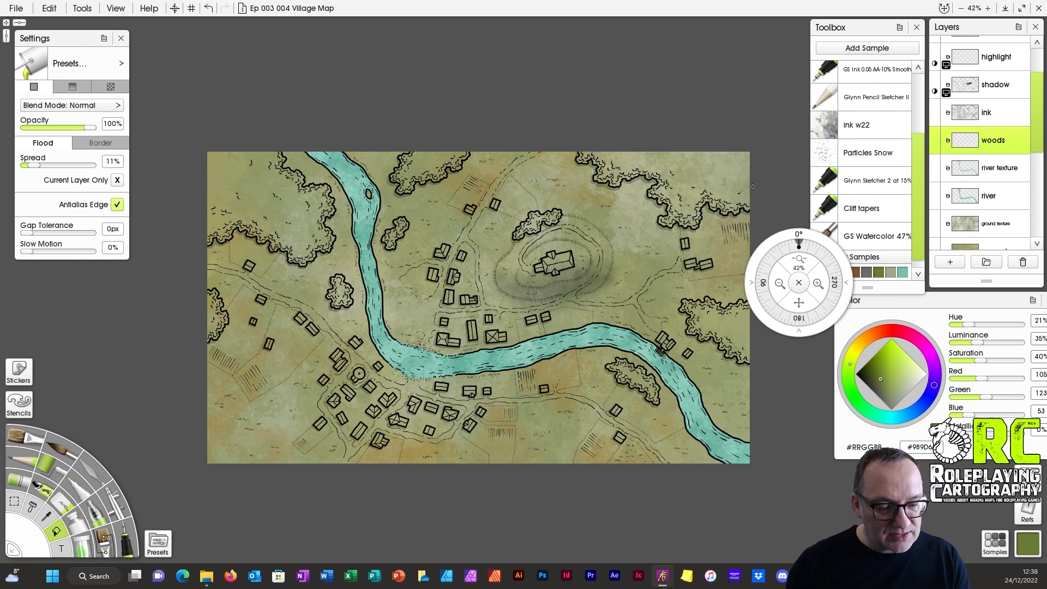
# Try to flood-fill the map's upper-right woodland with olive green over the textured ground, and undo the fill.
pyautogui.click(706, 170)
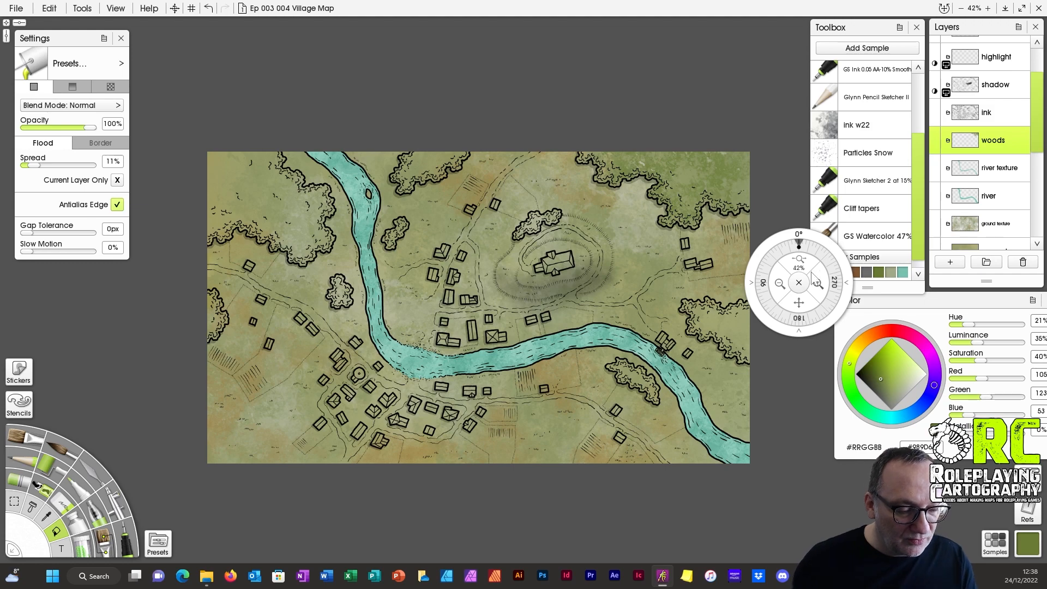
pyautogui.moveTo(816, 282); pyautogui.dragTo(609, 320)
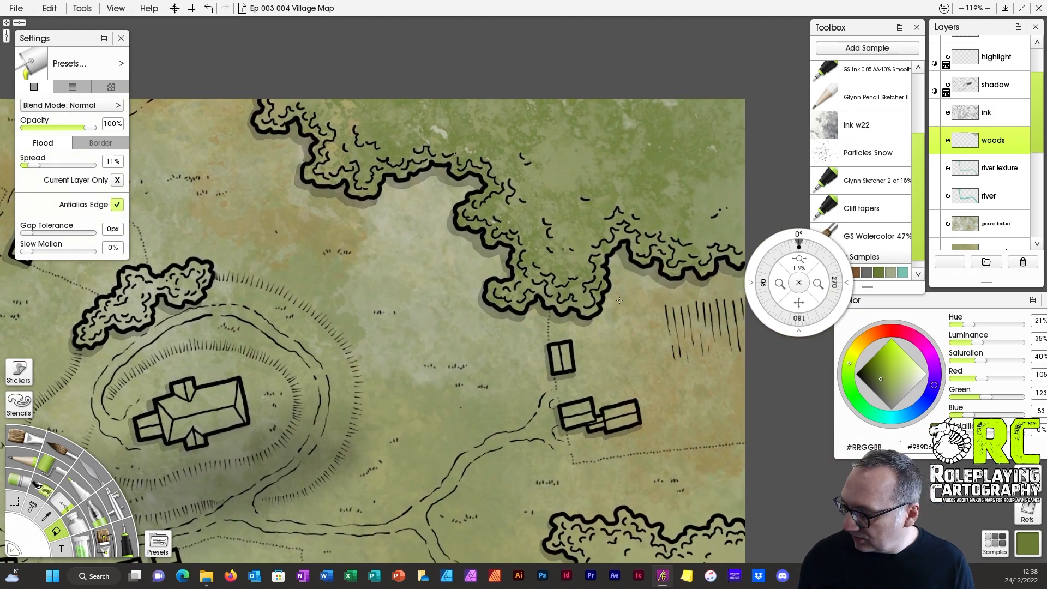
pyautogui.hotkey('ctrl', 'z')
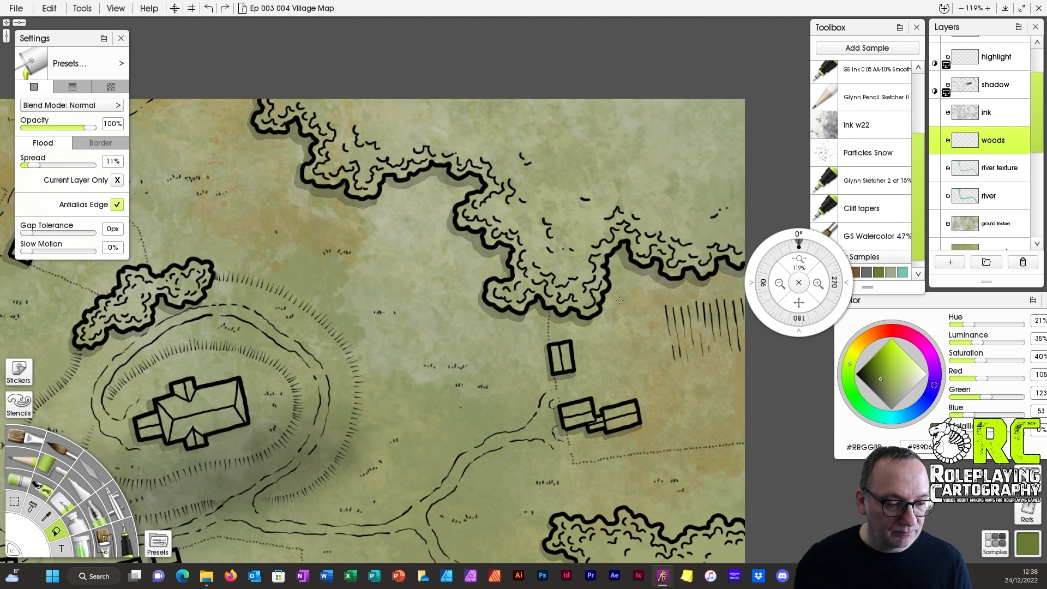
# Hide the ground texture and ground layers and flood-fill the map's upper-right woodland with olive green on the woods layer.
pyautogui.click(934, 221)
pyautogui.scroll(-2, 987, 186)
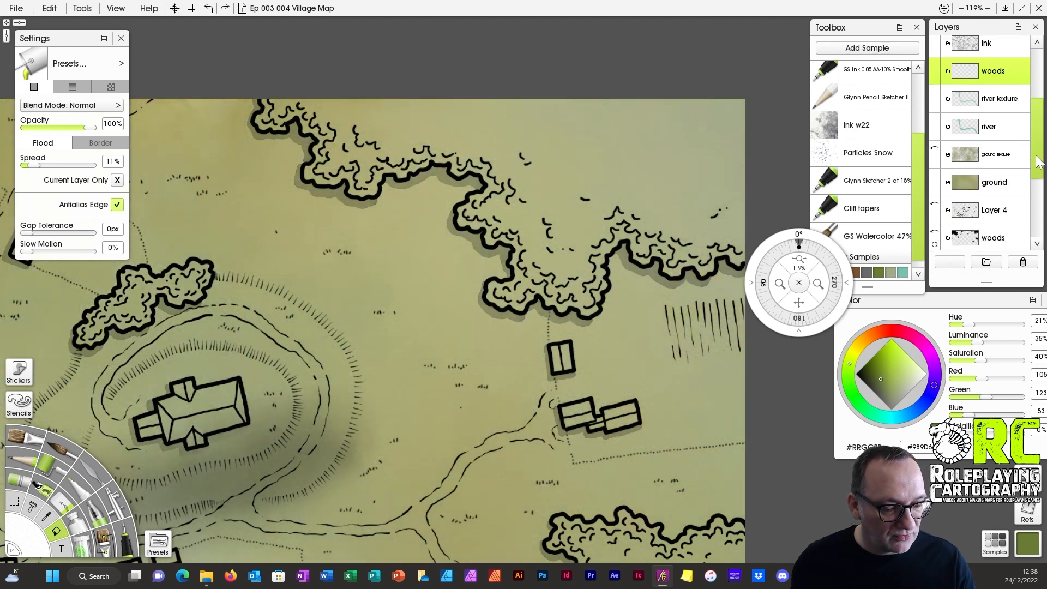
pyautogui.click(934, 179)
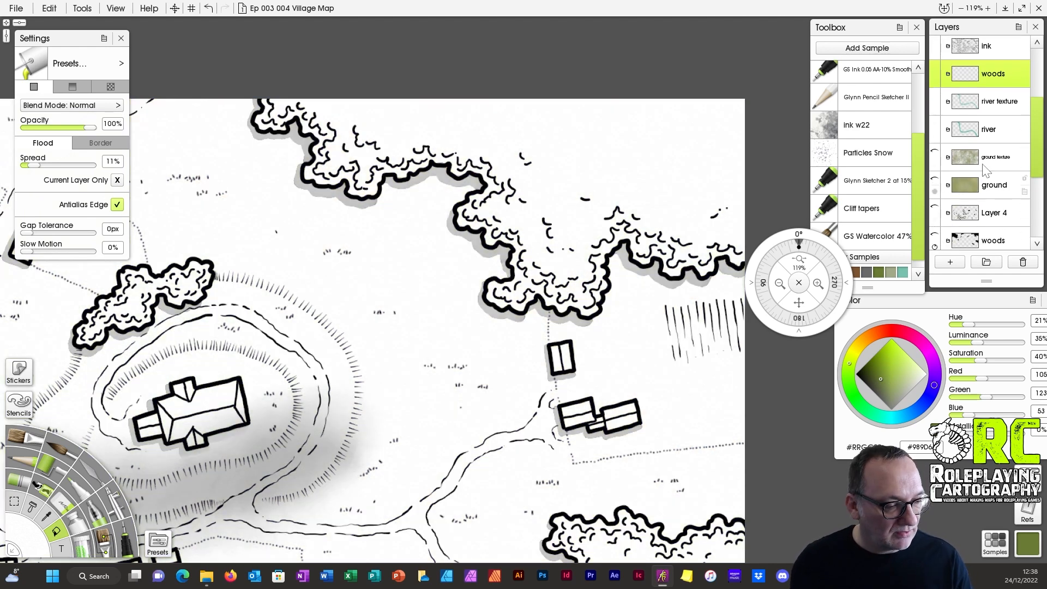
pyautogui.click(627, 155)
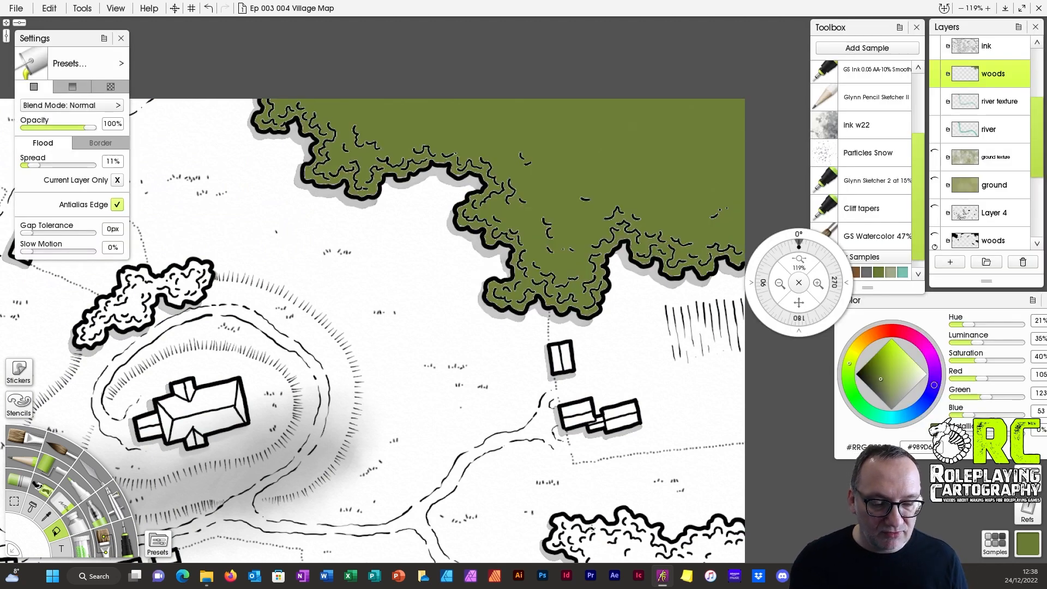
pyautogui.moveTo(798, 261)
pyautogui.mouseDown()
pyautogui.moveTo(941, 243)
pyautogui.moveTo(881, 252)
pyautogui.moveTo(781, 239)
pyautogui.moveTo(864, 242)
pyautogui.moveTo(788, 236)
pyautogui.moveTo(792, 269)
pyautogui.moveTo(812, 263)
pyautogui.mouseUp()
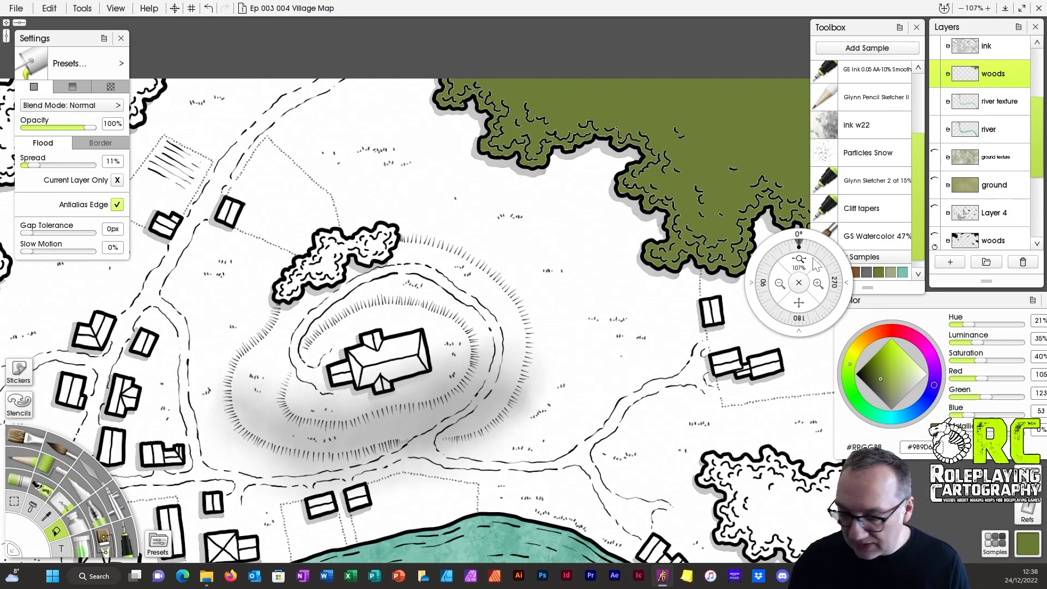
# Undo the olive green woodland fill and make the ink layer active.
pyautogui.hotkey('ctrl', 'z')
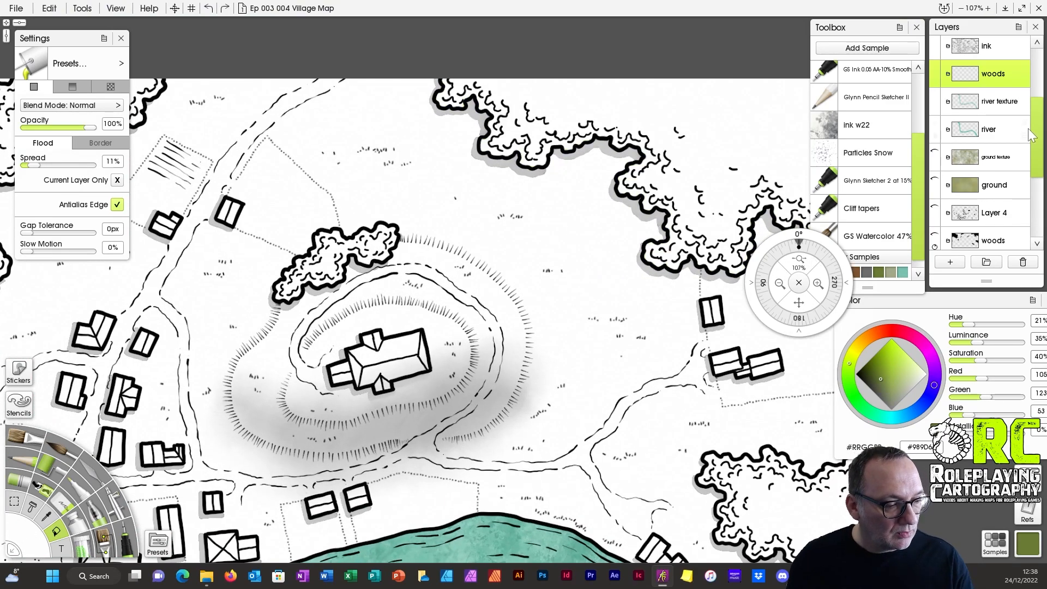
pyautogui.scroll(3, 1033, 135)
pyautogui.click(988, 148)
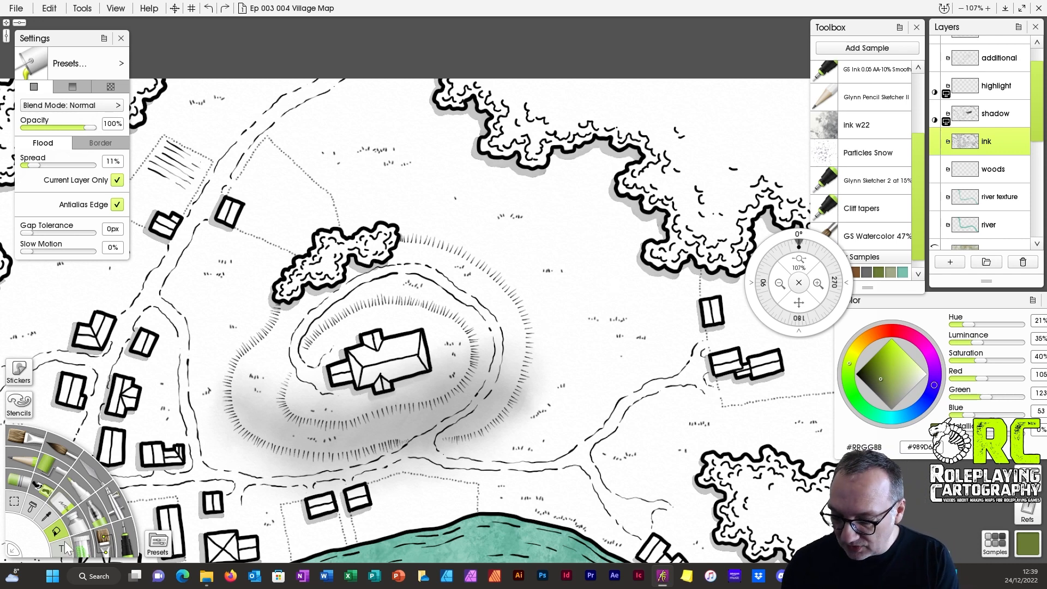
# On the ink layer only, magic-wand select the open ground between the hill and the upper-right woodland, and invert the selection.
pyautogui.click(16, 501)
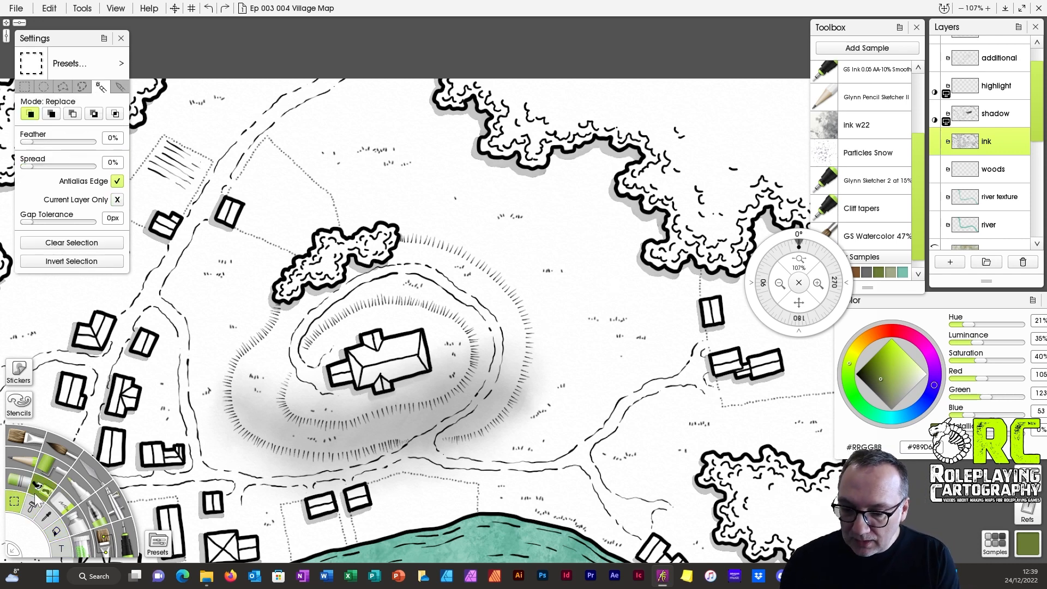
pyautogui.click(100, 88)
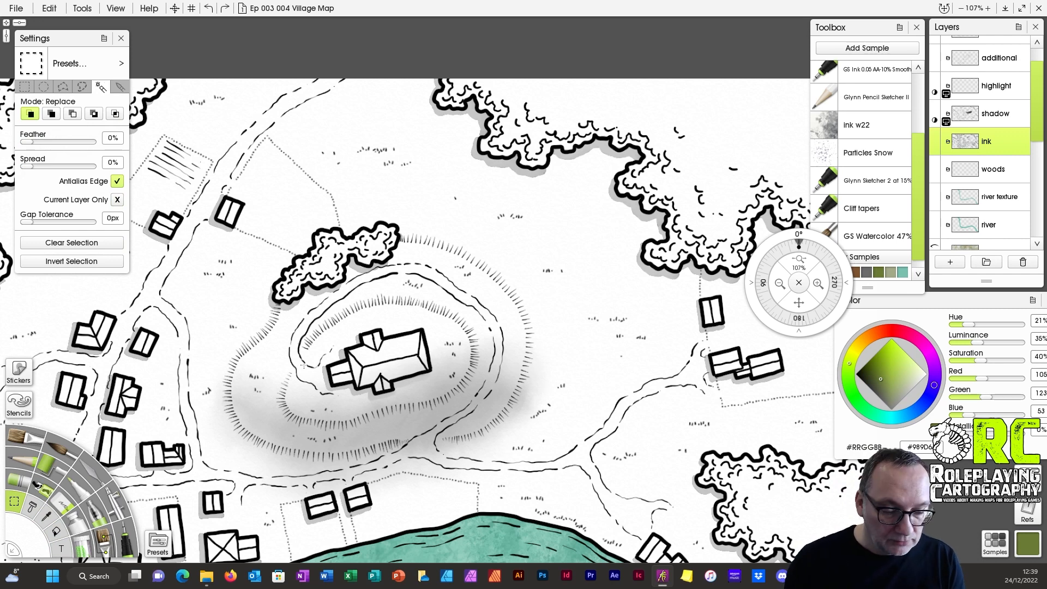
pyautogui.click(117, 200)
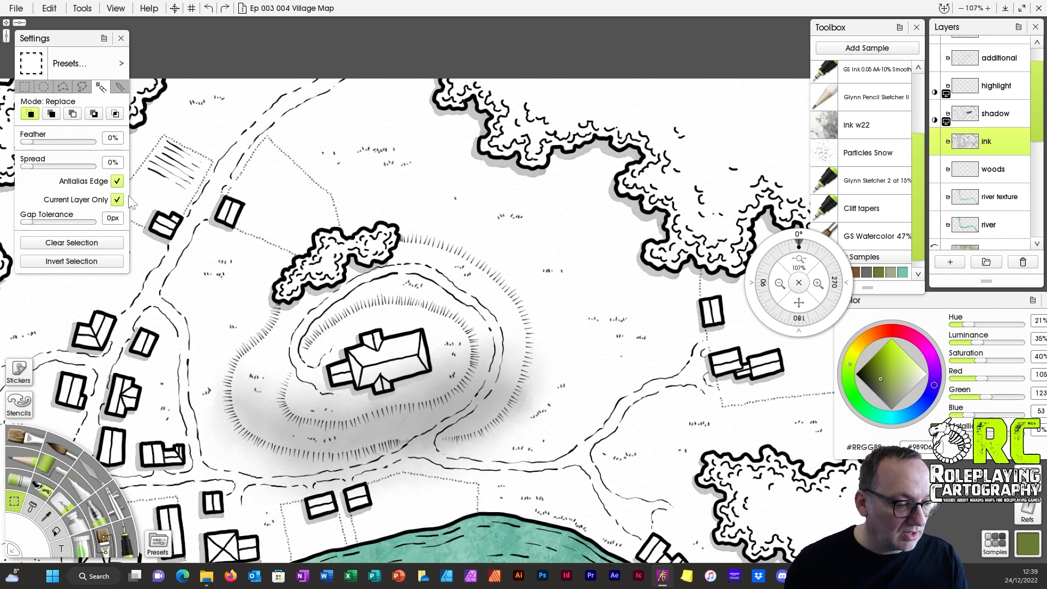
pyautogui.click(566, 241)
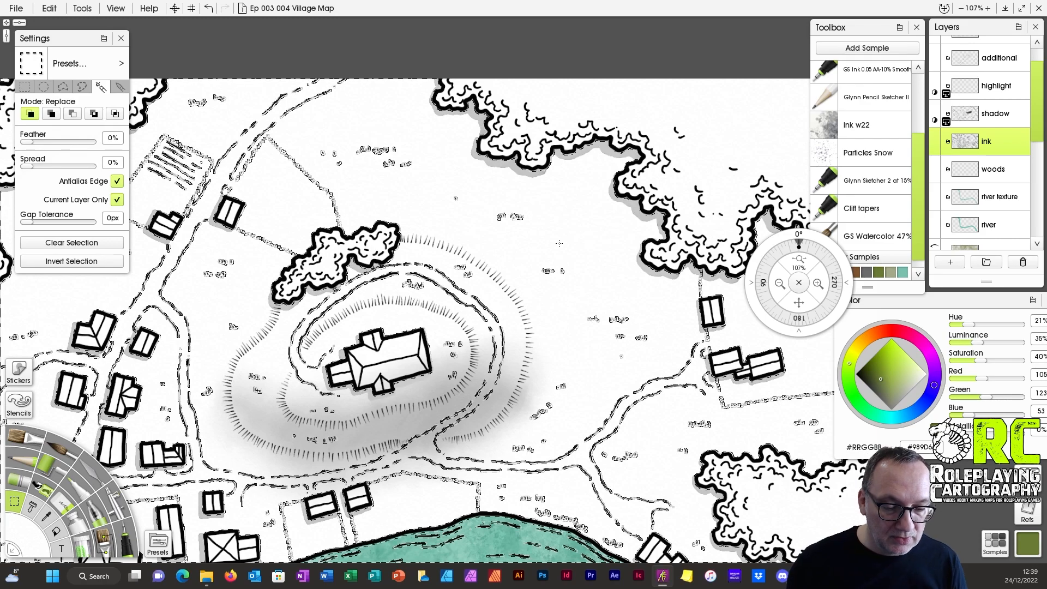
pyautogui.click(104, 260)
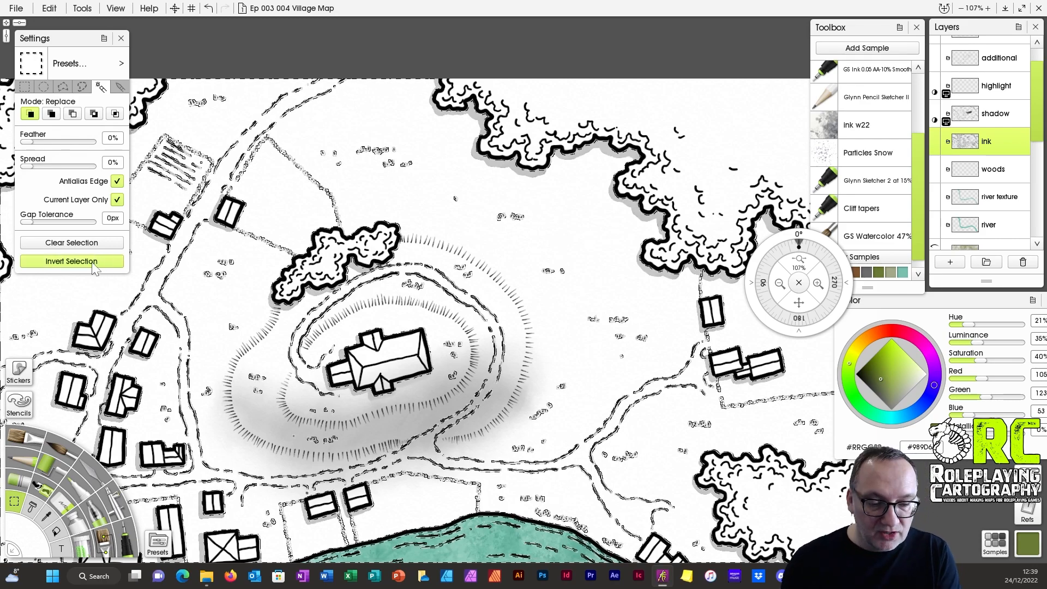
# Make the woods layer active and switch to the Flood Fill tool.
pyautogui.moveTo(798, 303); pyautogui.dragTo(711, 338)
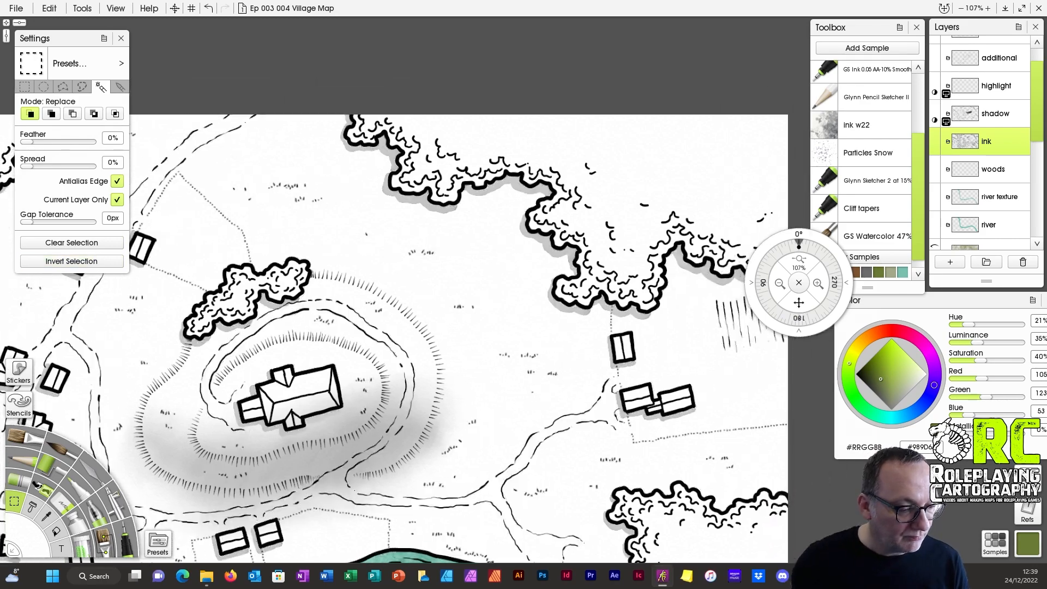
pyautogui.click(992, 169)
pyautogui.click(56, 531)
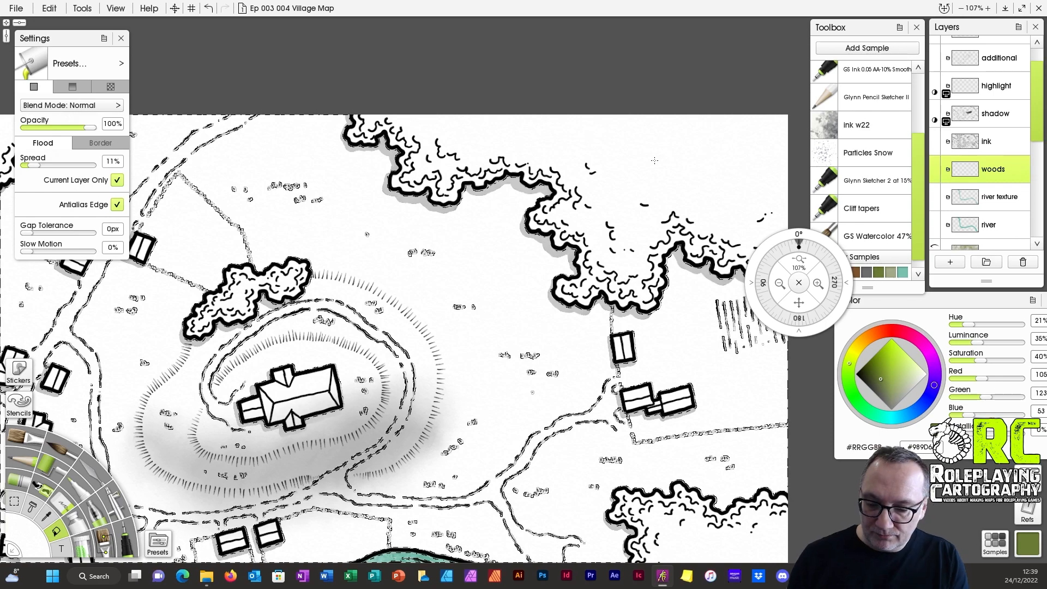
# Try flood-filling the map's upper-right woodland with olive green with Current Layer Only off, inspect the outline edges up close, and undo the fill.
pyautogui.click(117, 180)
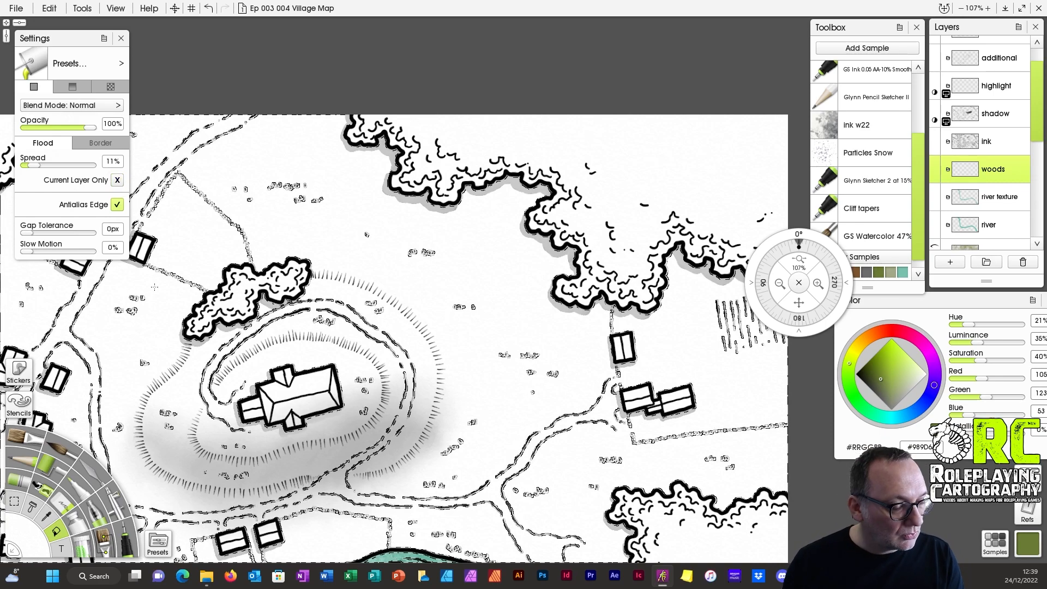
pyautogui.click(990, 202)
pyautogui.click(993, 170)
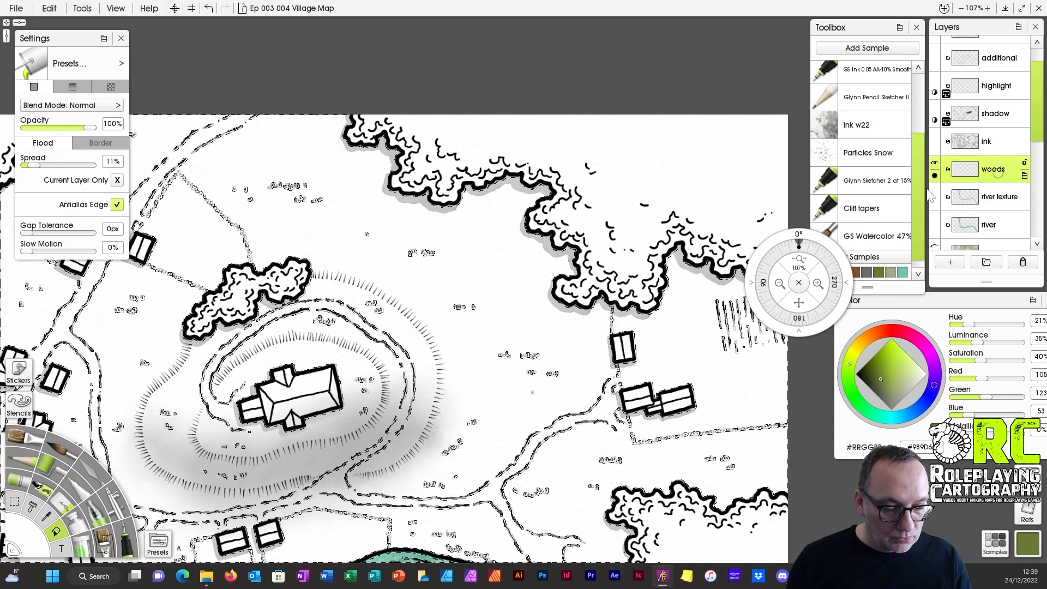
pyautogui.click(515, 335)
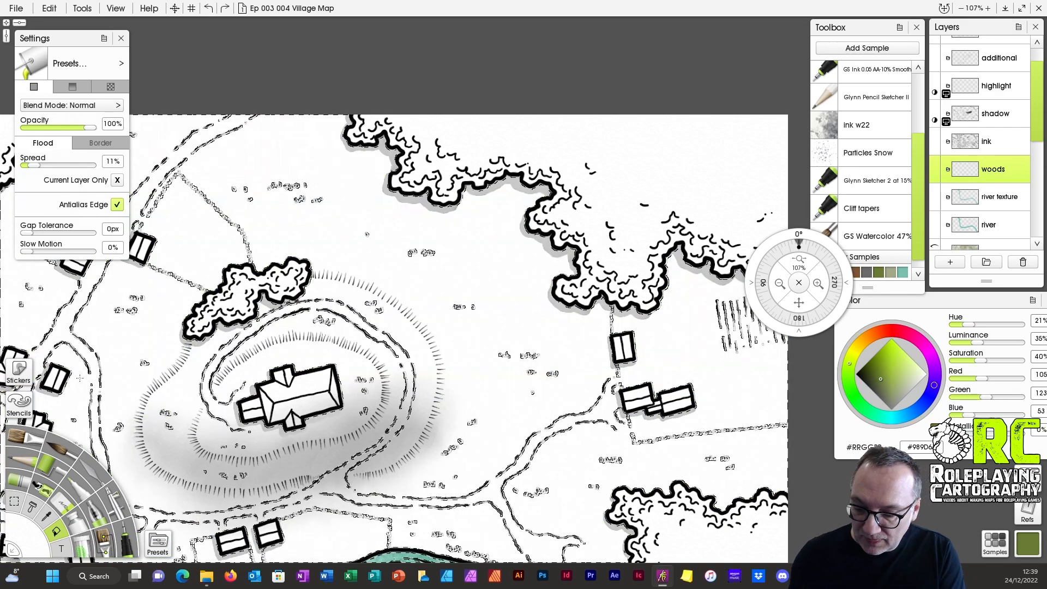
pyautogui.click(17, 503)
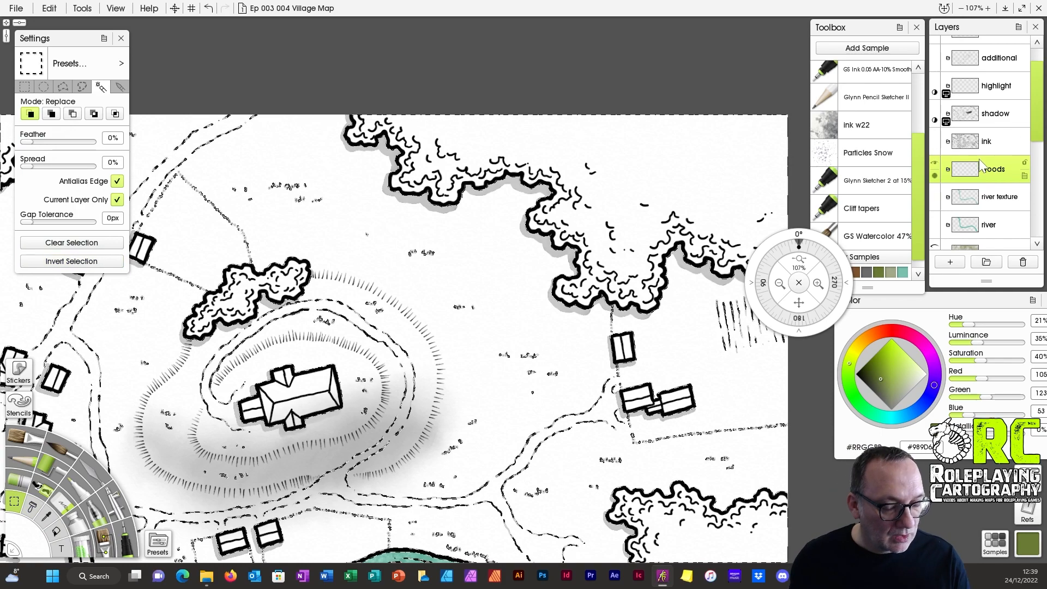
pyautogui.click(57, 533)
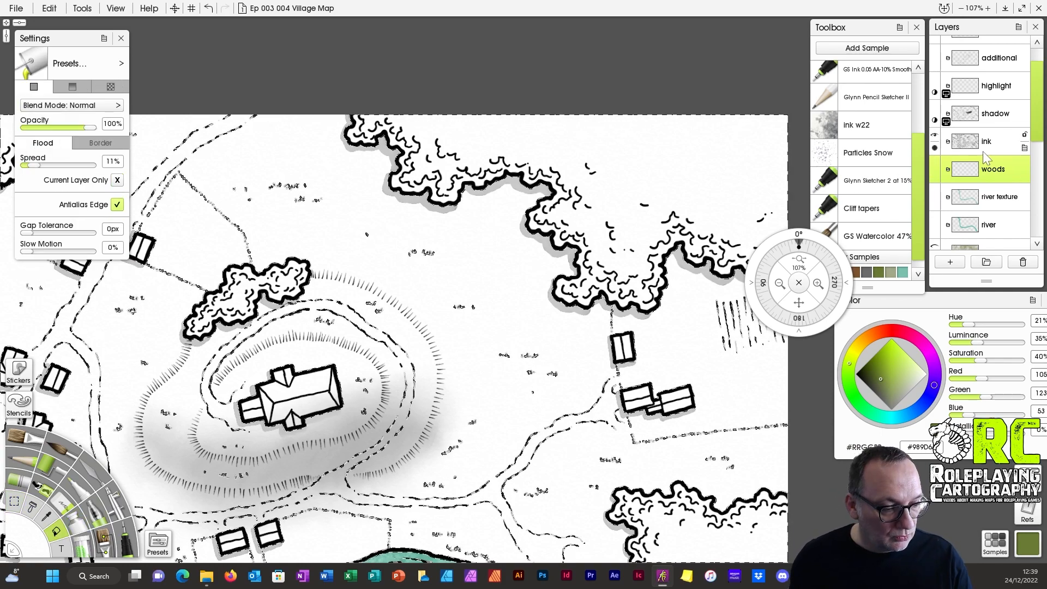
pyautogui.click(641, 166)
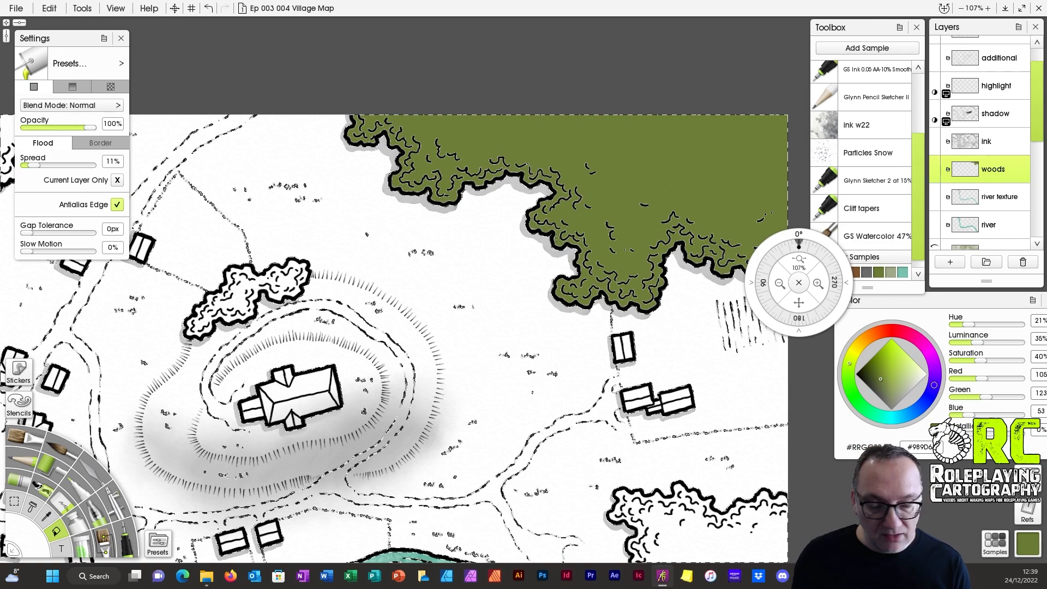
pyautogui.moveTo(799, 263); pyautogui.dragTo(766, 264)
pyautogui.moveTo(793, 304); pyautogui.dragTo(749, 349)
pyautogui.moveTo(798, 260); pyautogui.dragTo(879, 252)
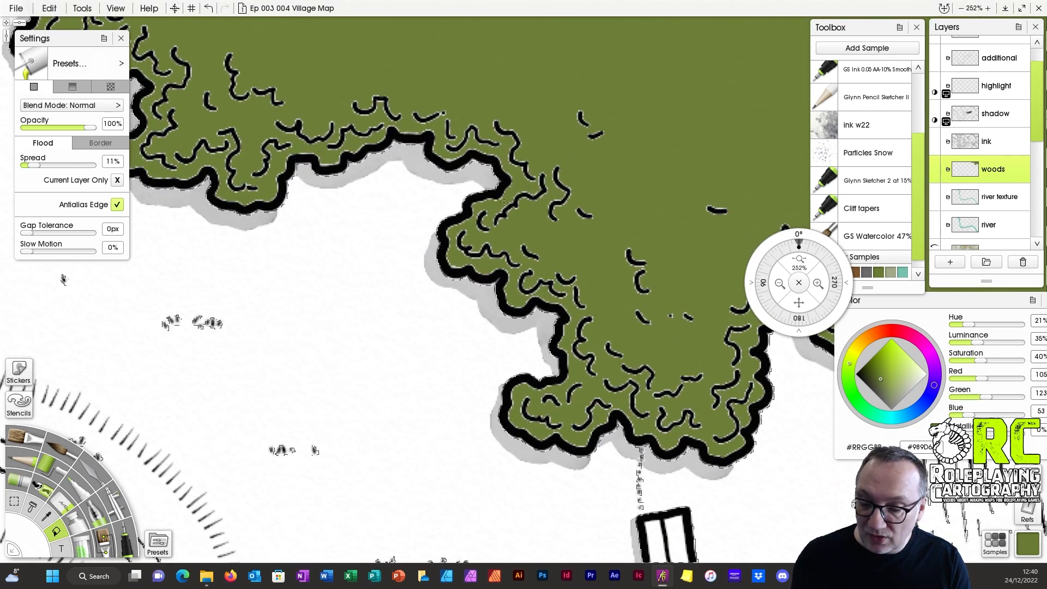
pyautogui.hotkey('ctrl', 'z')
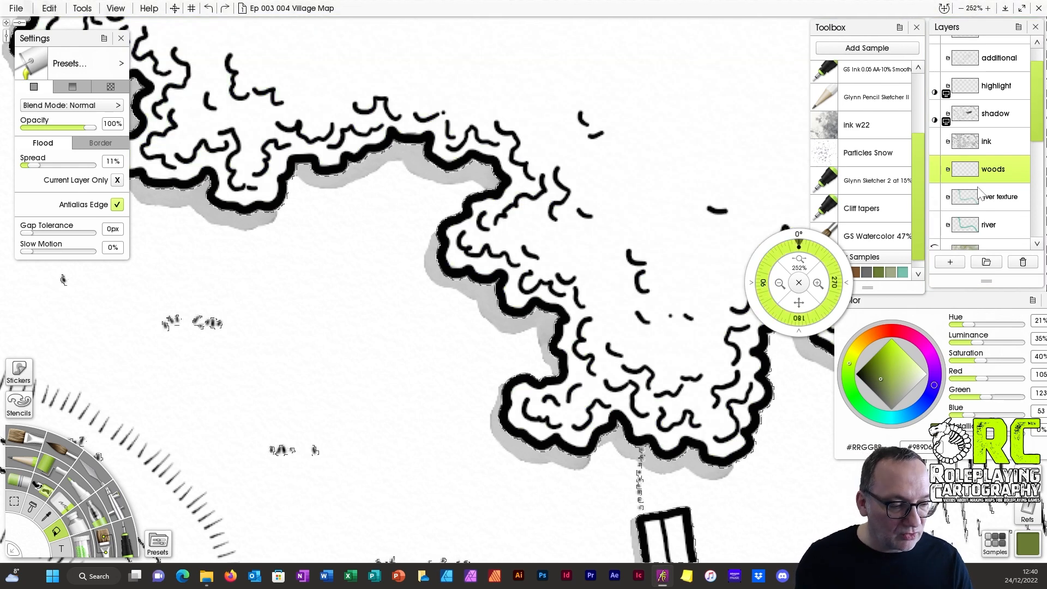
# Hide the ink layer and flood-fill the map's upper-right woodland with olive green, with Current Layer Only on.
pyautogui.click(934, 134)
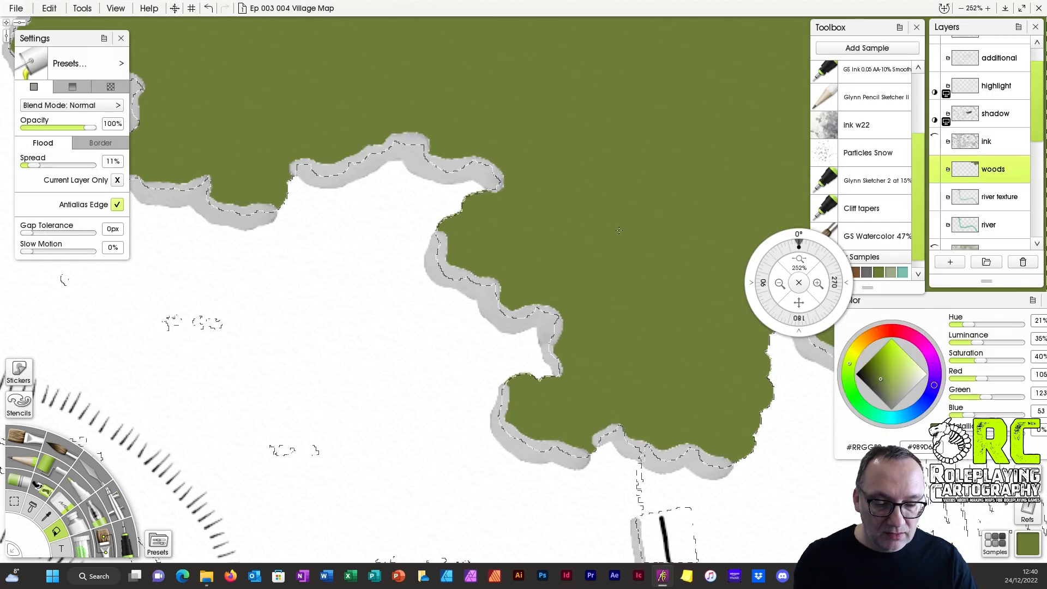
pyautogui.hotkey('ctrl', 'z')
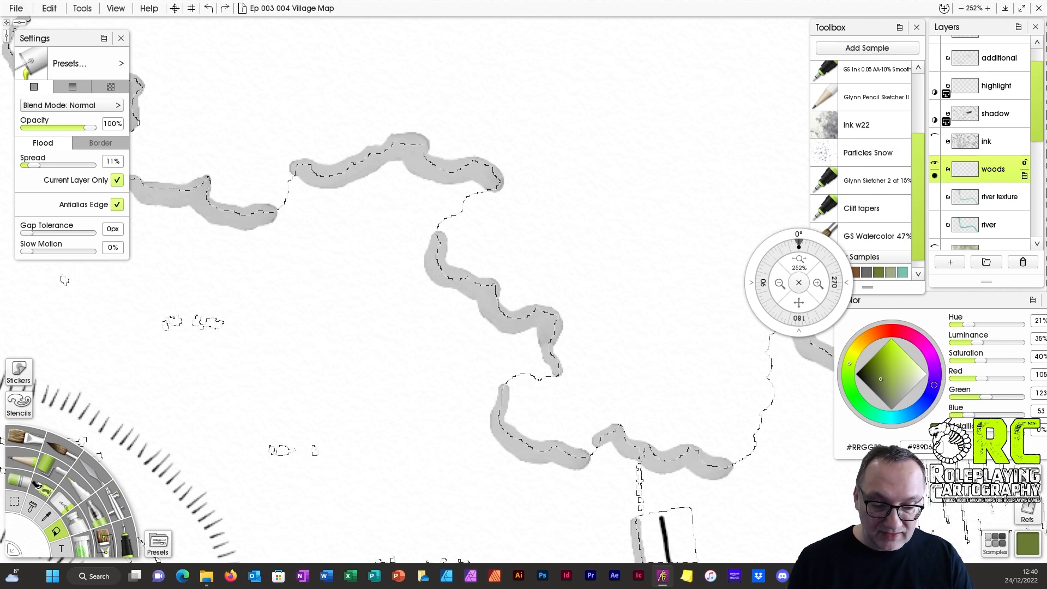
pyautogui.click(604, 196)
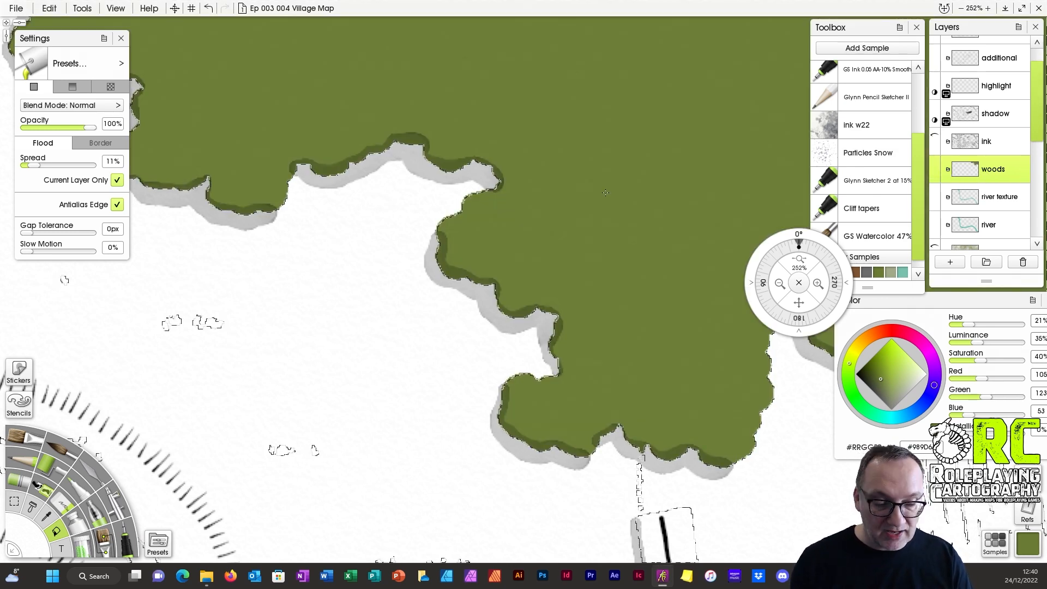
# Flood-fill the map's right-edge woodland, the small wood south of the river and the wood beside the hill with olive green.
pyautogui.moveTo(799, 260); pyautogui.dragTo(707, 284)
pyautogui.moveTo(795, 306); pyautogui.dragTo(987, 181)
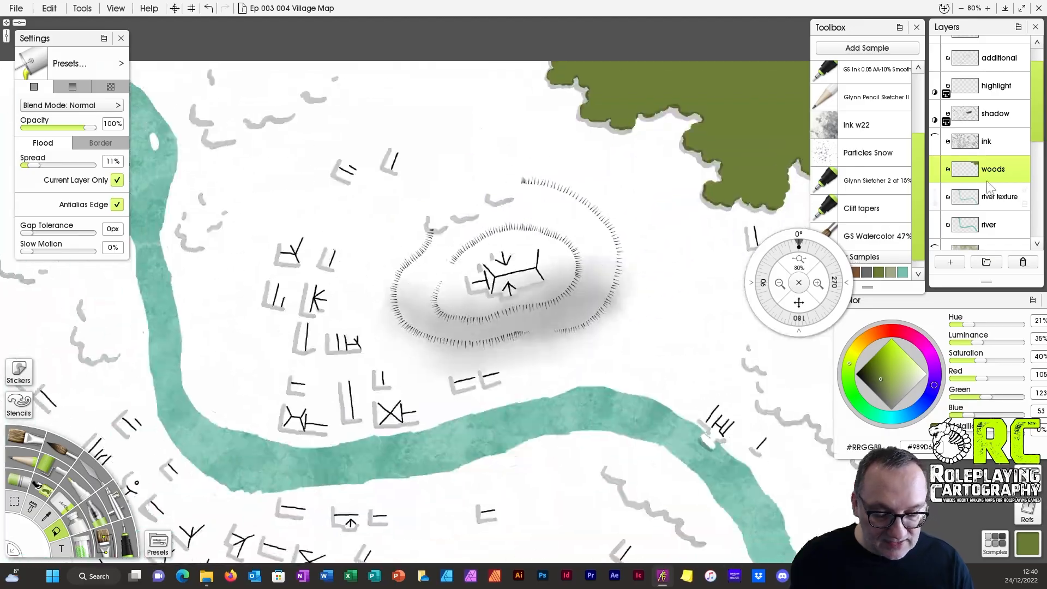
pyautogui.moveTo(799, 302); pyautogui.dragTo(709, 232)
pyautogui.click(709, 313)
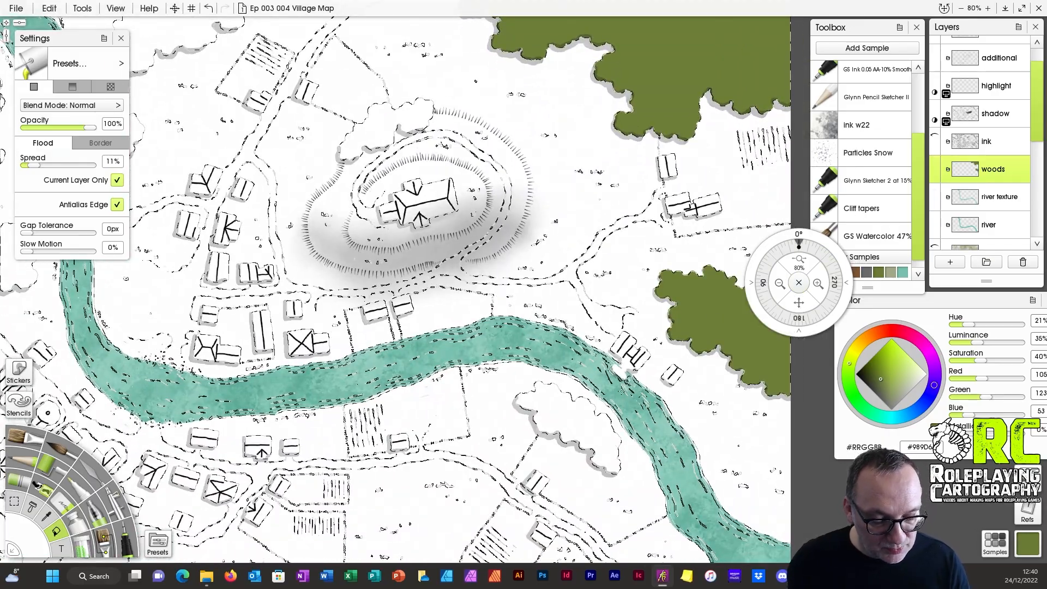
pyautogui.click(567, 420)
pyautogui.click(378, 122)
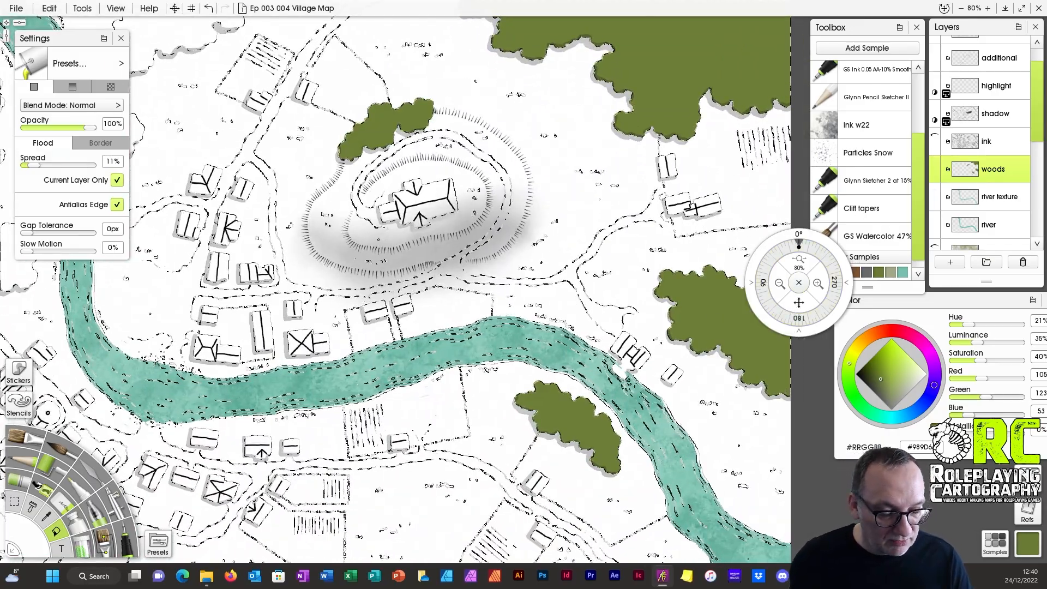
# Flood-fill the left-edge, upper-left and top-edge woodlands and the two small woods on either side of the river with olive green.
pyautogui.moveTo(799, 302); pyautogui.dragTo(1021, 194)
pyautogui.moveTo(799, 303); pyautogui.dragTo(999, 413)
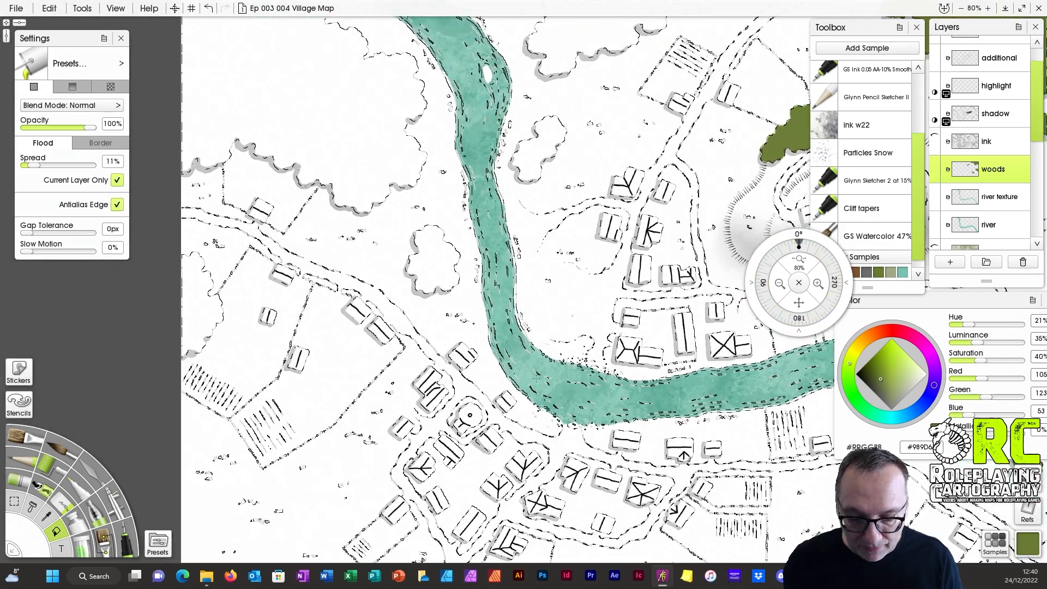
pyautogui.click(199, 303)
pyautogui.click(430, 259)
pyautogui.click(360, 125)
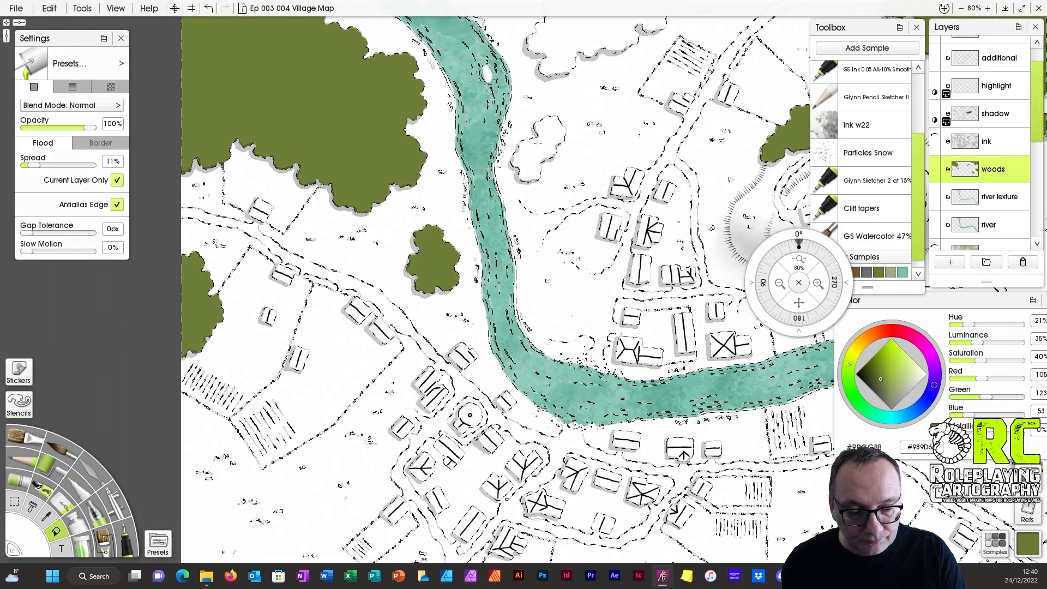
pyautogui.click(538, 143)
pyautogui.click(558, 44)
# Show the ink layer again and clear the selection.
pyautogui.moveTo(799, 259); pyautogui.dragTo(748, 273)
pyautogui.moveTo(798, 302); pyautogui.dragTo(671, 315)
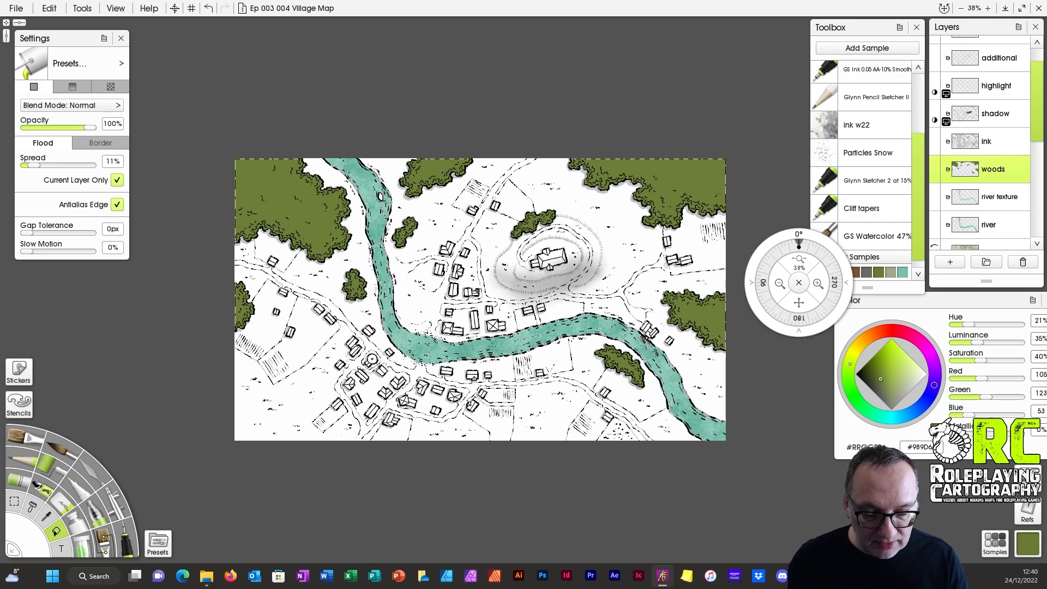
pyautogui.click(14, 501)
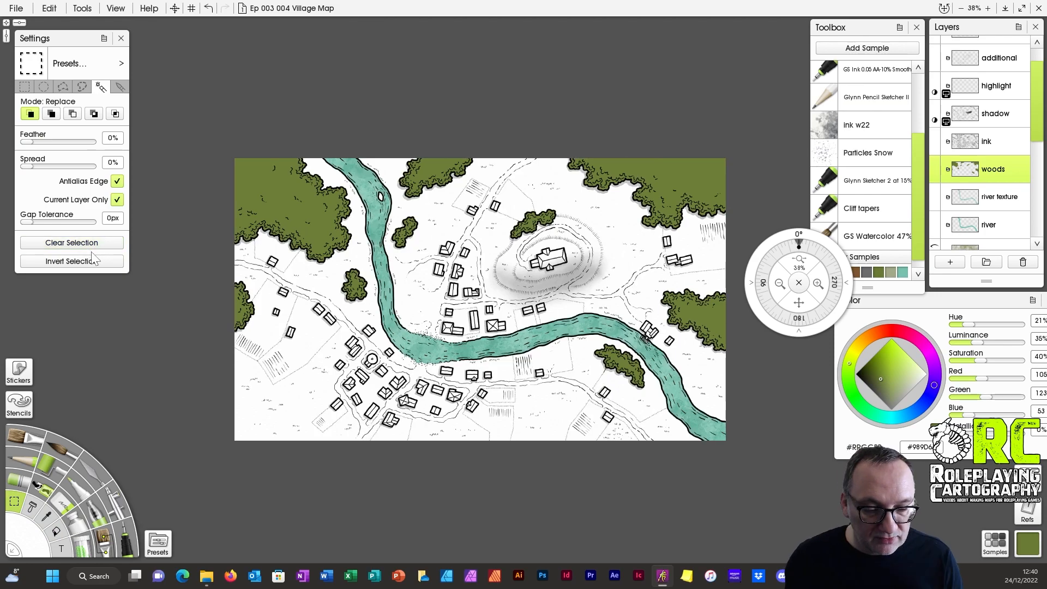
# Check the fill edges of the wood south of the river, and show the ground texture and ground layers again.
pyautogui.moveTo(799, 260); pyautogui.dragTo(883, 253)
pyautogui.moveTo(795, 299); pyautogui.dragTo(479, 57)
pyautogui.moveTo(793, 315); pyautogui.dragTo(623, 203)
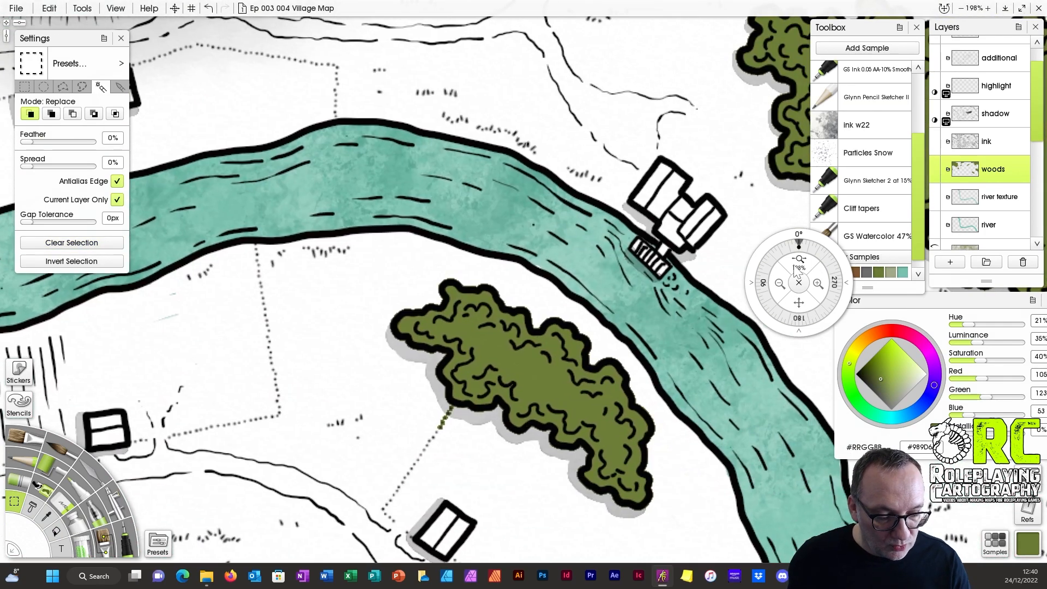
pyautogui.moveTo(797, 267); pyautogui.dragTo(895, 244)
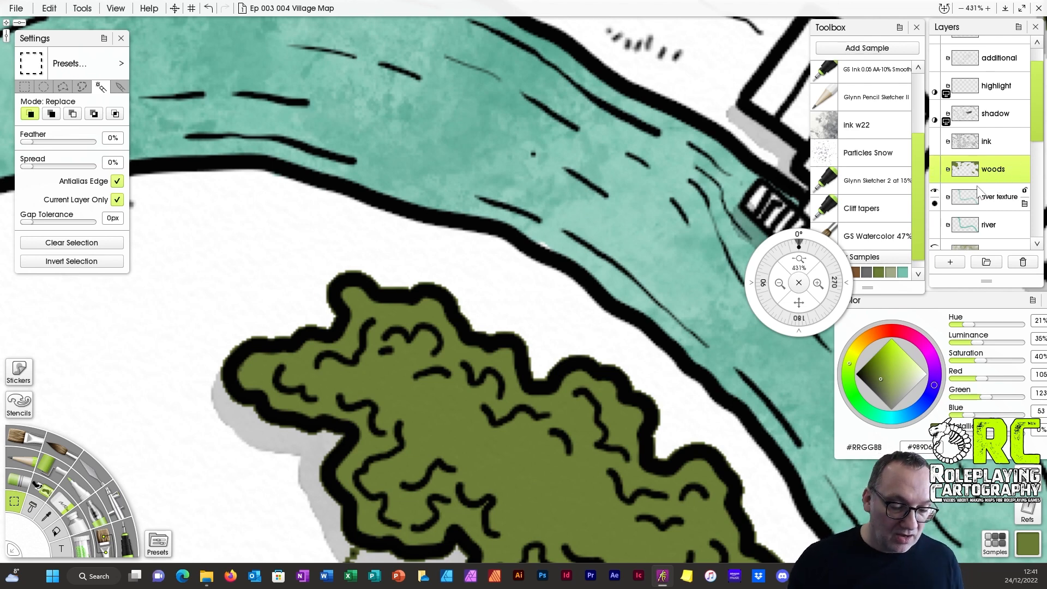
pyautogui.moveTo(796, 259); pyautogui.dragTo(703, 274)
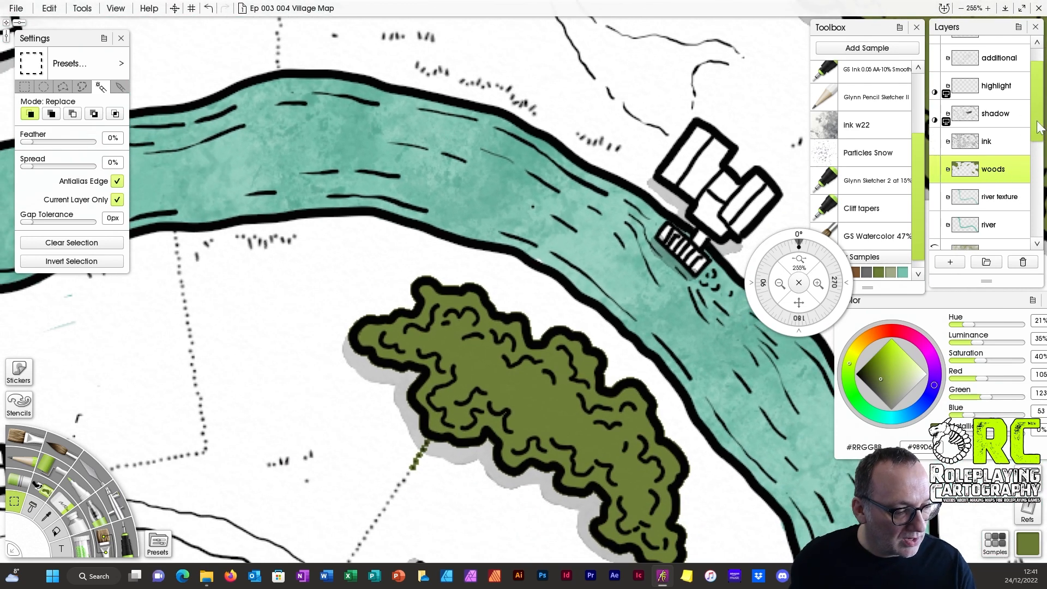
pyautogui.scroll(-5, 1038, 127)
pyautogui.click(934, 130)
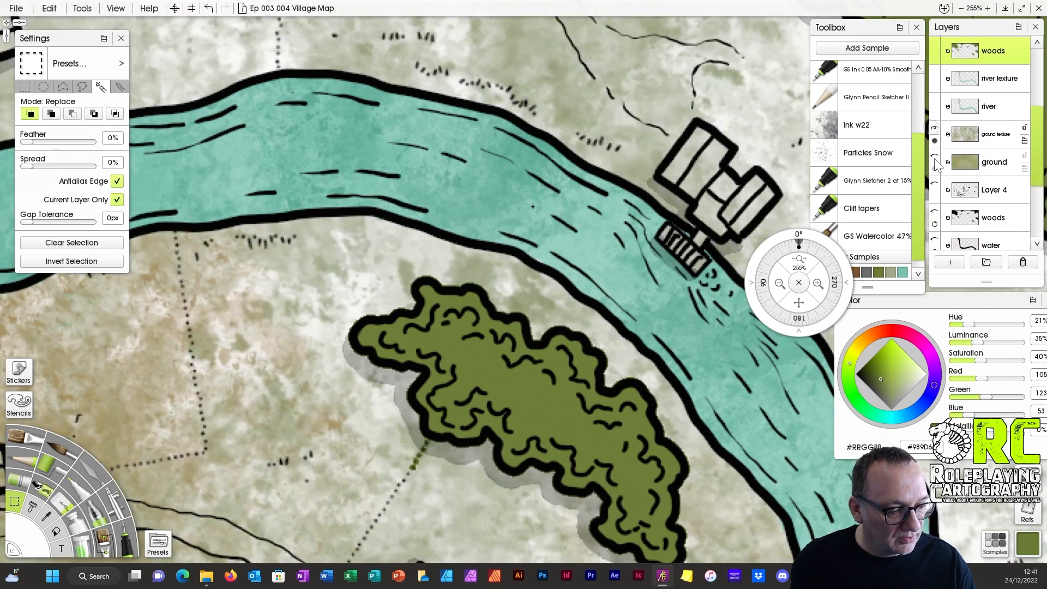
pyautogui.click(935, 161)
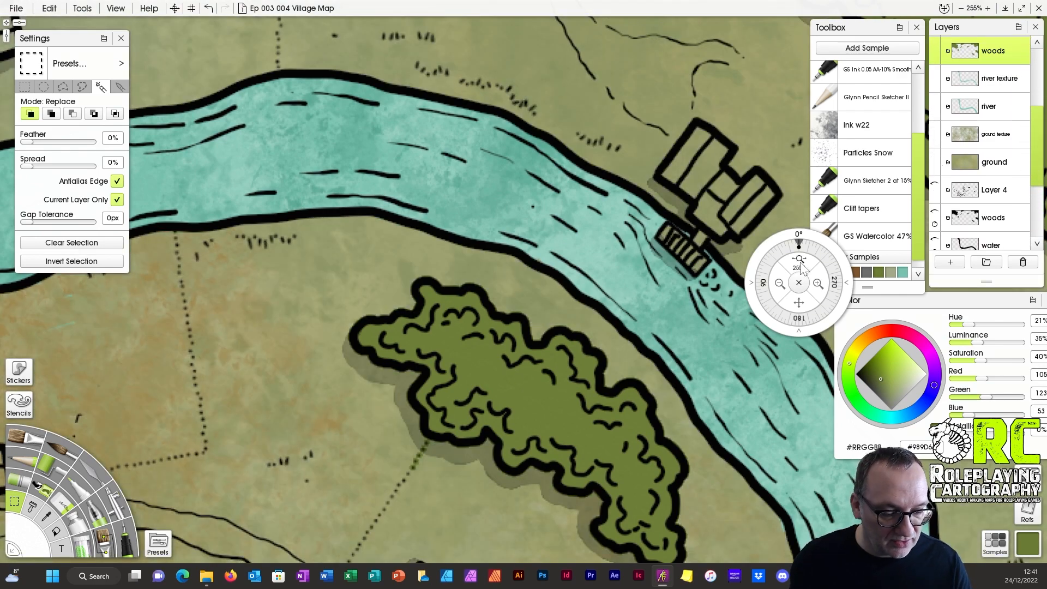
pyautogui.moveTo(802, 268); pyautogui.dragTo(694, 276)
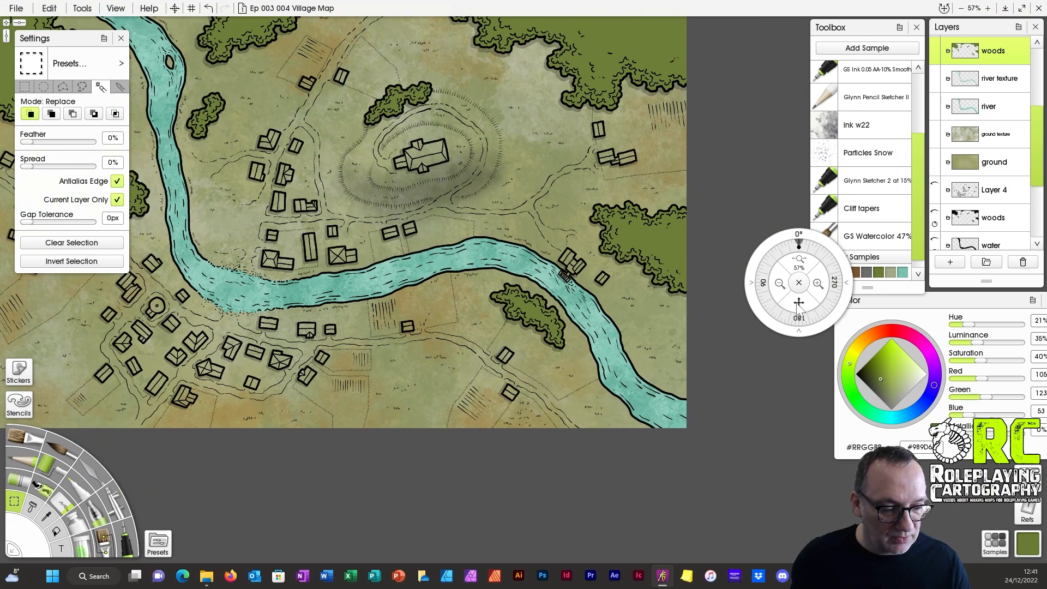
pyautogui.moveTo(798, 304); pyautogui.dragTo(902, 371)
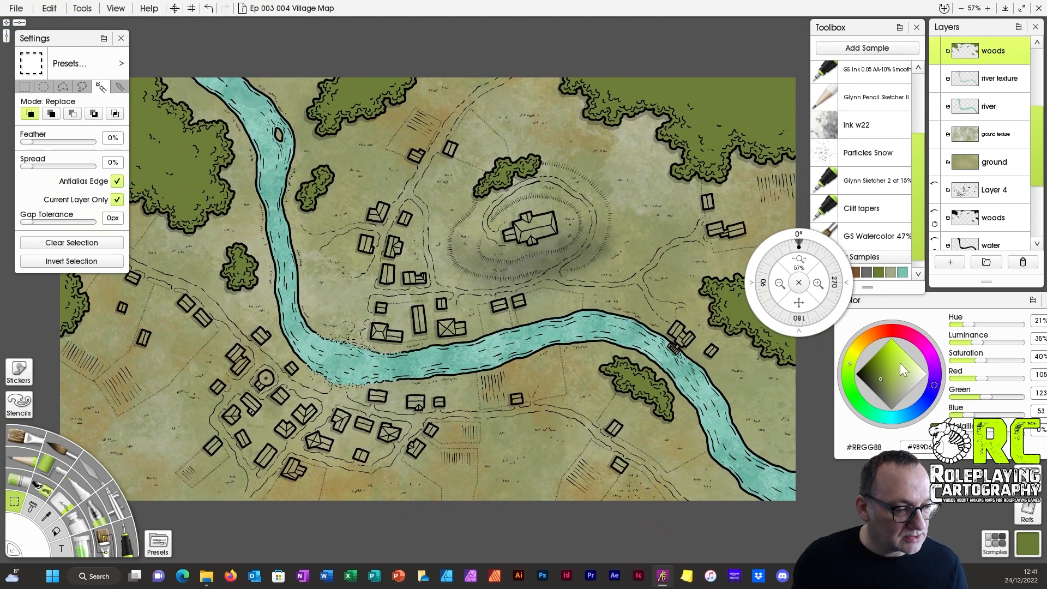
pyautogui.scroll(3, 1038, 151)
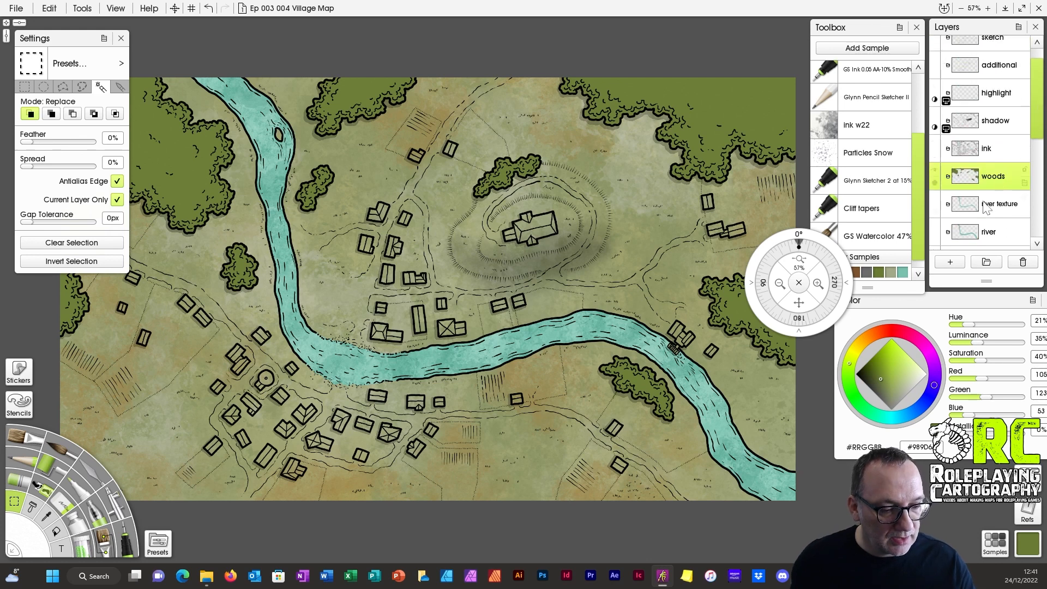
# Add a layer named "woods texture" directly above the woods layer.
pyautogui.click(949, 262)
pyautogui.doubleClick(990, 176)
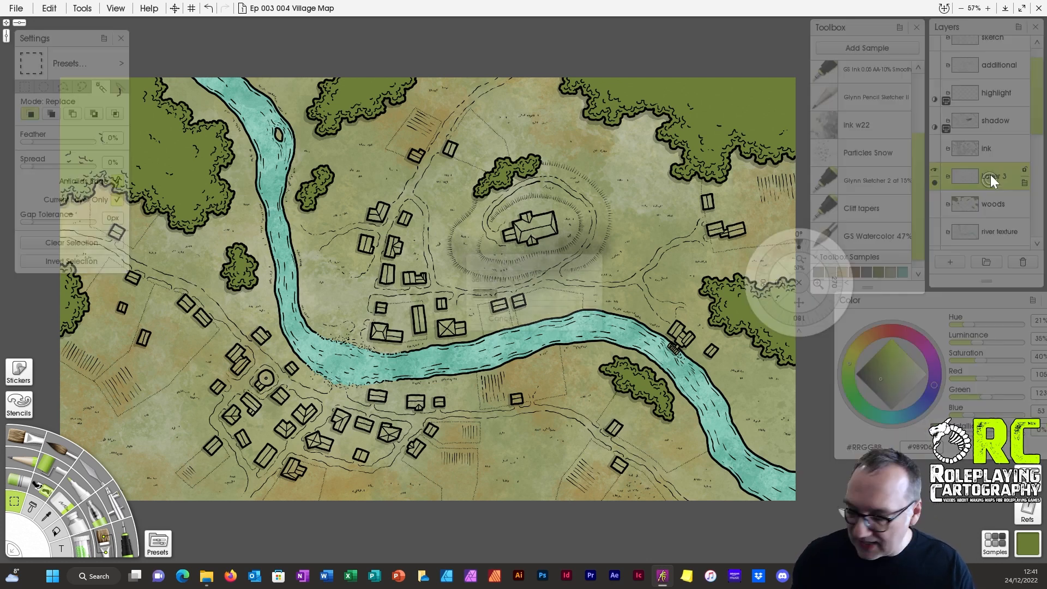
pyautogui.write('woods texture')
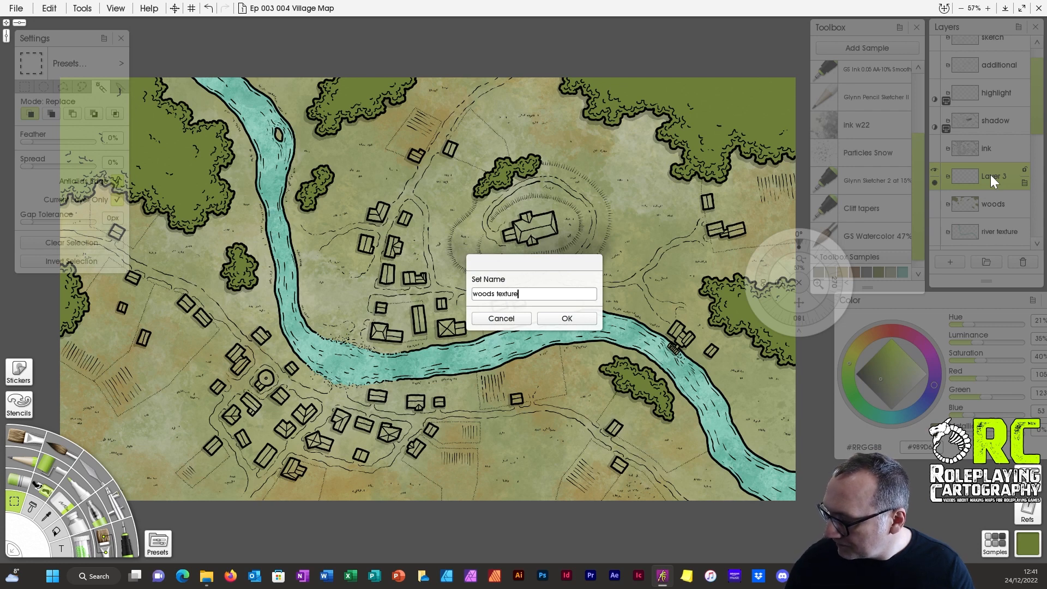
pyautogui.press('Return')
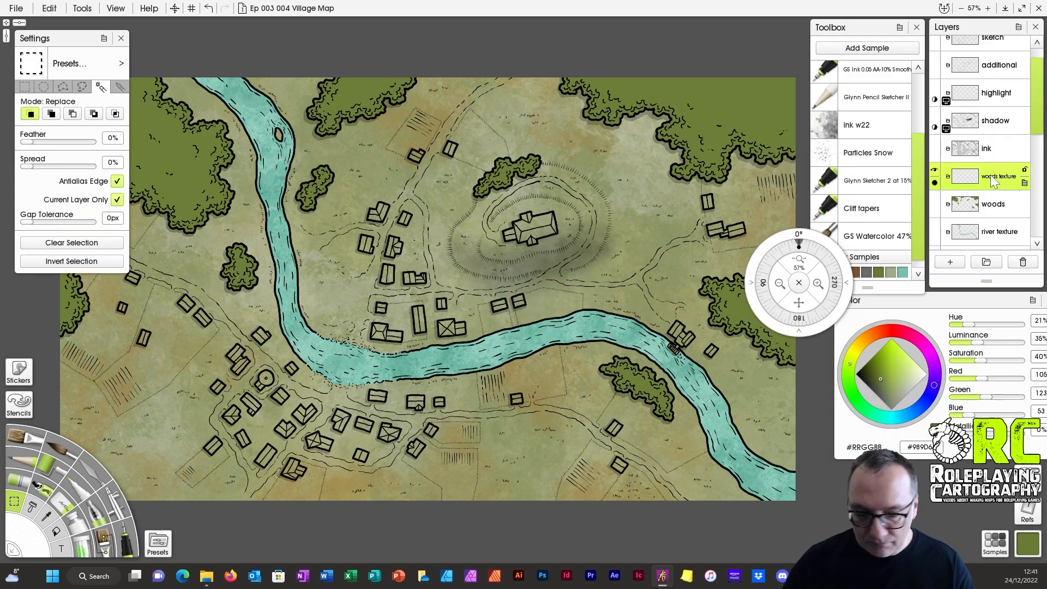
# Select the woods layer's painted areas and brush lighter green texture over the woodlands with the ink w22 brush.
pyautogui.click(992, 206)
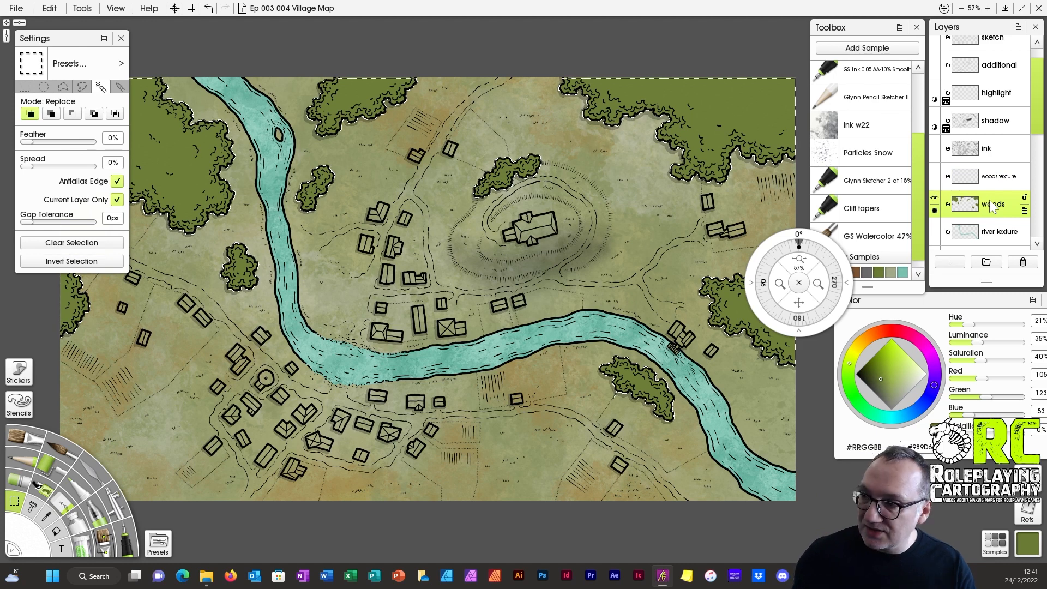
pyautogui.click(111, 546)
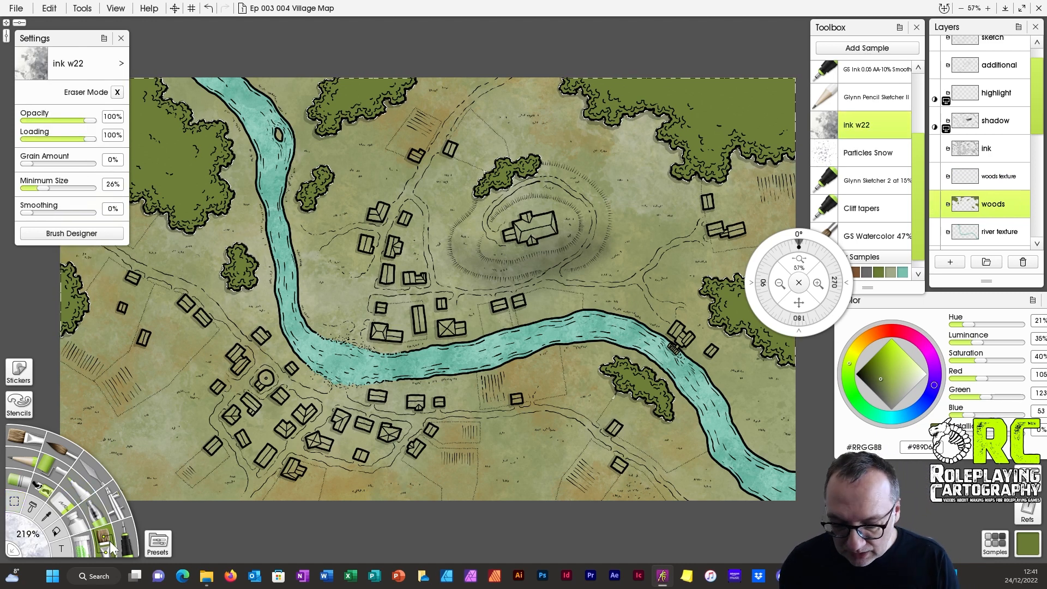
pyautogui.click(879, 273)
pyautogui.click(888, 378)
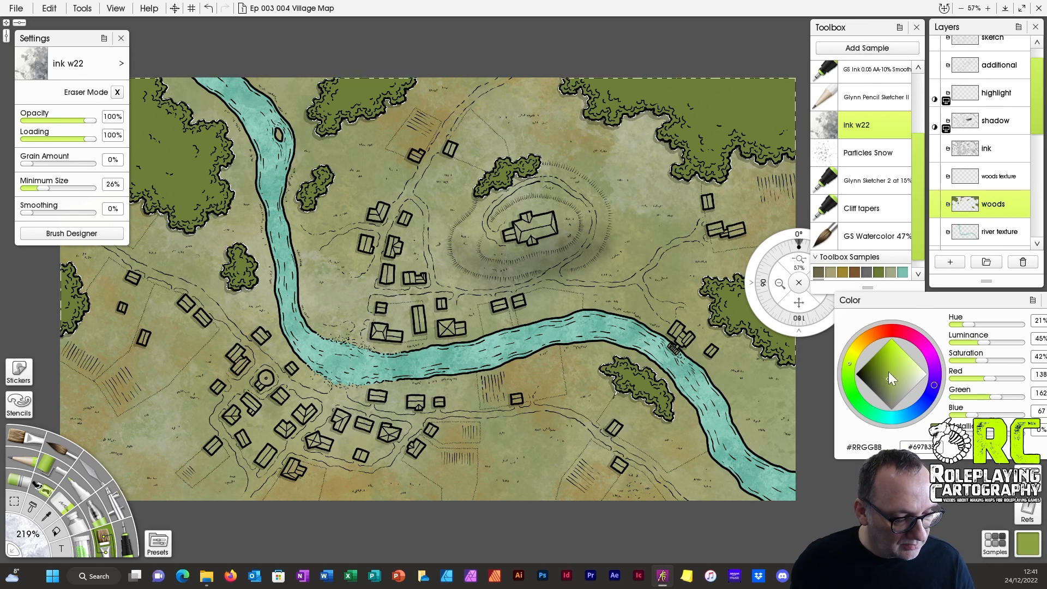
pyautogui.moveTo(645, 102)
pyautogui.mouseDown()
pyautogui.moveTo(718, 96)
pyautogui.moveTo(703, 185)
pyautogui.mouseUp()
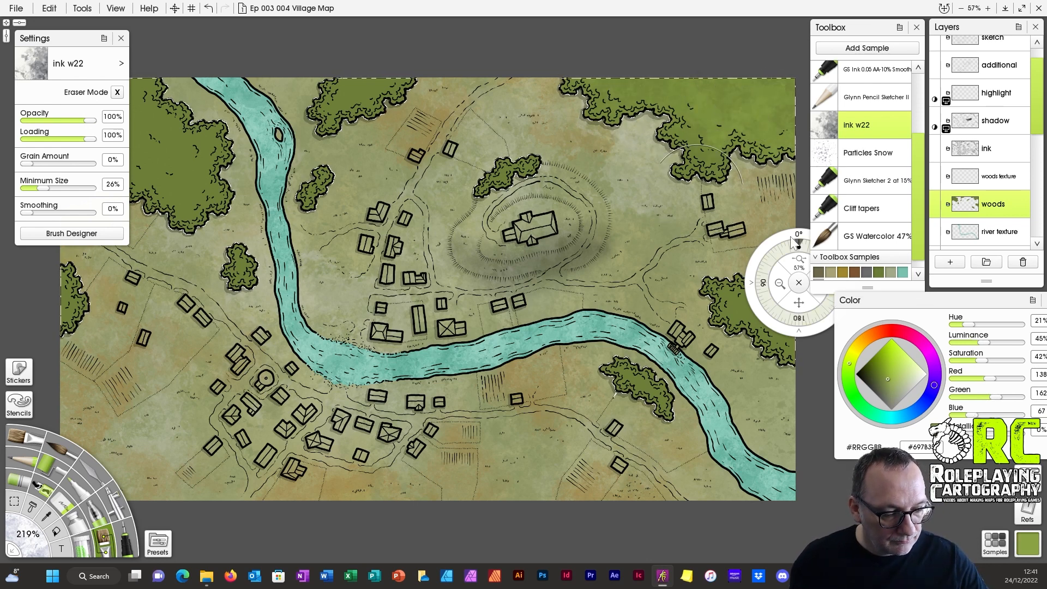
pyautogui.moveTo(783, 240)
pyautogui.mouseDown()
pyautogui.moveTo(868, 338)
pyautogui.moveTo(892, 347)
pyautogui.mouseUp()
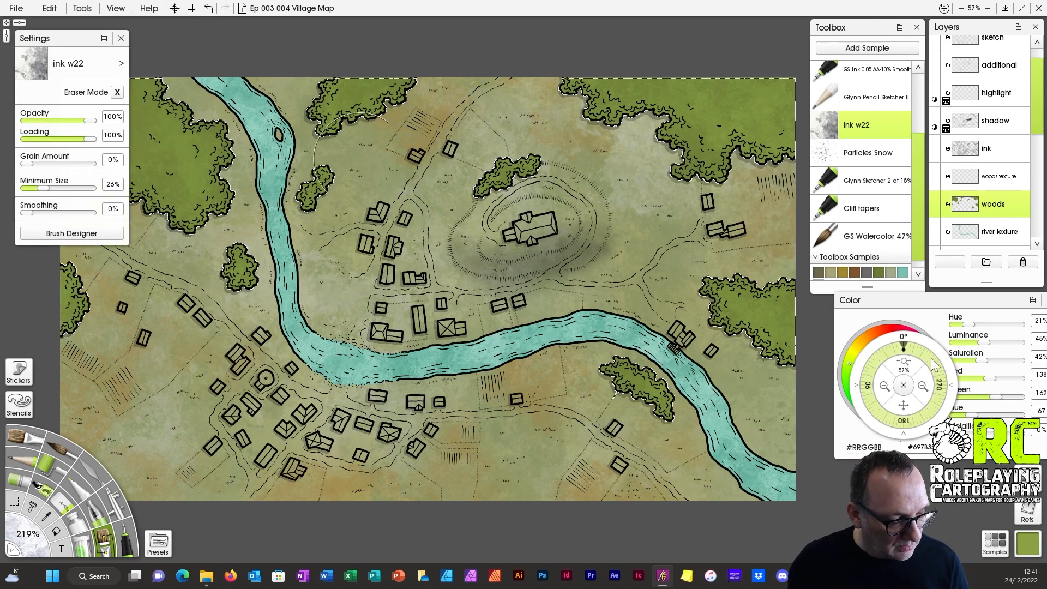
pyautogui.moveTo(939, 357); pyautogui.dragTo(874, 449)
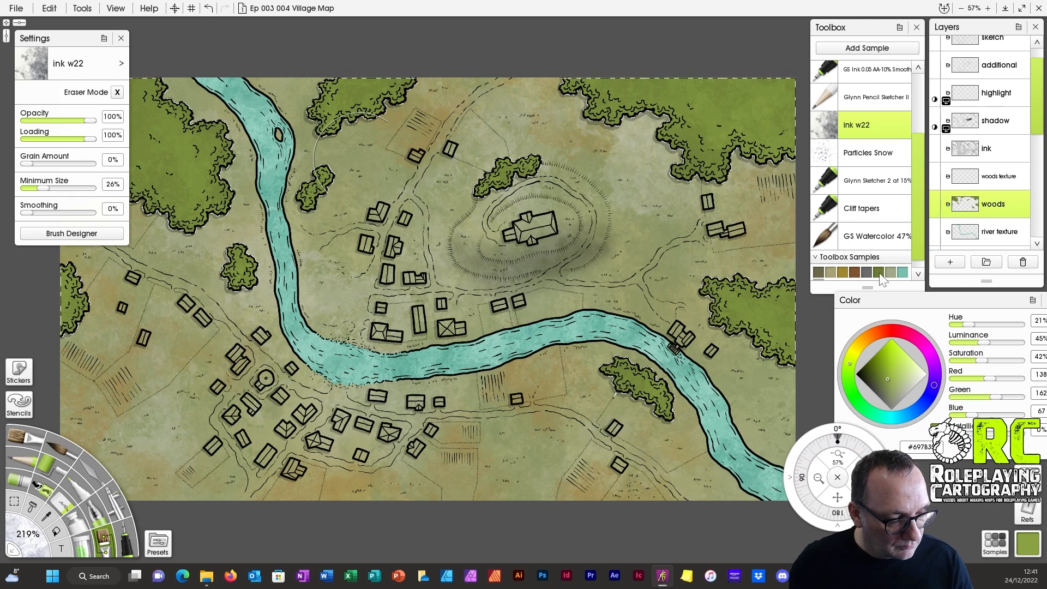
# Brush darker green texture over the woodlands with the ink w22 brush, and clear the selection.
pyautogui.click(881, 379)
pyautogui.click(874, 377)
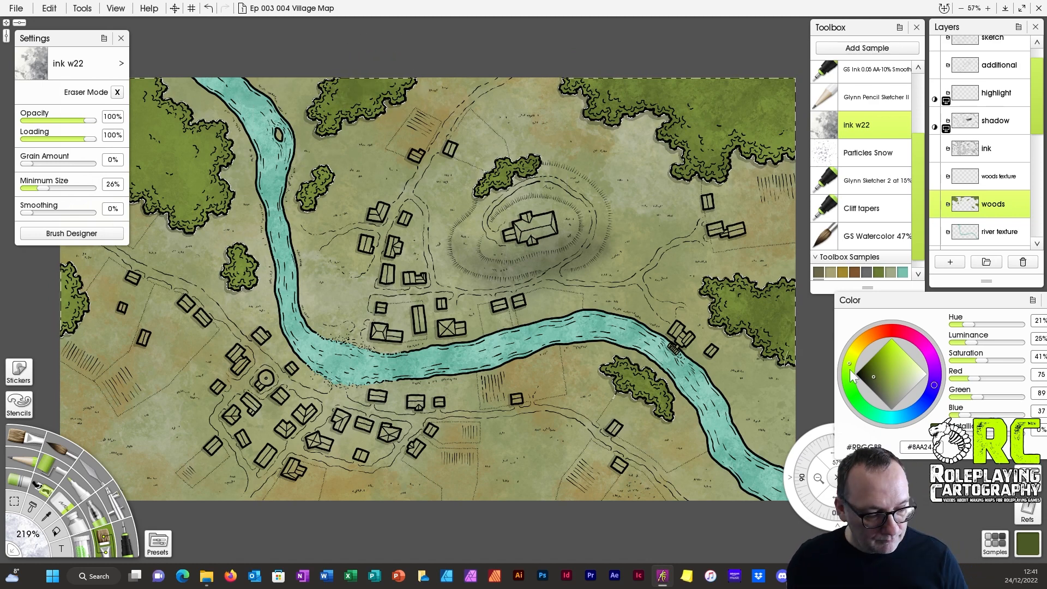
pyautogui.moveTo(837, 497); pyautogui.dragTo(944, 506)
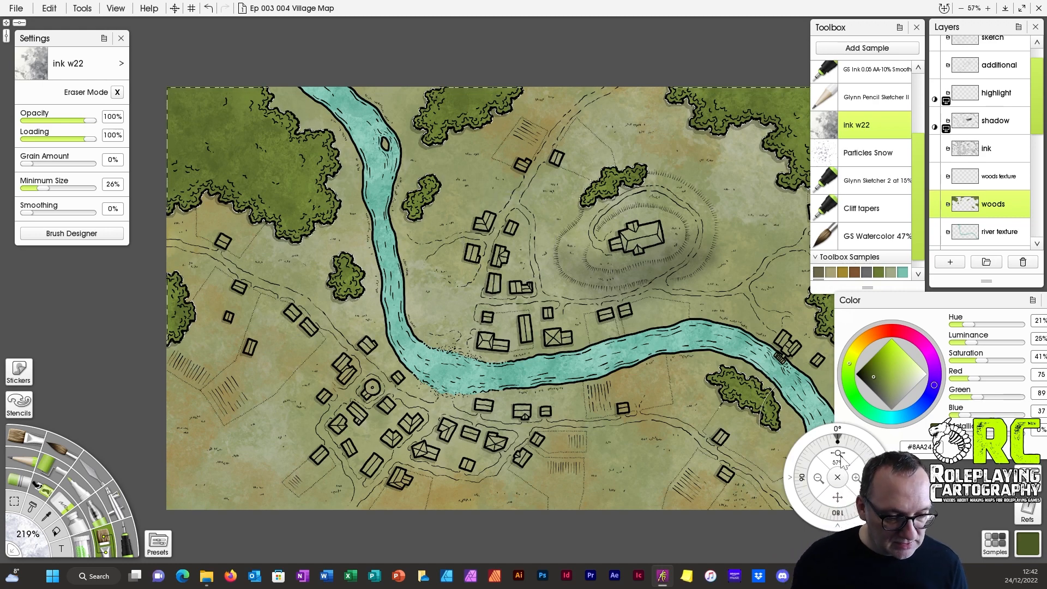
pyautogui.moveTo(837, 456)
pyautogui.mouseDown()
pyautogui.moveTo(805, 458)
pyautogui.moveTo(822, 457)
pyautogui.mouseUp()
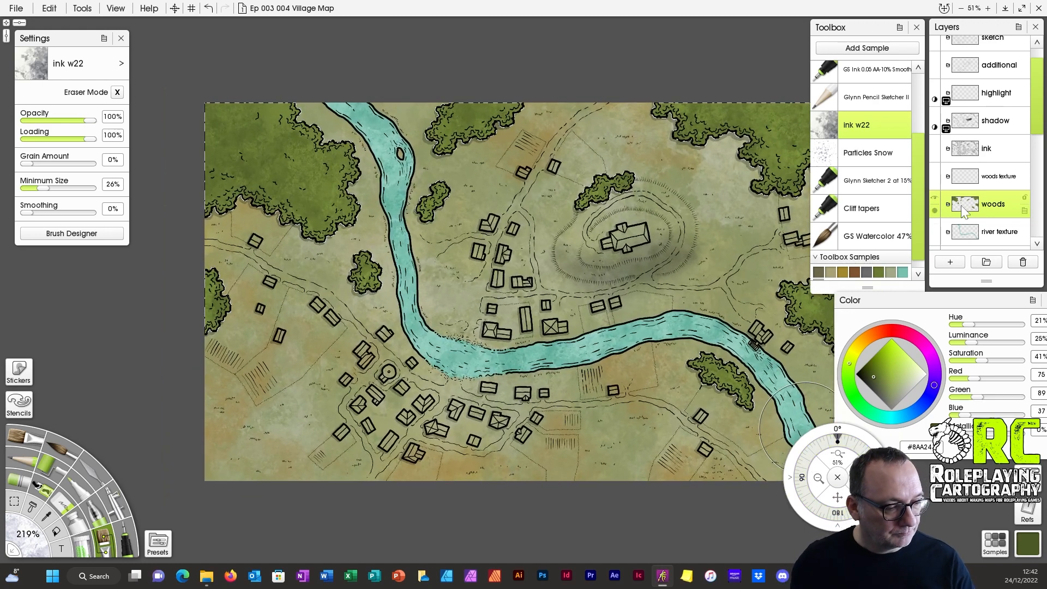
pyautogui.click(14, 500)
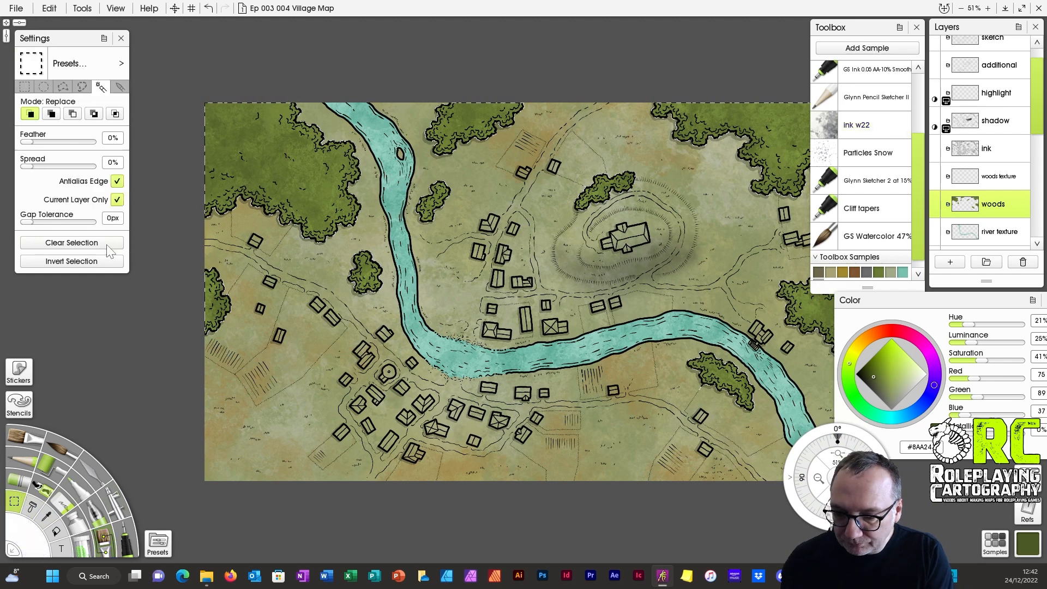
pyautogui.click(72, 242)
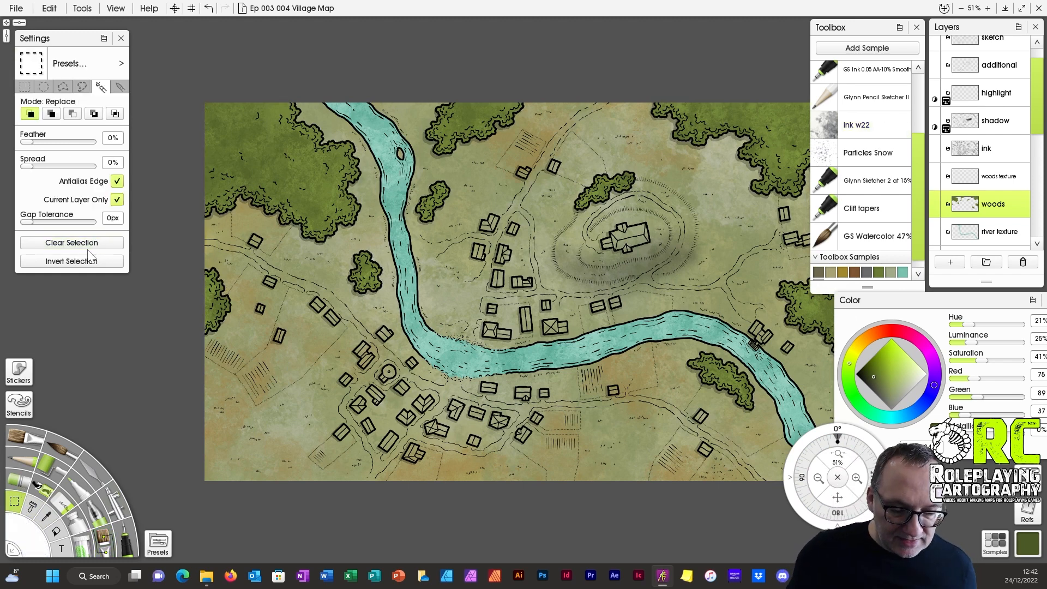
# Add a layer named "buildings" directly above the woods texture layer.
pyautogui.moveTo(851, 470); pyautogui.dragTo(793, 470)
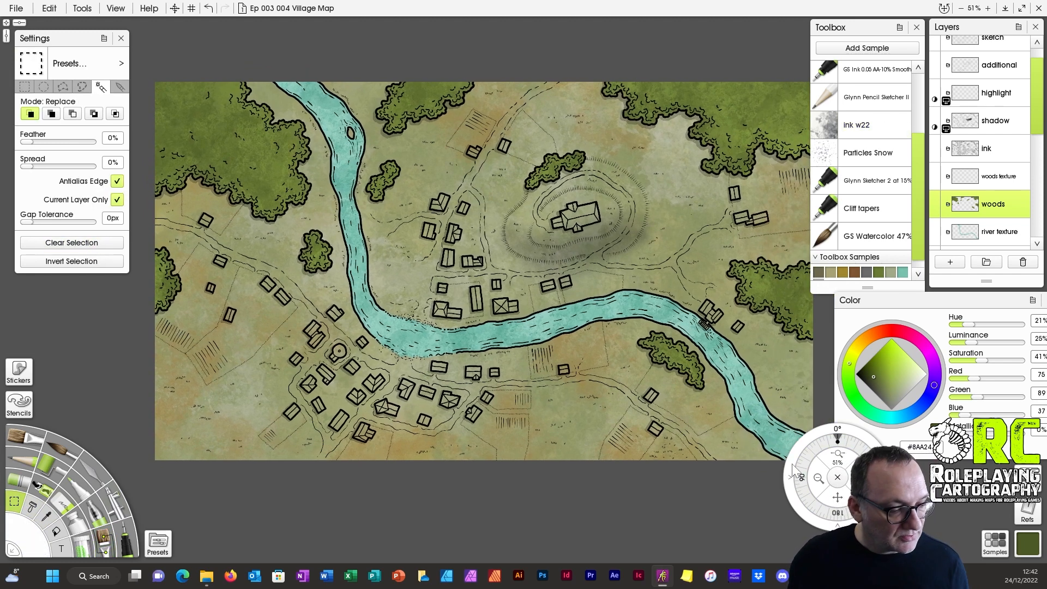
pyautogui.click(999, 176)
pyautogui.click(949, 261)
pyautogui.doubleClick(997, 176)
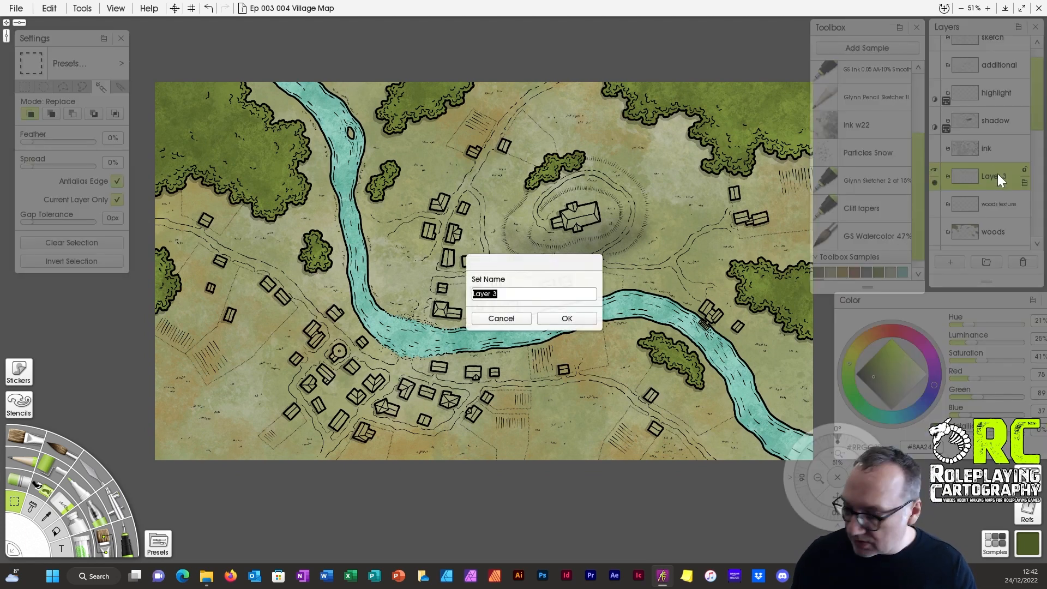
pyautogui.write('buil')
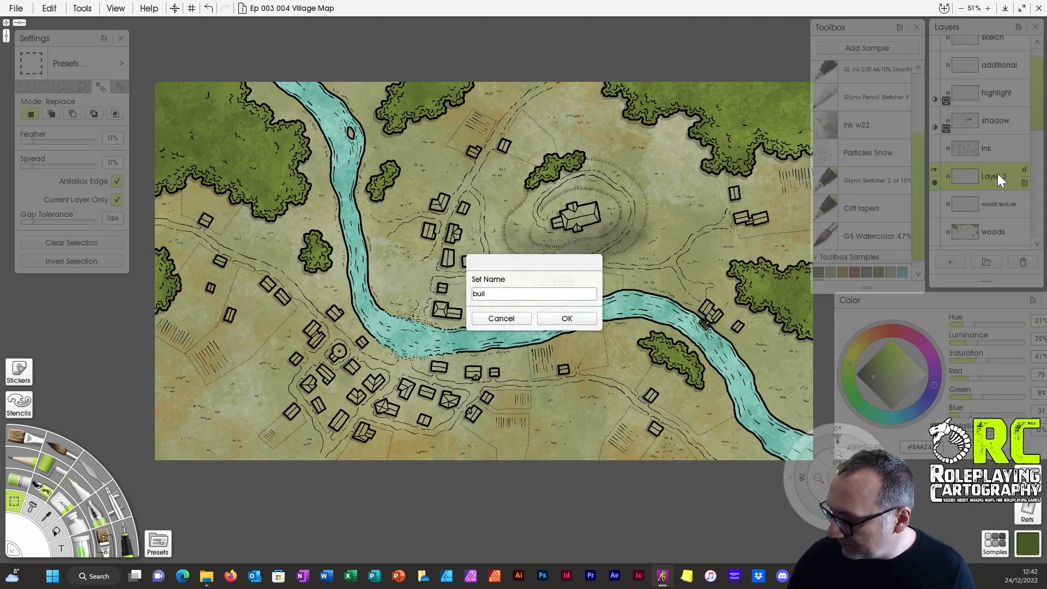
pyautogui.write('dings')
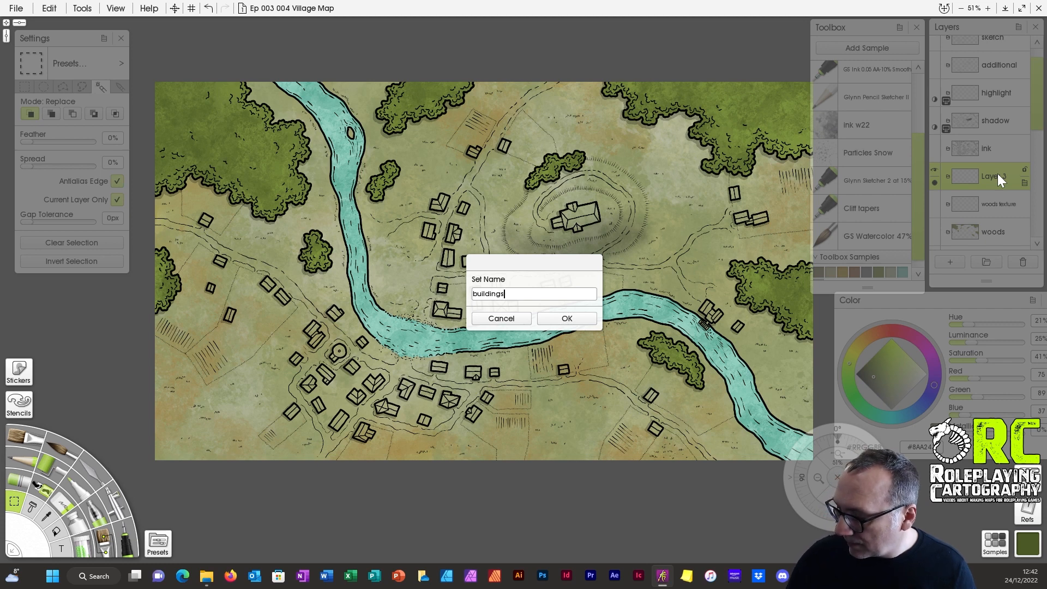
pyautogui.press('Return')
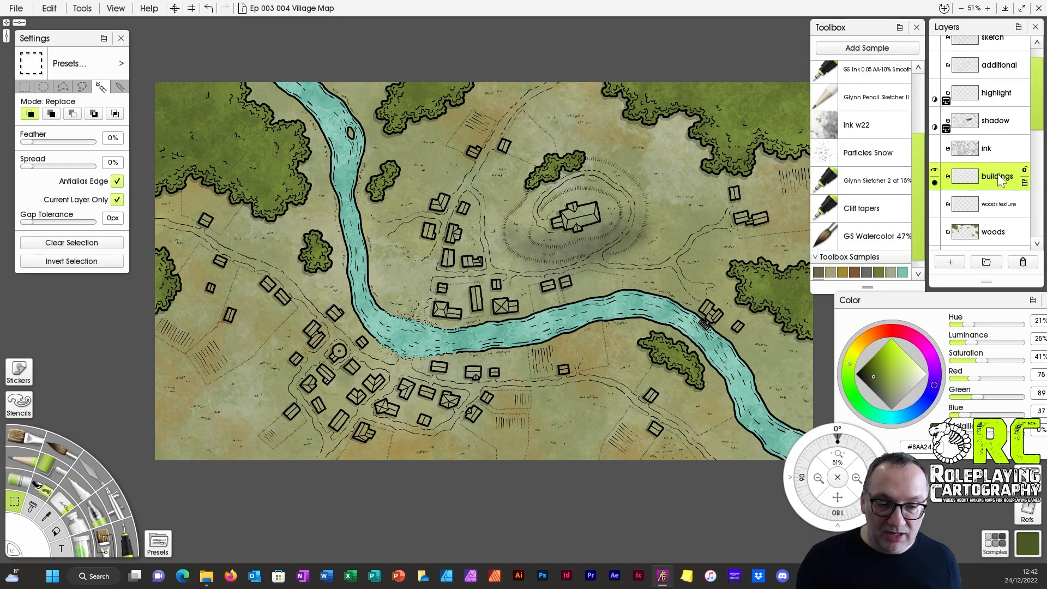
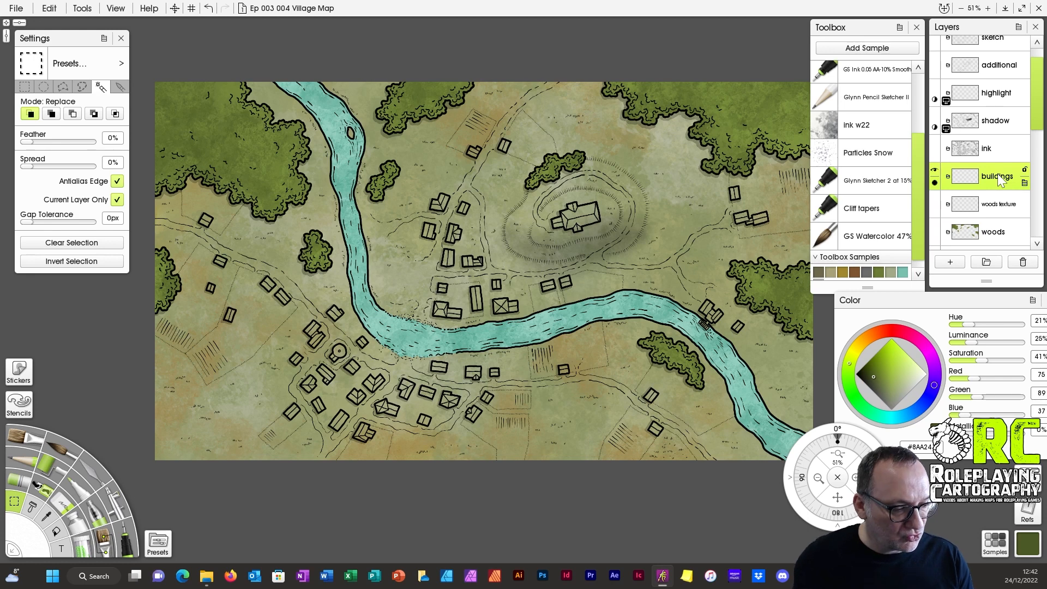
# Select the ink layer's contents, invert the selection to protect the line work, and make the buildings layer active.
pyautogui.scroll(1, 998, 164)
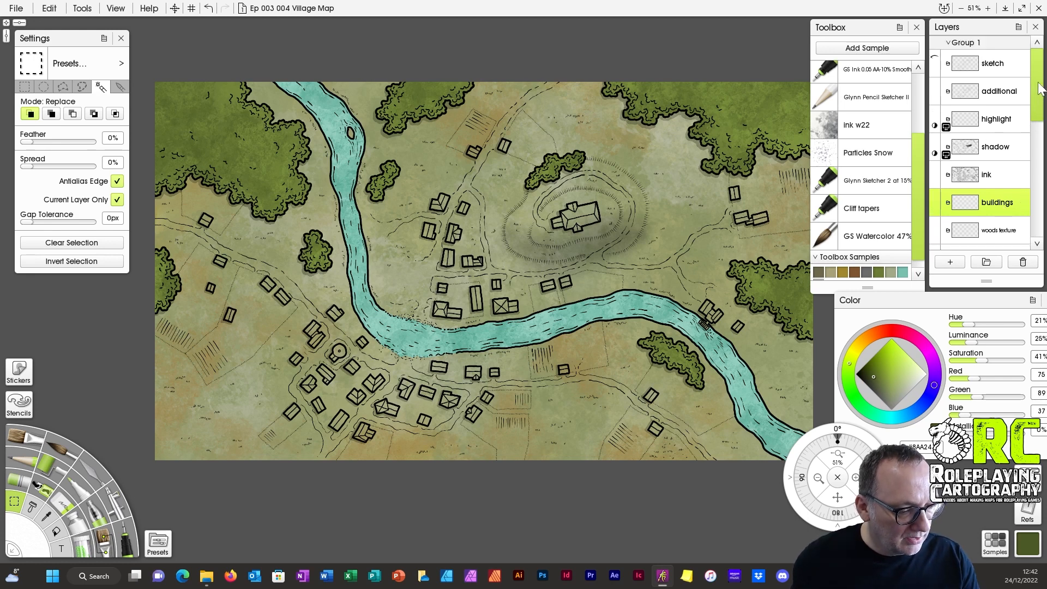
pyautogui.click(995, 177)
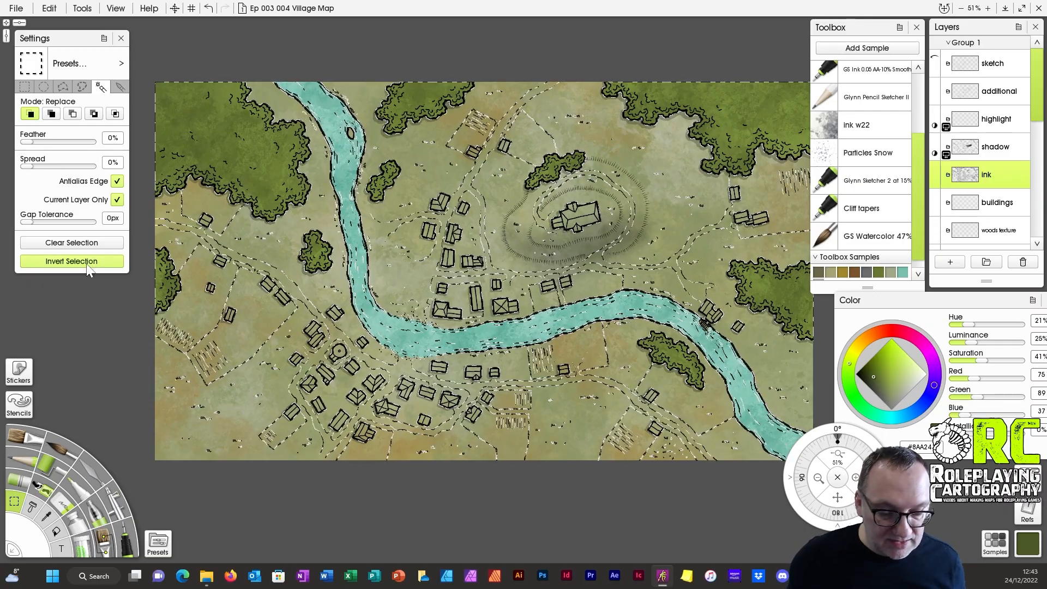
pyautogui.click(995, 207)
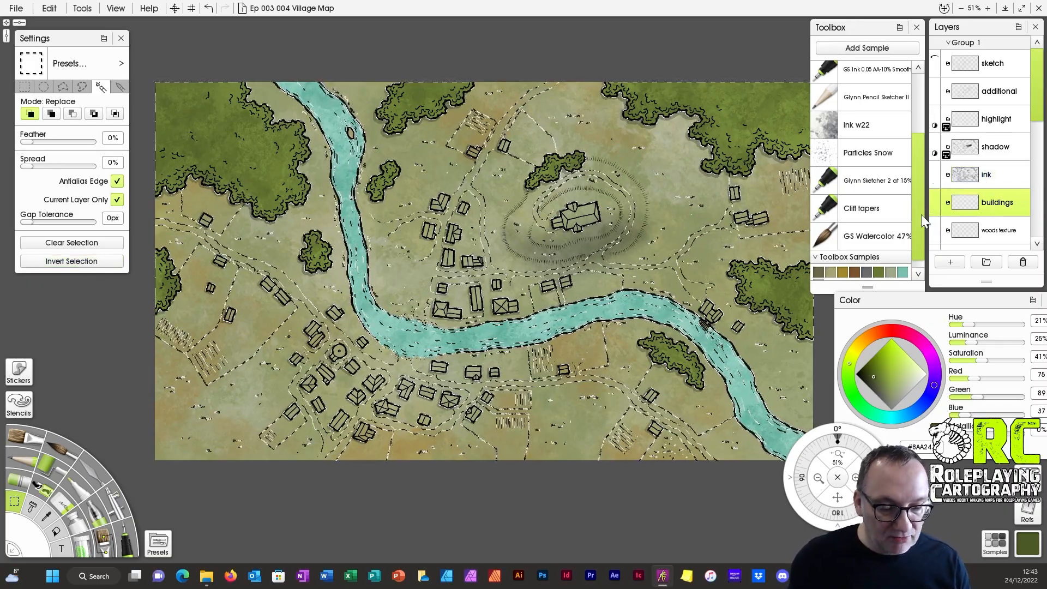
# Mix a light brown with hue 8%, luminance 52% and saturation 34% for the felt pen, and save it as a toolbox sample.
pyautogui.click(80, 487)
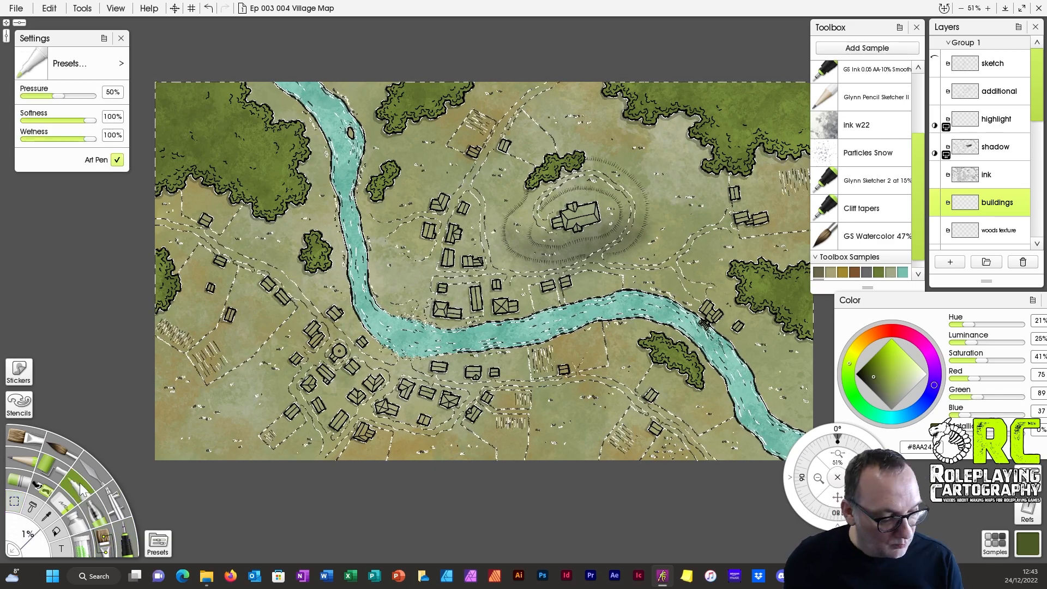
pyautogui.click(872, 335)
pyautogui.moveTo(904, 381); pyautogui.dragTo(892, 385)
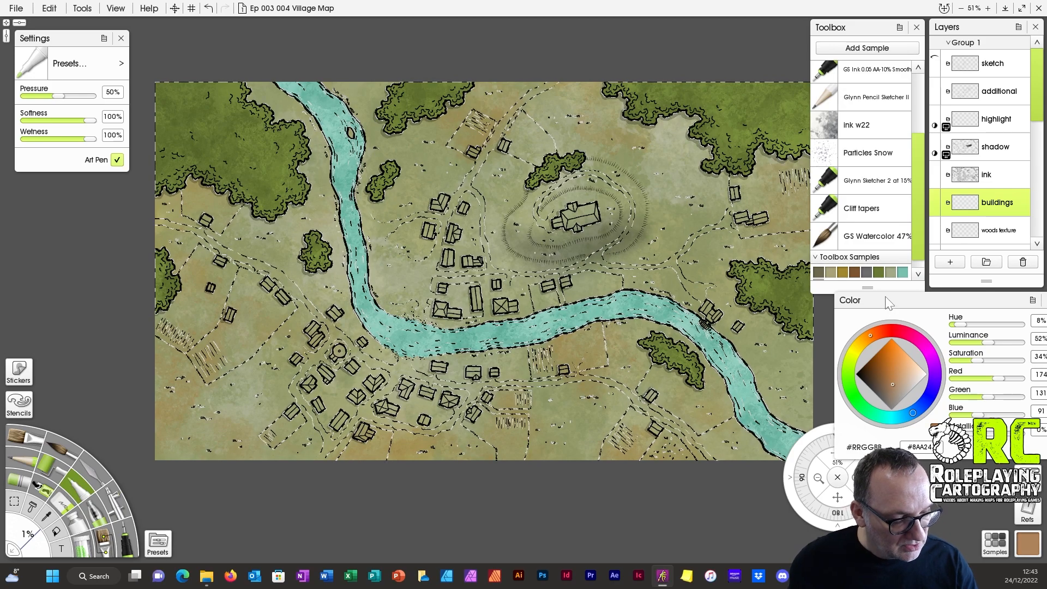
pyautogui.moveTo(885, 296); pyautogui.dragTo(868, 314)
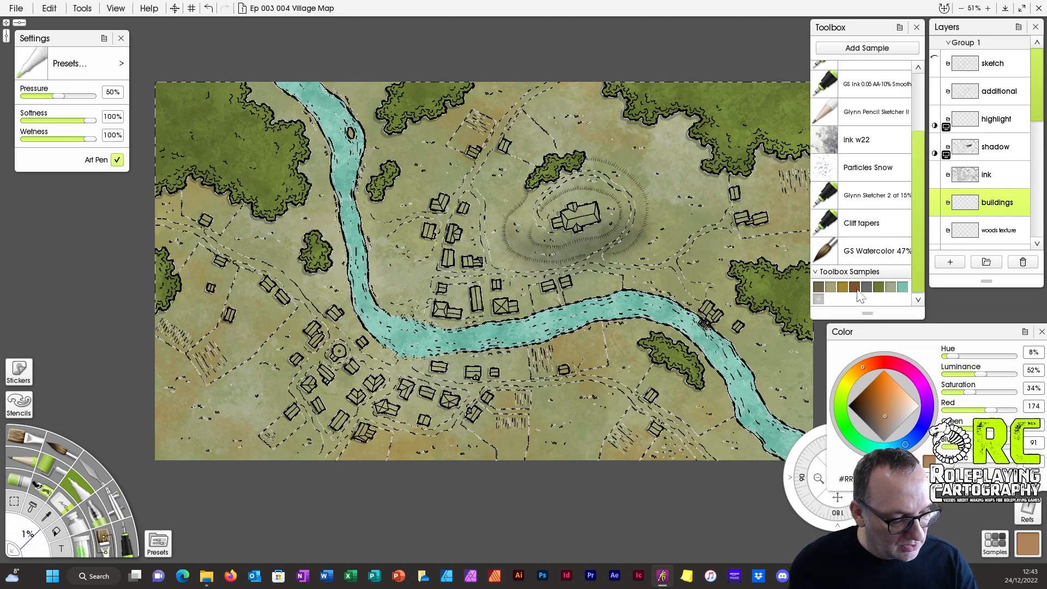
pyautogui.click(818, 299)
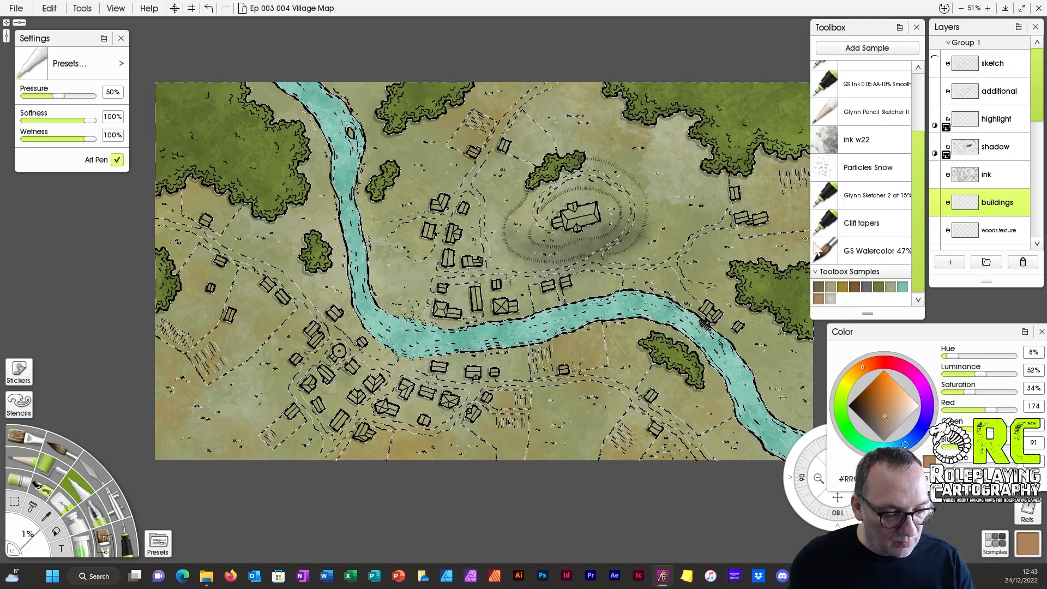
# Colour the two small buildings between the hill and the river light brown with the felt pen at 80% size.
pyautogui.moveTo(789, 453); pyautogui.dragTo(810, 440)
pyautogui.moveTo(772, 483); pyautogui.dragTo(670, 543)
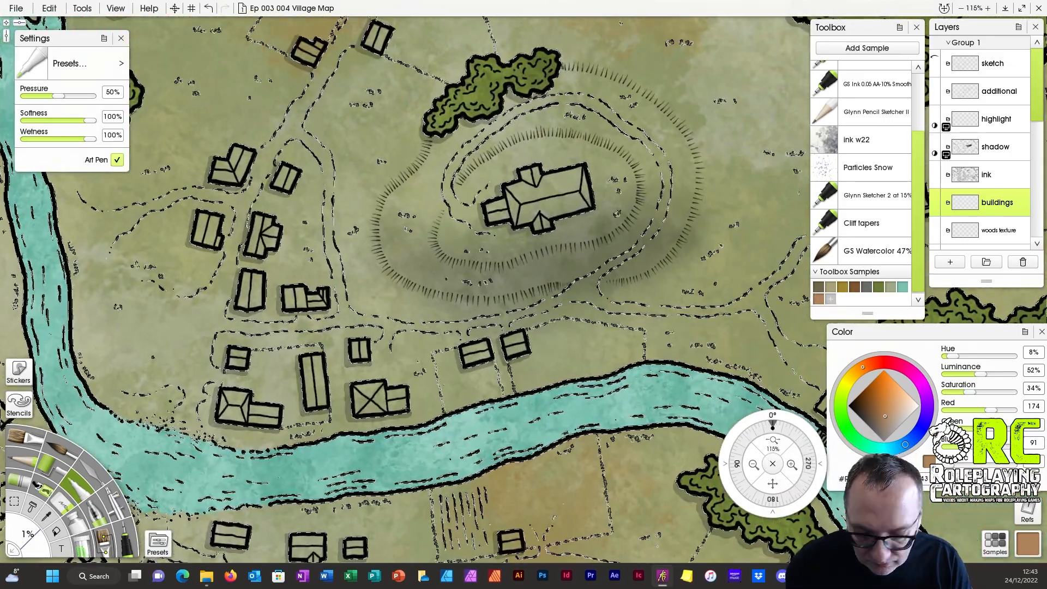
pyautogui.moveTo(22, 545); pyautogui.dragTo(40, 528)
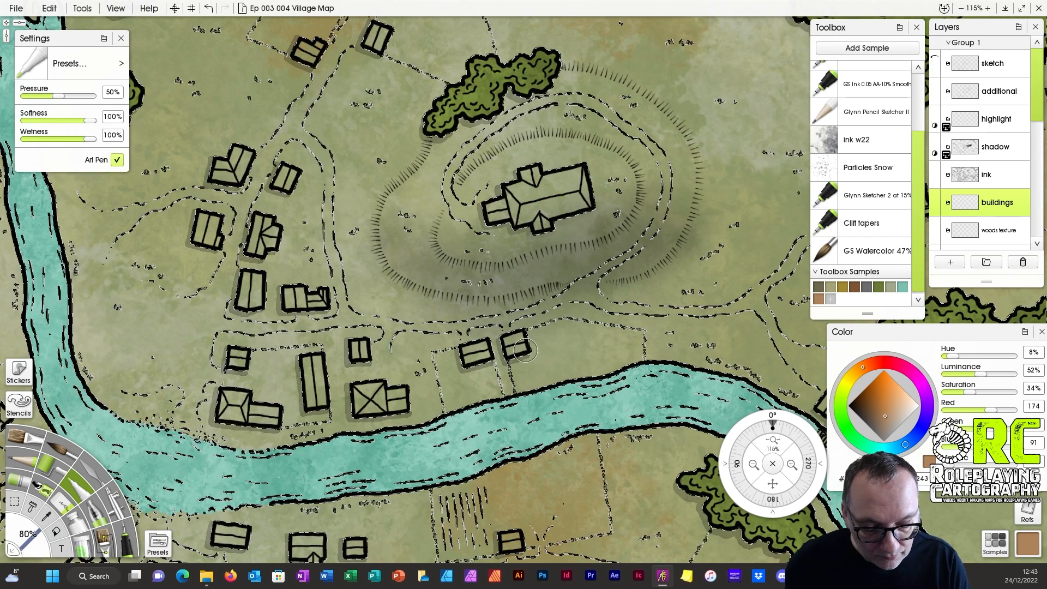
pyautogui.moveTo(498, 347); pyautogui.dragTo(482, 353)
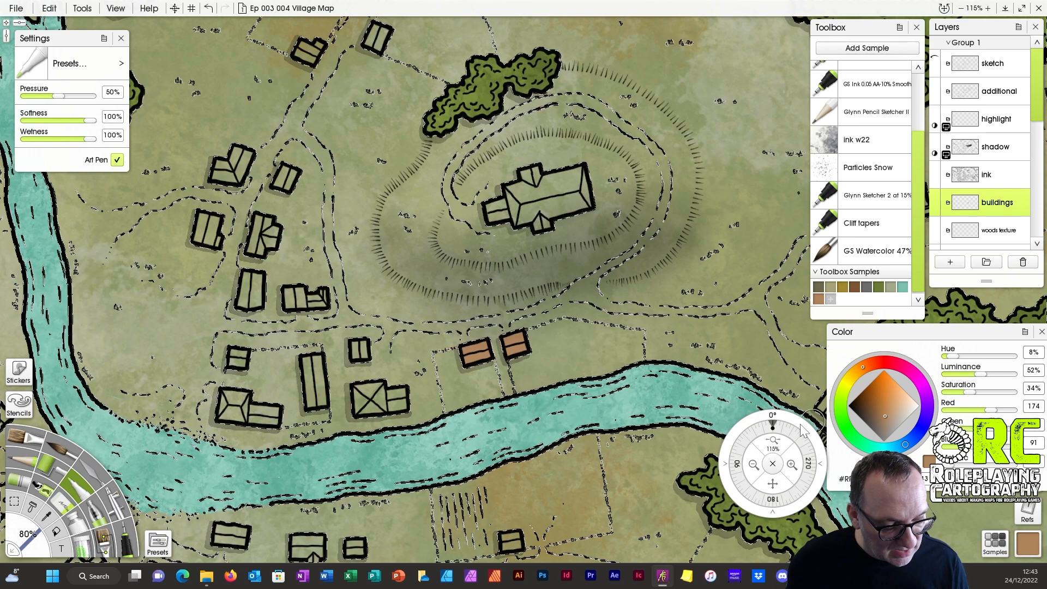
# Check the colour edges around the two small buildings closely, and colour the large hilltop building light brown with the felt pen.
pyautogui.moveTo(780, 419); pyautogui.dragTo(756, 306)
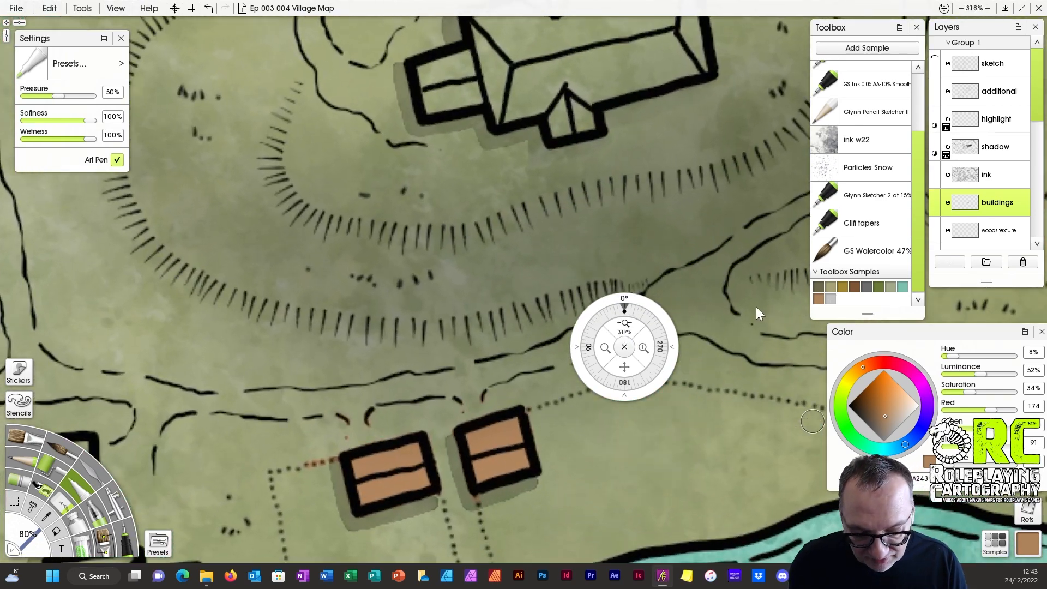
pyautogui.moveTo(624, 366); pyautogui.dragTo(725, 241)
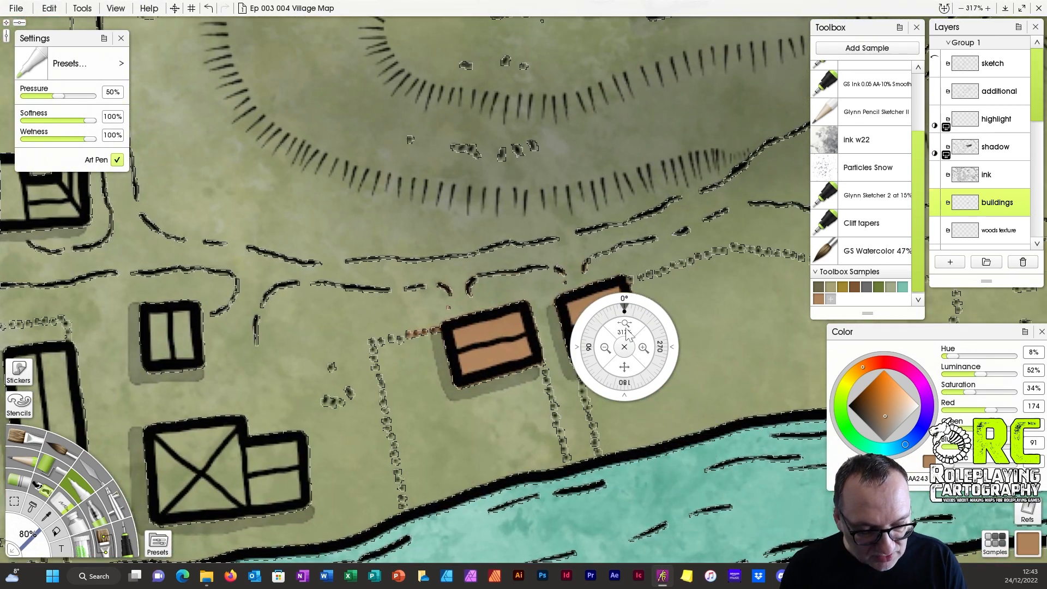
pyautogui.moveTo(624, 323); pyautogui.dragTo(758, 320)
pyautogui.moveTo(623, 368); pyautogui.dragTo(785, 248)
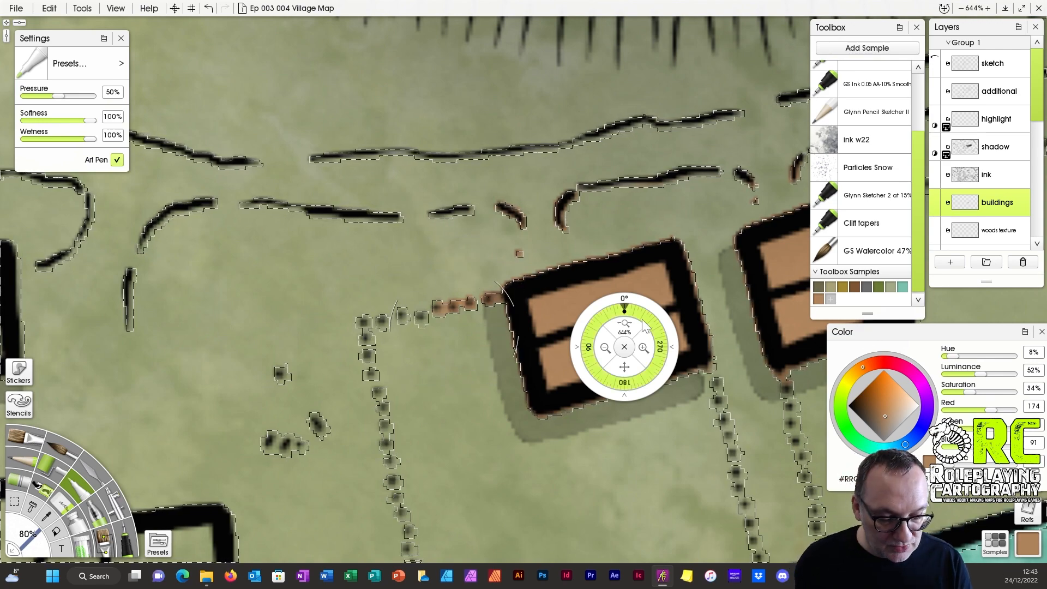
pyautogui.moveTo(627, 329); pyautogui.dragTo(351, 401)
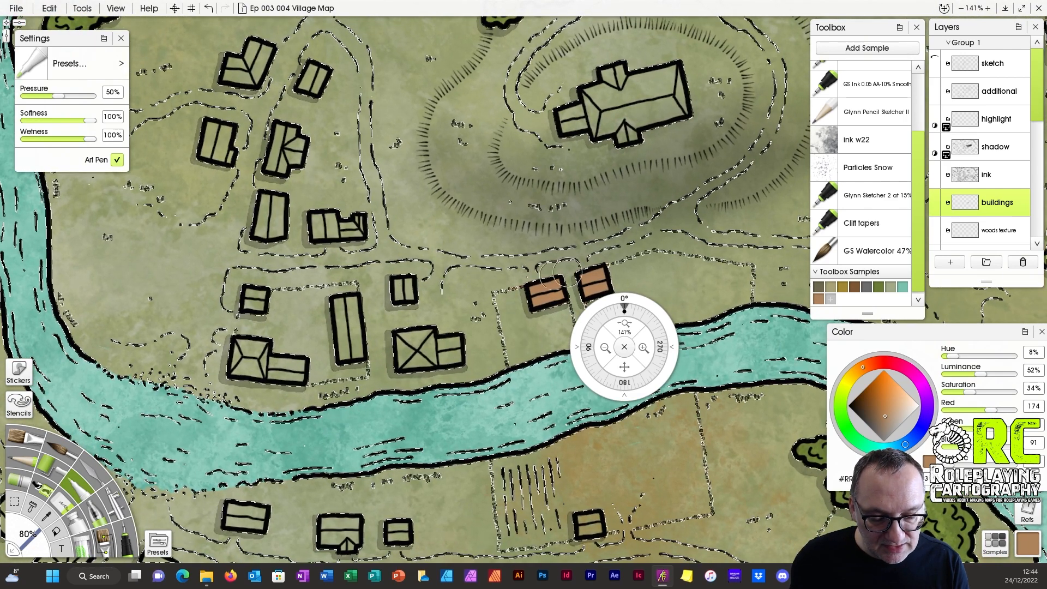
pyautogui.moveTo(622, 369); pyautogui.dragTo(557, 501)
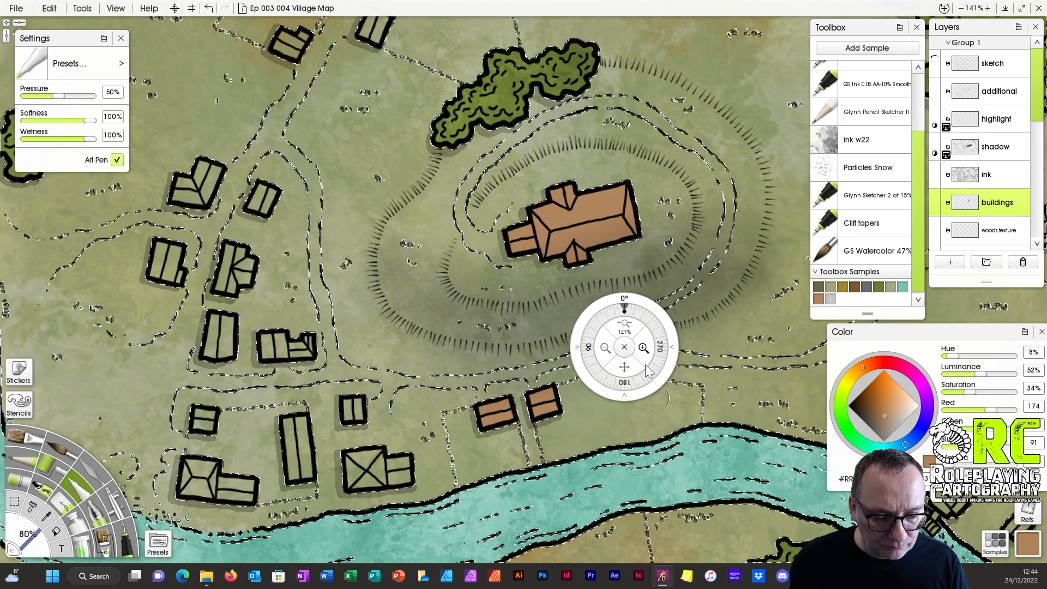
# Undo the felt pen colouring of the hilltop building and the two small buildings.
pyautogui.hotkey('ctrl', 'z')
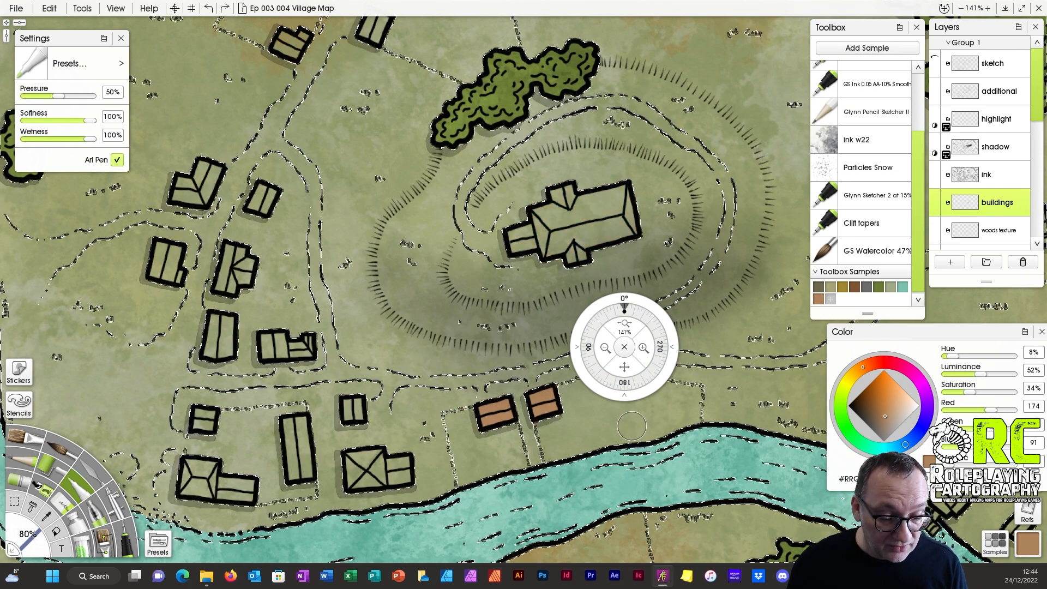
pyautogui.hotkey('ctrl', 'z')
pyautogui.hotkey('ctrl', 'z')
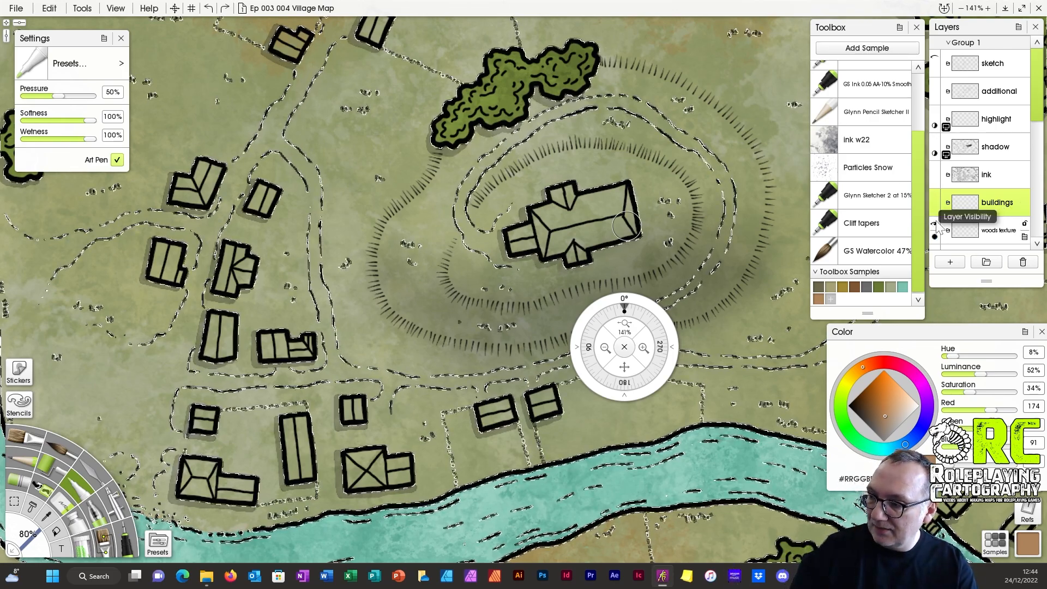
# Flood-fill the two small buildings between the hill and the river with light brown on the buildings layer.
pyautogui.click(59, 532)
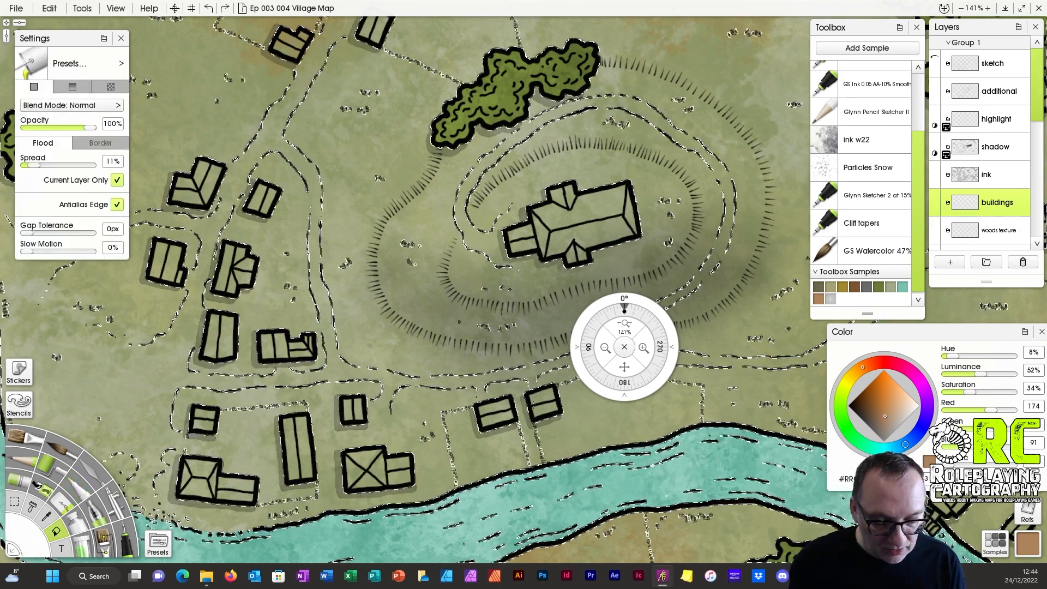
pyautogui.click(542, 403)
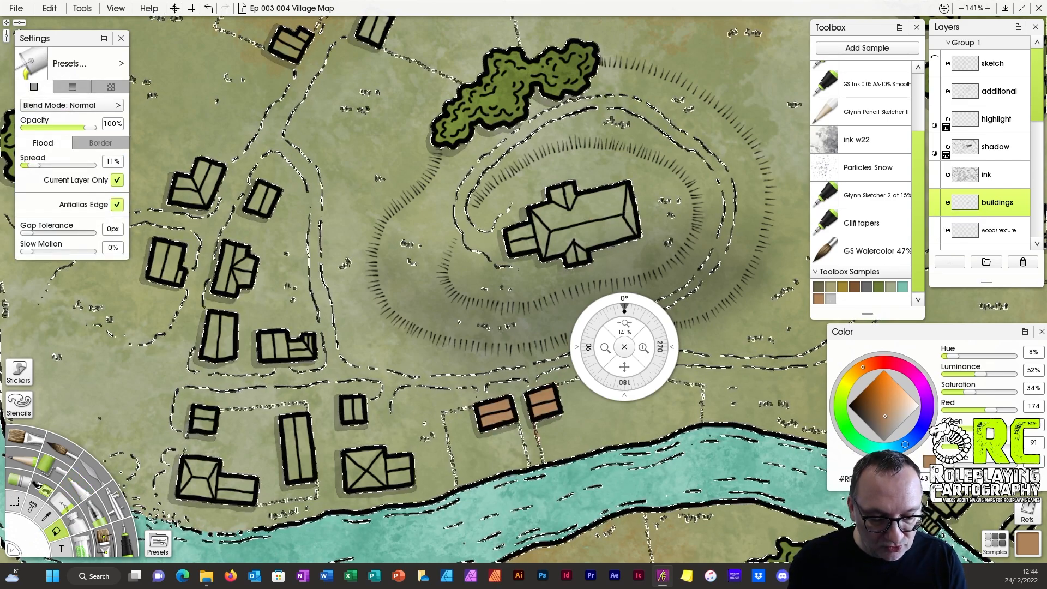
# Flood-fill the large building on the hill with the current brown on the buildings layer.
pyautogui.click(594, 223)
pyautogui.moveTo(624, 323); pyautogui.dragTo(722, 305)
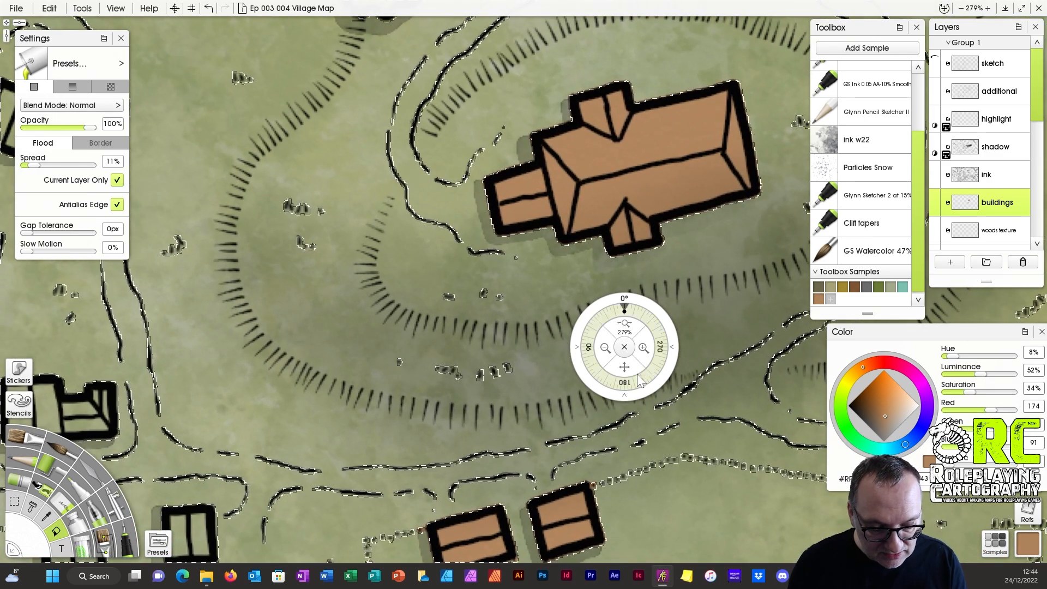
pyautogui.moveTo(624, 367); pyautogui.dragTo(701, 139)
pyautogui.moveTo(624, 323); pyautogui.dragTo(792, 310)
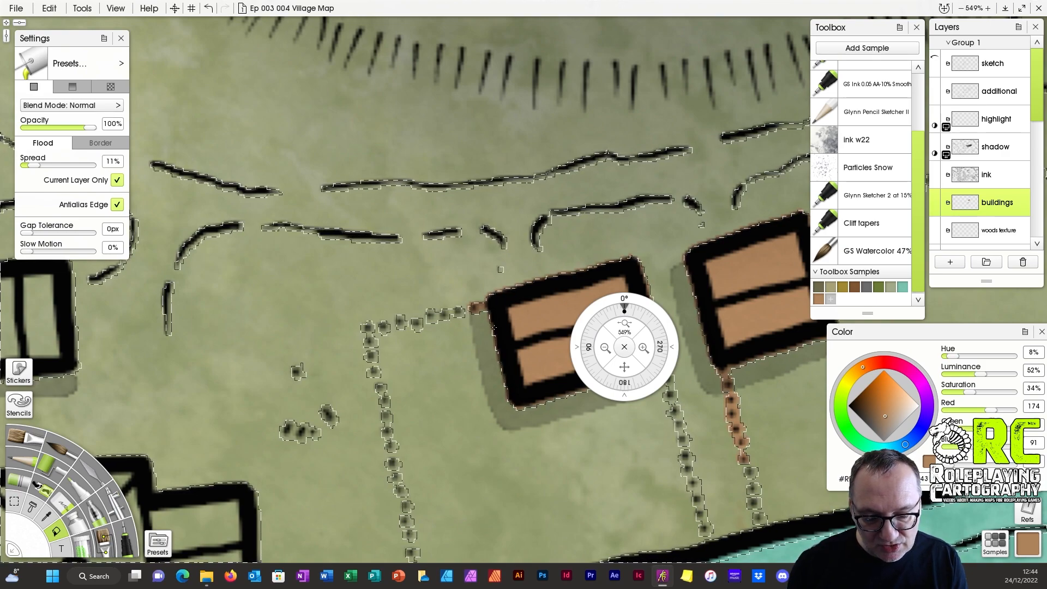
pyautogui.moveTo(608, 330); pyautogui.dragTo(318, 393)
pyautogui.moveTo(624, 367); pyautogui.dragTo(496, 420)
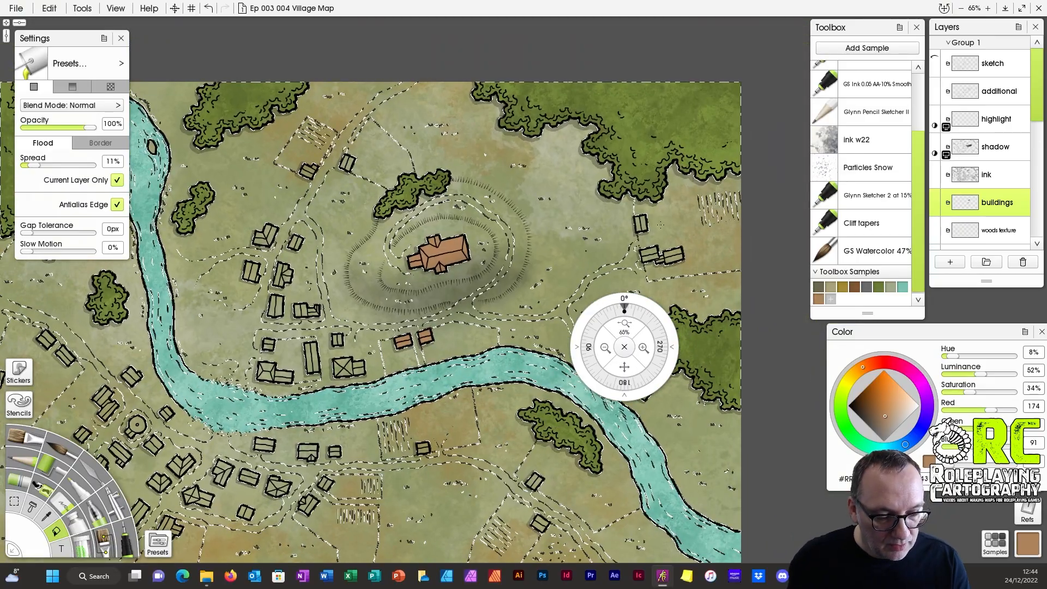
# Flood-fill the houses by the eastern field and the scattered houses southeast of the river with the same brown.
pyautogui.click(670, 255)
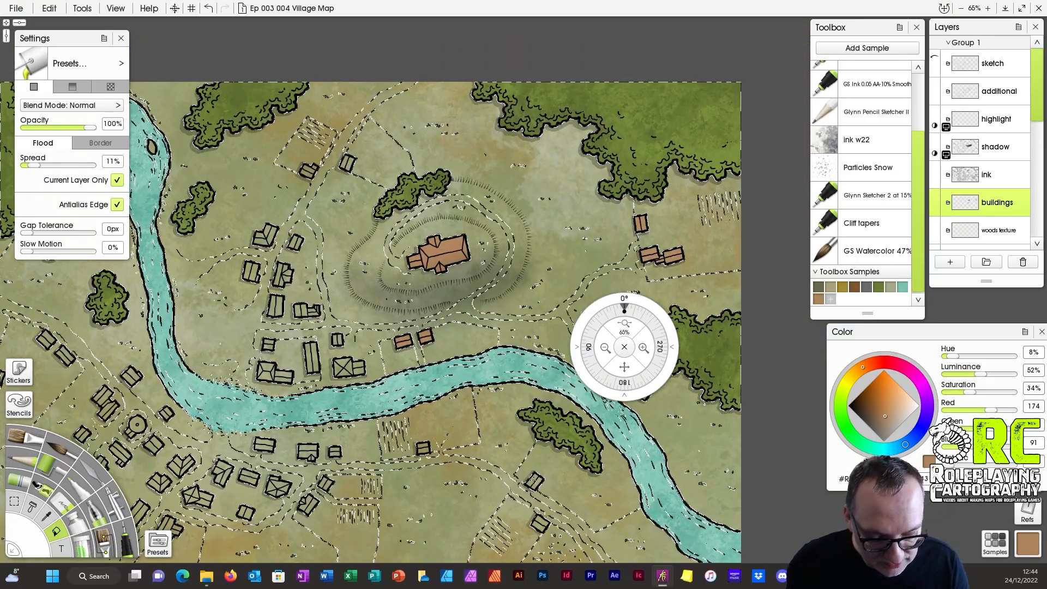
pyautogui.click(534, 480)
pyautogui.click(540, 523)
pyautogui.click(423, 448)
# Flood-fill the houses in the eastern part of the village south of the river with the same brown.
pyautogui.moveTo(624, 367); pyautogui.dragTo(833, 335)
pyautogui.click(542, 420)
pyautogui.click(517, 420)
pyautogui.click(534, 452)
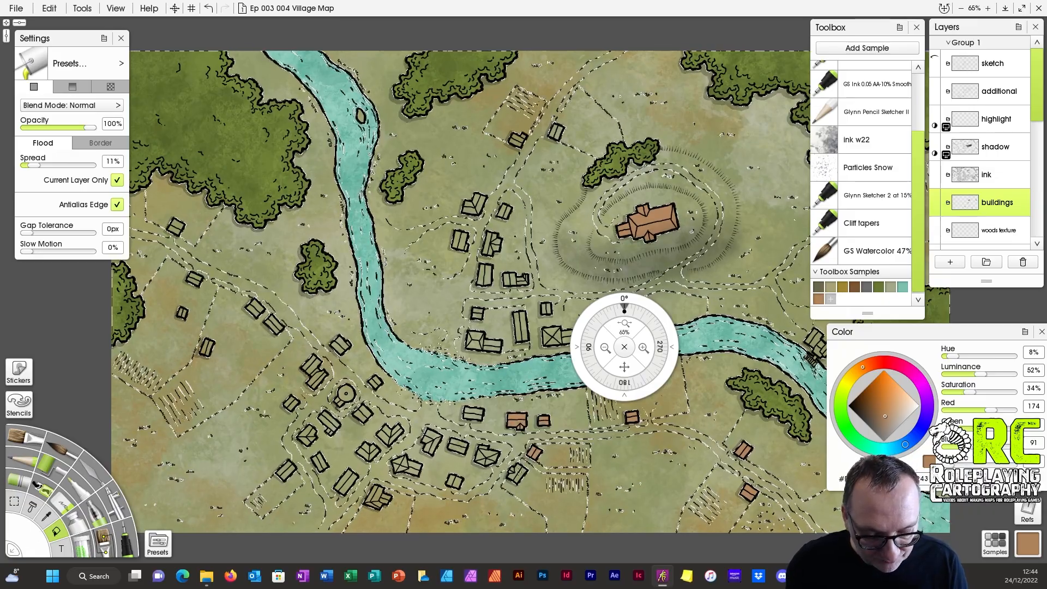
pyautogui.click(517, 473)
pyautogui.click(455, 481)
pyautogui.click(486, 454)
pyautogui.click(457, 446)
pyautogui.click(431, 441)
pyautogui.click(473, 413)
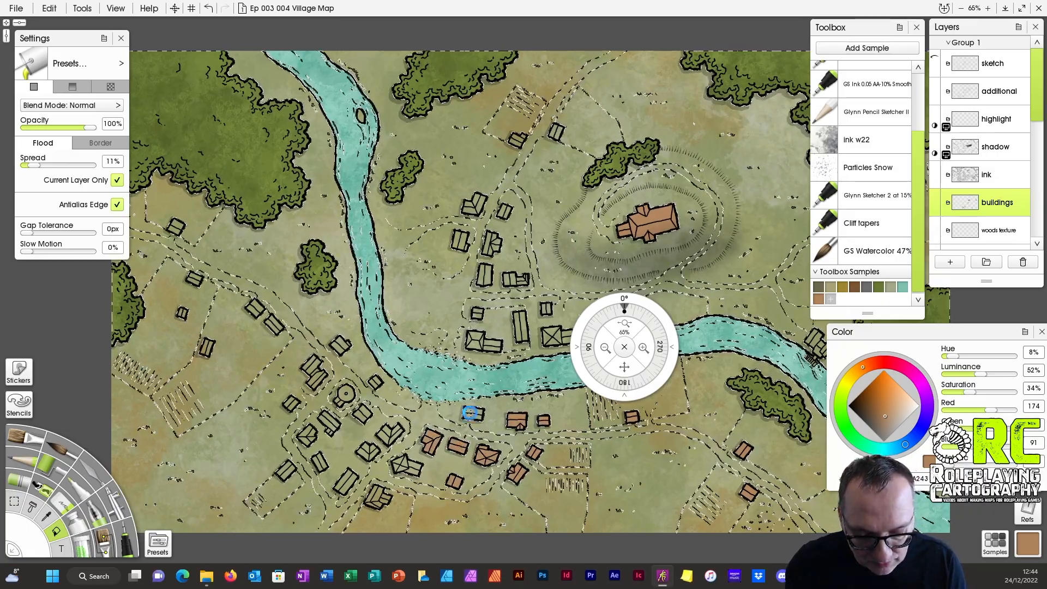
# Flood-fill the group of houses north of the river and west of the hill with the same brown.
pyautogui.click(489, 344)
pyautogui.click(521, 326)
pyautogui.click(477, 314)
pyautogui.click(484, 275)
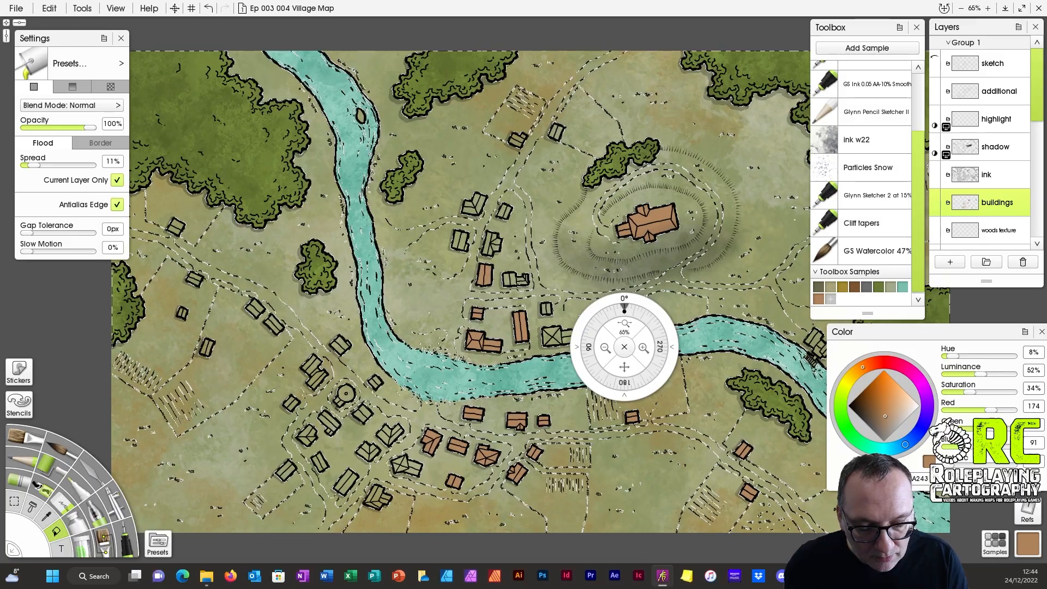
pyautogui.click(512, 280)
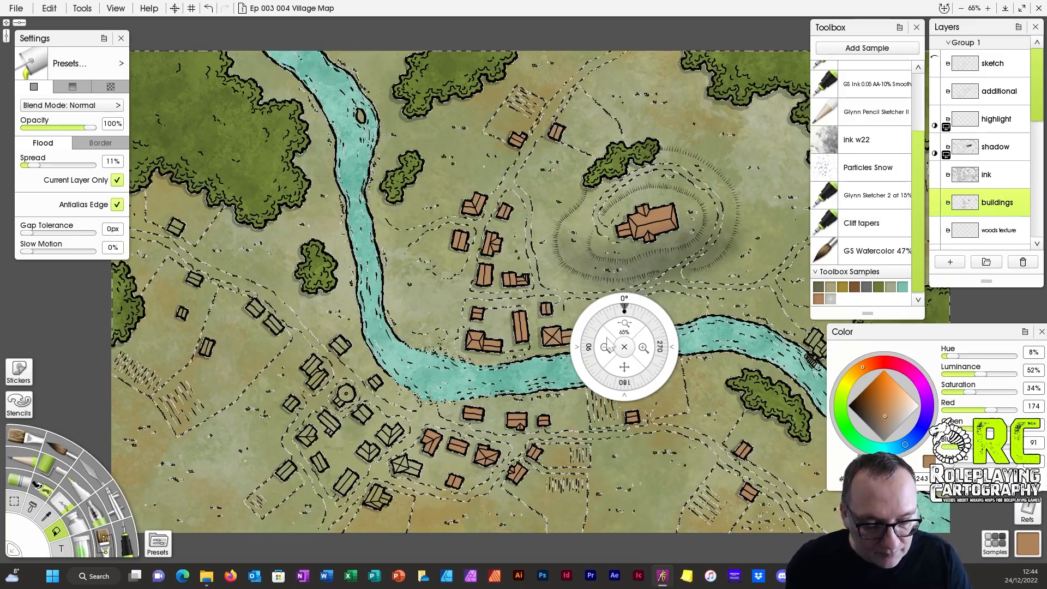
# Flood-fill the remaining southwestern houses, the round building and the eastern riverside buildings with the same brown.
pyautogui.moveTo(626, 374); pyautogui.dragTo(727, 287)
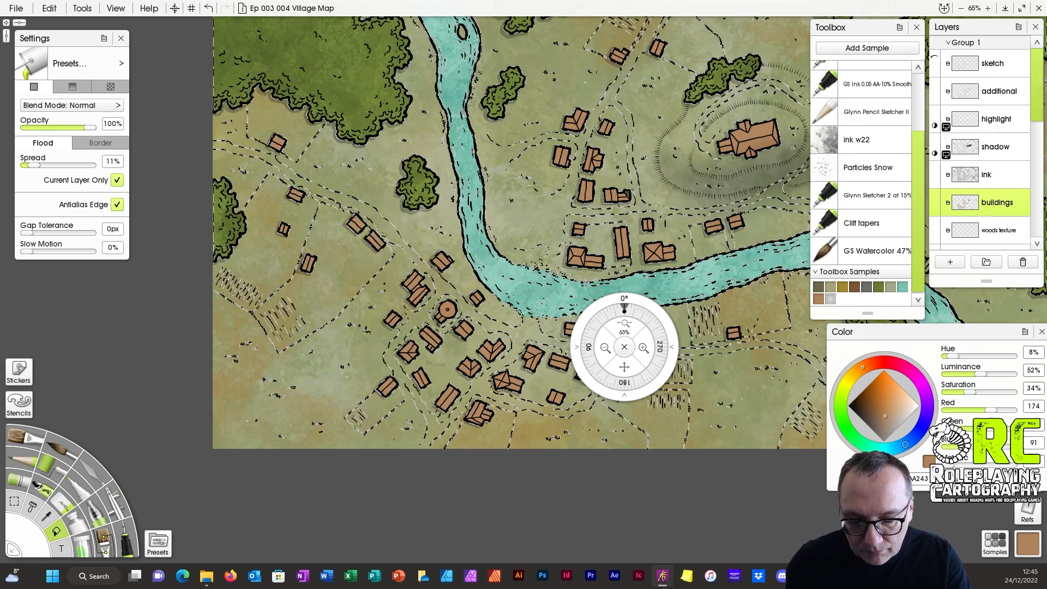
pyautogui.moveTo(624, 324)
pyautogui.mouseDown()
pyautogui.moveTo(591, 323)
pyautogui.moveTo(617, 324)
pyautogui.mouseUp()
pyautogui.moveTo(624, 367); pyautogui.dragTo(279, 506)
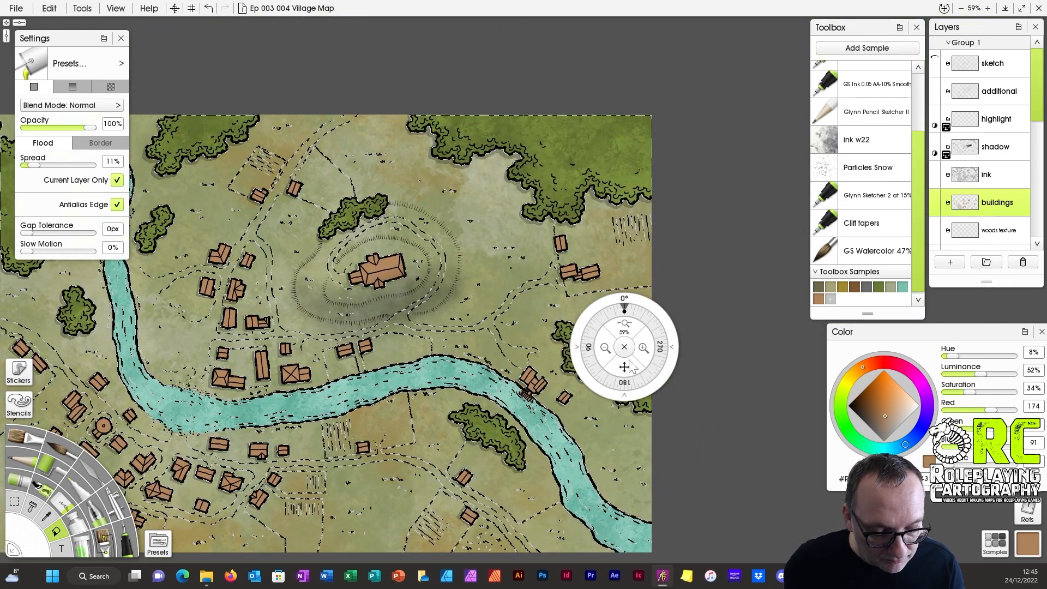
pyautogui.moveTo(624, 366); pyautogui.dragTo(832, 317)
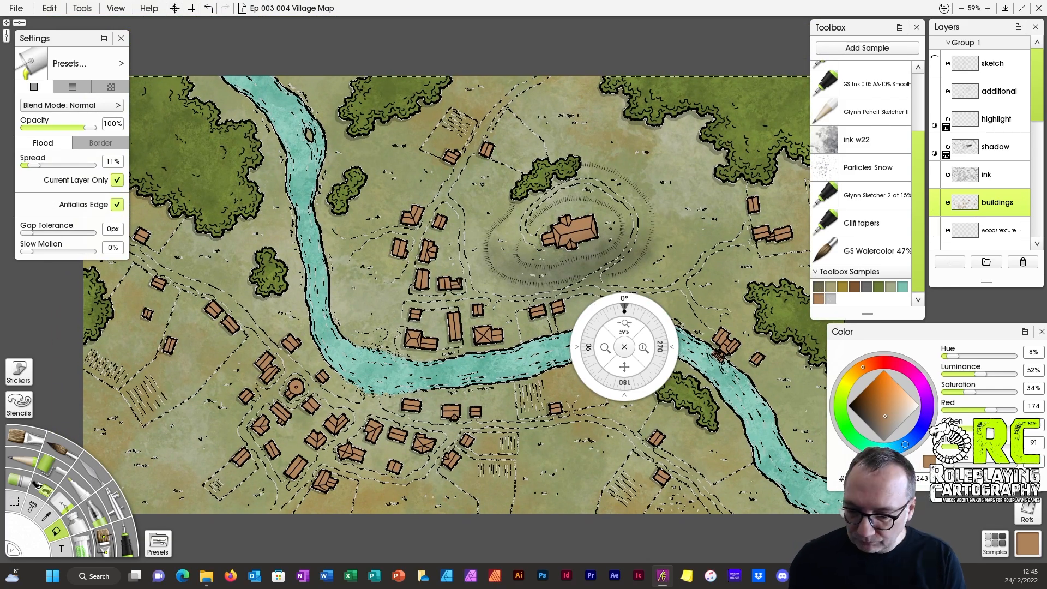
# Clear the active selection from the whole map.
pyautogui.click(14, 500)
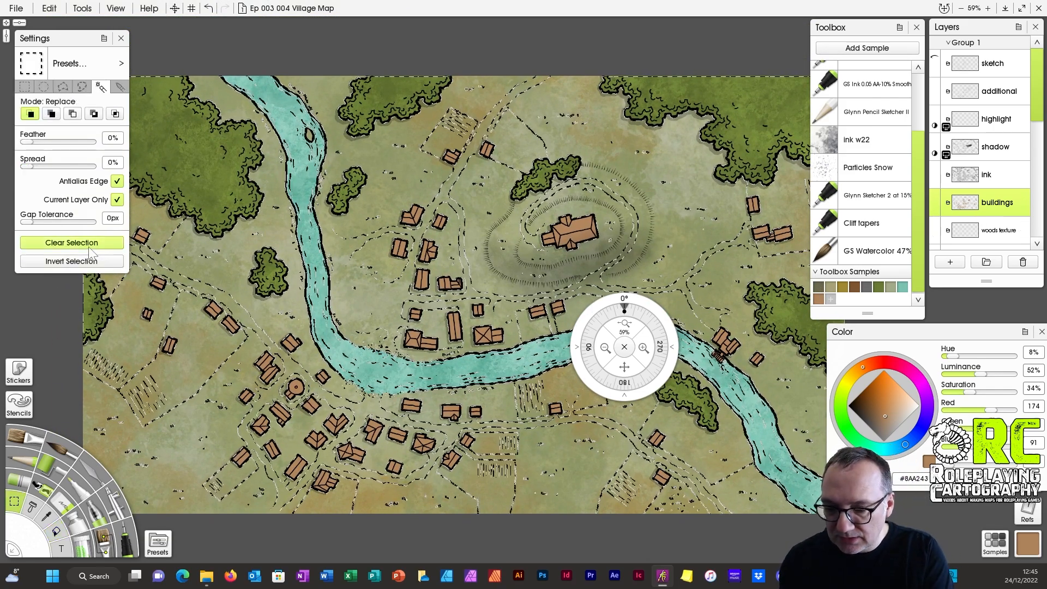
pyautogui.click(84, 245)
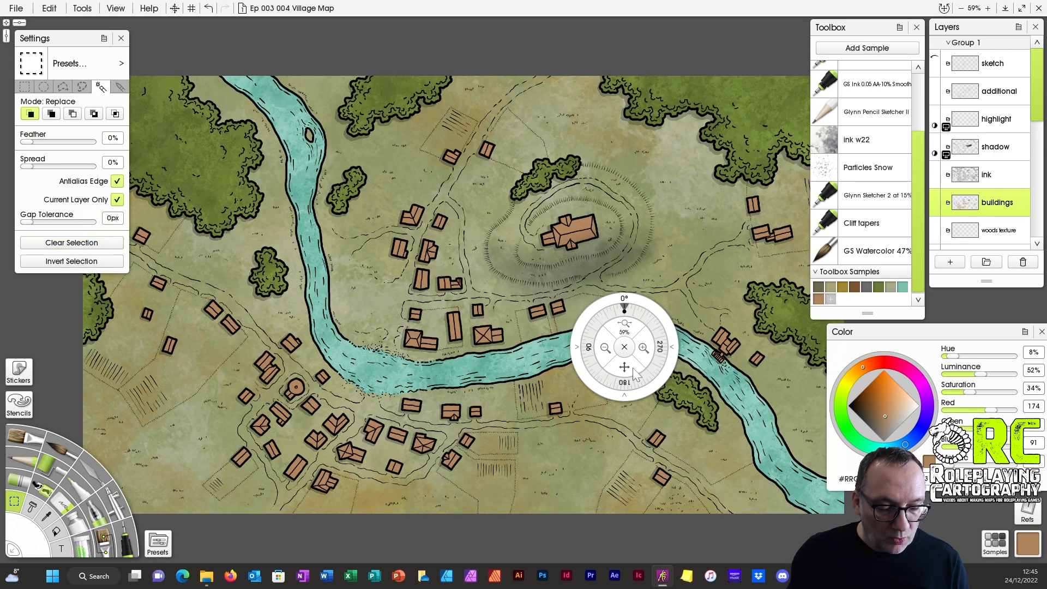
pyautogui.moveTo(634, 374); pyautogui.dragTo(664, 360)
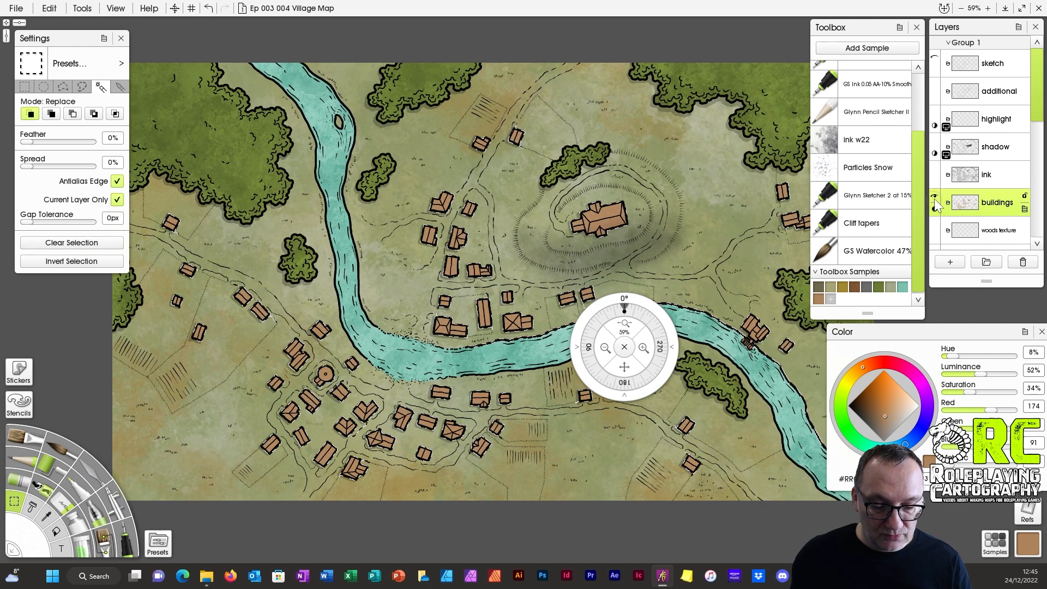
# Recolour several scattered houses reddish brown at 5% hue with the ink pen, staying within a selection of the buildings layer's contents.
pyautogui.click(870, 364)
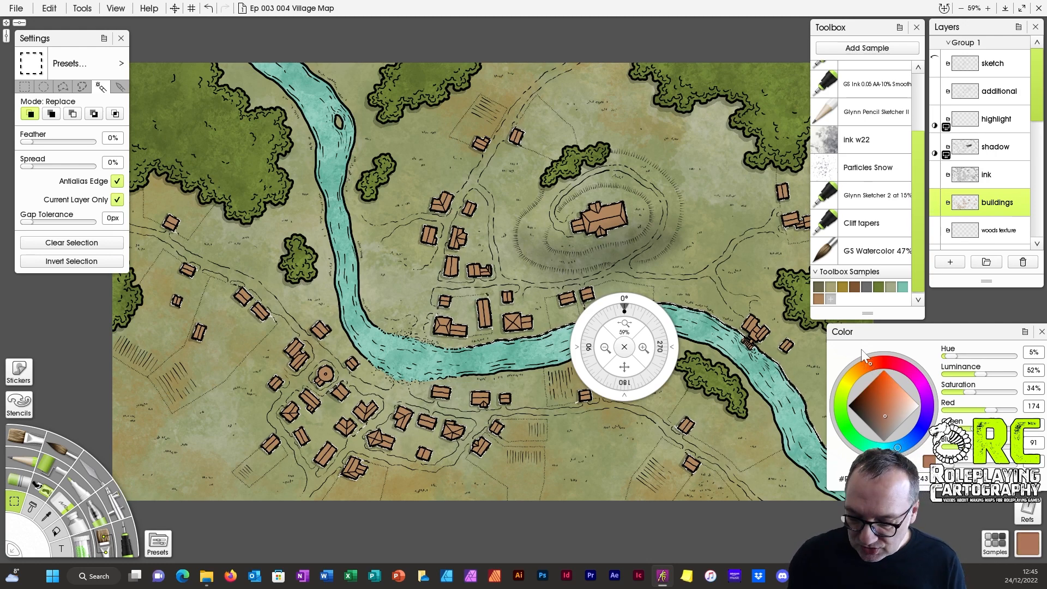
pyautogui.click(127, 548)
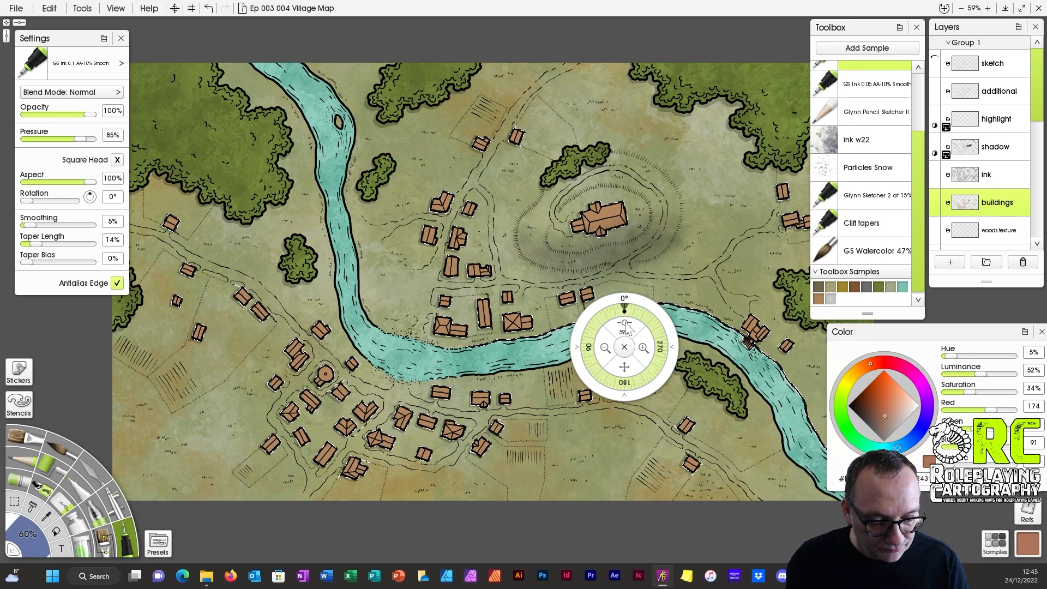
pyautogui.moveTo(626, 323); pyautogui.dragTo(712, 317)
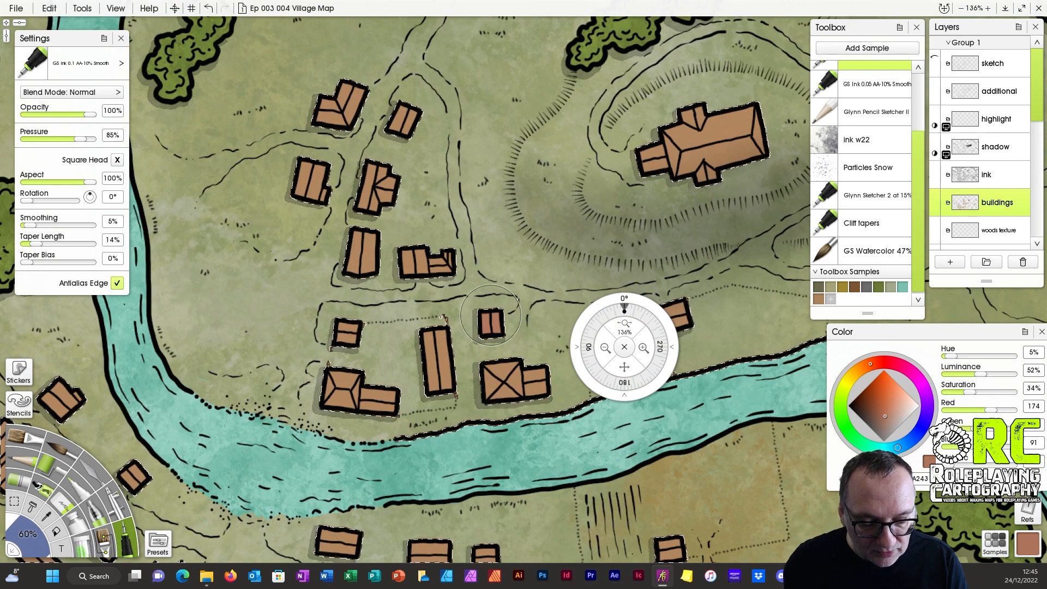
pyautogui.moveTo(624, 367); pyautogui.dragTo(710, 443)
pyautogui.click(500, 191)
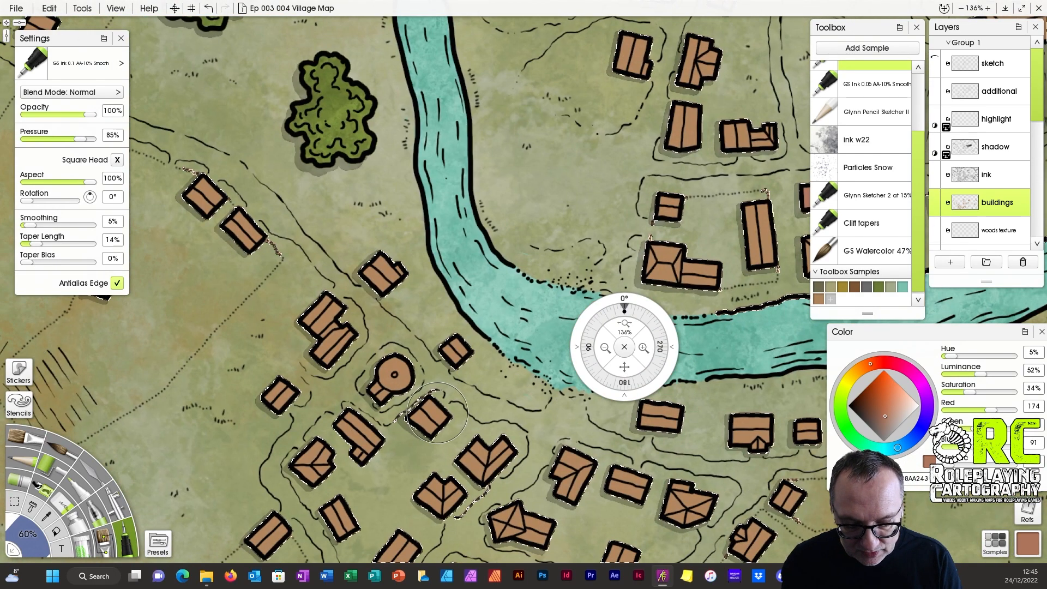
pyautogui.click(437, 413)
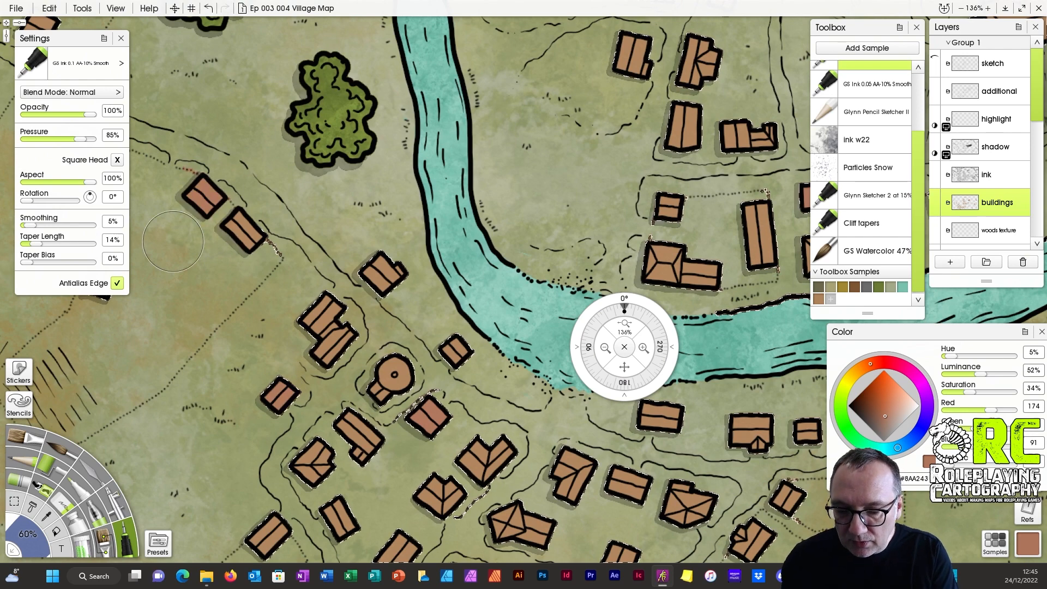
# Darken the brown to 32% luminance and paint three houses south of the river and one on the north bank.
pyautogui.click(871, 412)
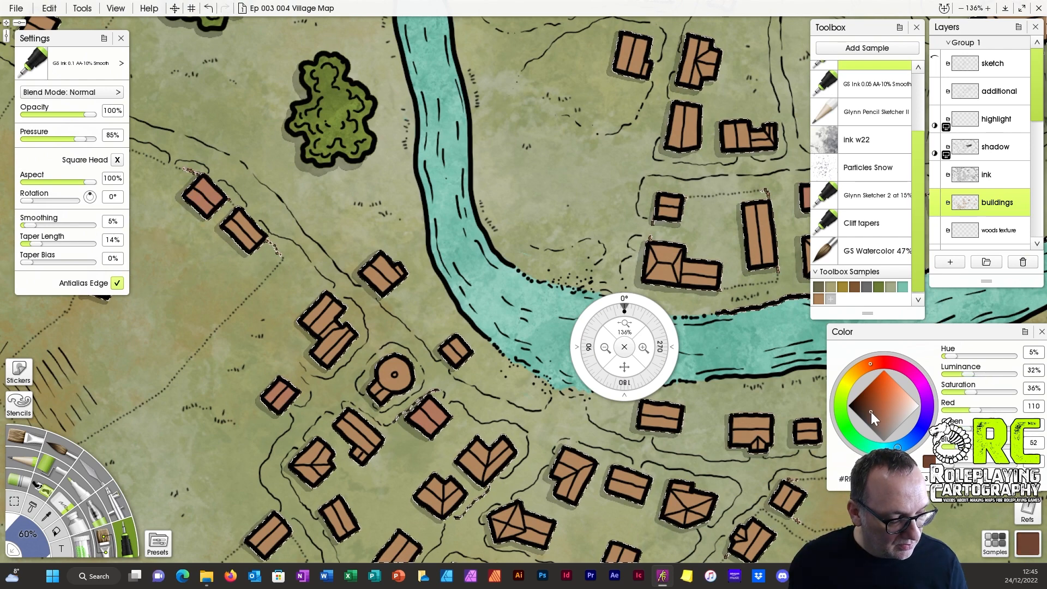
pyautogui.click(657, 418)
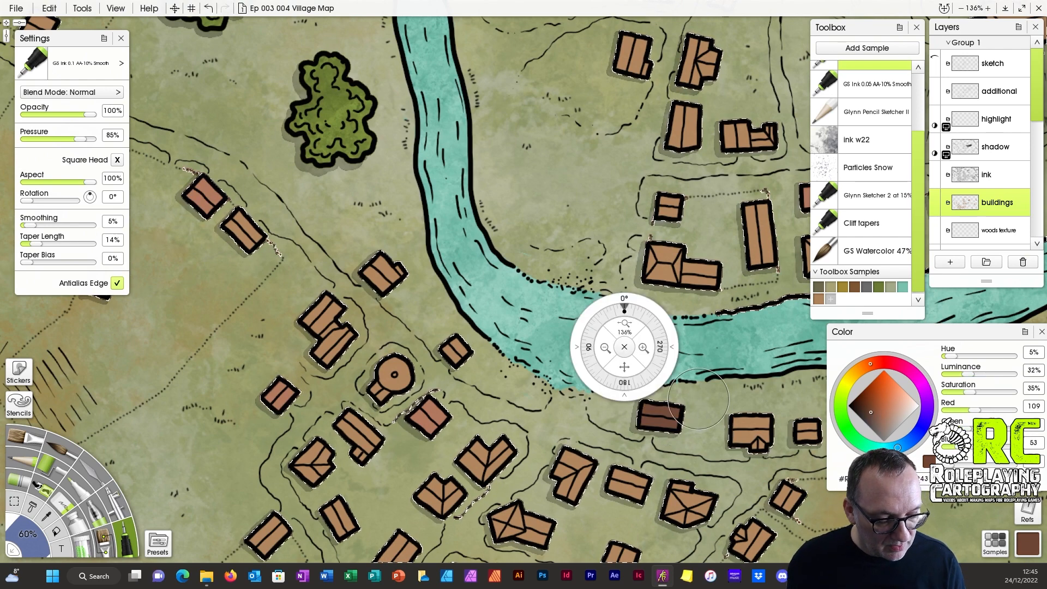
pyautogui.moveTo(622, 370); pyautogui.dragTo(532, 152)
pyautogui.click(531, 341)
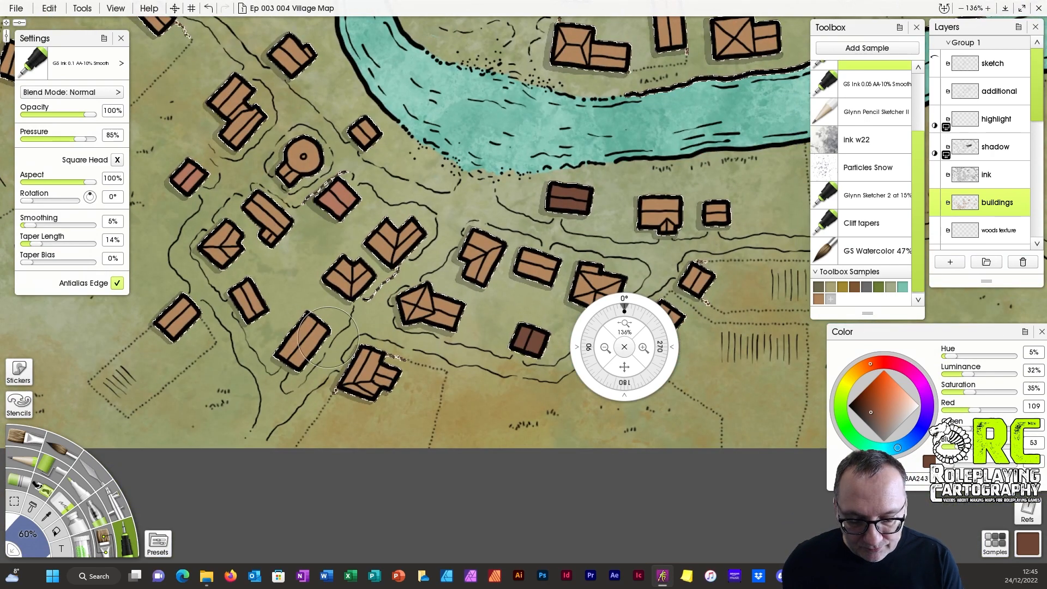
pyautogui.click(301, 341)
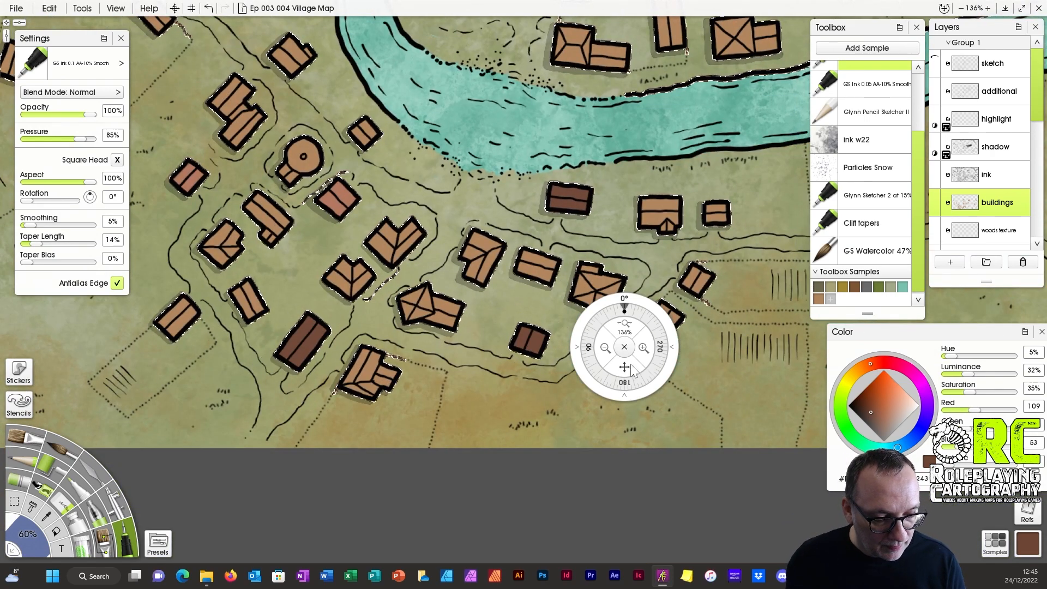
pyautogui.moveTo(624, 366); pyautogui.dragTo(264, 583)
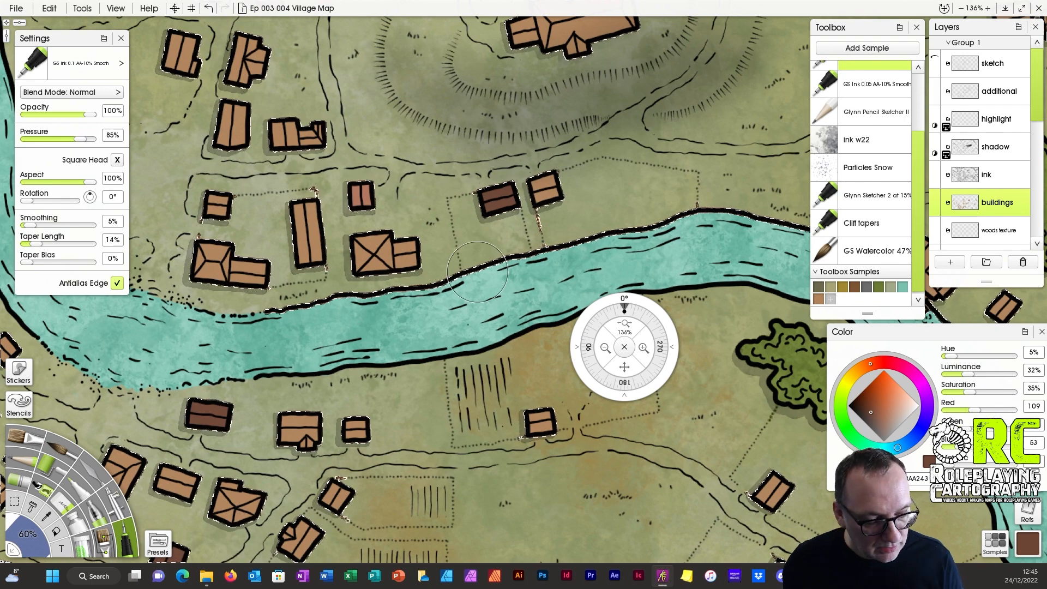
# Mix a muted brown of 11% hue, 39% luminance and 24% saturation, and paint the long riverside building and the house beside the northern field.
pyautogui.click(894, 412)
pyautogui.click(872, 430)
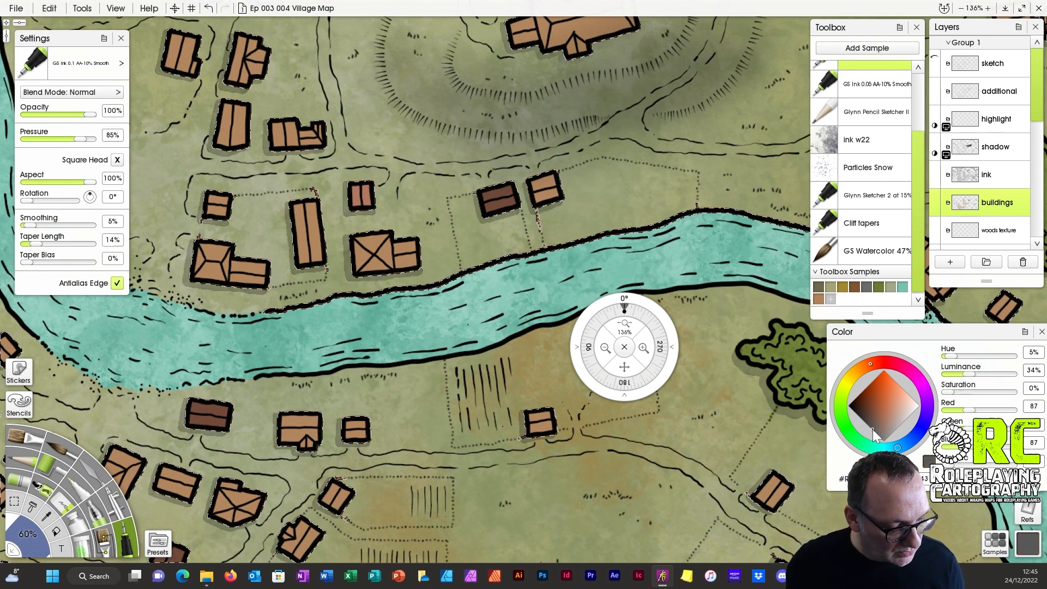
pyautogui.click(867, 369)
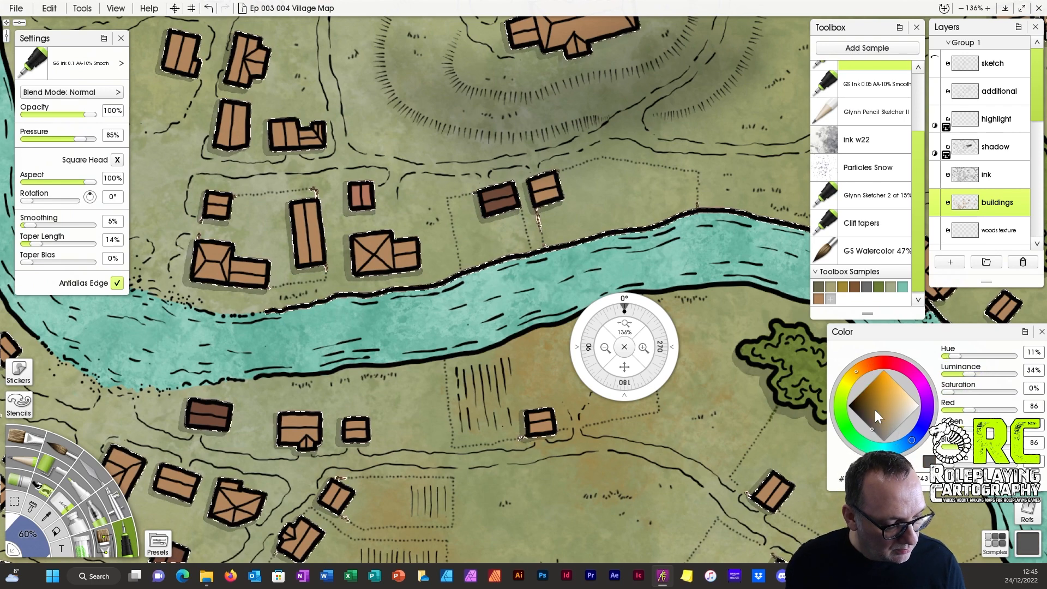
pyautogui.click(884, 417)
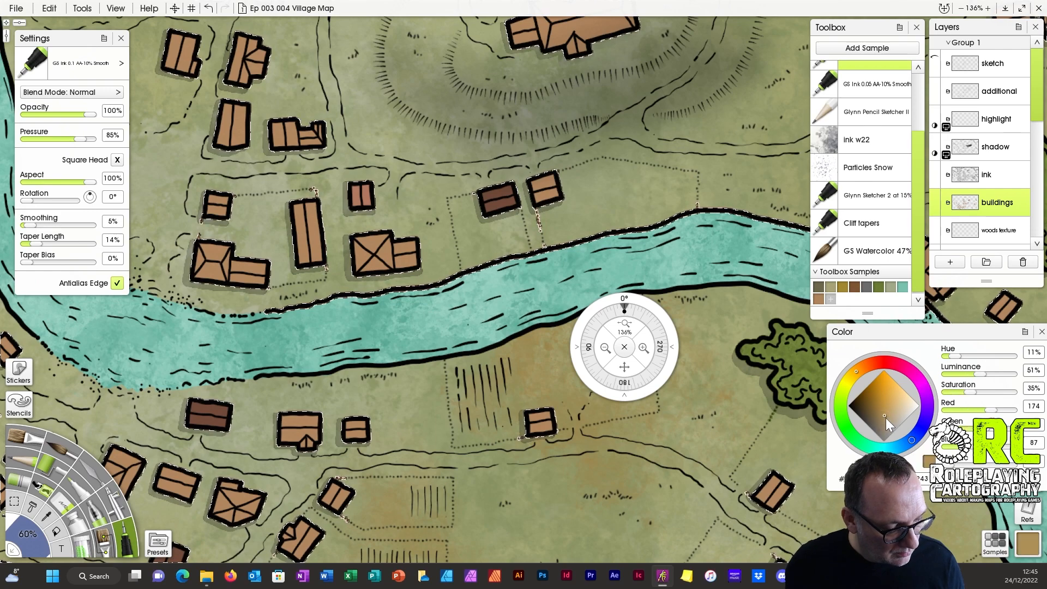
pyautogui.click(876, 420)
pyautogui.moveTo(617, 364)
pyautogui.mouseDown()
pyautogui.moveTo(825, 397)
pyautogui.moveTo(832, 469)
pyautogui.mouseUp()
pyautogui.moveTo(520, 340); pyautogui.dragTo(525, 364)
pyautogui.moveTo(625, 367)
pyautogui.mouseDown()
pyautogui.moveTo(407, 545)
pyautogui.moveTo(662, 402)
pyautogui.moveTo(799, 513)
pyautogui.mouseUp()
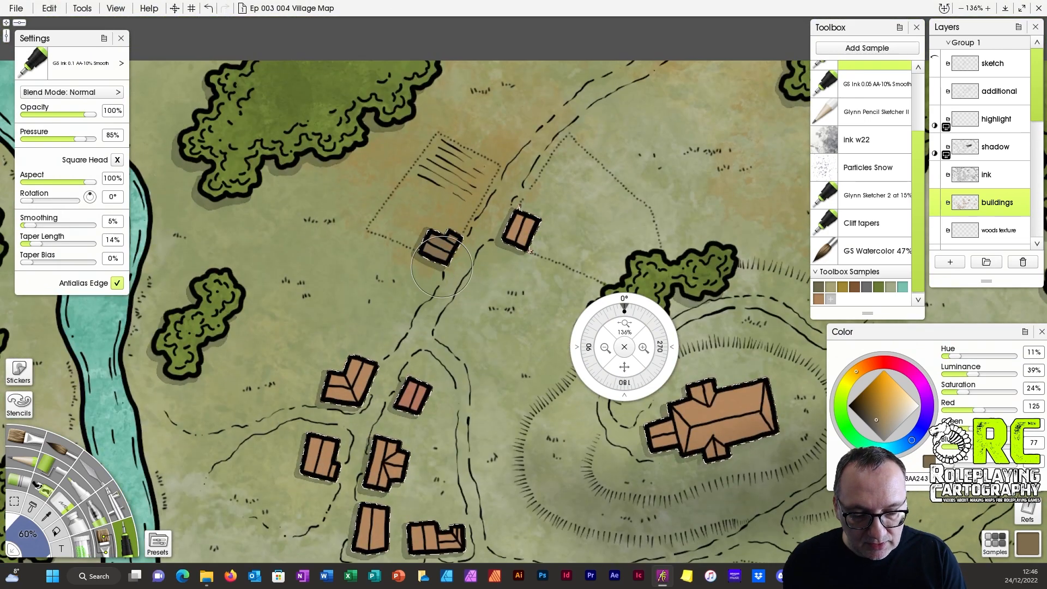
# Paint the two adjoining eastern houses, some southern village houses and one house west of the hill with the muted brown.
pyautogui.moveTo(624, 323); pyautogui.dragTo(573, 324)
pyautogui.moveTo(624, 367); pyautogui.dragTo(633, 237)
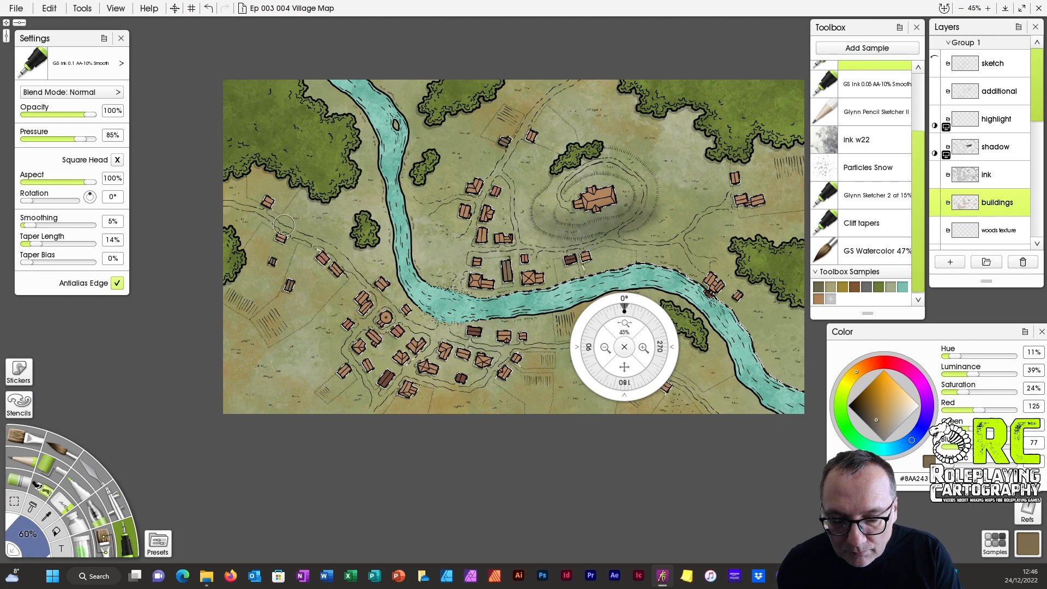
pyautogui.moveTo(624, 367); pyautogui.dragTo(465, 395)
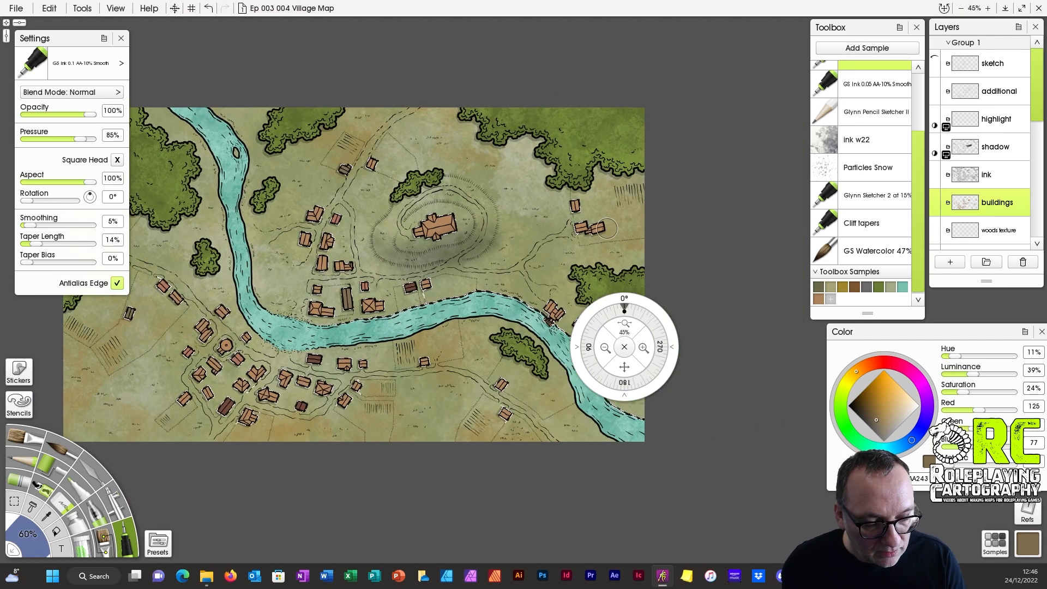
pyautogui.moveTo(624, 367); pyautogui.dragTo(779, 335)
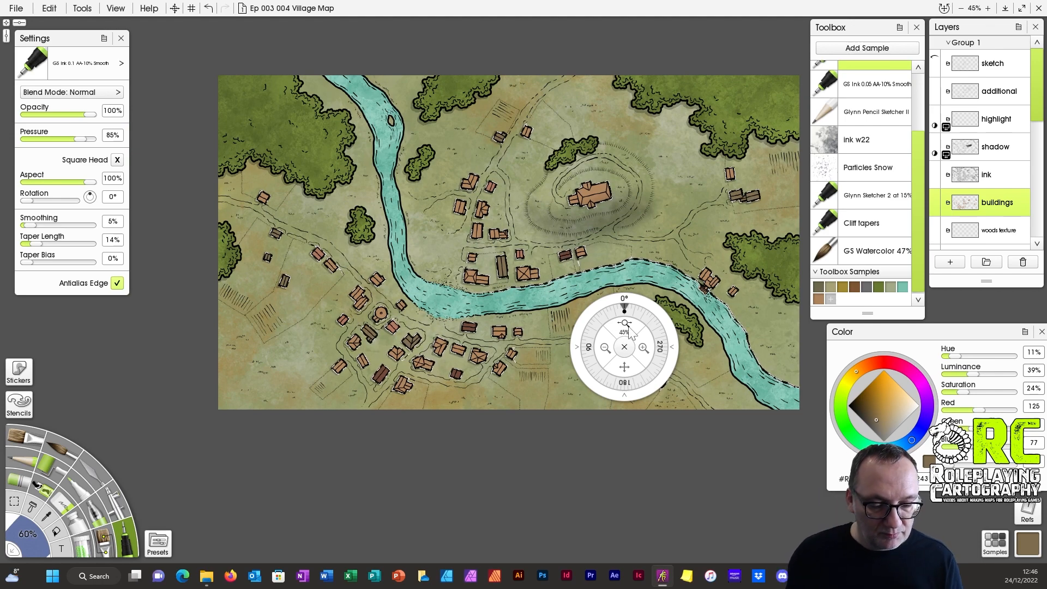
pyautogui.moveTo(627, 325)
pyautogui.mouseDown()
pyautogui.moveTo(558, 367)
pyautogui.moveTo(728, 327)
pyautogui.mouseUp()
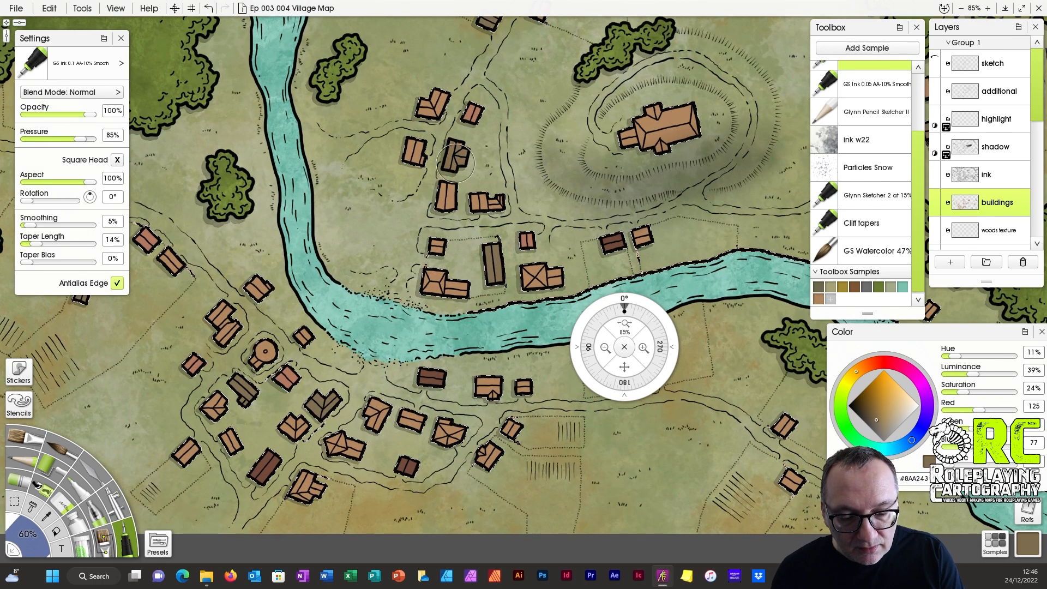
# Clear the selection around the recoloured buildings.
pyautogui.moveTo(628, 330); pyautogui.dragTo(594, 339)
pyautogui.moveTo(624, 368); pyautogui.dragTo(618, 402)
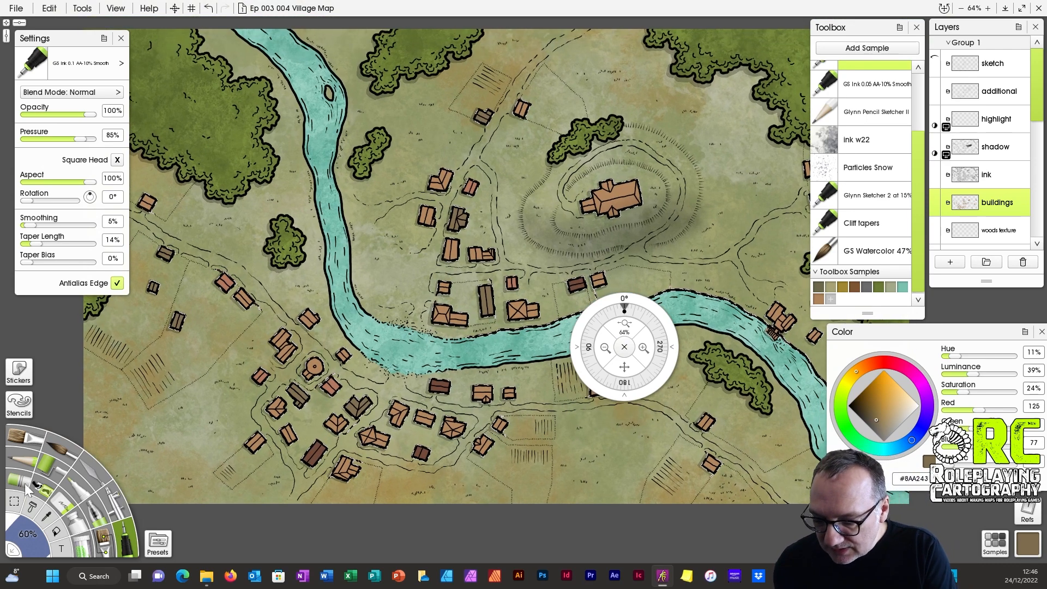
pyautogui.click(14, 500)
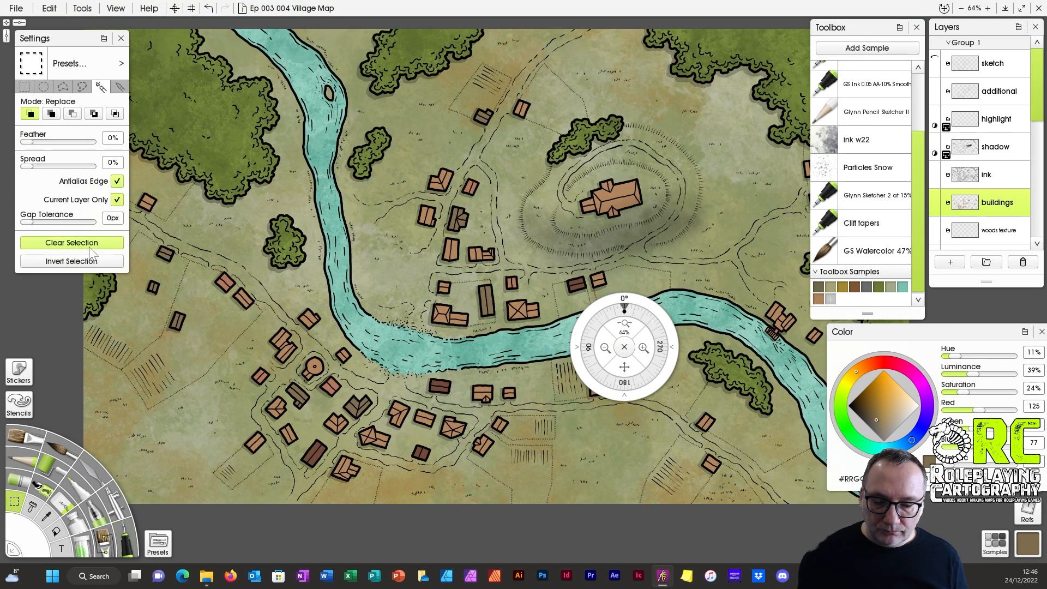
pyautogui.moveTo(624, 322)
pyautogui.mouseDown()
pyautogui.moveTo(610, 327)
pyautogui.moveTo(620, 326)
pyautogui.mouseUp()
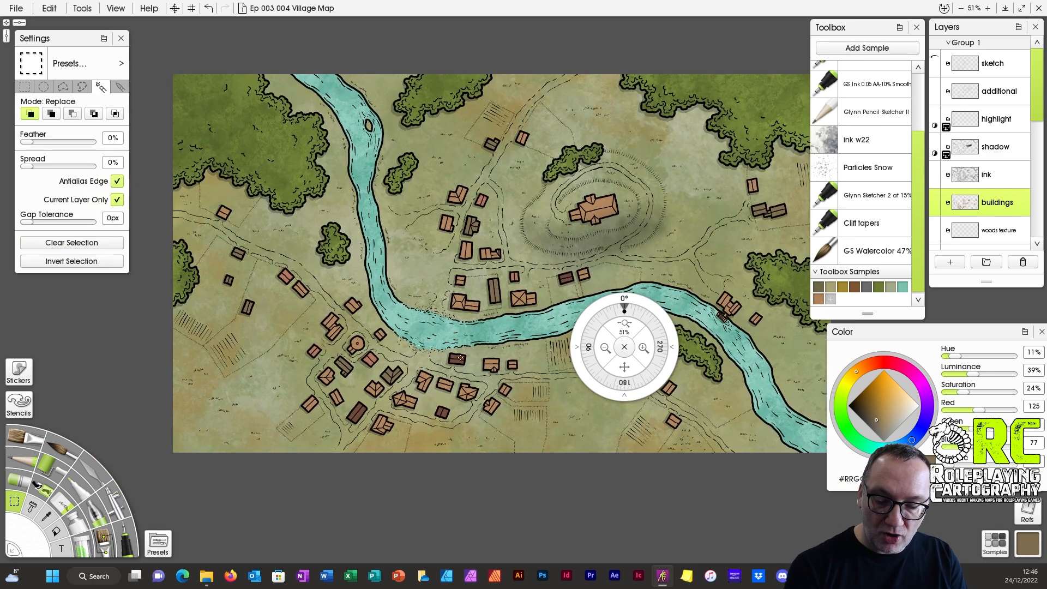
# Add a new layer directly above the ground texture layer and name it pathways.
pyautogui.moveTo(625, 369); pyautogui.dragTo(580, 385)
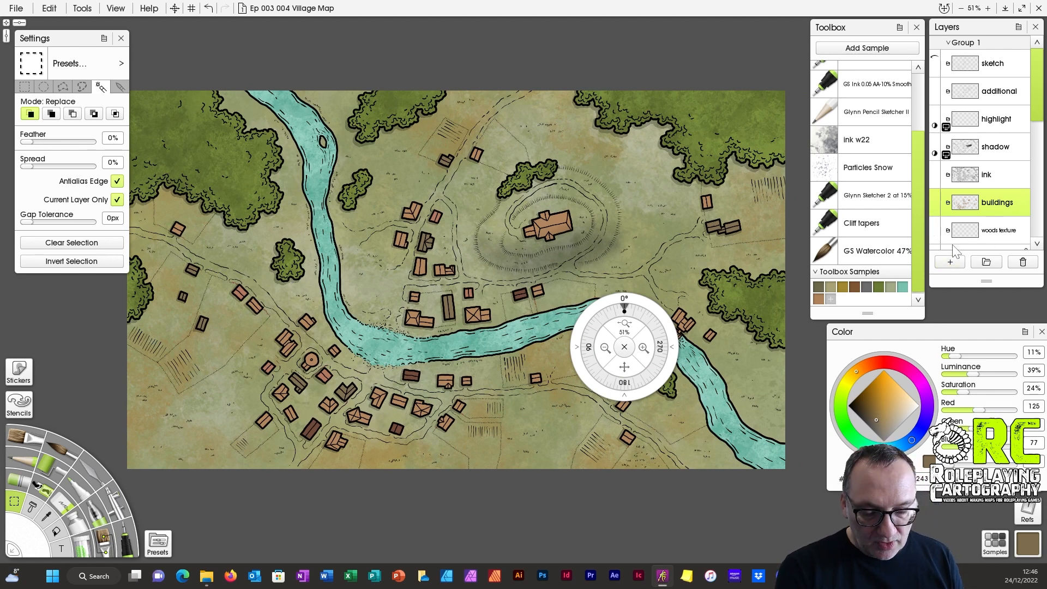
pyautogui.scroll(-1, 1037, 101)
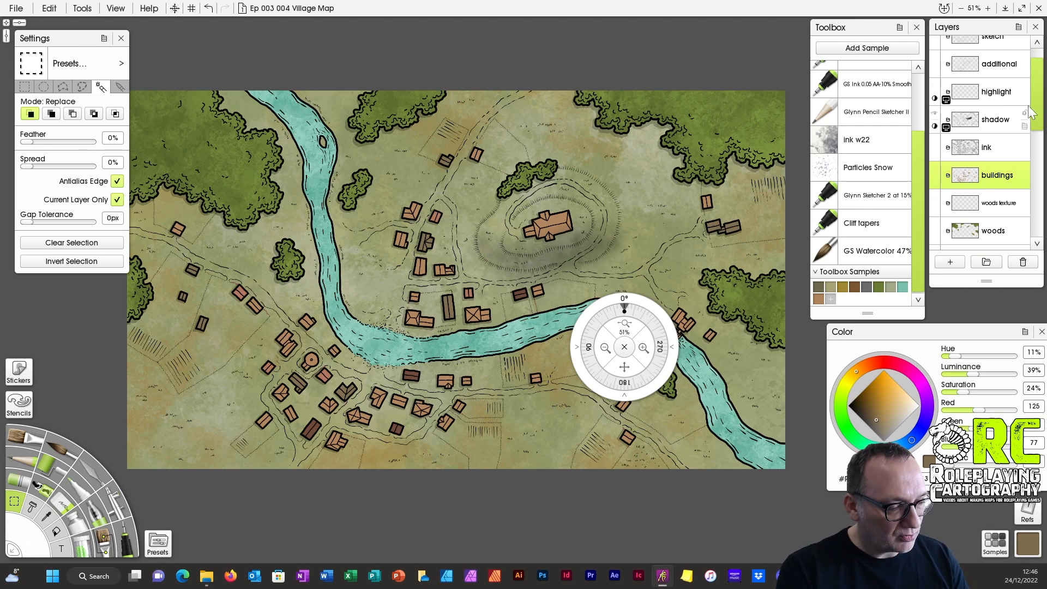
pyautogui.scroll(-8, 1030, 112)
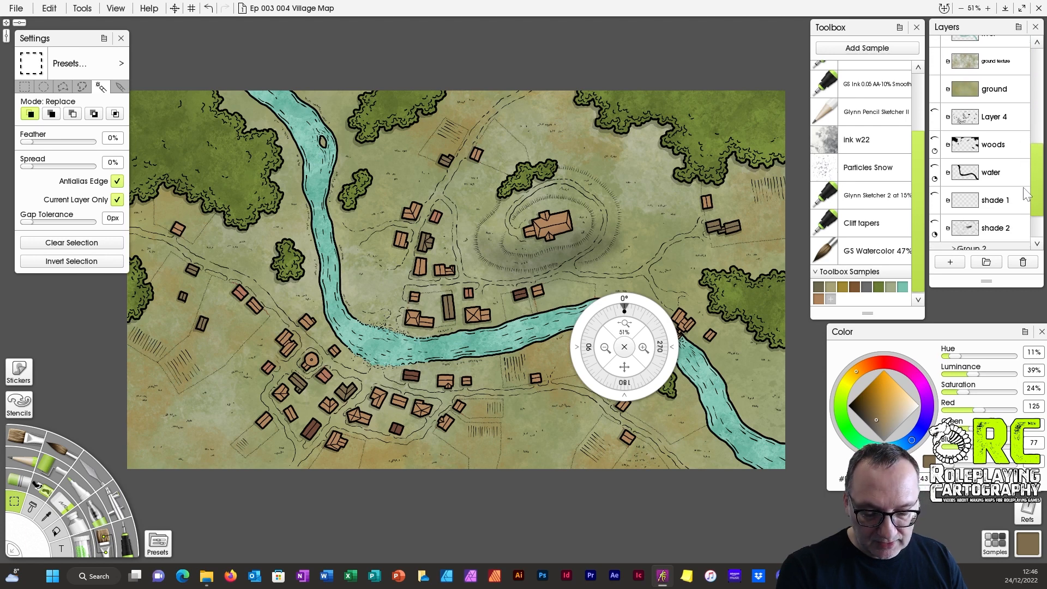
pyautogui.moveTo(1023, 188); pyautogui.dragTo(1033, 166)
pyautogui.click(997, 146)
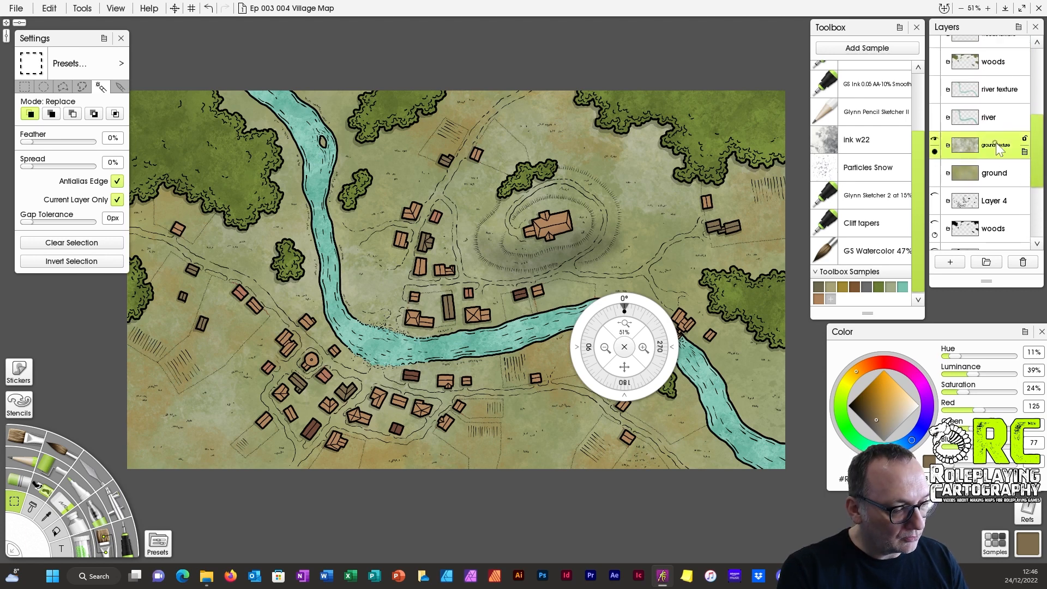
pyautogui.click(949, 263)
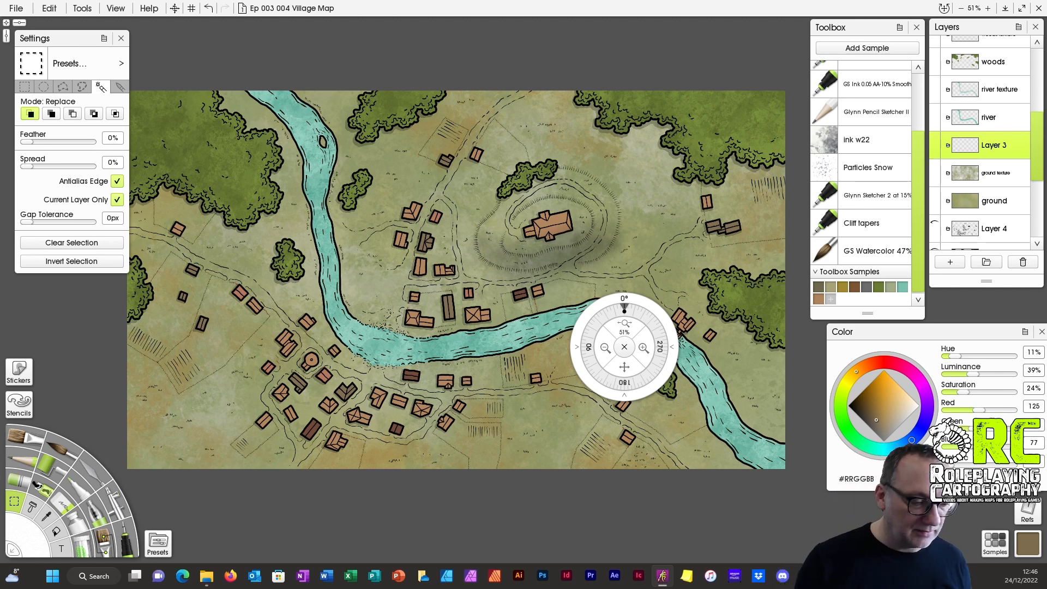
pyautogui.doubleClick(981, 146)
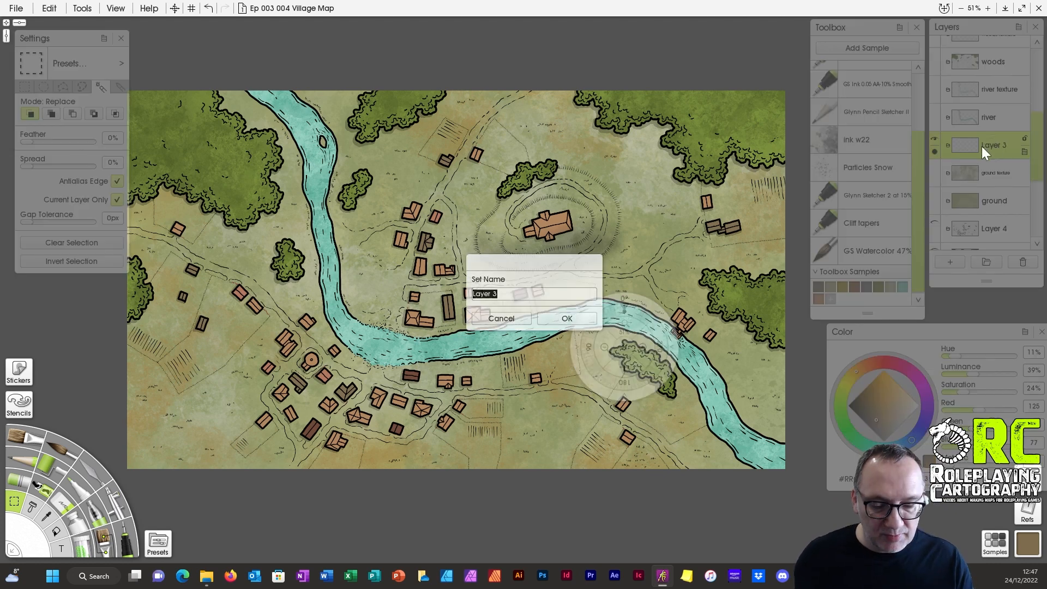
pyautogui.write('pa')
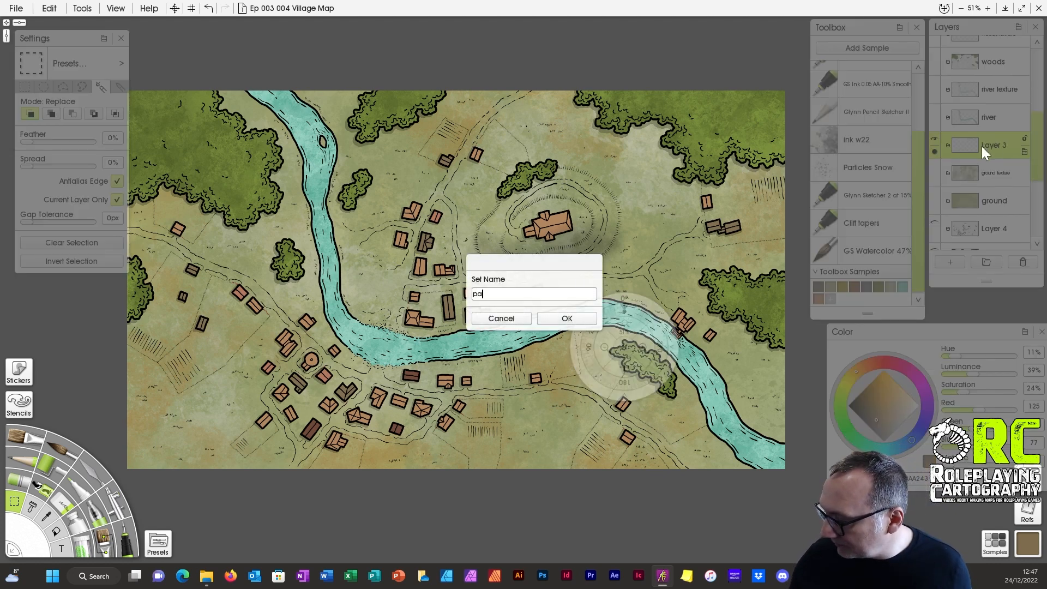
pyautogui.write('thways')
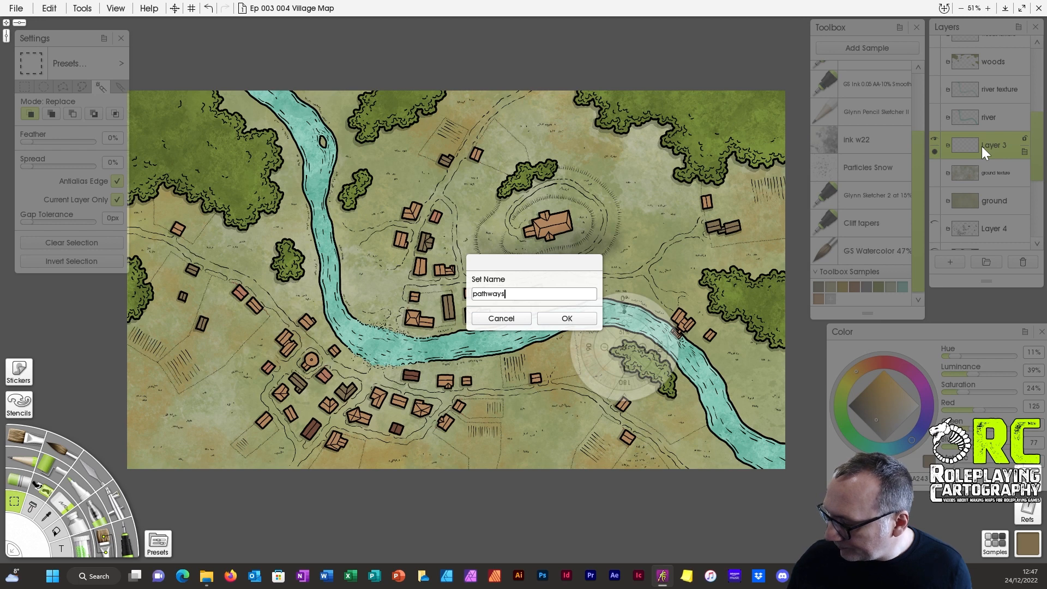
pyautogui.press('Return')
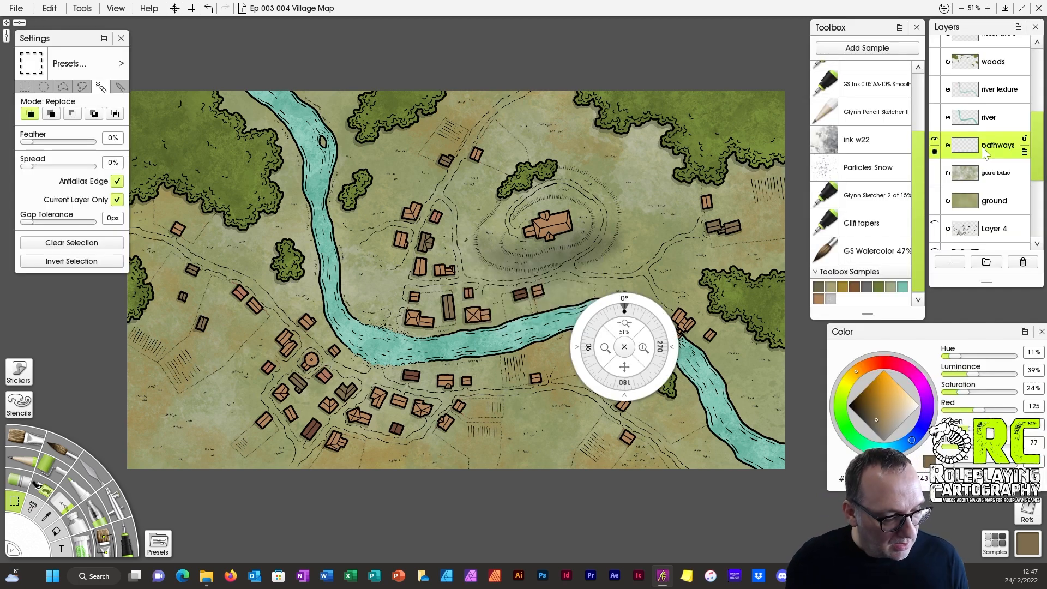
# Mix a light tan of 11% hue, 71% luminance and 41% saturation, store it as a sample and choose the ink w22 brush.
pyautogui.click(898, 410)
pyautogui.moveTo(899, 409)
pyautogui.mouseDown()
pyautogui.moveTo(891, 420)
pyautogui.moveTo(899, 409)
pyautogui.mouseUp()
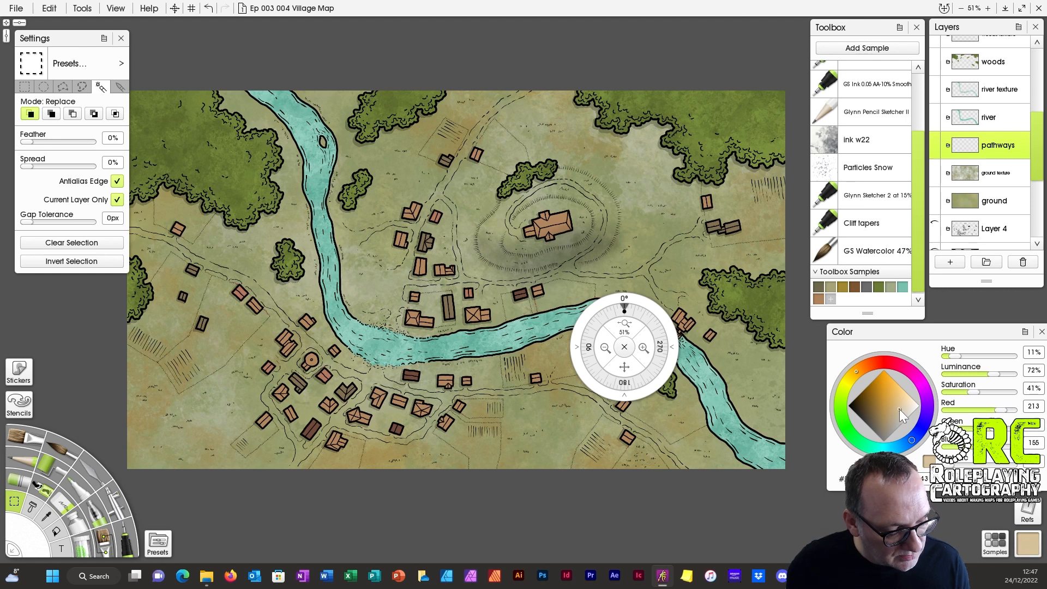
pyautogui.click(829, 299)
pyautogui.click(856, 140)
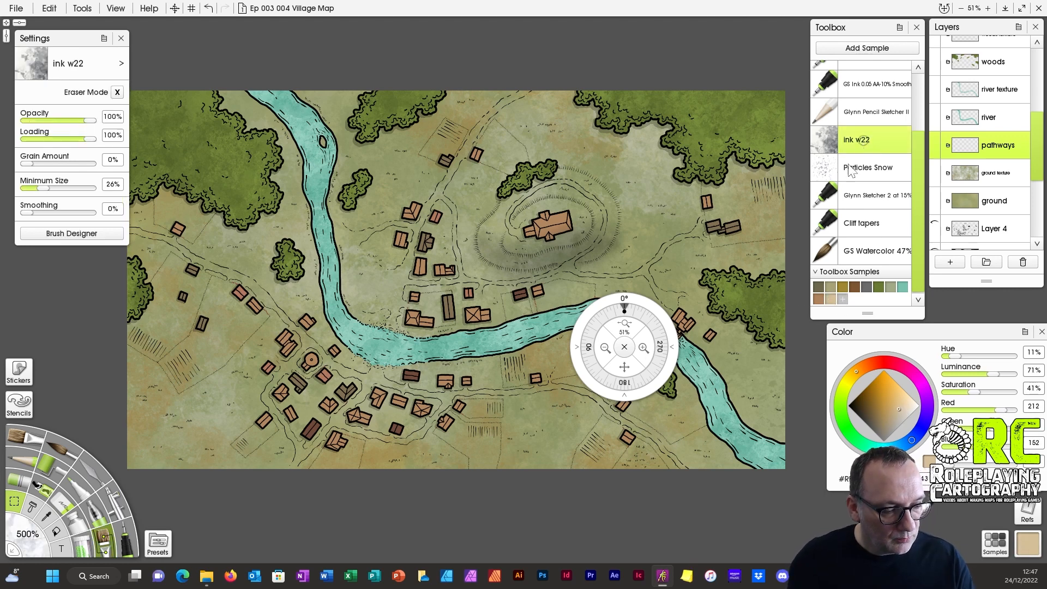
# Save the village map and reduce the brush size to 35%.
pyautogui.moveTo(624, 366); pyautogui.dragTo(702, 433)
pyautogui.moveTo(595, 237); pyautogui.dragTo(507, 237)
pyautogui.moveTo(625, 367); pyautogui.dragTo(589, 455)
pyautogui.hotkey('ctrl', 's')
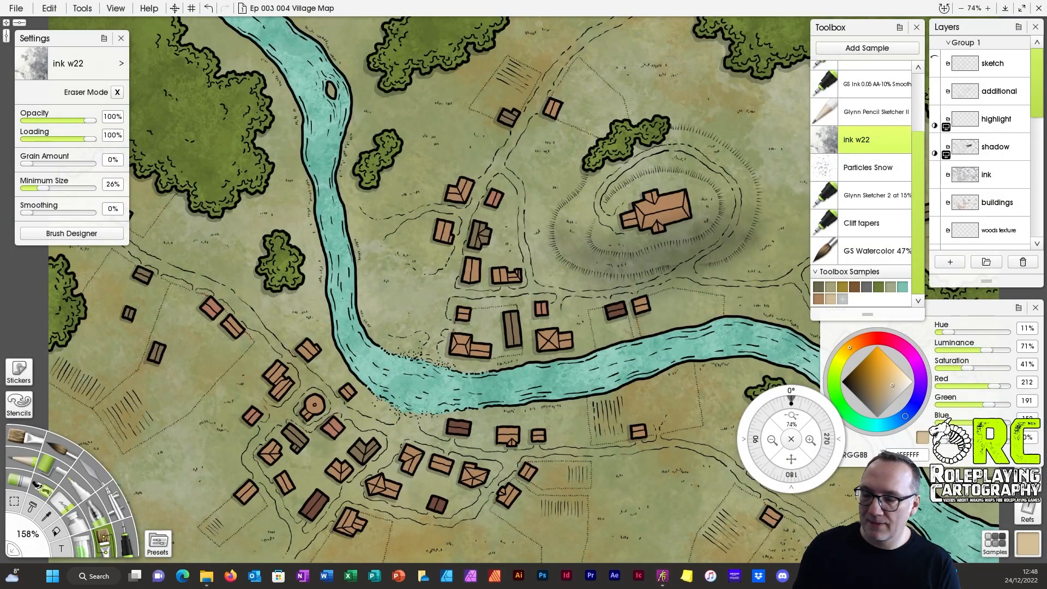
pyautogui.moveTo(793, 458)
pyautogui.mouseDown()
pyautogui.moveTo(800, 439)
pyautogui.moveTo(793, 451)
pyautogui.mouseUp()
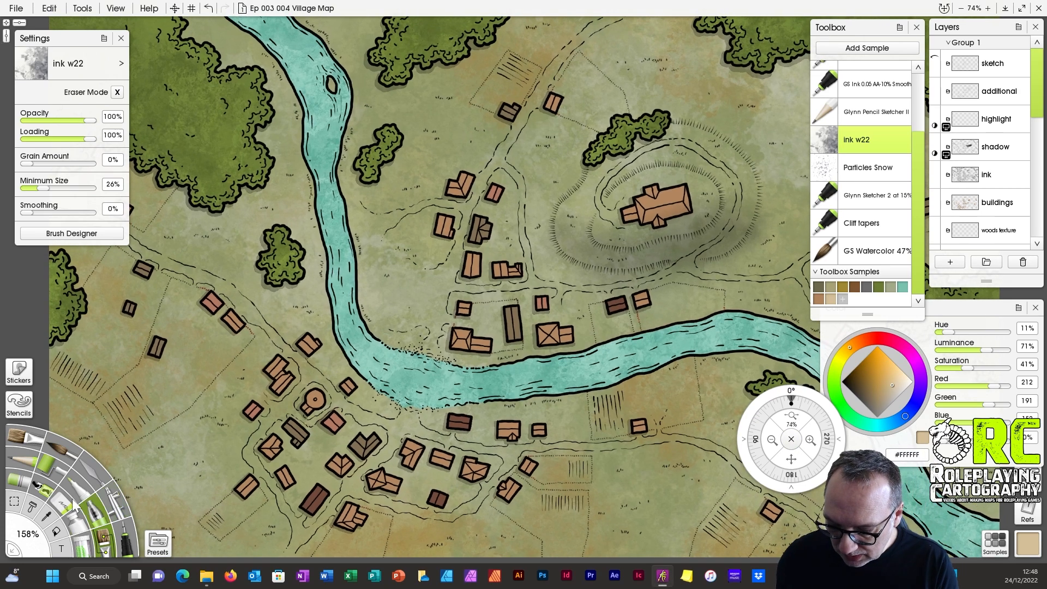
pyautogui.moveTo(485, 376)
pyautogui.keyDown('shift'); pyautogui.mouseDown()
pyautogui.moveTo(604, 371)
pyautogui.moveTo(392, 392)
pyautogui.mouseUp(); pyautogui.keyUp('shift')
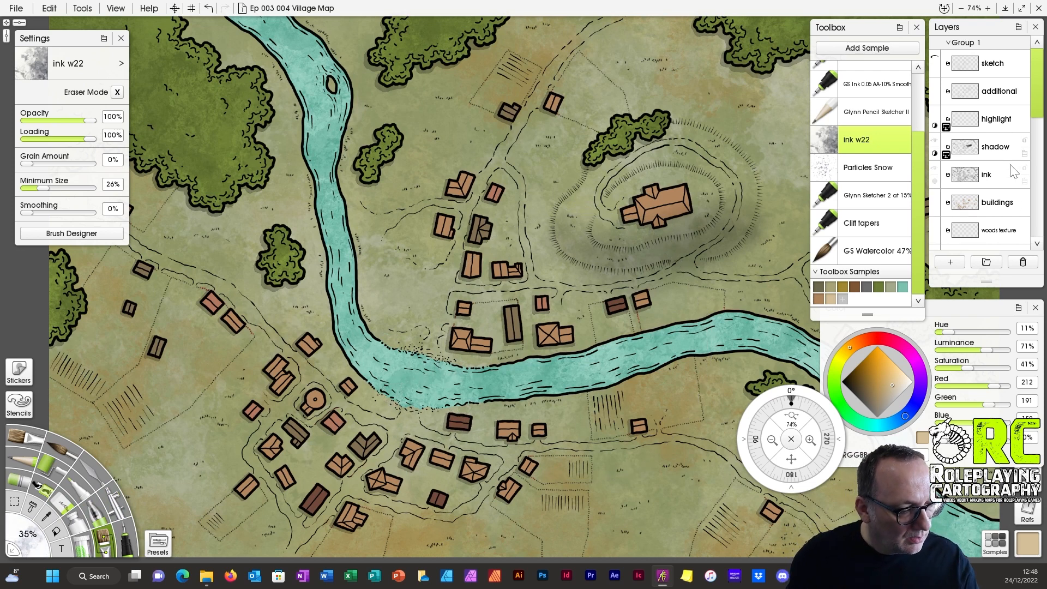
pyautogui.moveTo(1036, 109); pyautogui.dragTo(1033, 167)
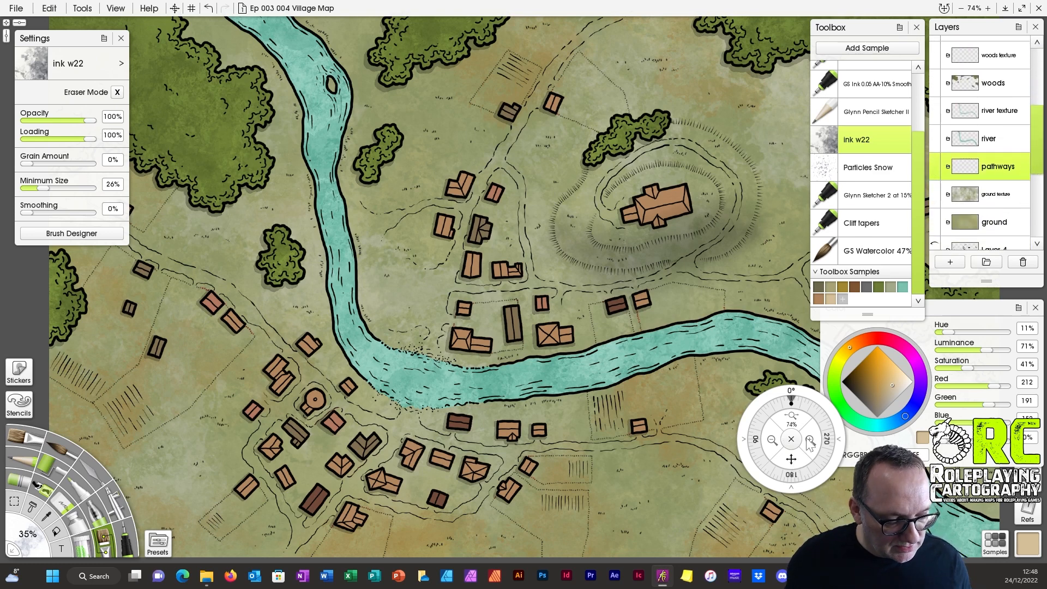
pyautogui.moveTo(791, 485); pyautogui.dragTo(744, 333)
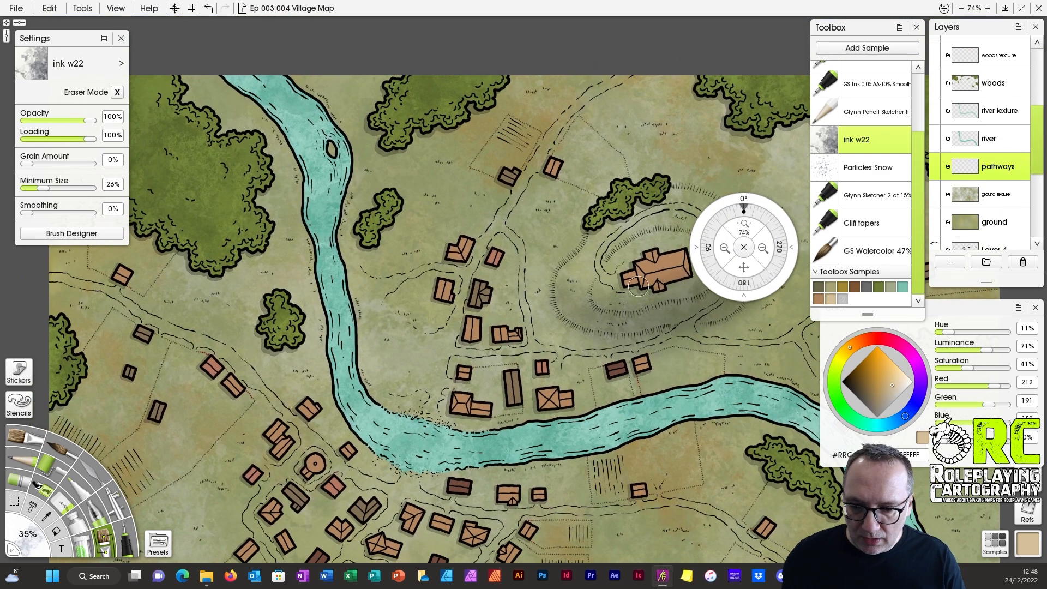
pyautogui.click(16, 9)
pyautogui.click(47, 70)
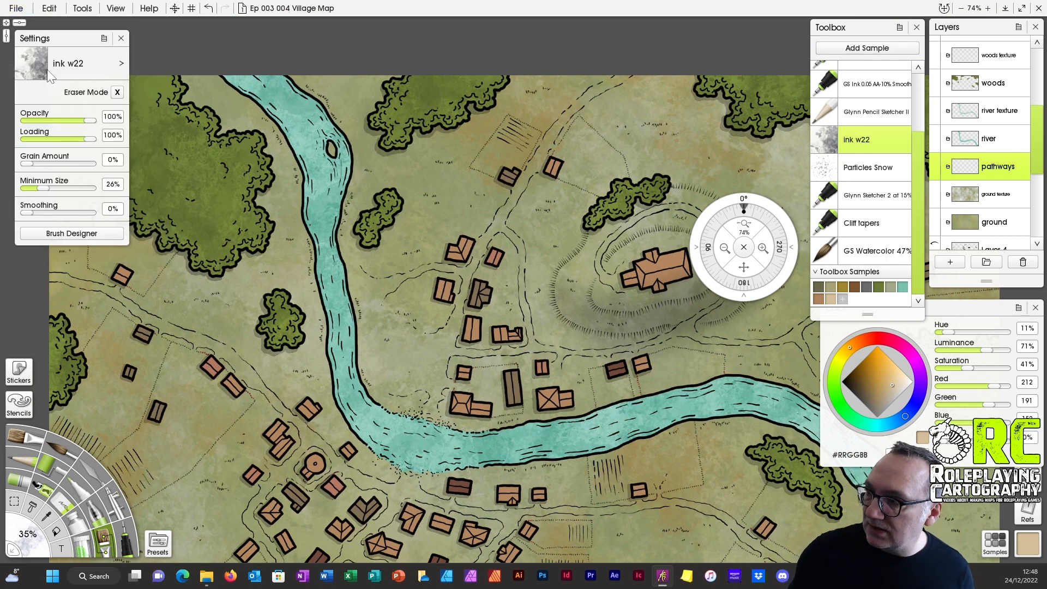
# Enlarge the brush to 38% and paint the northern road, its branches through the hamlet and the open ground at the river bend.
pyautogui.moveTo(741, 268); pyautogui.dragTo(712, 371)
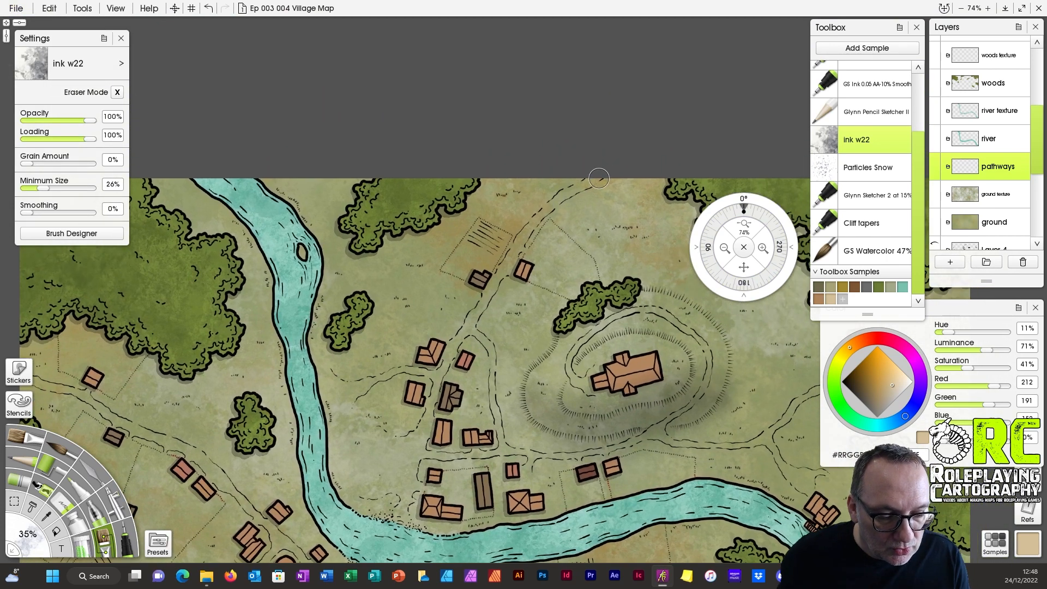
pyautogui.press(']')
pyautogui.press(']')
pyautogui.press(']')
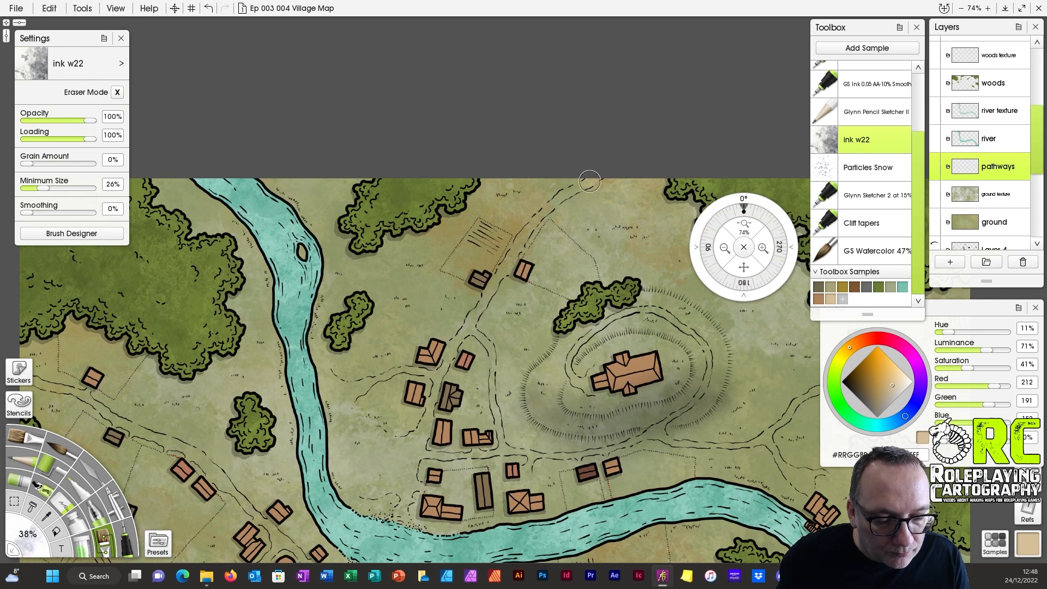
pyautogui.moveTo(564, 195)
pyautogui.mouseDown()
pyautogui.moveTo(523, 234)
pyautogui.moveTo(480, 311)
pyautogui.mouseUp()
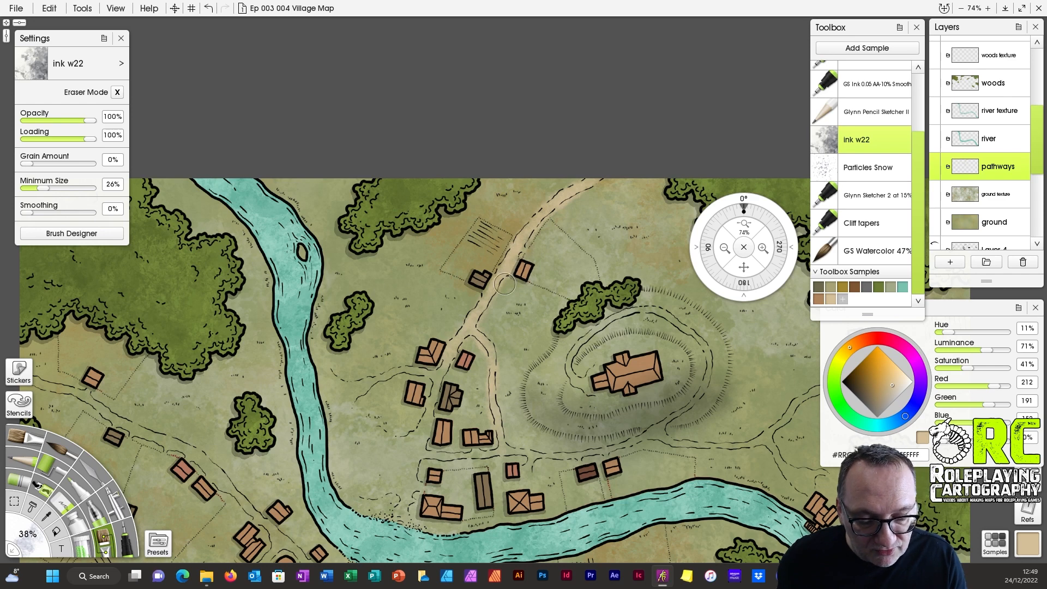
pyautogui.moveTo(423, 372); pyautogui.dragTo(336, 379)
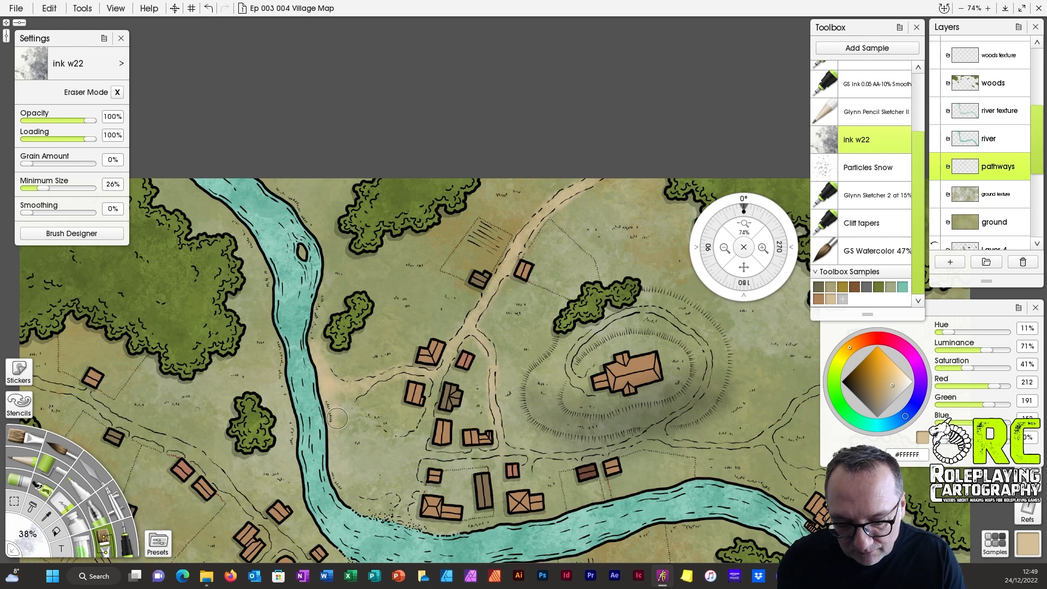
pyautogui.moveTo(392, 452)
pyautogui.mouseDown()
pyautogui.moveTo(358, 439)
pyautogui.moveTo(338, 457)
pyautogui.moveTo(381, 468)
pyautogui.moveTo(424, 425)
pyautogui.moveTo(436, 376)
pyautogui.moveTo(406, 485)
pyautogui.moveTo(384, 479)
pyautogui.moveTo(402, 513)
pyautogui.mouseUp()
pyautogui.moveTo(420, 451); pyautogui.dragTo(516, 452)
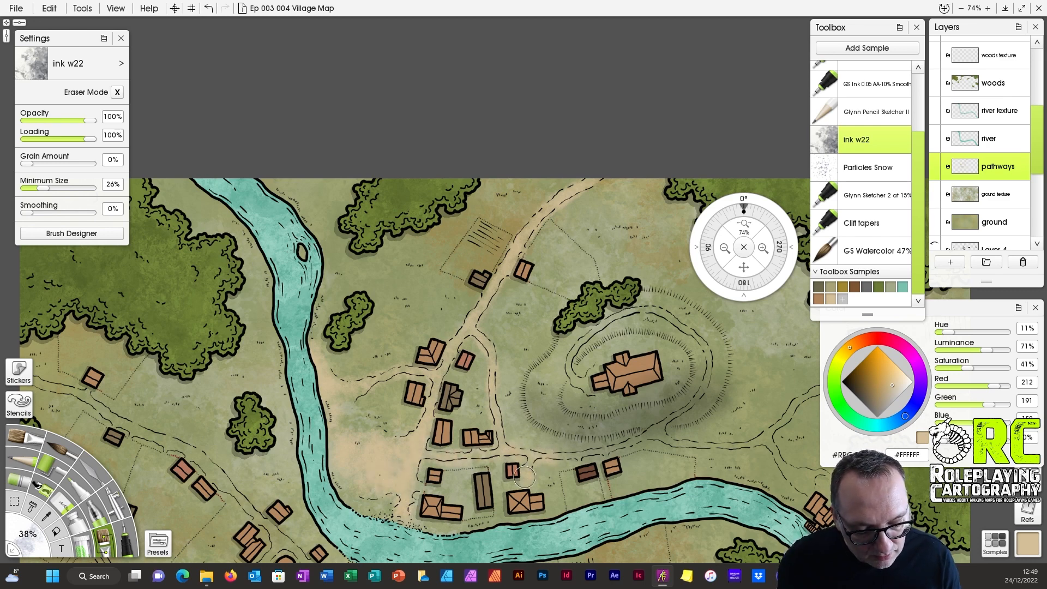
# Paint the track winding up the hill to the large building and the road running east below the hill.
pyautogui.moveTo(535, 487)
pyautogui.mouseDown()
pyautogui.moveTo(545, 455)
pyautogui.moveTo(606, 451)
pyautogui.moveTo(662, 427)
pyautogui.moveTo(701, 387)
pyautogui.mouseUp()
pyautogui.moveTo(684, 328)
pyautogui.mouseDown()
pyautogui.moveTo(653, 307)
pyautogui.moveTo(620, 315)
pyautogui.mouseUp()
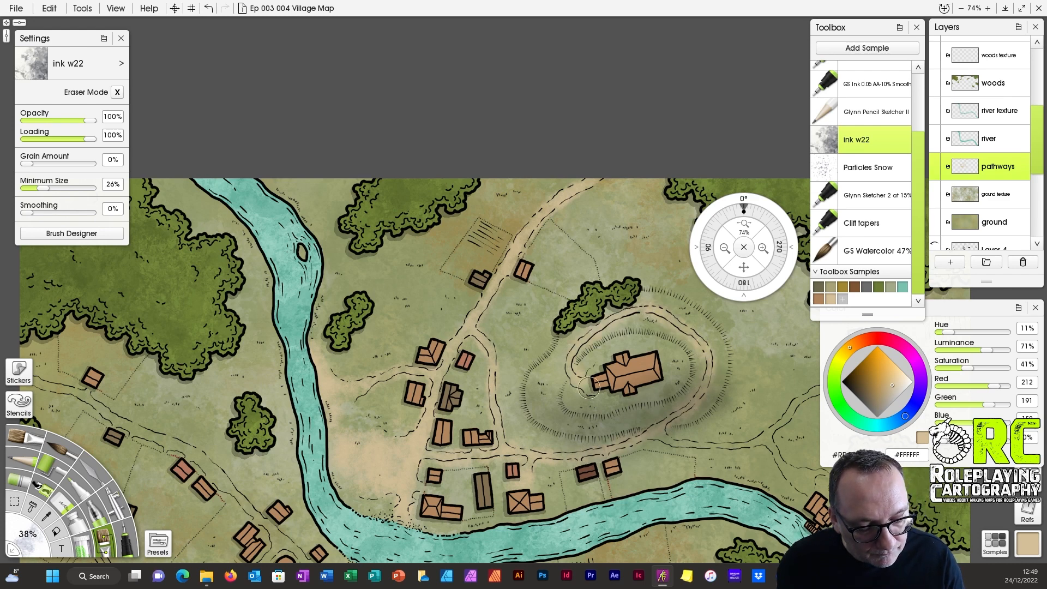
pyautogui.moveTo(653, 428)
pyautogui.mouseDown()
pyautogui.moveTo(713, 447)
pyautogui.moveTo(780, 425)
pyautogui.mouseUp()
# Paint the road leading to the three northeastern houses and the bare ground around them.
pyautogui.moveTo(758, 271); pyautogui.dragTo(574, 294)
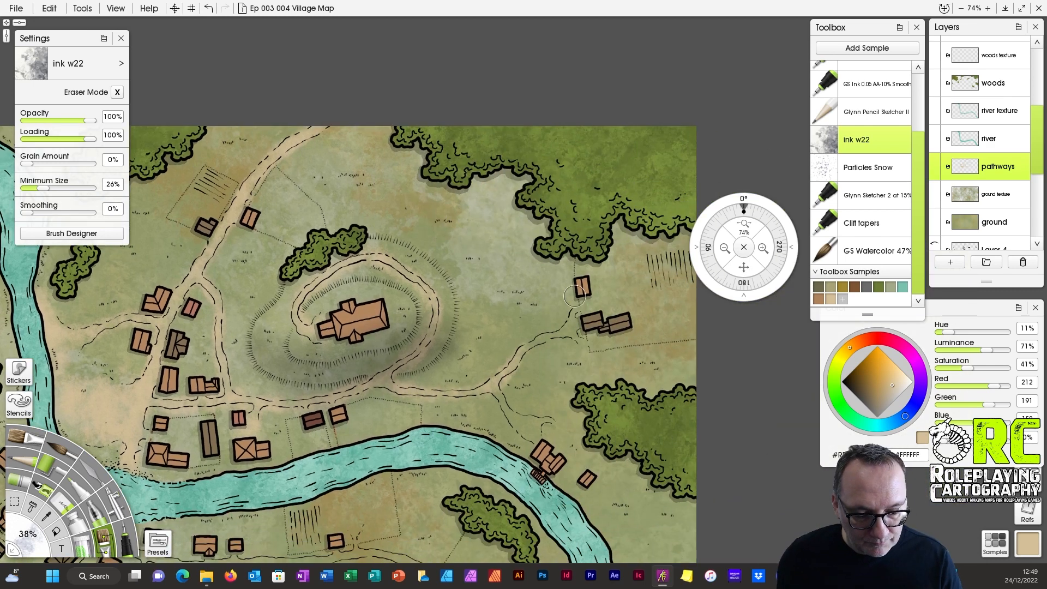
pyautogui.moveTo(519, 355)
pyautogui.mouseDown()
pyautogui.moveTo(565, 333)
pyautogui.moveTo(584, 309)
pyautogui.moveTo(578, 325)
pyautogui.moveTo(596, 340)
pyautogui.mouseUp()
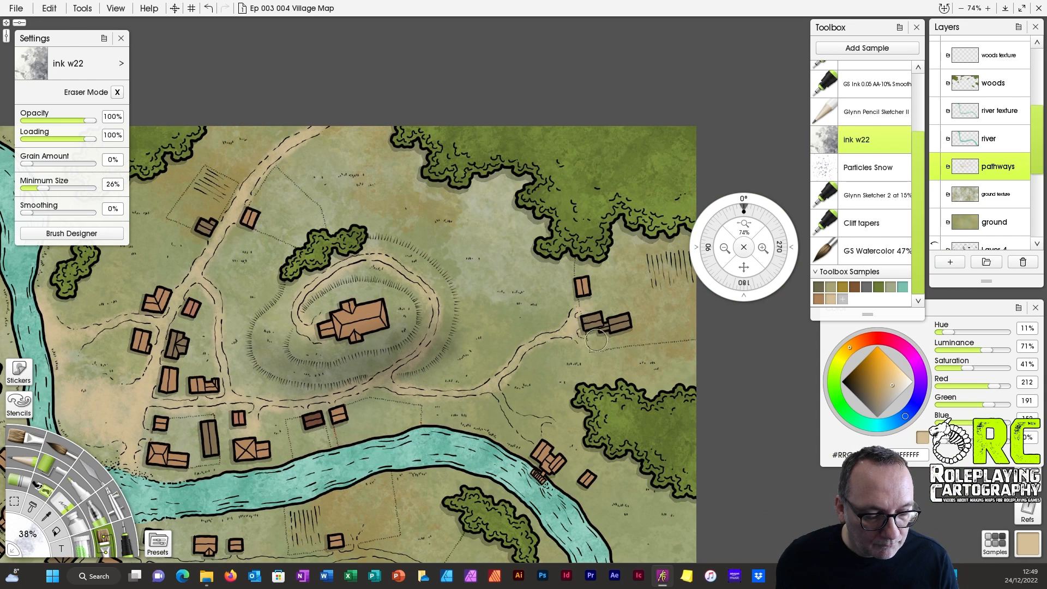
pyautogui.moveTo(608, 302)
pyautogui.mouseDown()
pyautogui.moveTo(628, 260)
pyautogui.moveTo(602, 300)
pyautogui.moveTo(664, 317)
pyautogui.mouseUp()
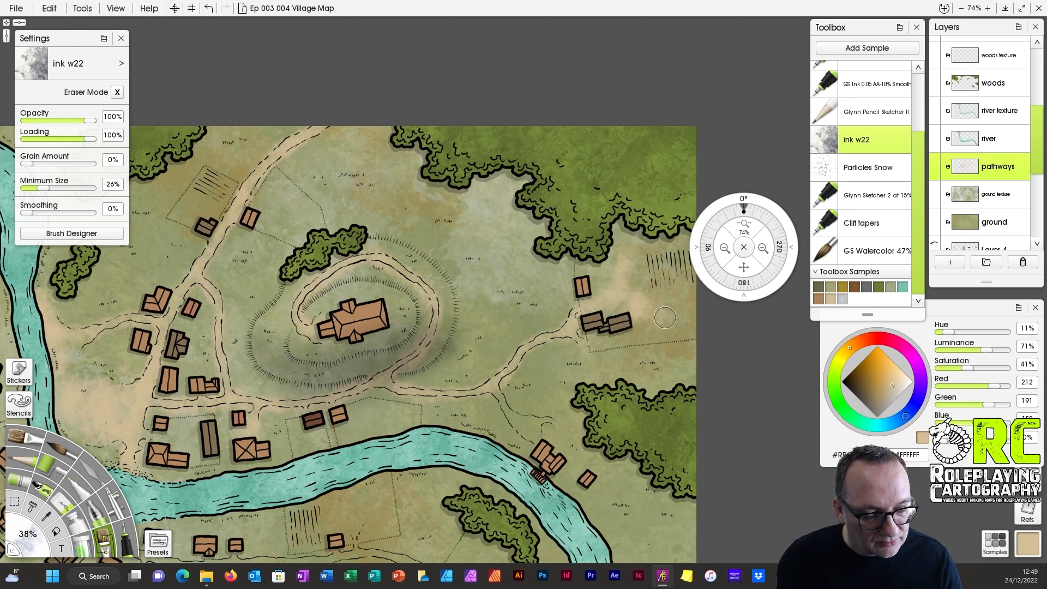
# Paint the branch to the eastern riverside building and bare ground around it and the two north-bank houses below the hill.
pyautogui.moveTo(743, 268); pyautogui.dragTo(848, 200)
pyautogui.moveTo(595, 324)
pyautogui.mouseDown()
pyautogui.moveTo(640, 369)
pyautogui.moveTo(656, 353)
pyautogui.moveTo(670, 364)
pyautogui.moveTo(694, 396)
pyautogui.mouseUp()
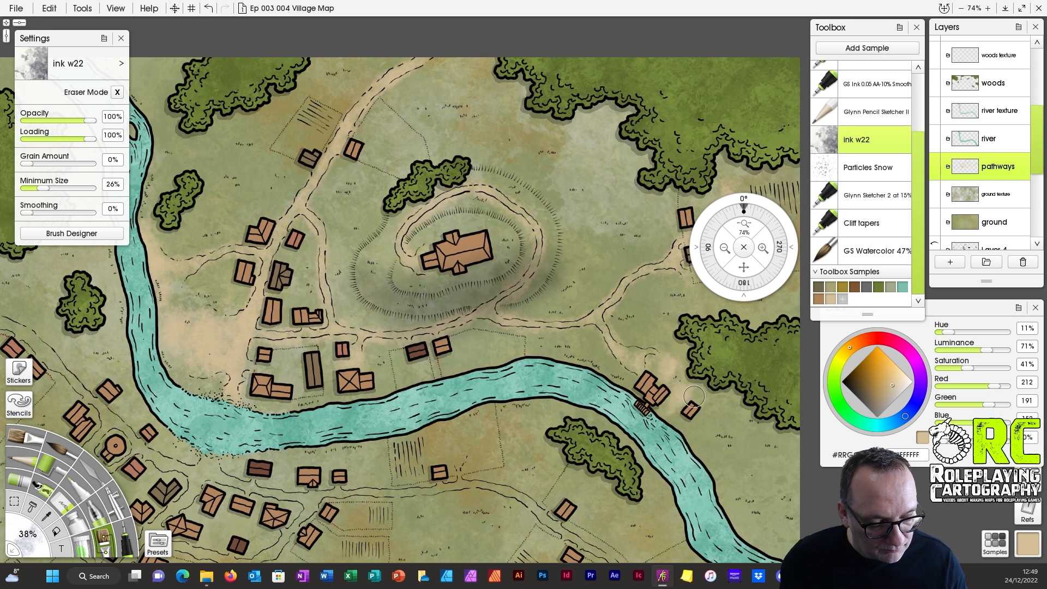
pyautogui.moveTo(743, 268); pyautogui.dragTo(839, 261)
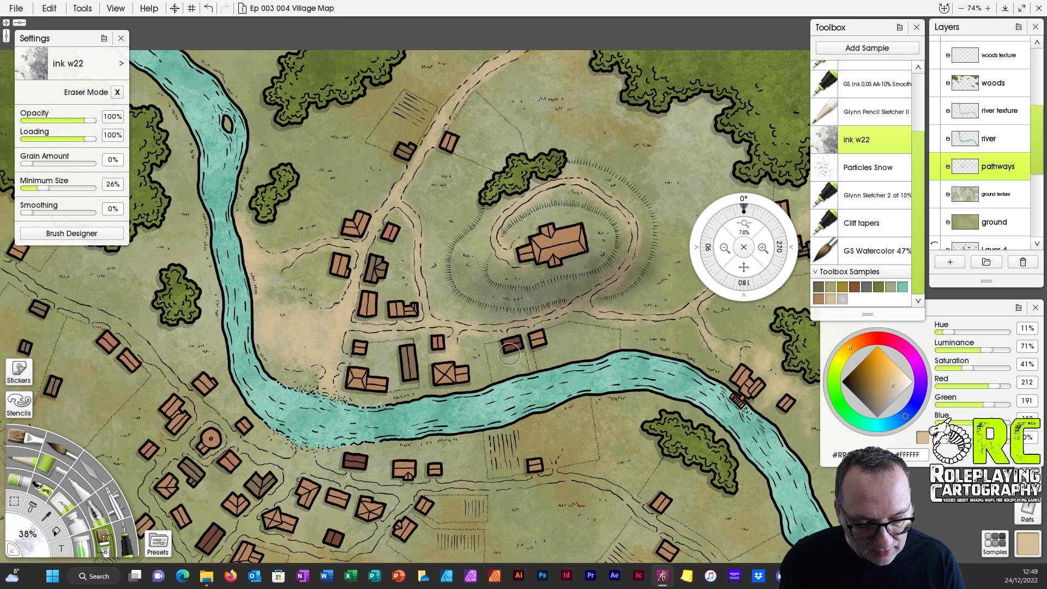
pyautogui.moveTo(510, 354); pyautogui.dragTo(493, 370)
pyautogui.moveTo(568, 340); pyautogui.dragTo(576, 349)
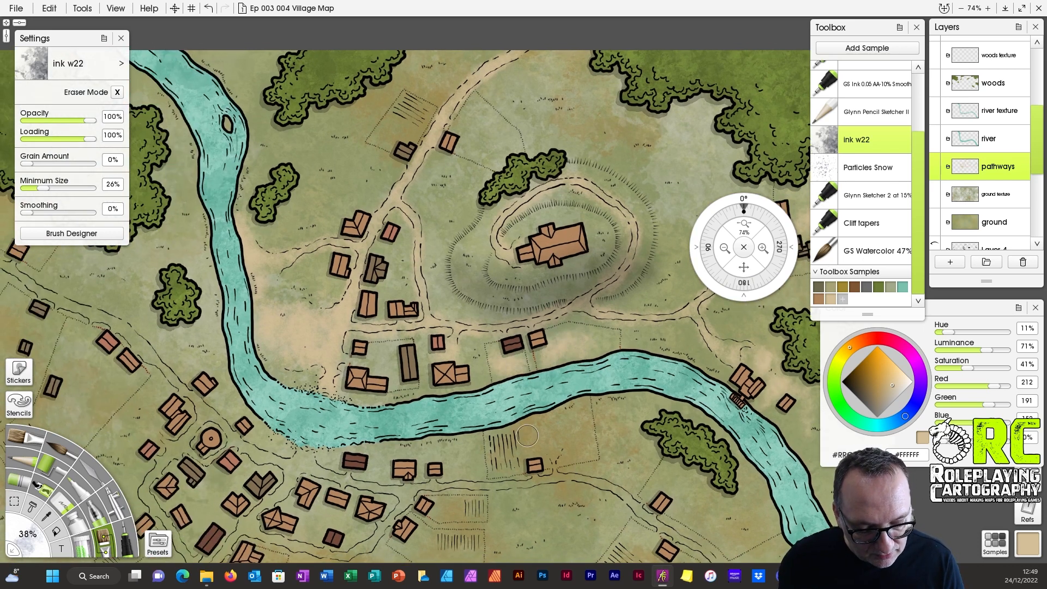
# Paint the yard and road south of the river to the southeastern map edge and the lanes through the southern village.
pyautogui.moveTo(516, 440)
pyautogui.mouseDown()
pyautogui.moveTo(540, 428)
pyautogui.moveTo(530, 440)
pyautogui.moveTo(553, 473)
pyautogui.moveTo(520, 483)
pyautogui.moveTo(597, 487)
pyautogui.moveTo(634, 506)
pyautogui.mouseUp()
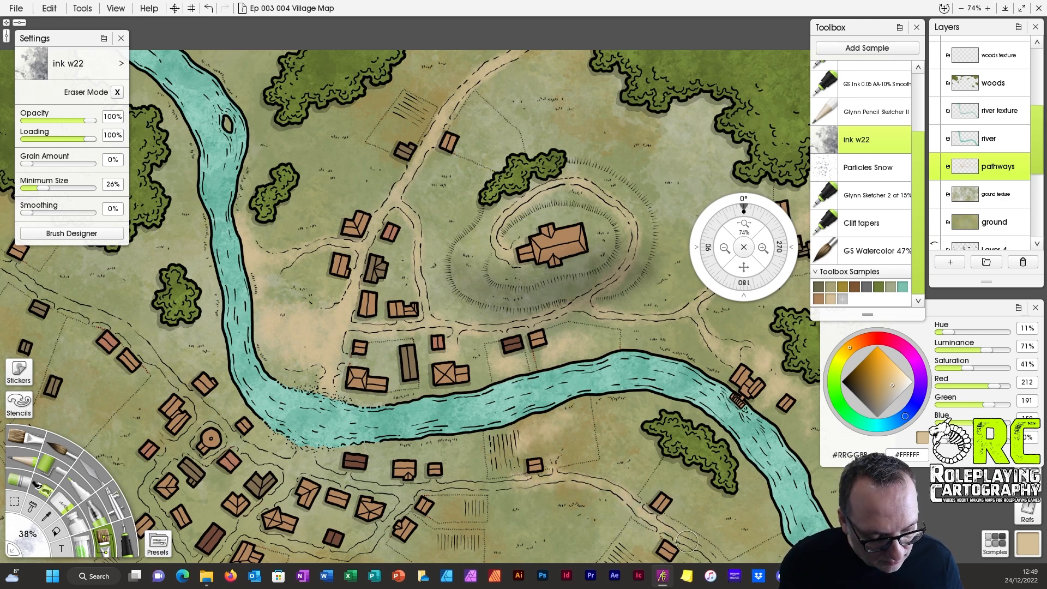
pyautogui.moveTo(740, 281)
pyautogui.mouseDown()
pyautogui.moveTo(709, 237)
pyautogui.moveTo(715, 222)
pyautogui.mouseUp()
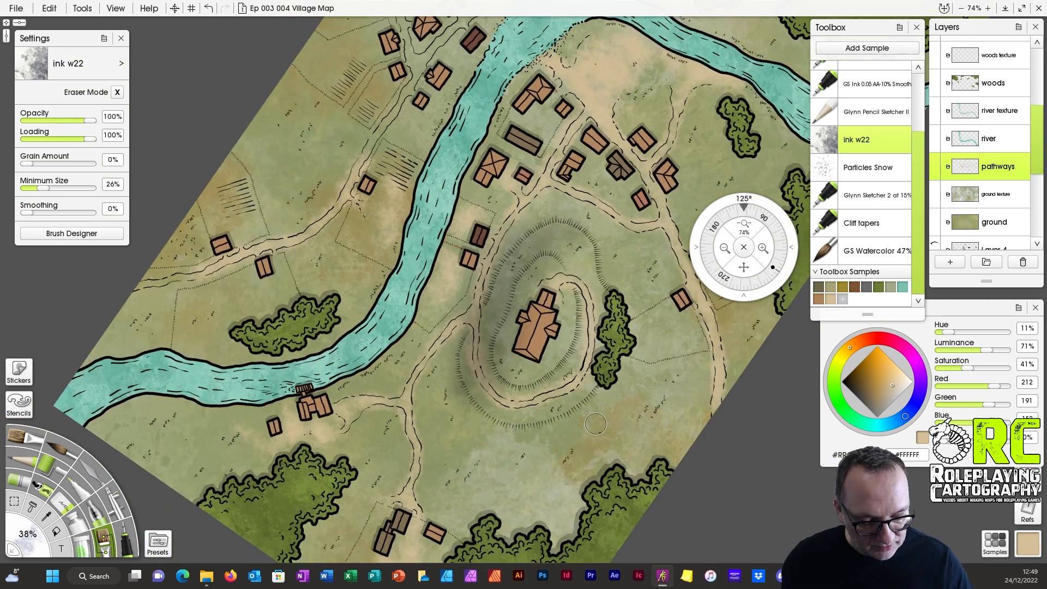
pyautogui.click(744, 207)
pyautogui.moveTo(744, 267); pyautogui.dragTo(456, 106)
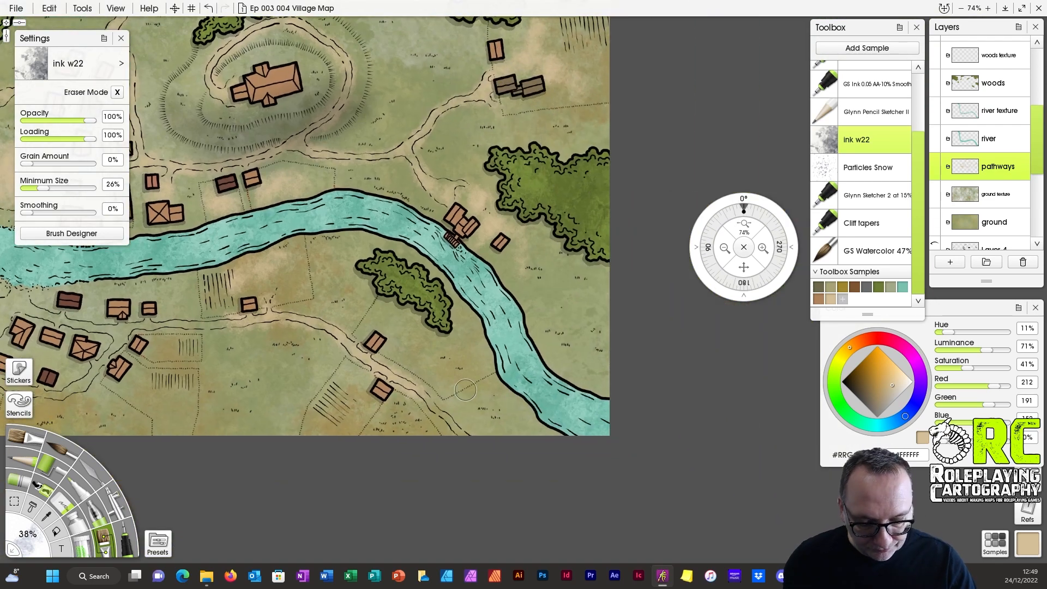
pyautogui.moveTo(743, 267)
pyautogui.mouseDown()
pyautogui.moveTo(998, 345)
pyautogui.moveTo(869, 278)
pyautogui.mouseUp()
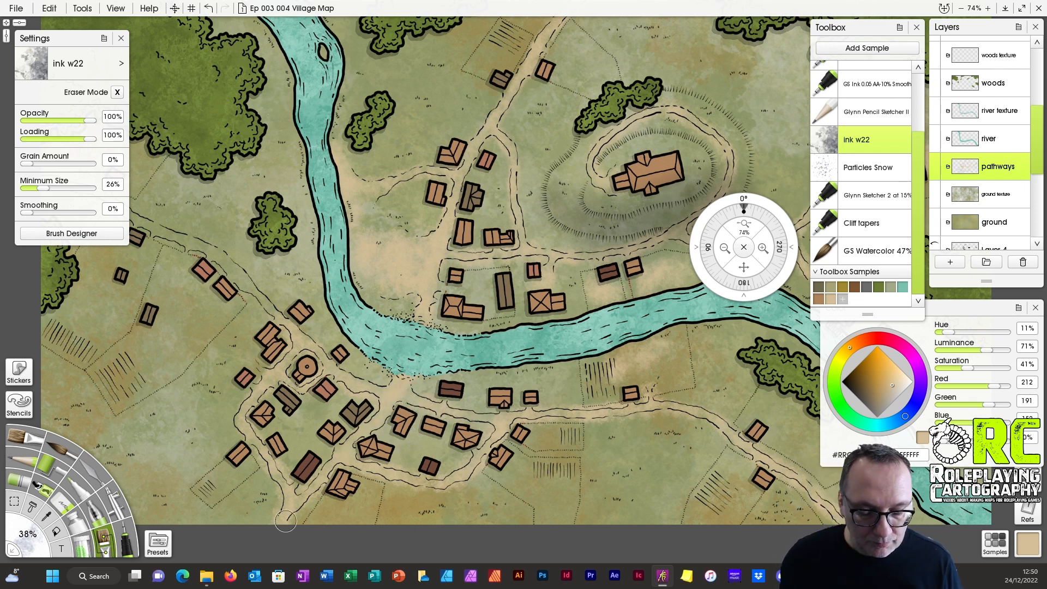
# Try the Multiply blend mode on the river layer.
pyautogui.moveTo(757, 268); pyautogui.dragTo(745, 273)
pyautogui.click(1022, 142)
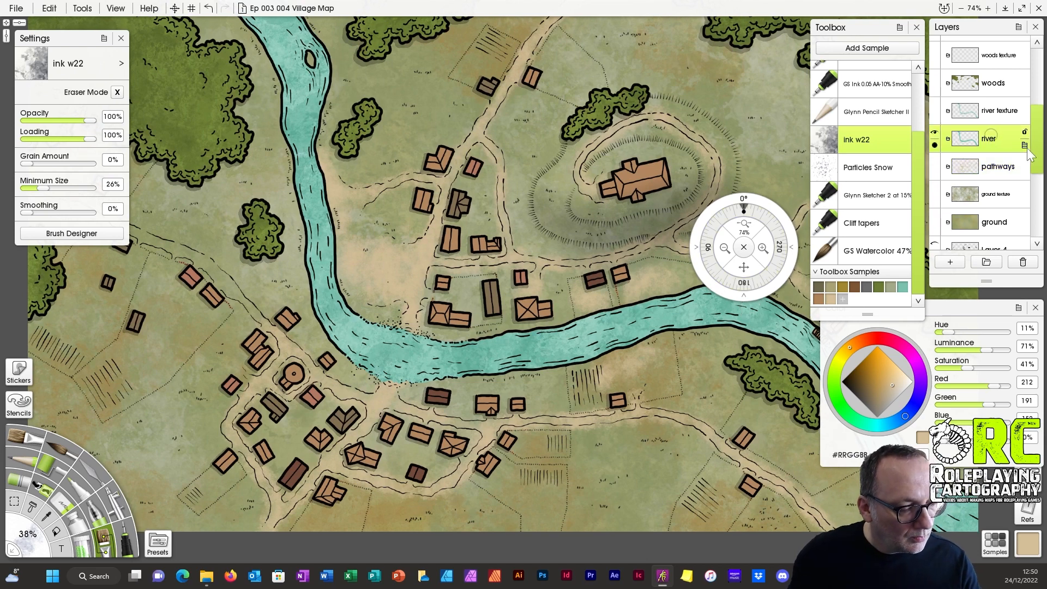
pyautogui.rightClick(1022, 143)
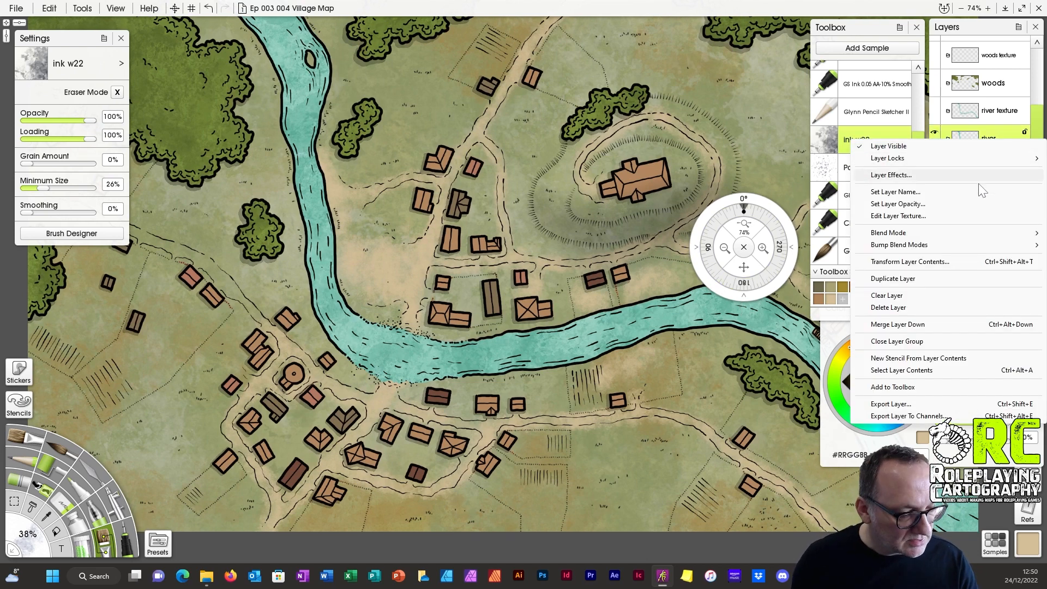
pyautogui.moveTo(916, 234)
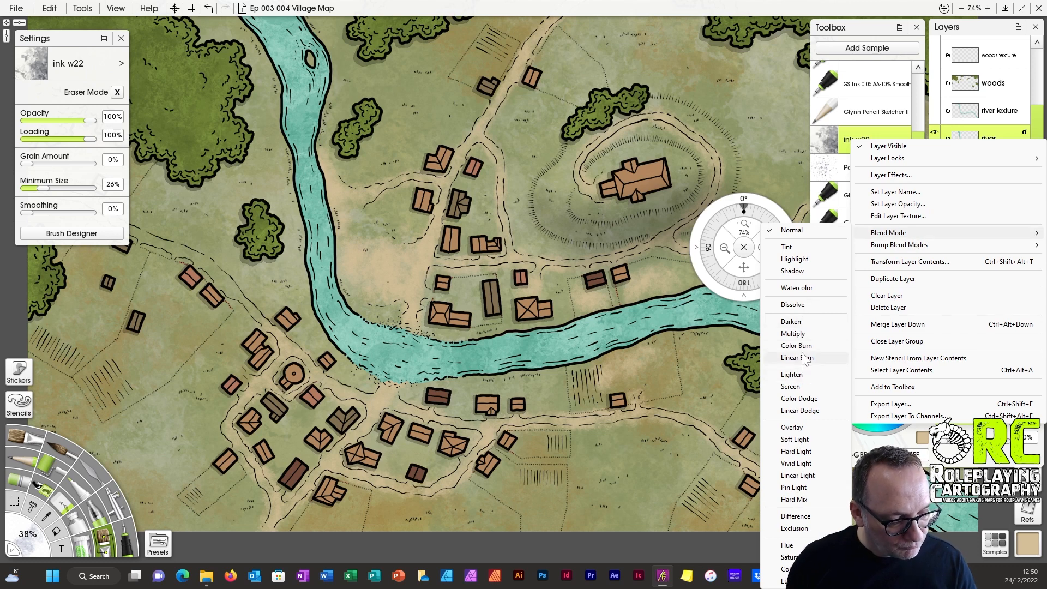
pyautogui.click(801, 336)
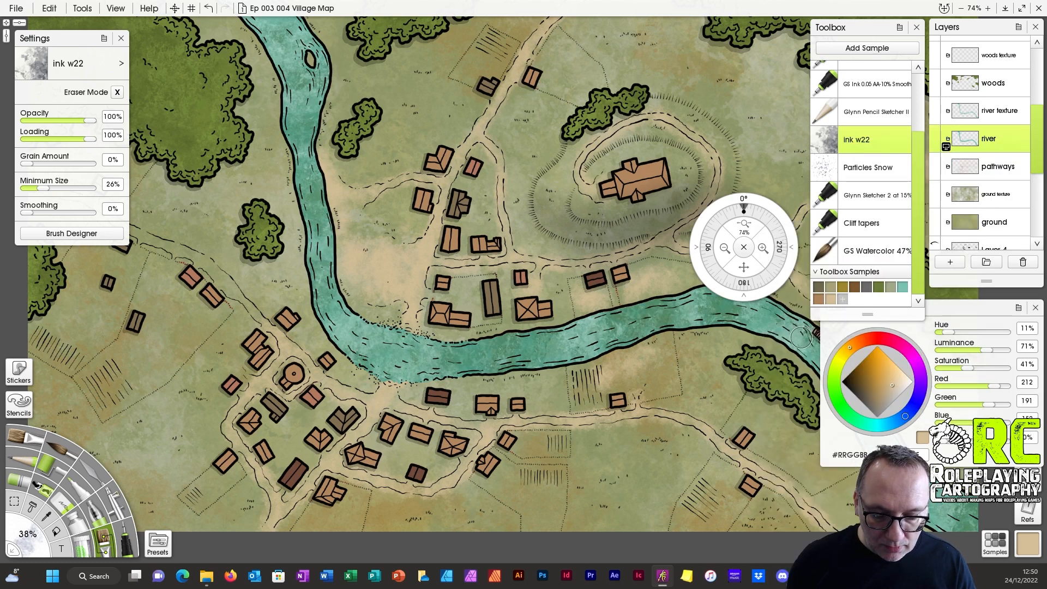
pyautogui.click(988, 172)
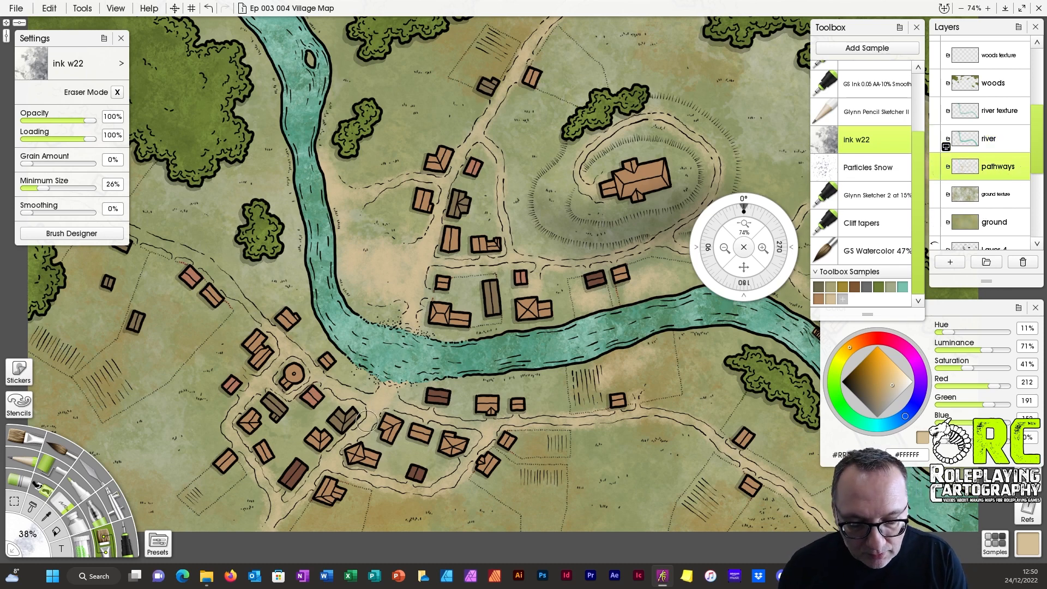
# Replace the river layer's Multiply blend mode with a lighter one and reselect the pathways layer.
pyautogui.click(995, 143)
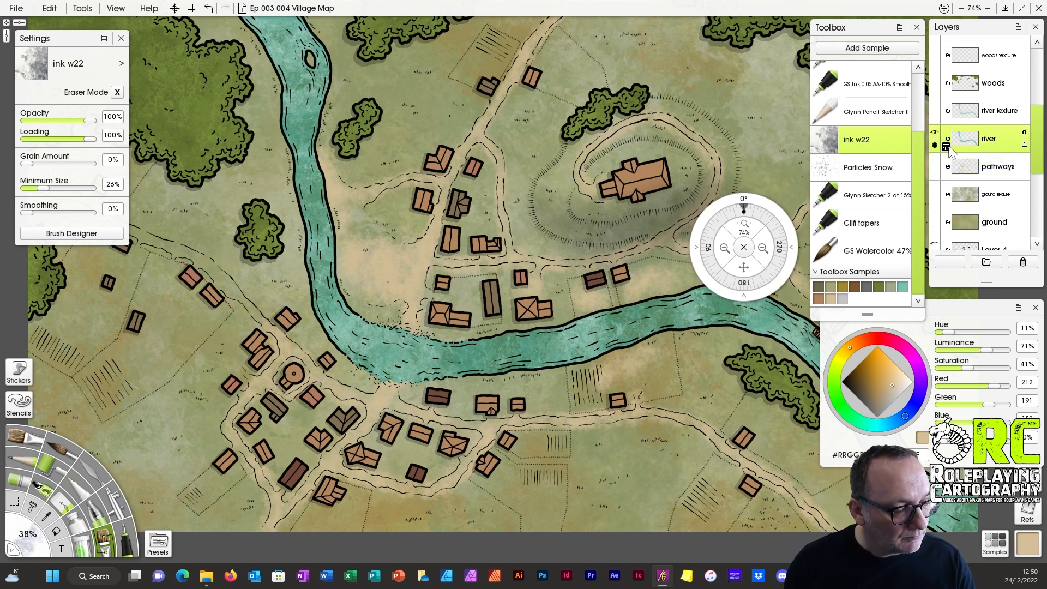
pyautogui.click(946, 146)
pyautogui.click(987, 307)
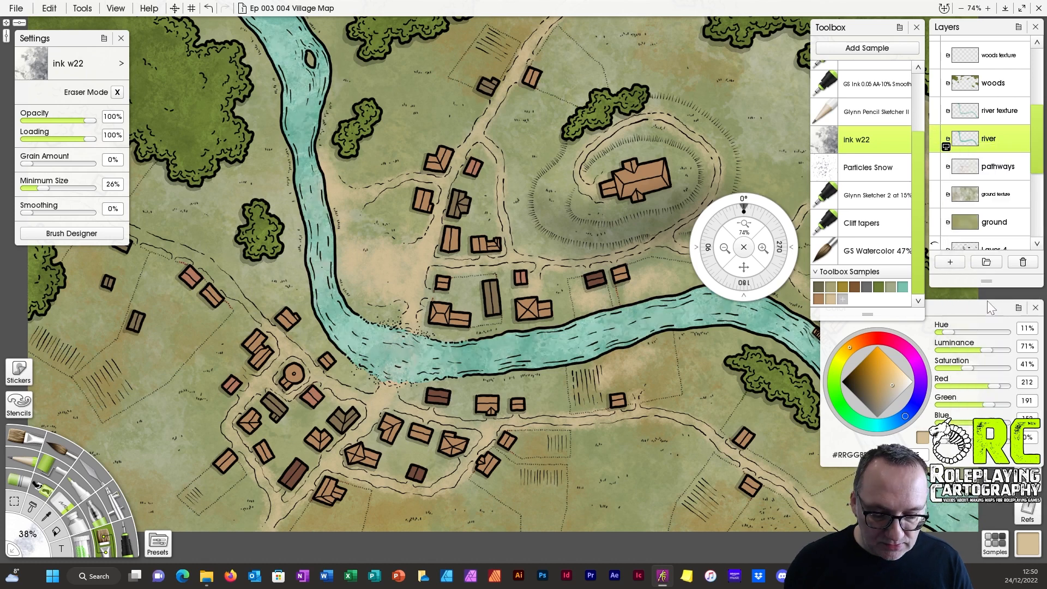
pyautogui.click(1001, 174)
# Save the village map painting.
pyautogui.moveTo(743, 267); pyautogui.dragTo(868, 338)
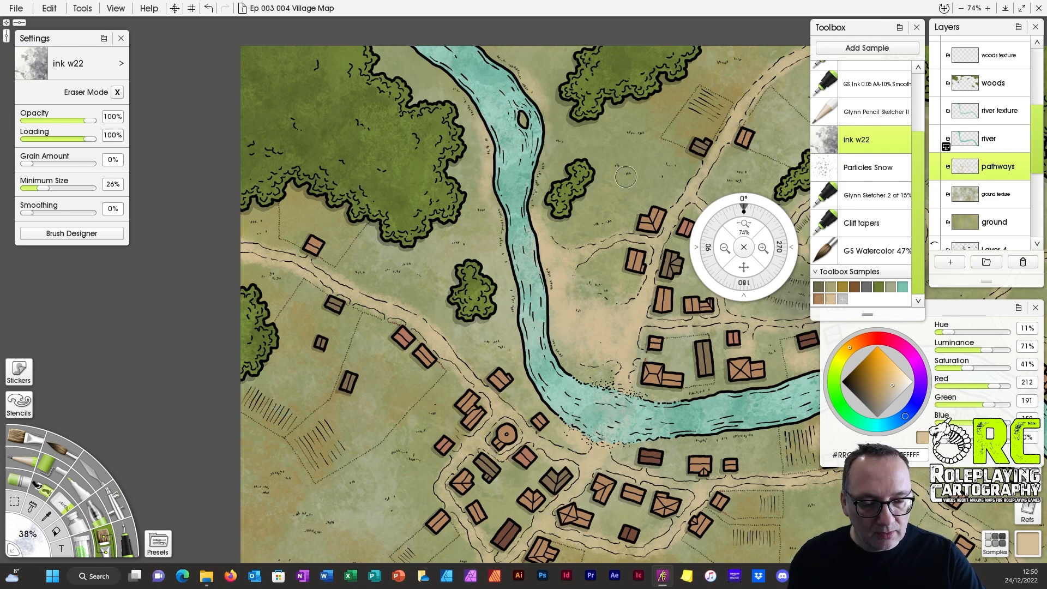
pyautogui.moveTo(743, 267); pyautogui.dragTo(414, 180)
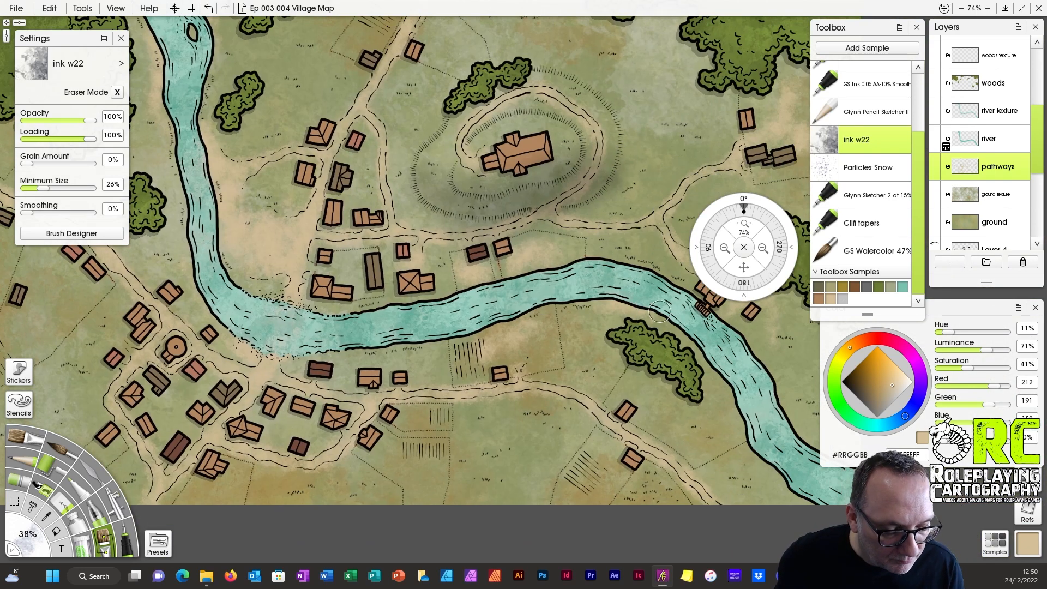
pyautogui.moveTo(743, 267); pyautogui.dragTo(629, 233)
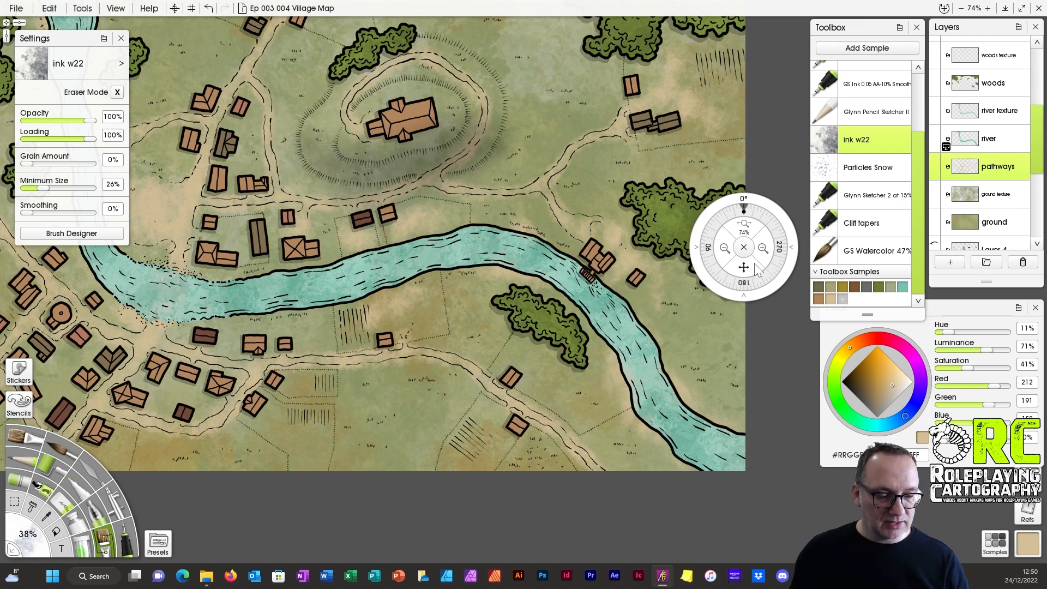
pyautogui.moveTo(748, 265); pyautogui.dragTo(926, 347)
pyautogui.moveTo(748, 240)
pyautogui.mouseDown()
pyautogui.moveTo(725, 238)
pyautogui.moveTo(756, 228)
pyautogui.mouseUp()
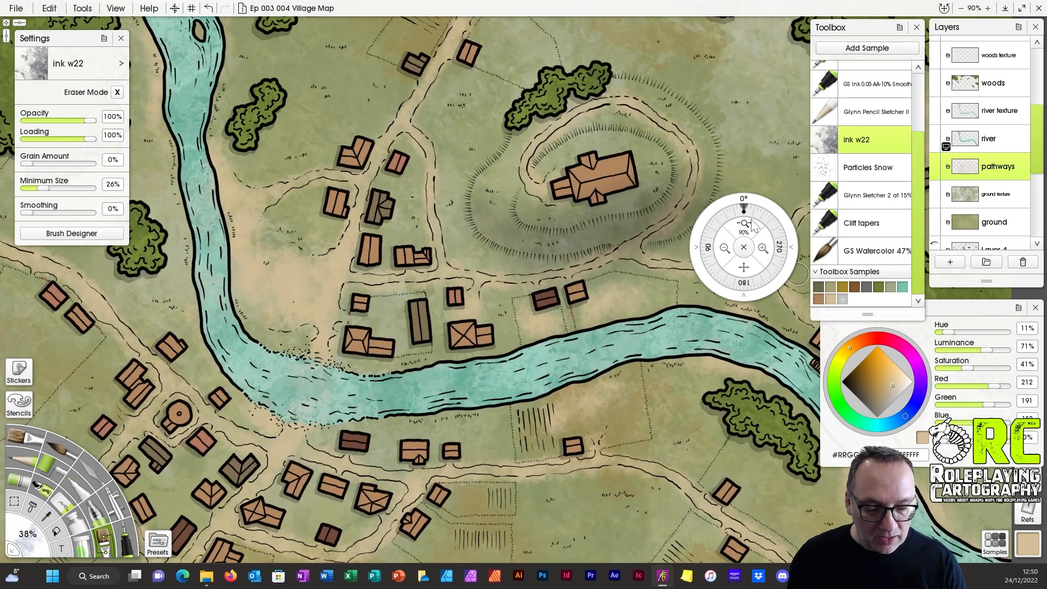
pyautogui.moveTo(743, 272); pyautogui.dragTo(753, 330)
pyautogui.click(16, 8)
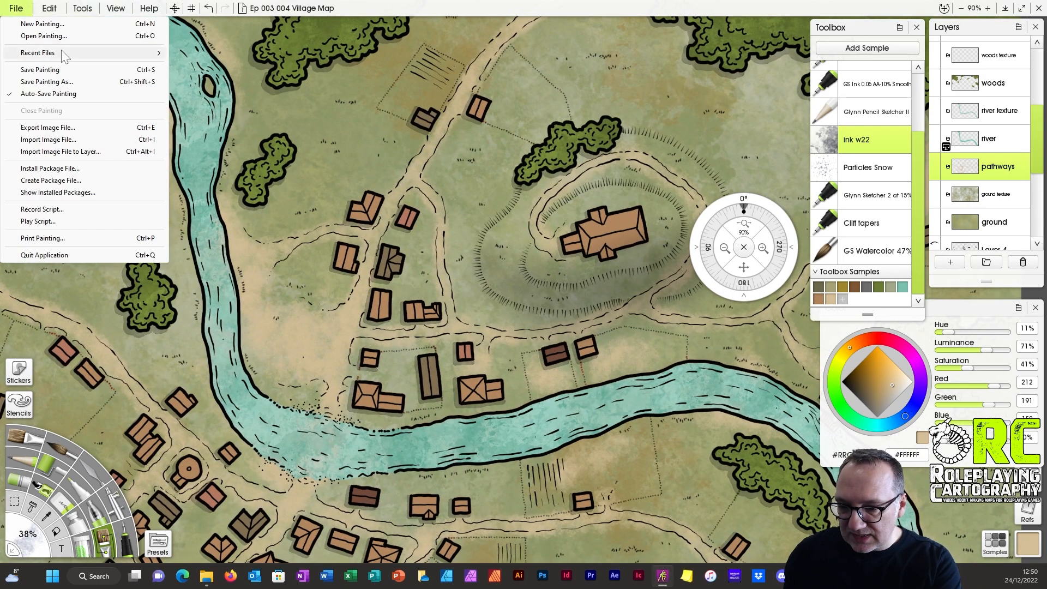
pyautogui.click(39, 70)
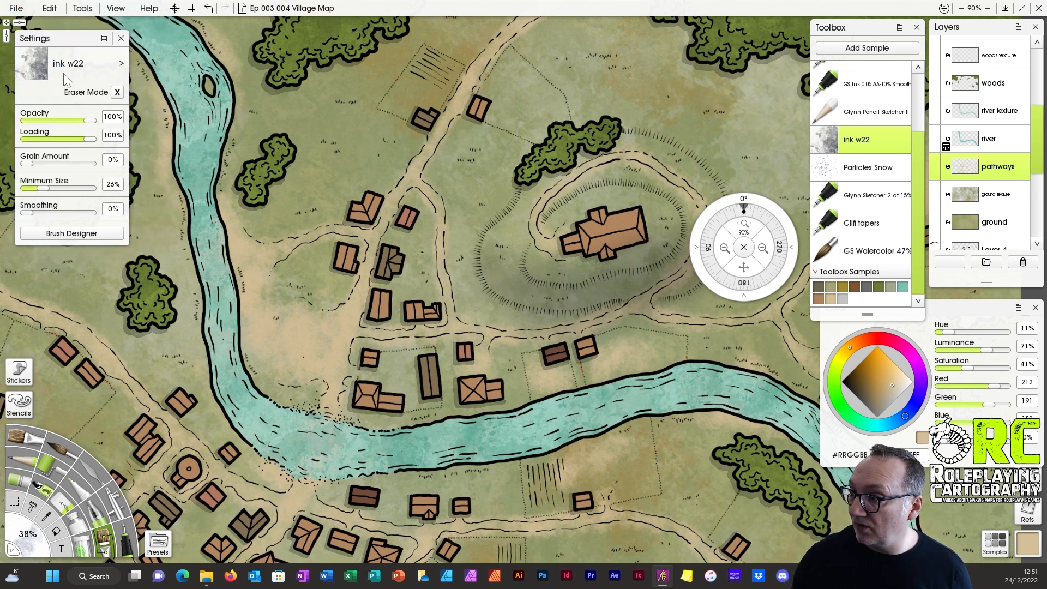
# Activate the Cutout effect on the pathways layer and show its settings.
pyautogui.click(1024, 173)
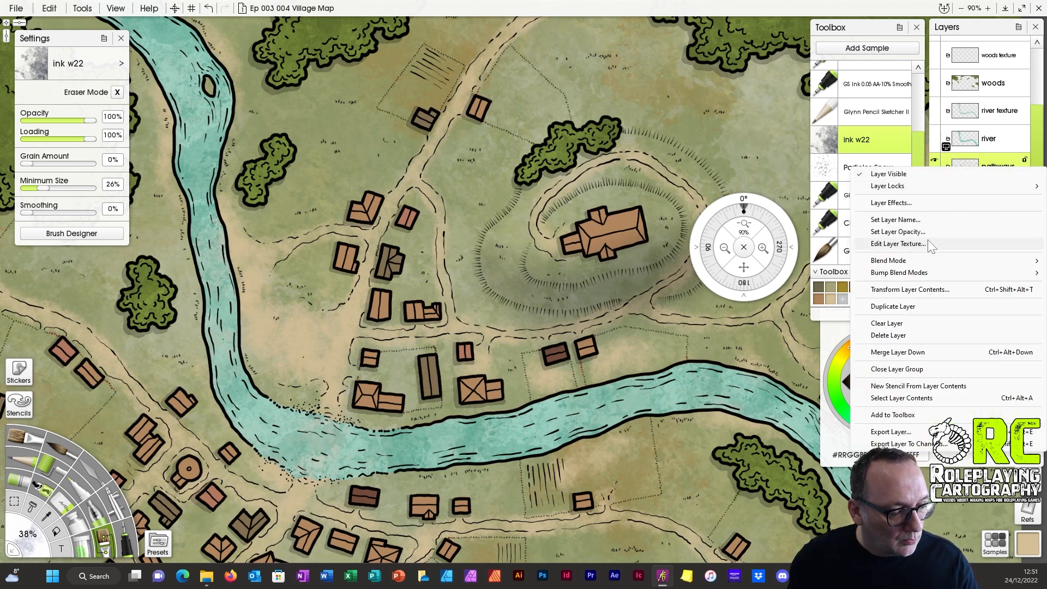
pyautogui.click(901, 205)
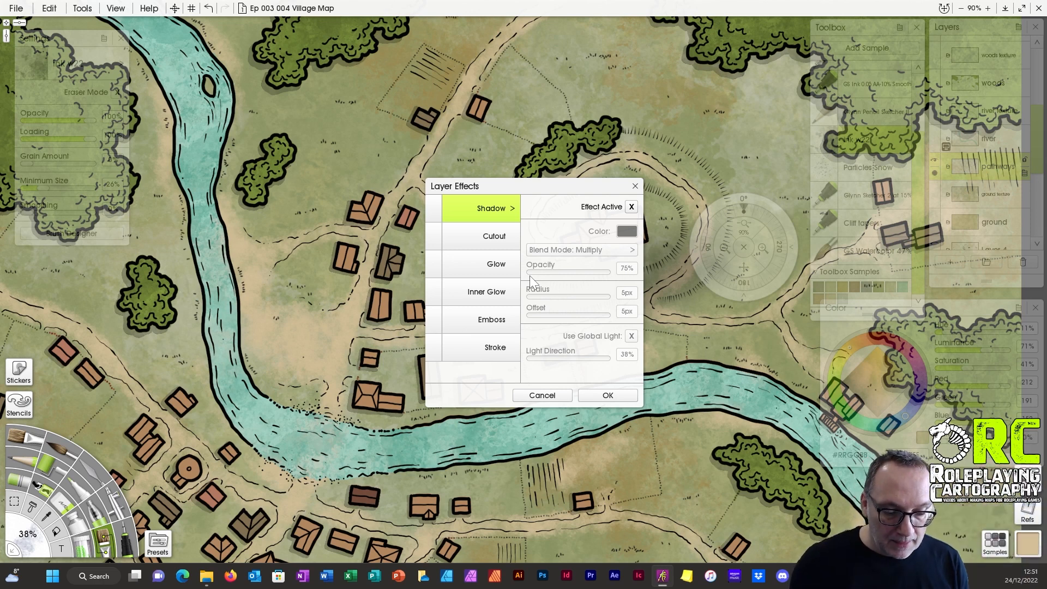
pyautogui.moveTo(574, 188); pyautogui.dragTo(772, 209)
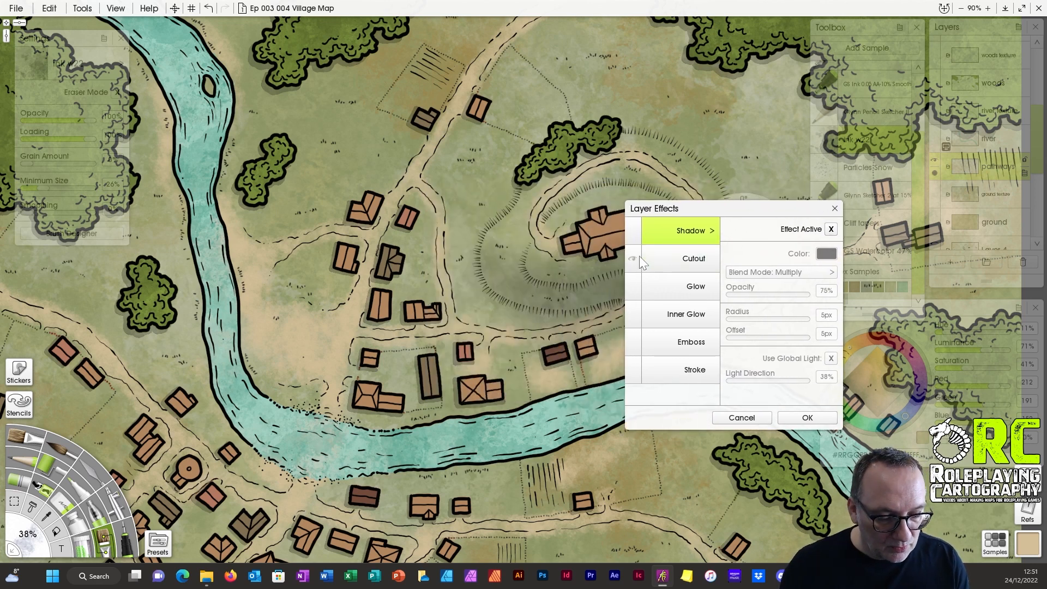
pyautogui.click(632, 259)
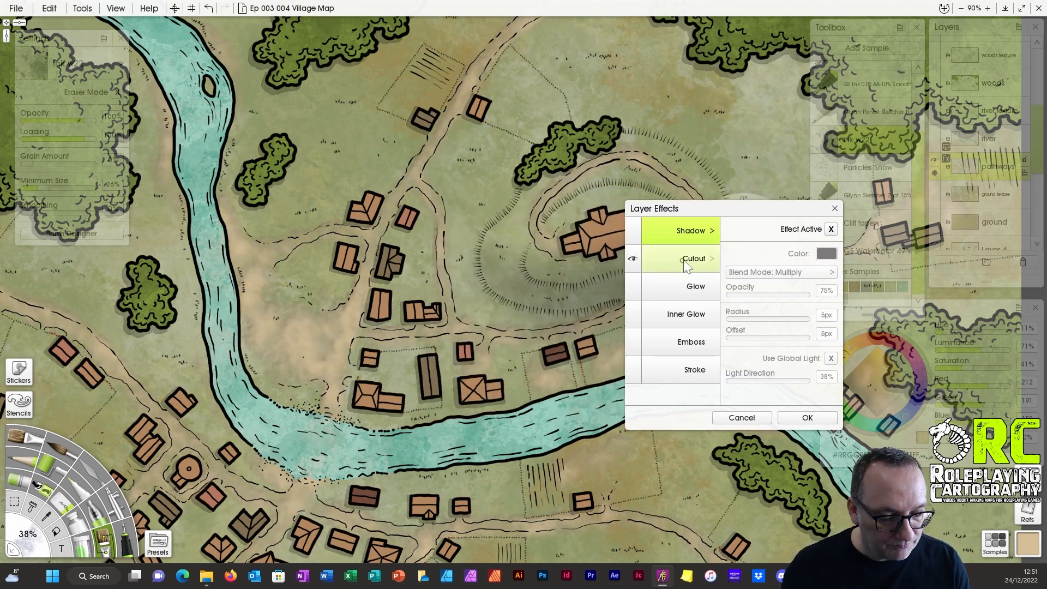
pyautogui.click(685, 266)
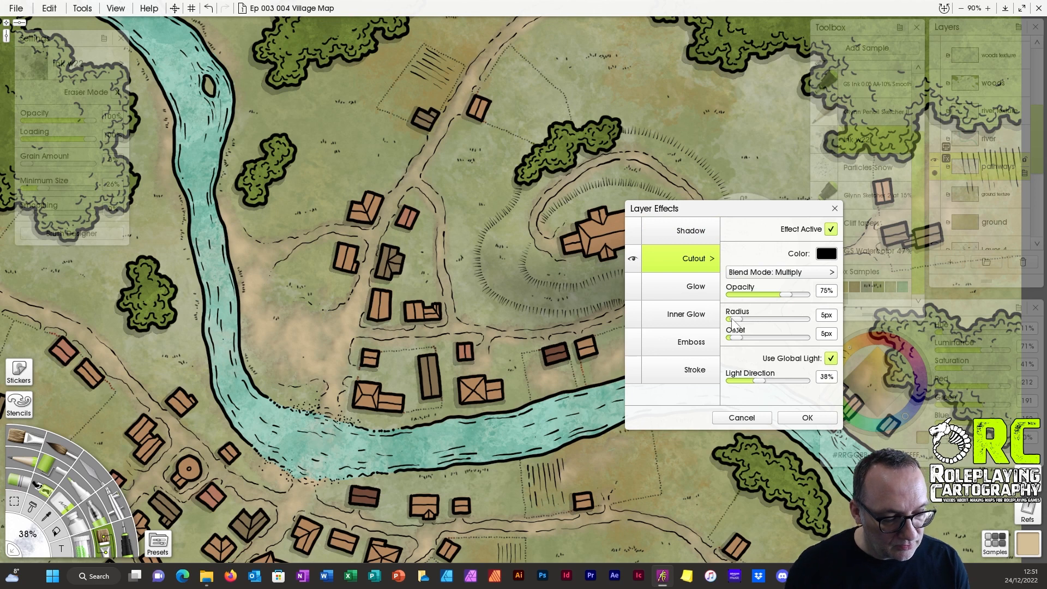
# Set the pathways cutout's radius to 1 px, offset to 2 px and opacity to 100%.
pyautogui.click(826, 315)
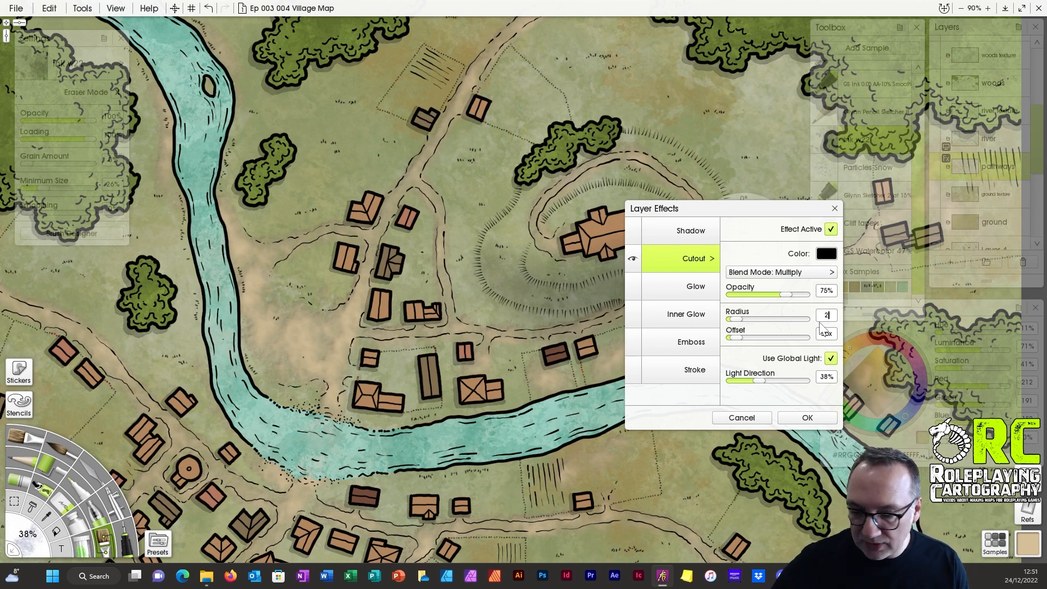
pyautogui.write('2')
pyautogui.press('Return')
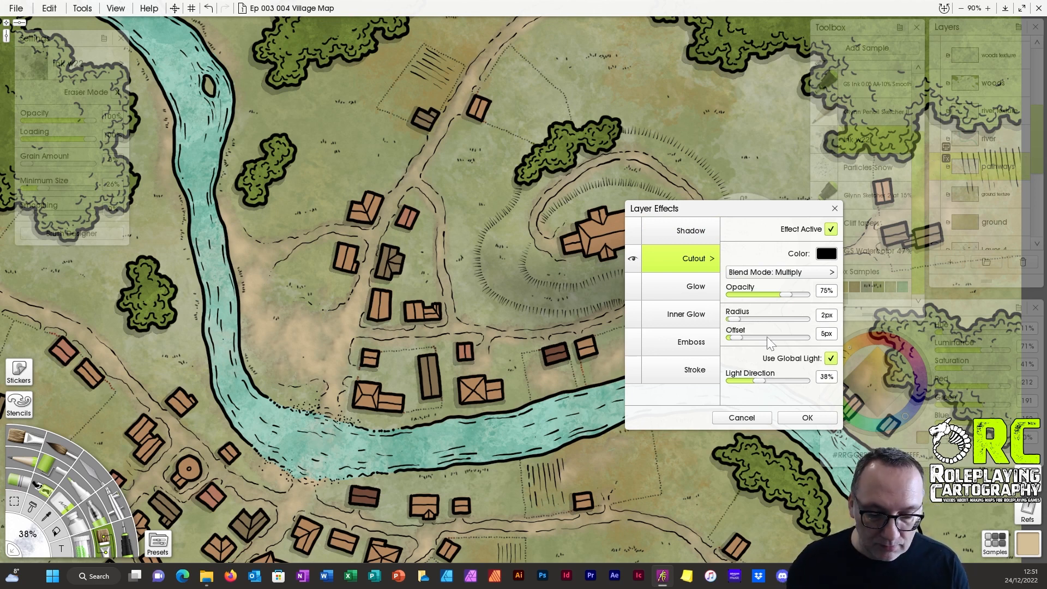
pyautogui.click(826, 316)
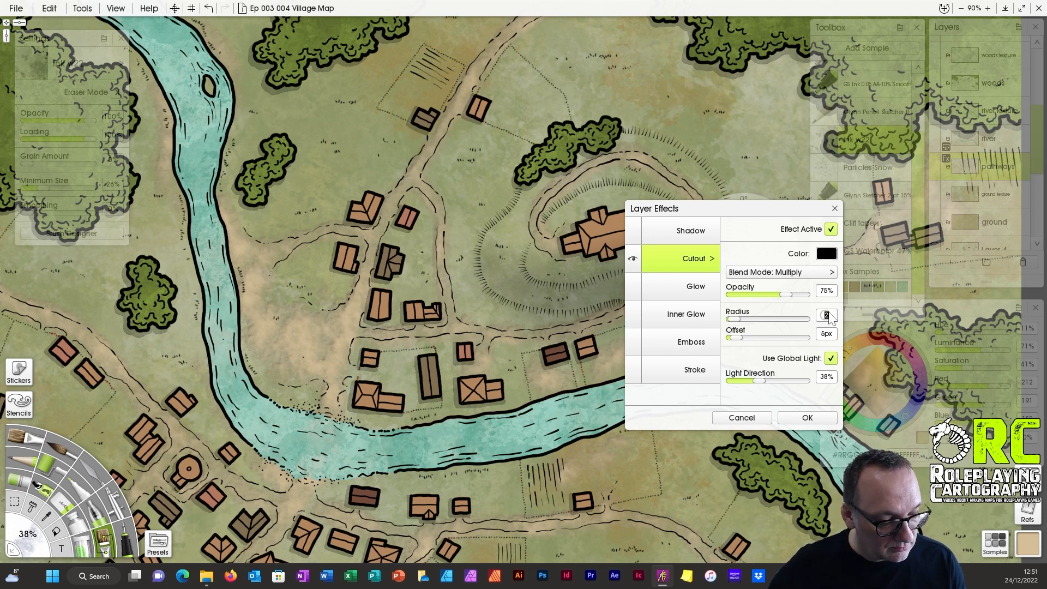
pyautogui.press('Return')
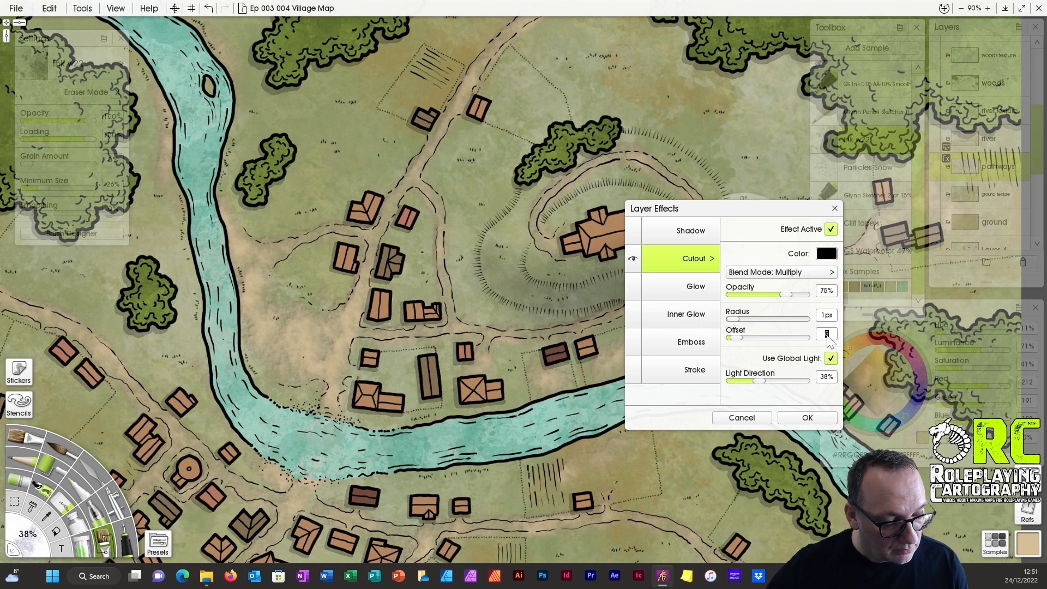
pyautogui.press('Return')
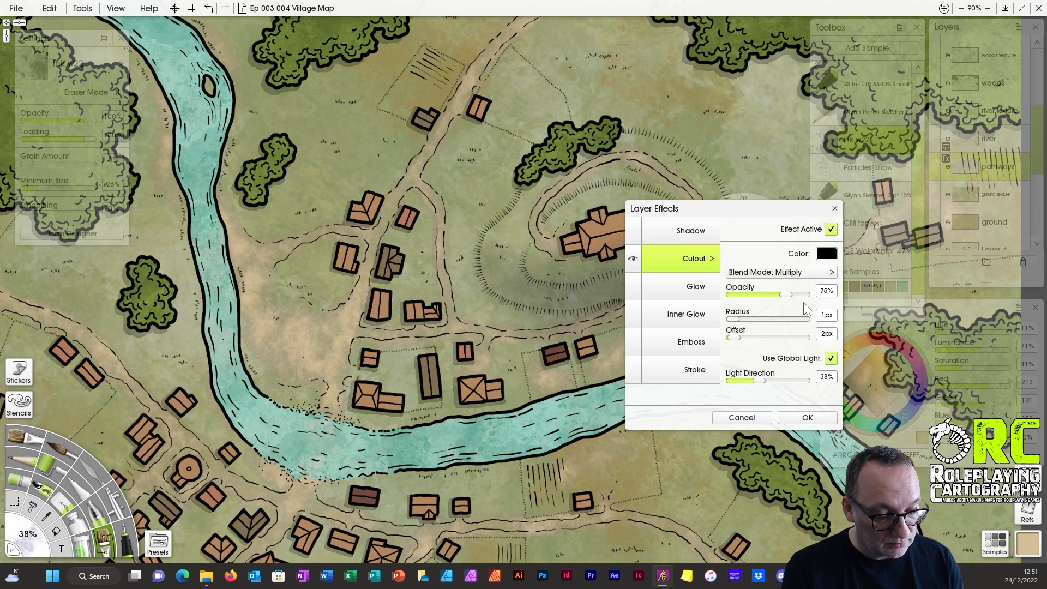
pyautogui.moveTo(789, 290); pyautogui.dragTo(810, 300)
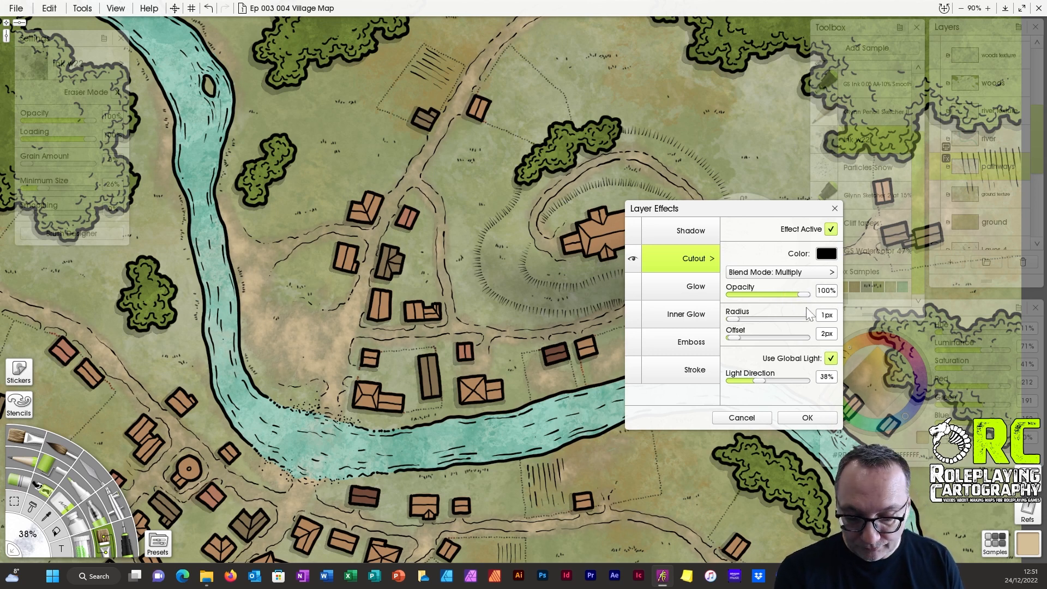
# Try the Hard Light blend mode on the cutout, restore Multiply and apply the pathways layer effects.
pyautogui.click(803, 272)
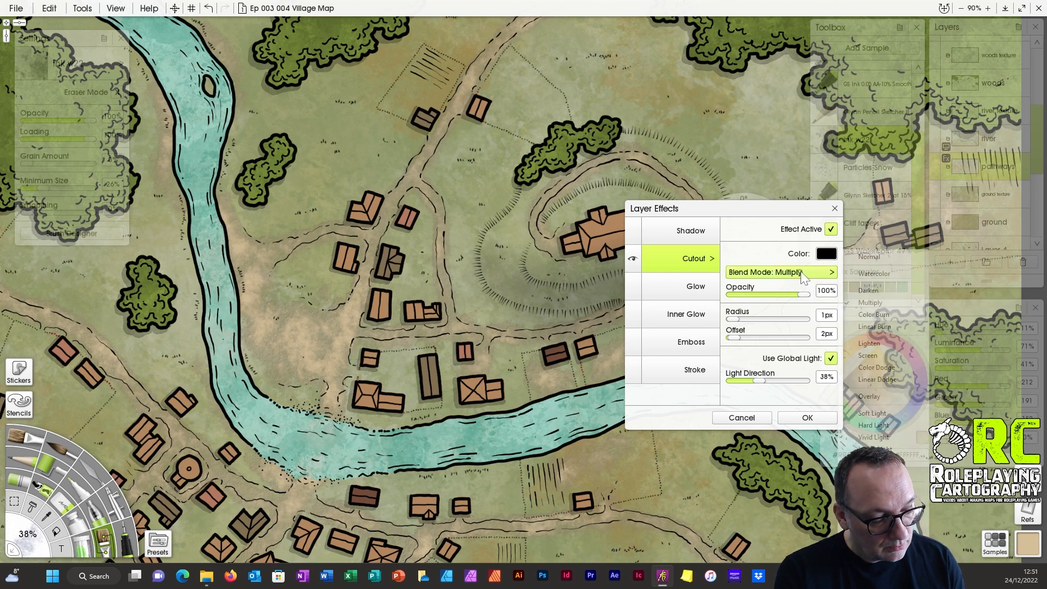
pyautogui.click(873, 426)
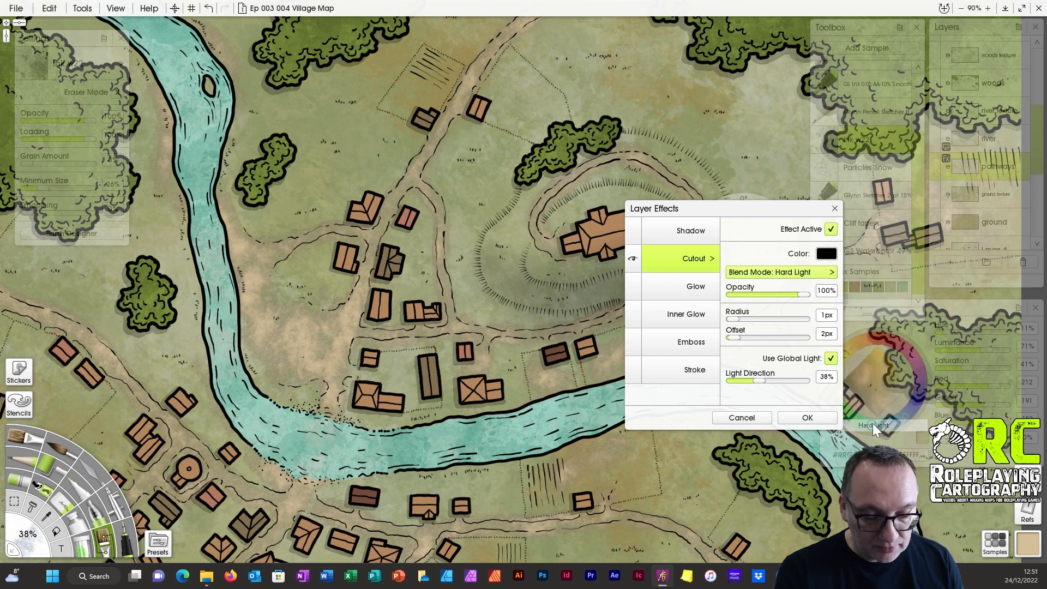
pyautogui.click(808, 273)
pyautogui.click(870, 302)
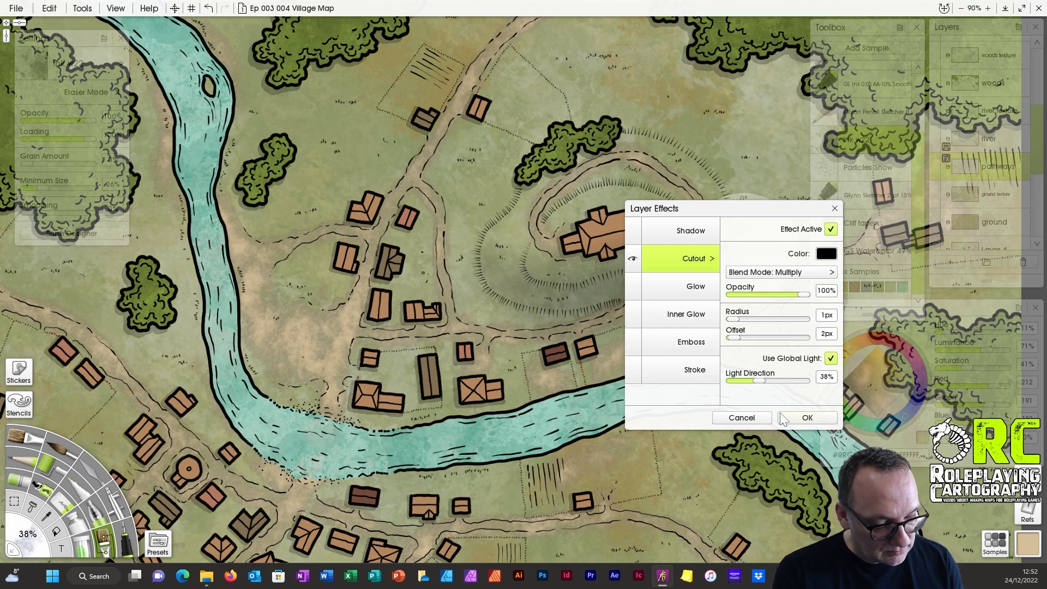
pyautogui.click(807, 417)
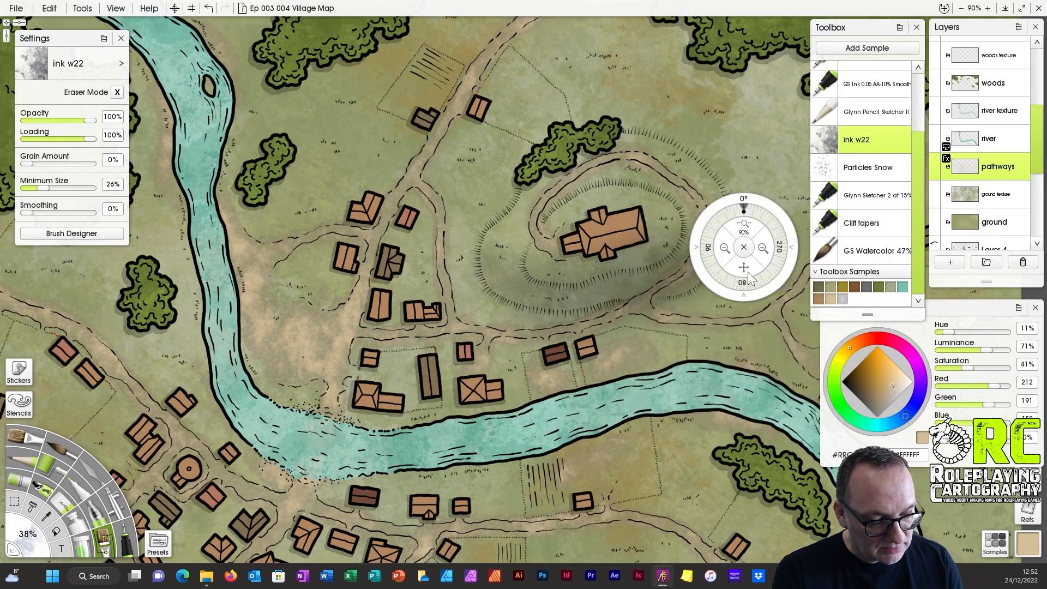
# Reopen the pathways layer's Cutout effect settings and set the light direction to 66%.
pyautogui.moveTo(743, 268); pyautogui.dragTo(825, 281)
pyautogui.moveTo(744, 222)
pyautogui.mouseDown()
pyautogui.moveTo(739, 279)
pyautogui.moveTo(744, 109)
pyautogui.mouseUp()
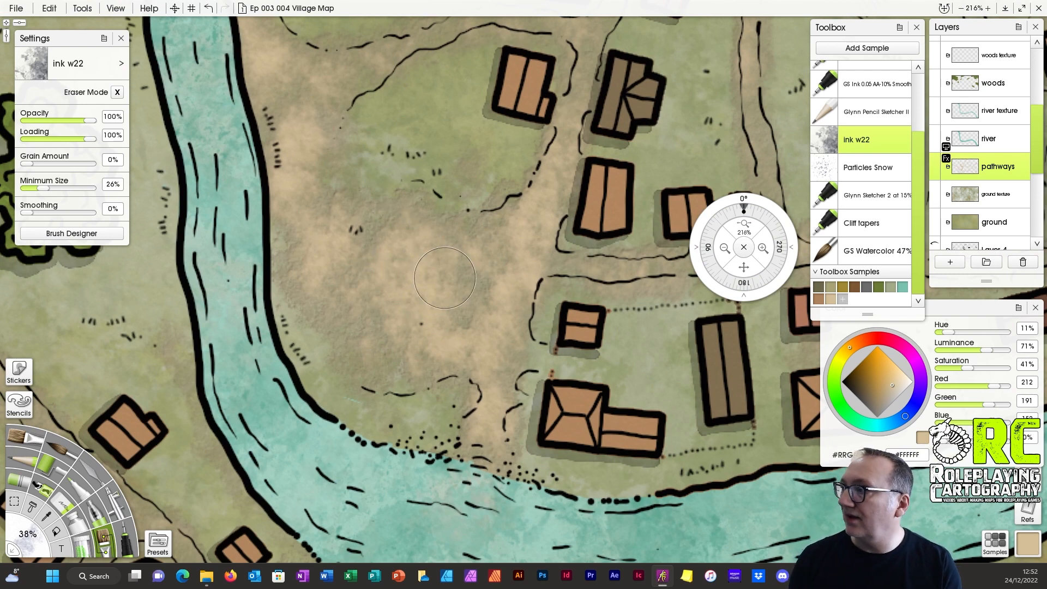
pyautogui.click(946, 158)
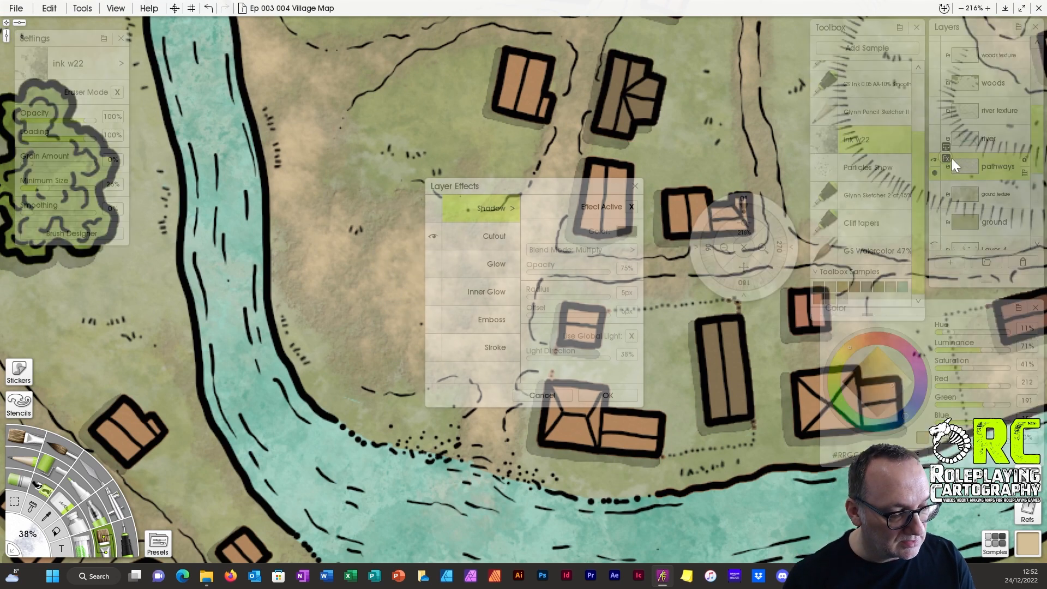
pyautogui.moveTo(554, 183); pyautogui.dragTo(743, 195)
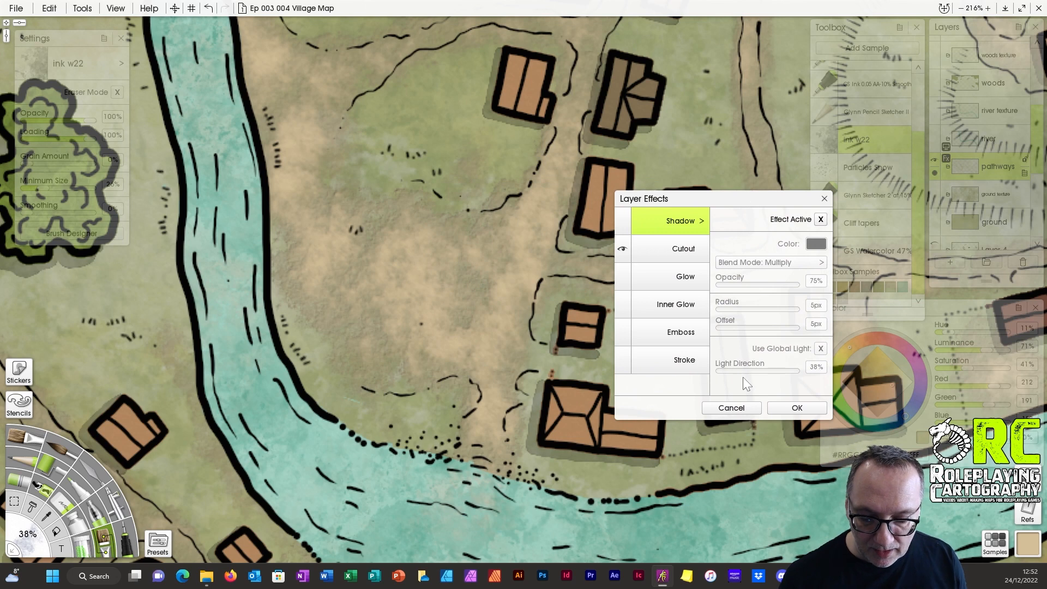
pyautogui.click(683, 254)
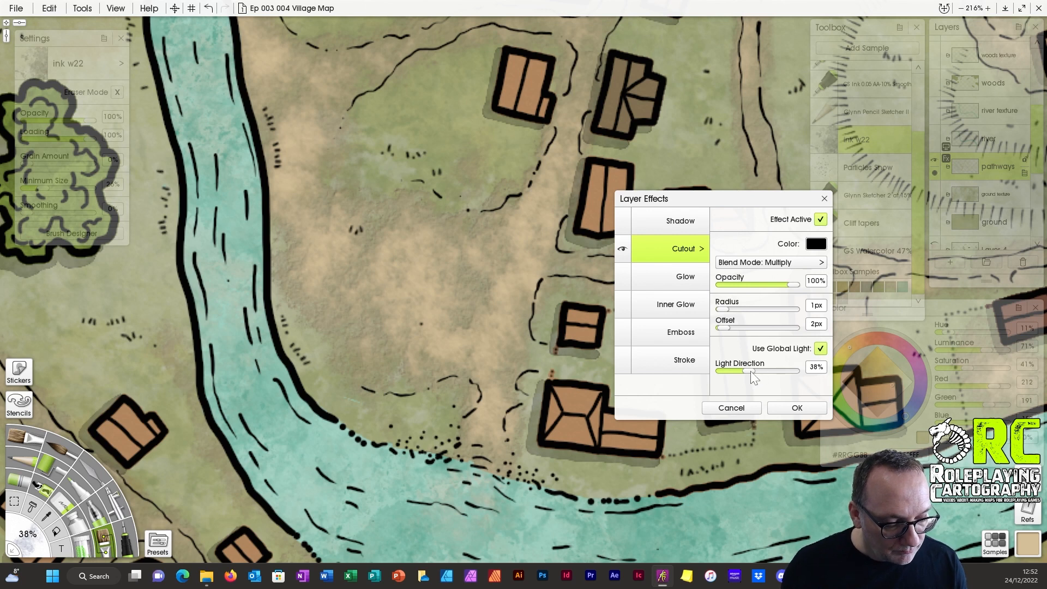
pyautogui.moveTo(750, 370)
pyautogui.mouseDown()
pyautogui.moveTo(780, 368)
pyautogui.moveTo(720, 375)
pyautogui.moveTo(770, 372)
pyautogui.mouseUp()
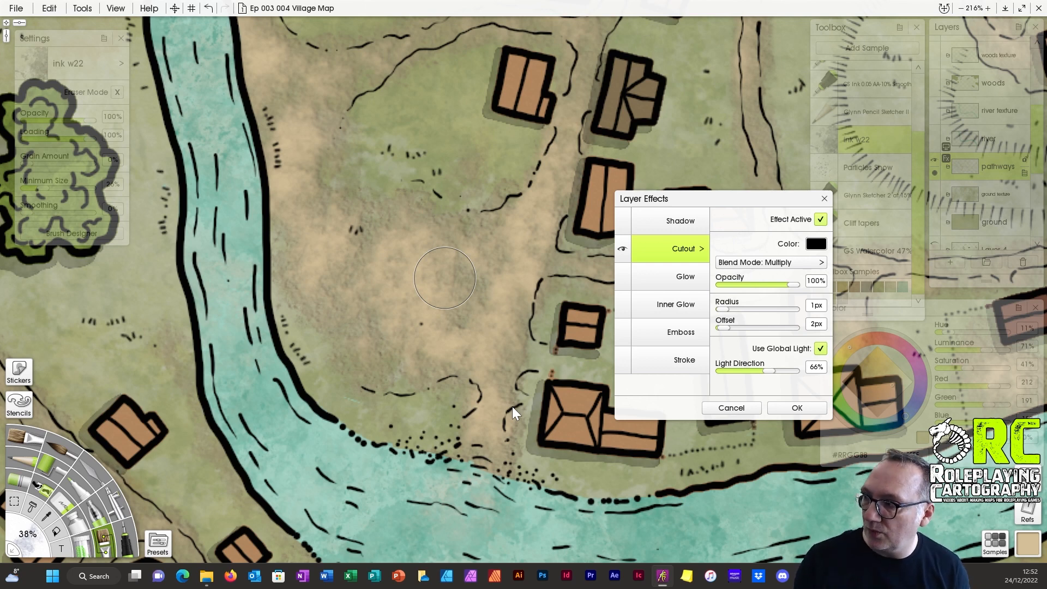
# Try a cutout offset of 1 px and settle on an offset of 3 px.
pyautogui.click(816, 325)
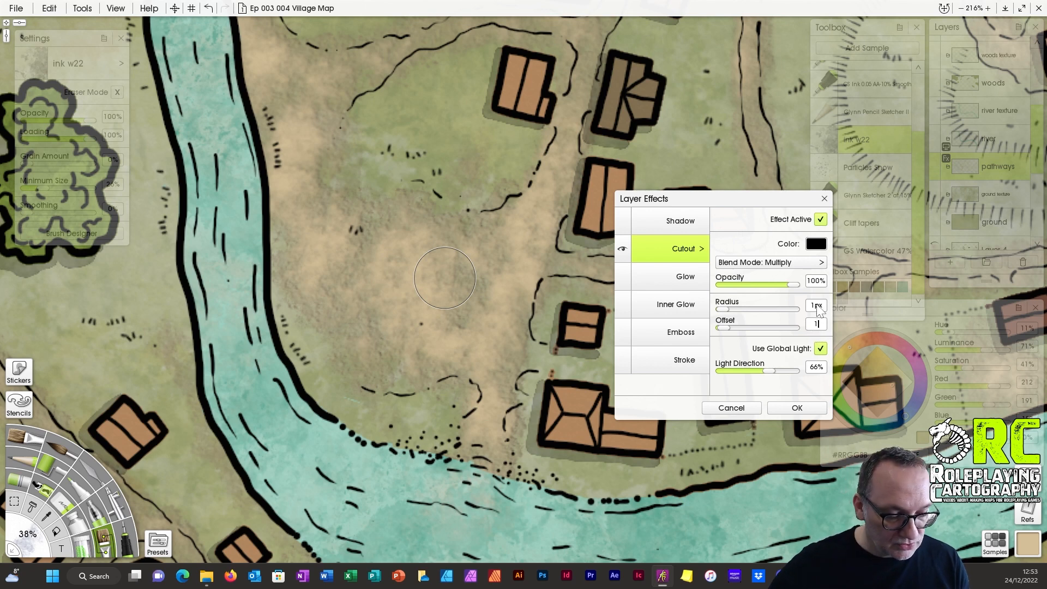
pyautogui.press('Return')
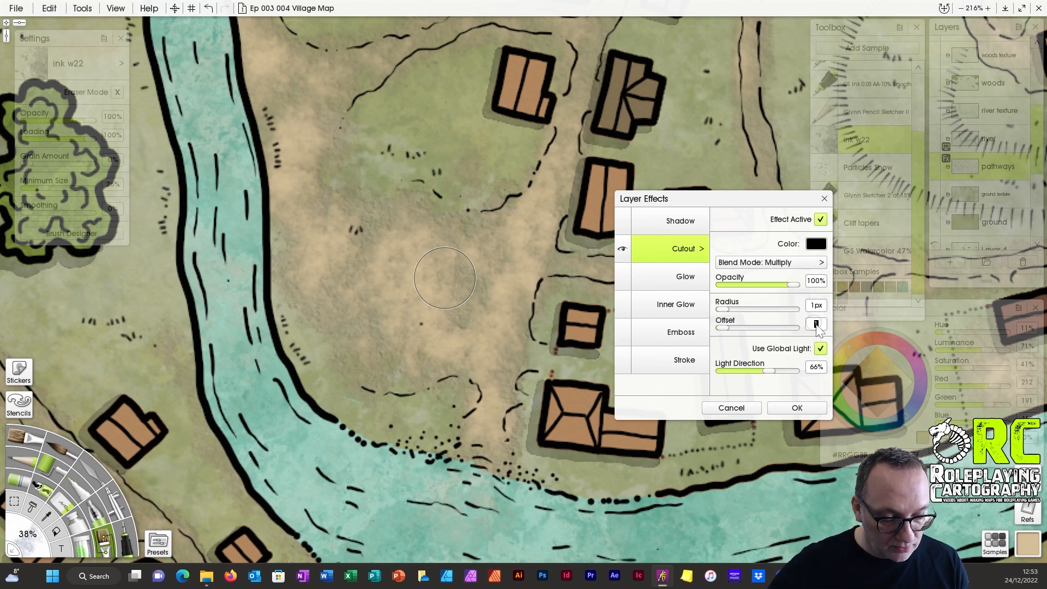
pyautogui.write('3')
pyautogui.press('Return')
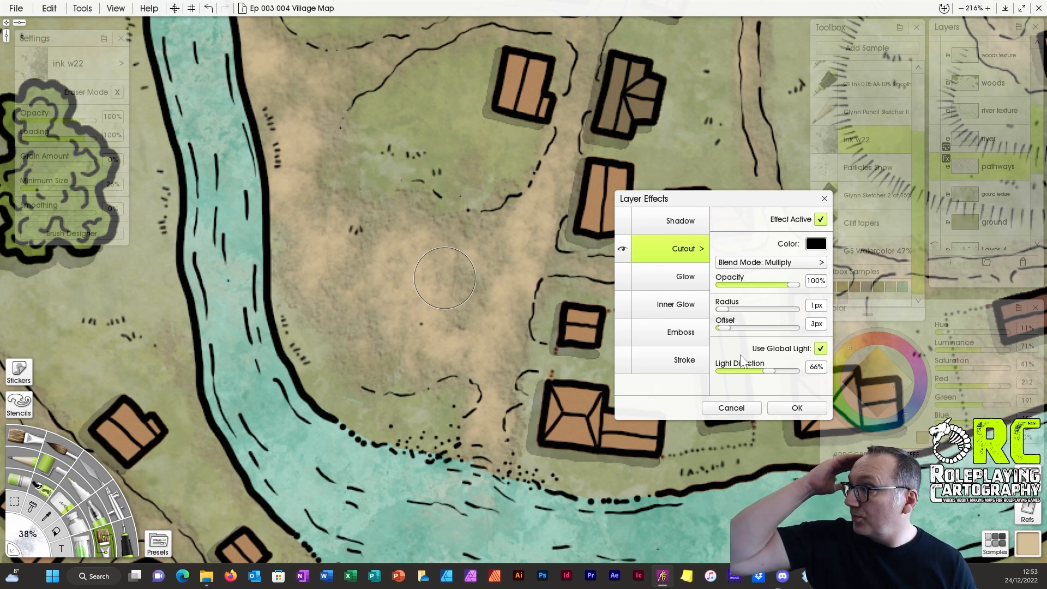
# Try the Normal blend mode on the cutout, restore Multiply and apply the changed pathways effects.
pyautogui.click(800, 263)
pyautogui.click(866, 257)
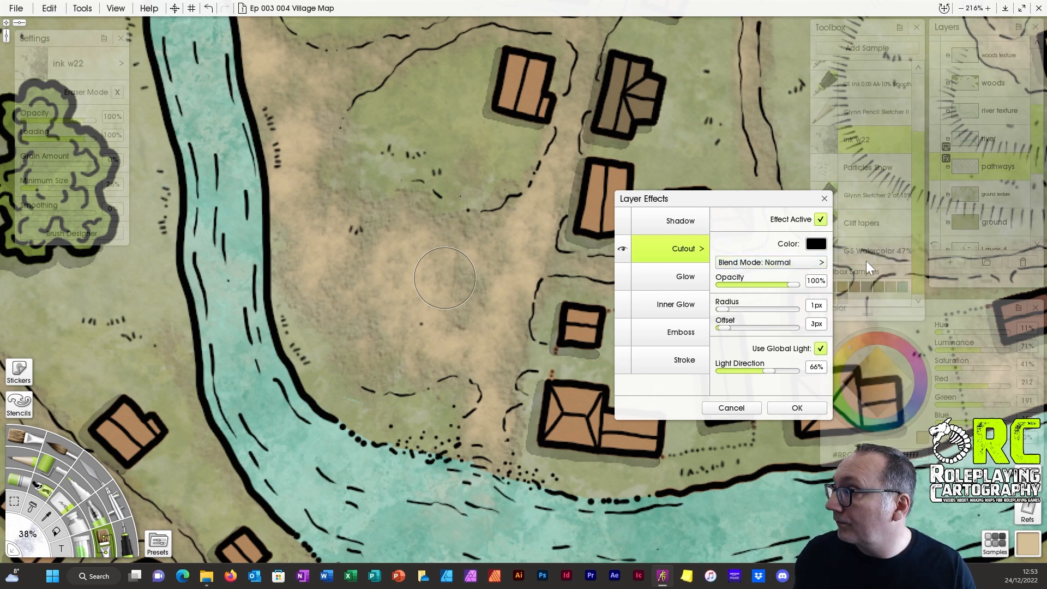
pyautogui.click(775, 263)
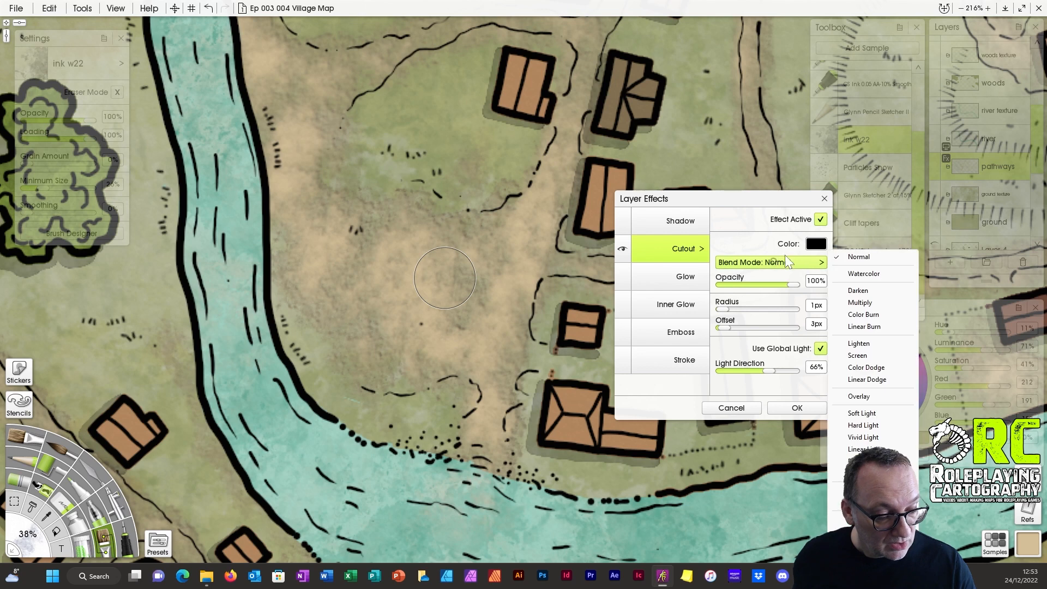
pyautogui.click(866, 302)
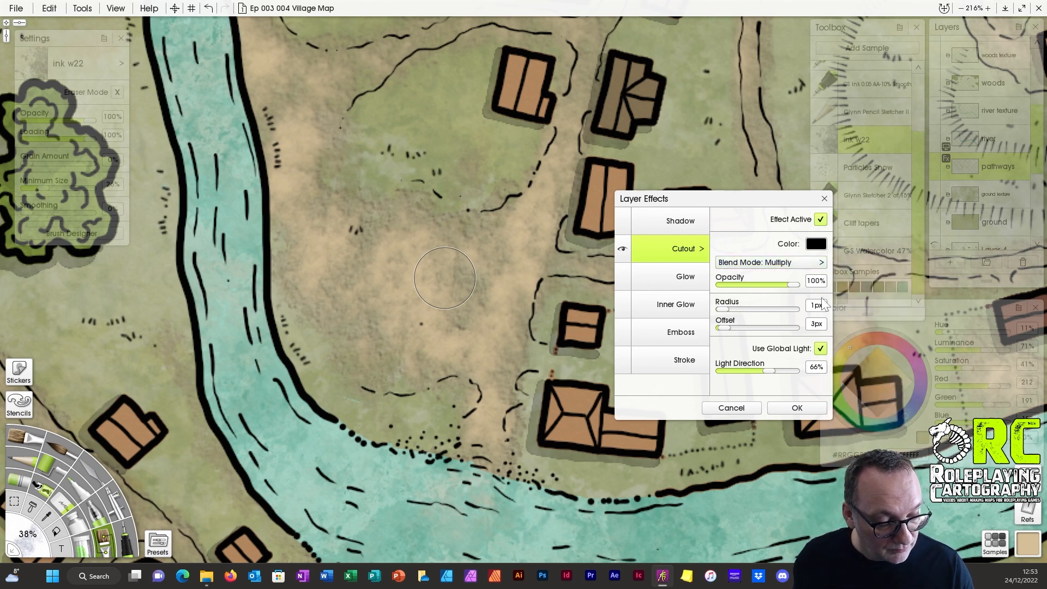
pyautogui.click(798, 406)
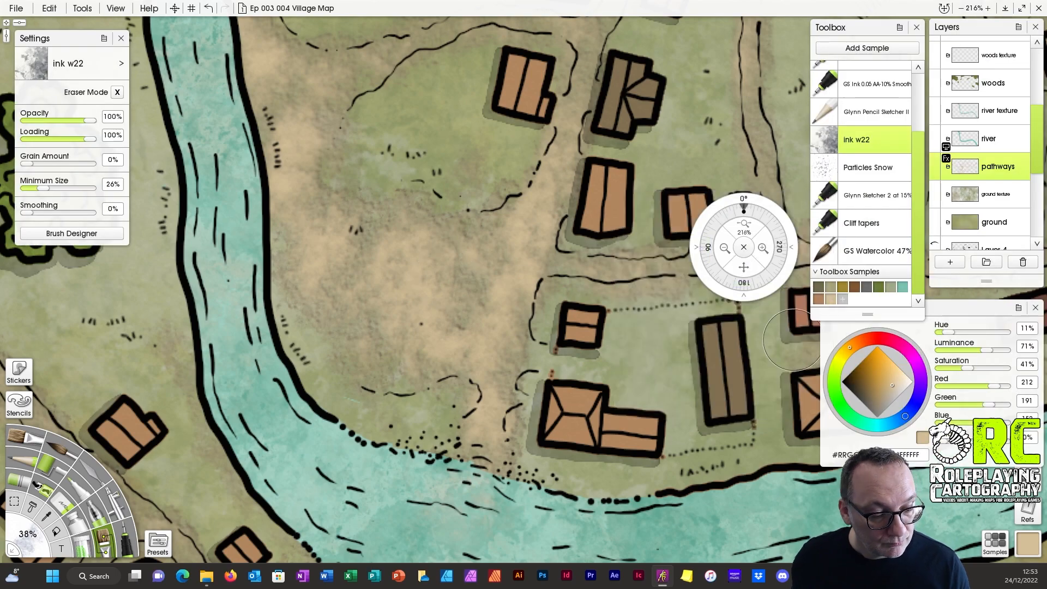
# Select the shadow layer and prepare the GS Watercolor 47% brush with black as the paint colour.
pyautogui.scroll(-8, 672, 235)
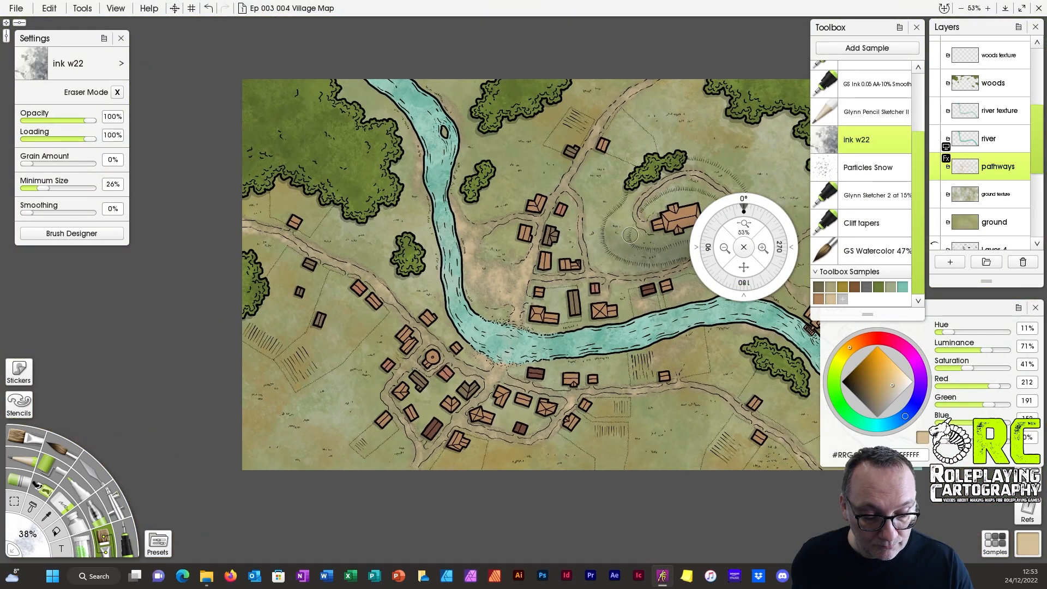
pyautogui.moveTo(742, 262); pyautogui.dragTo(606, 256)
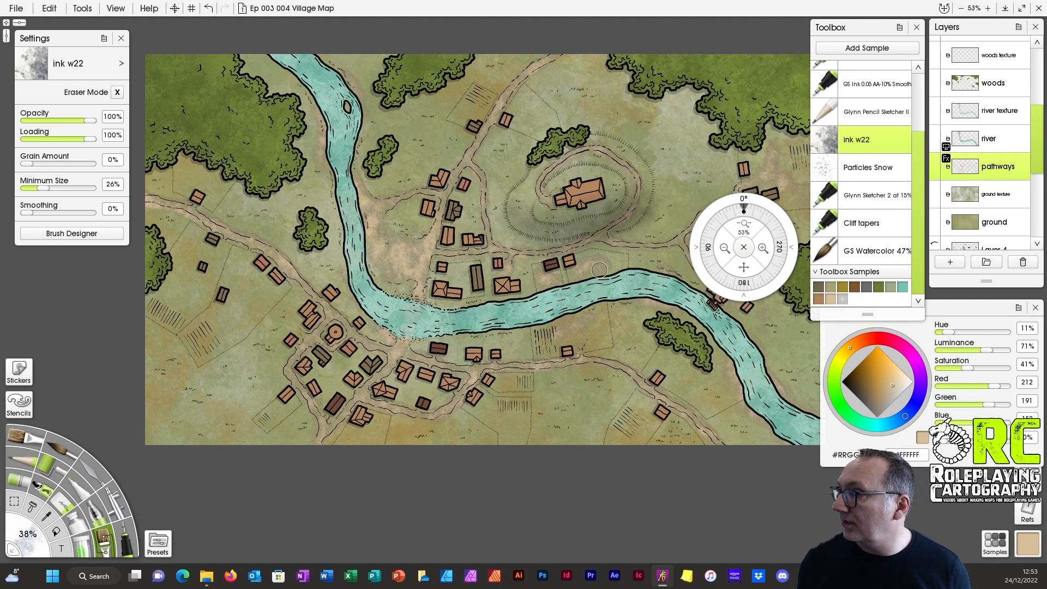
pyautogui.moveTo(744, 225); pyautogui.dragTo(757, 229)
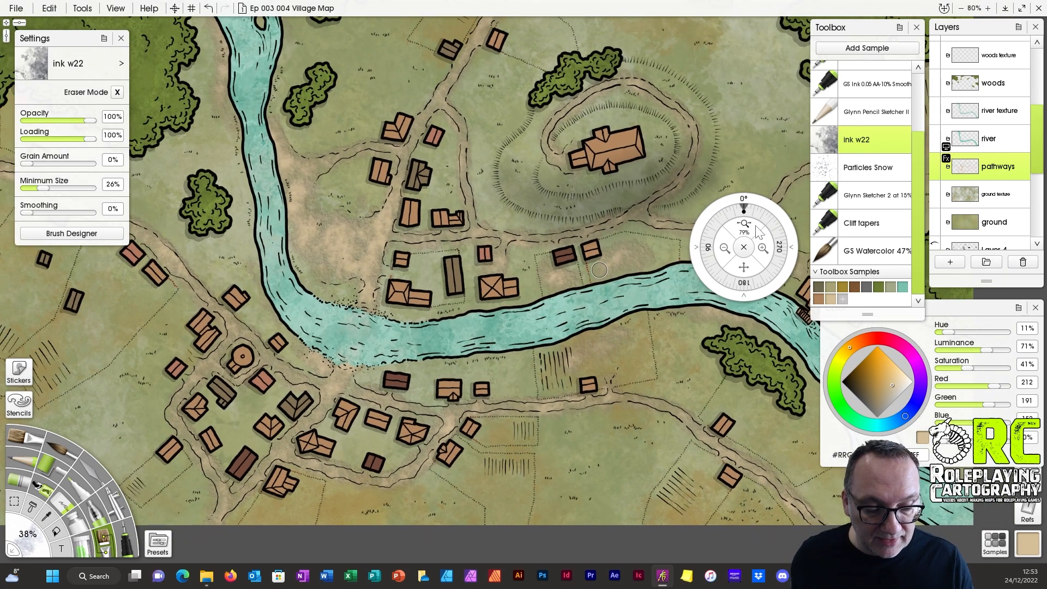
pyautogui.moveTo(744, 267); pyautogui.dragTo(765, 303)
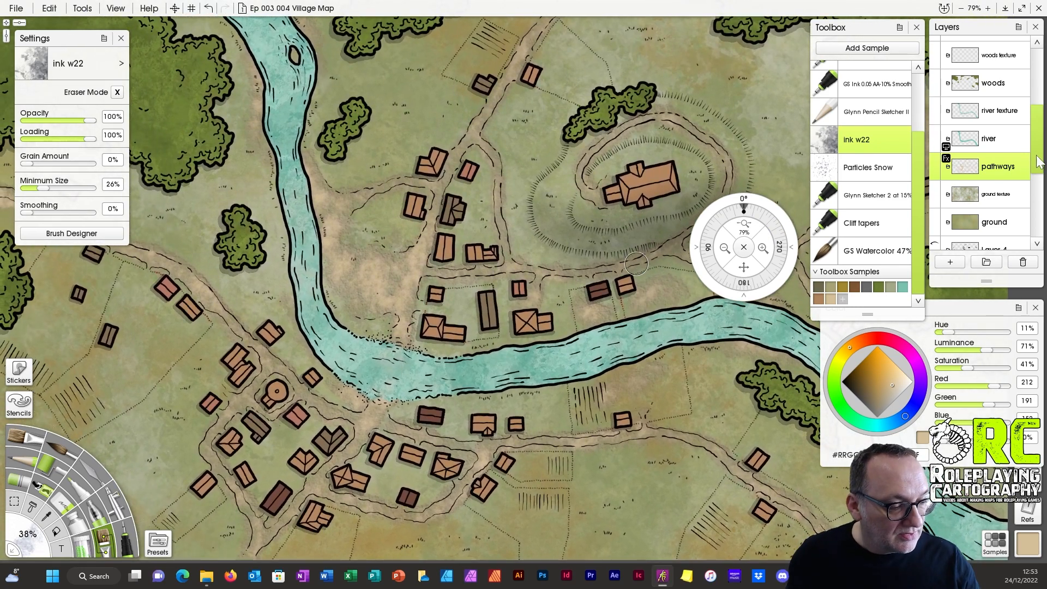
pyautogui.scroll(5, 995, 153)
pyautogui.click(996, 154)
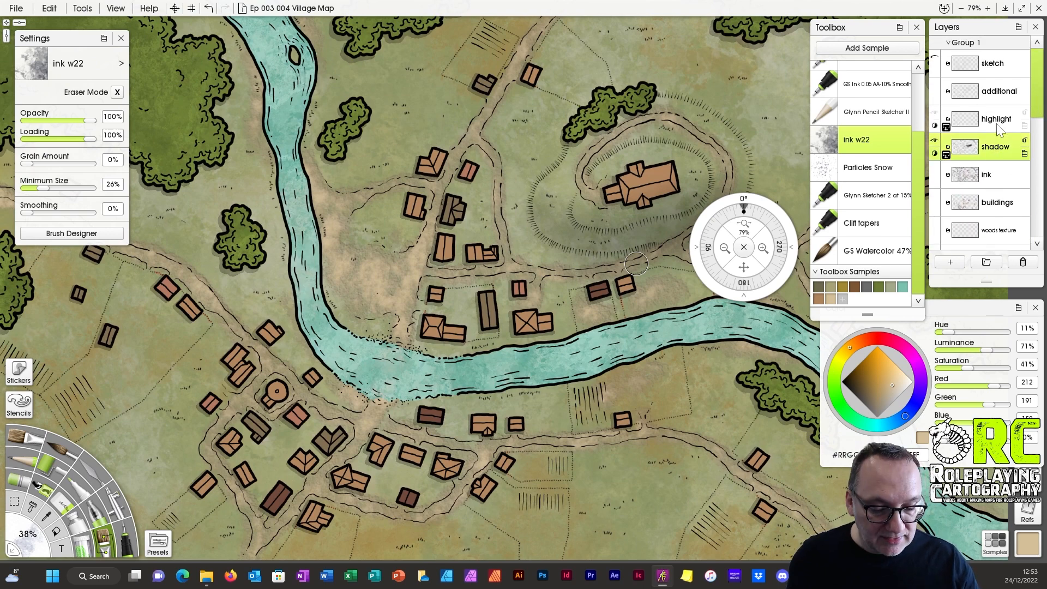
pyautogui.click(831, 247)
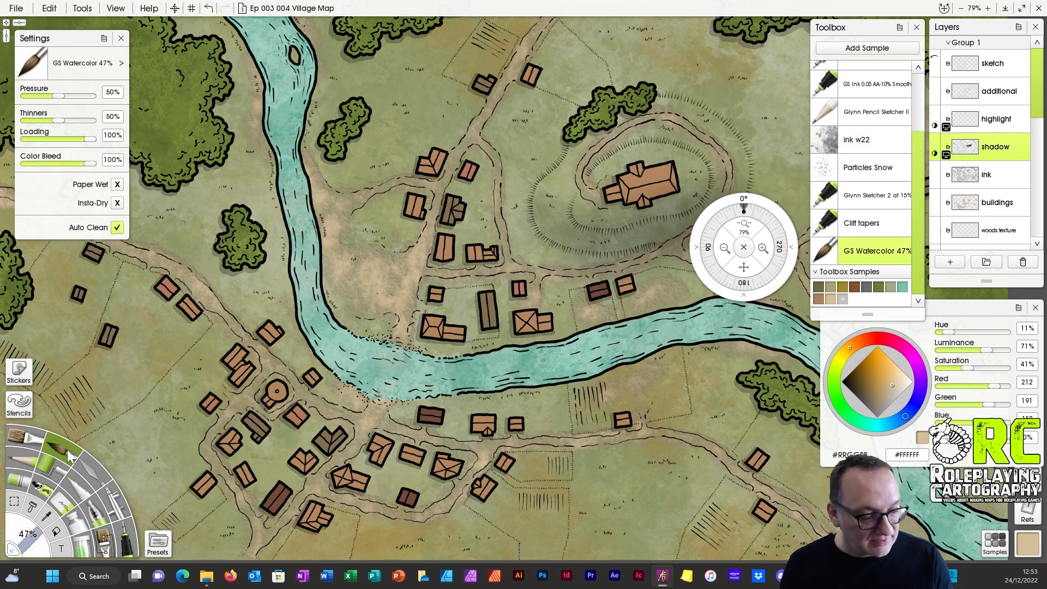
pyautogui.moveTo(866, 381); pyautogui.dragTo(831, 388)
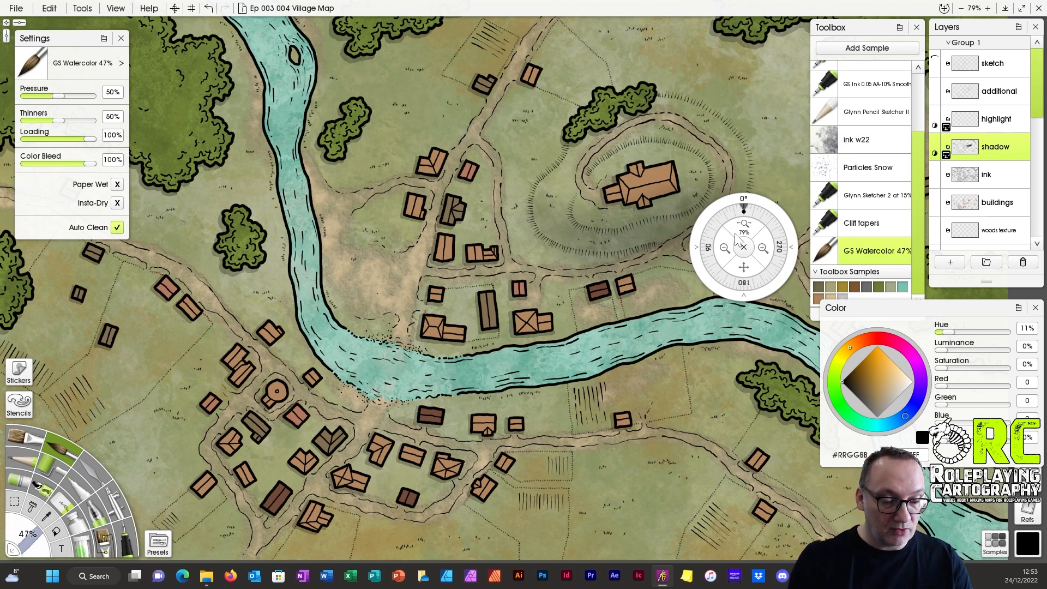
# Paint soft black shading over the shadowed roof sides of the houses along the road north of the river.
pyautogui.moveTo(743, 267); pyautogui.dragTo(672, 467)
pyautogui.moveTo(739, 227); pyautogui.dragTo(877, 318)
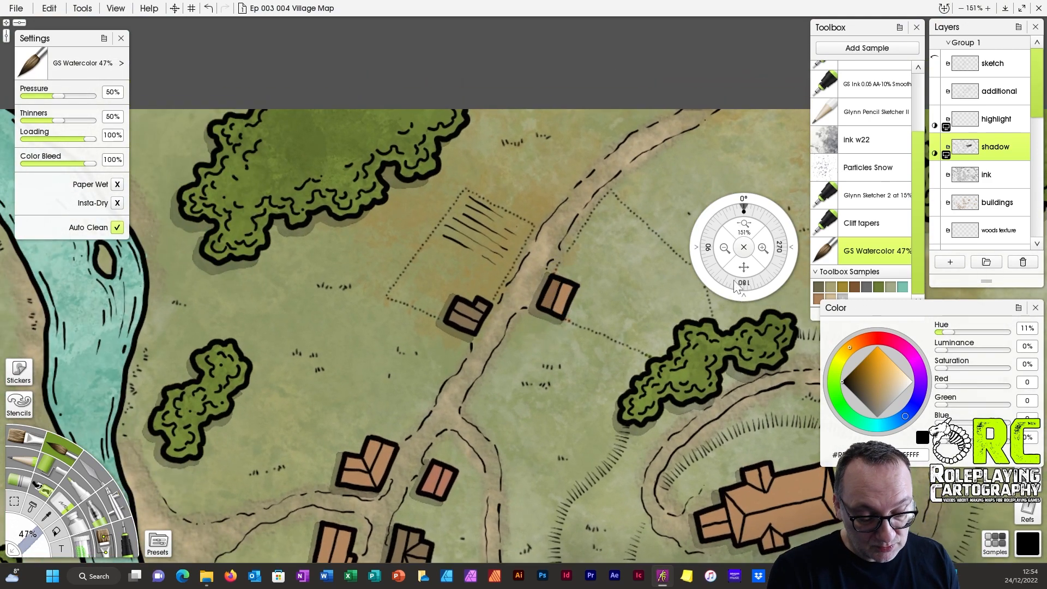
pyautogui.moveTo(744, 267); pyautogui.dragTo(780, 186)
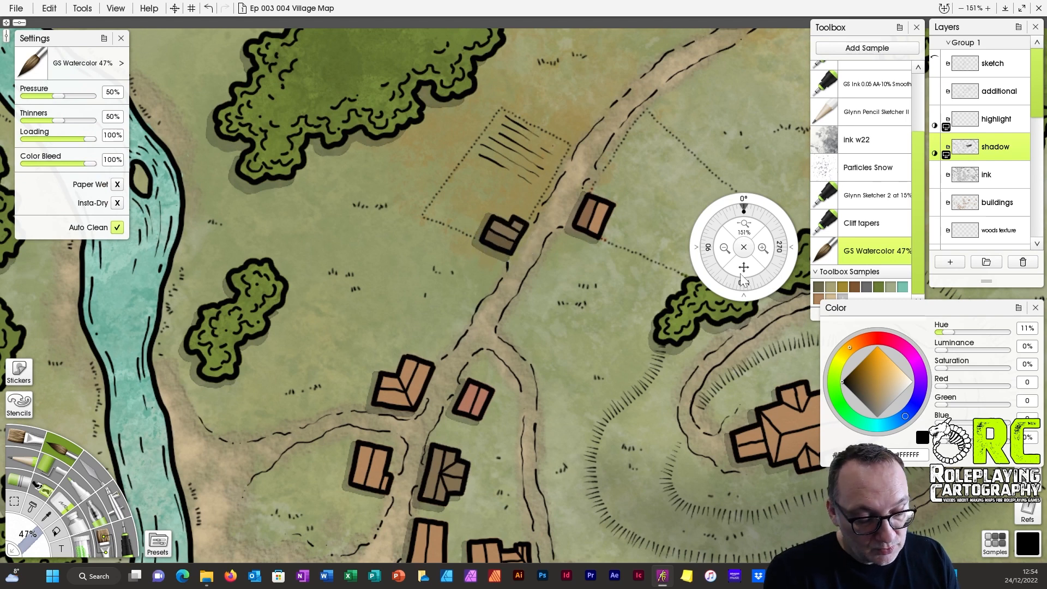
pyautogui.moveTo(743, 279); pyautogui.dragTo(778, 177)
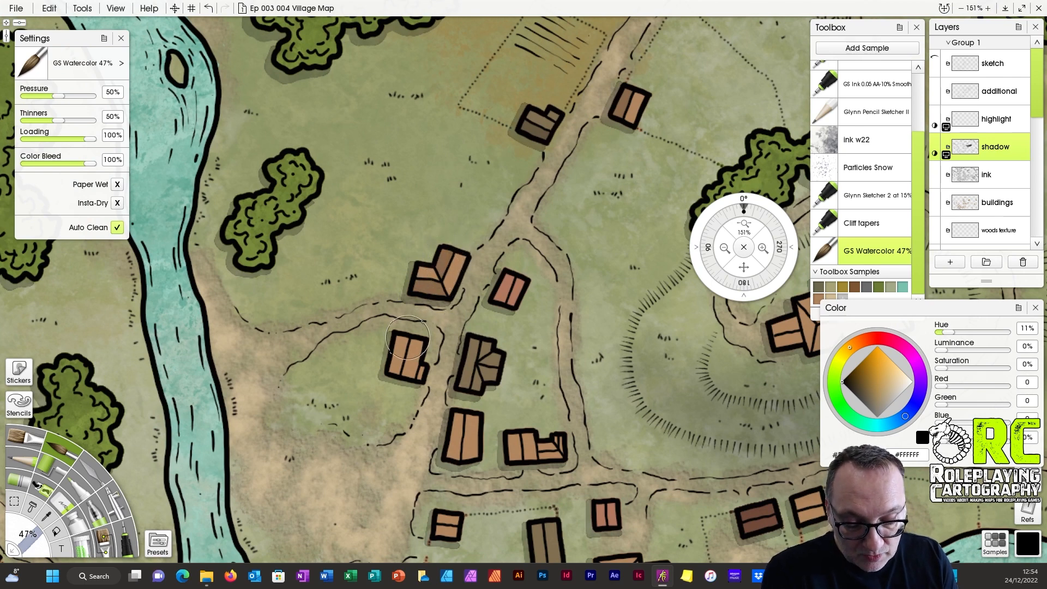
pyautogui.moveTo(401, 354); pyautogui.dragTo(396, 382)
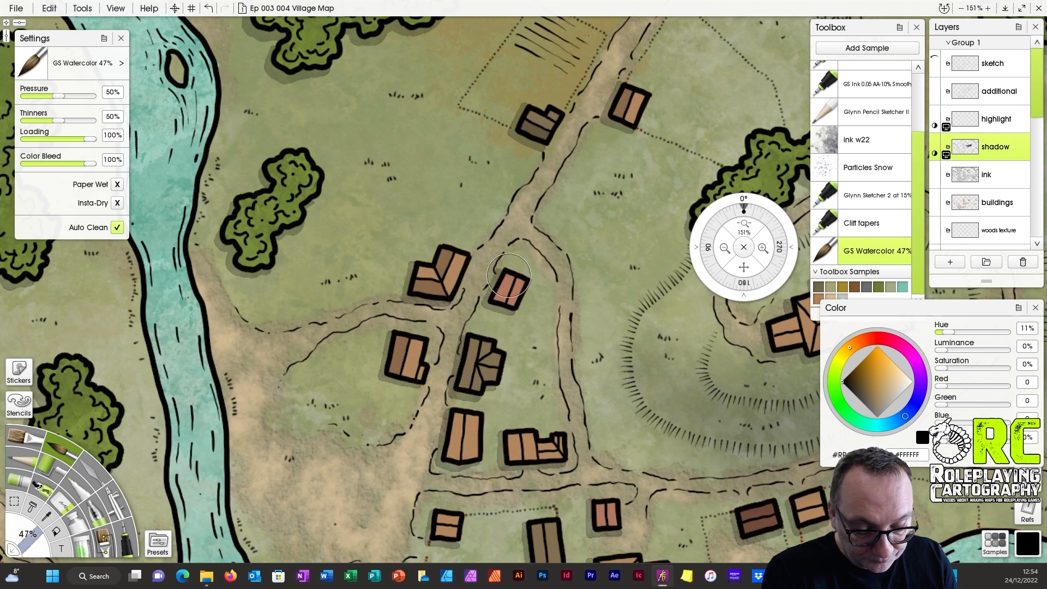
pyautogui.moveTo(508, 275); pyautogui.dragTo(502, 298)
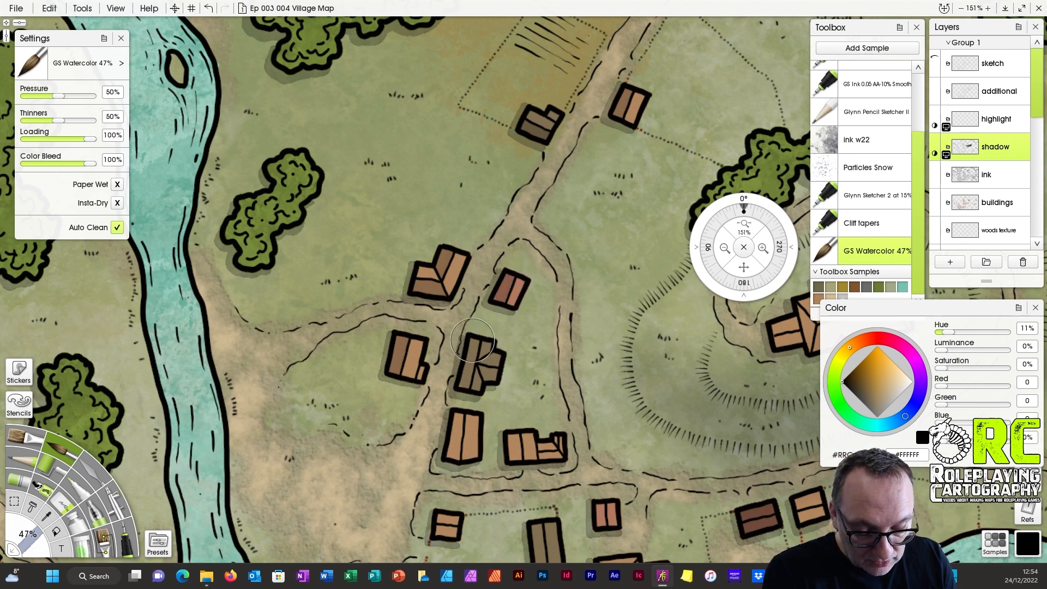
pyautogui.moveTo(472, 340)
pyautogui.mouseDown()
pyautogui.moveTo(460, 387)
pyautogui.moveTo(476, 340)
pyautogui.moveTo(471, 384)
pyautogui.moveTo(494, 374)
pyautogui.mouseUp()
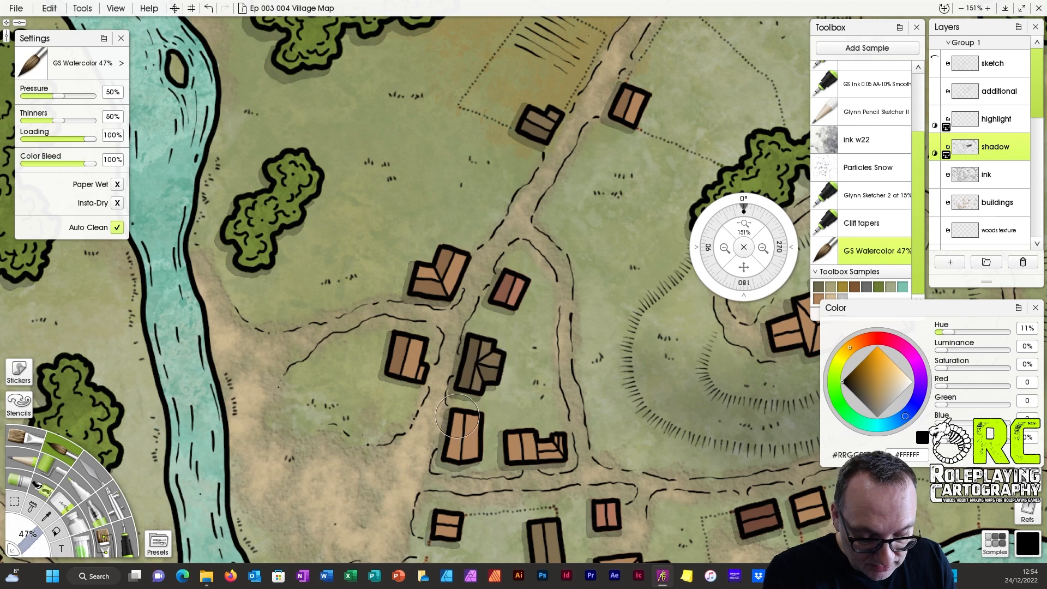
pyautogui.moveTo(457, 417); pyautogui.dragTo(453, 457)
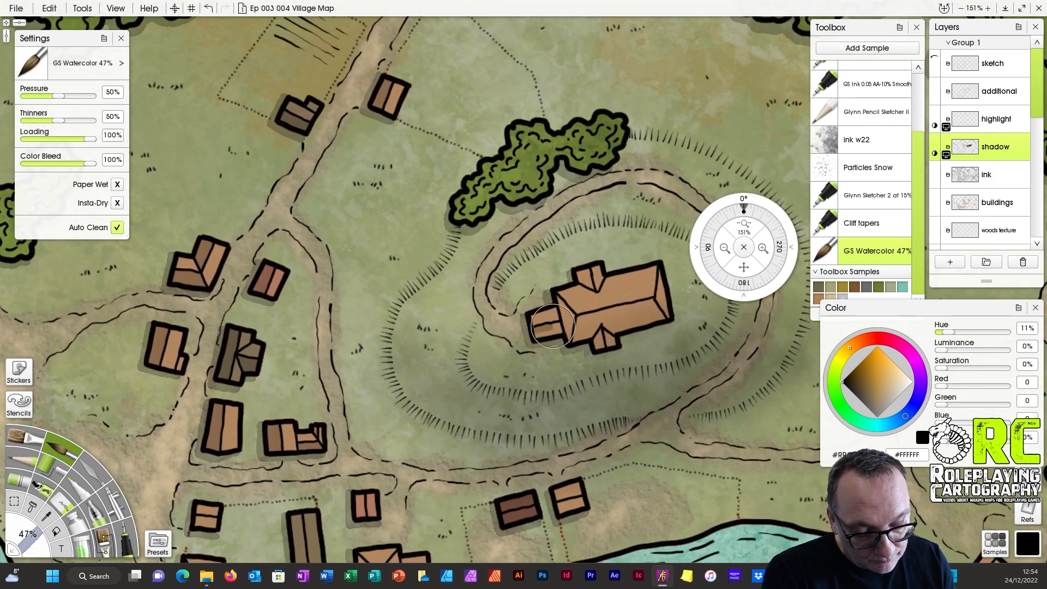
# Shade the roofs of the hilltop church, the house near the ford, the eastern farm buildings and the riverside mill.
pyautogui.moveTo(542, 328)
pyautogui.mouseDown()
pyautogui.moveTo(563, 309)
pyautogui.moveTo(571, 320)
pyautogui.moveTo(661, 315)
pyautogui.moveTo(574, 339)
pyautogui.moveTo(636, 325)
pyautogui.mouseUp()
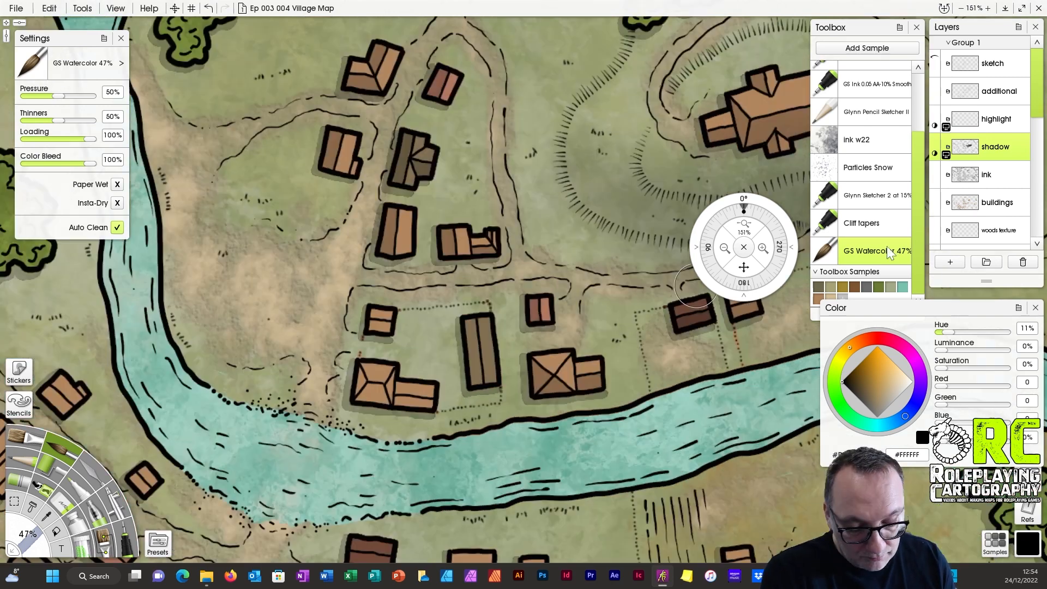
pyautogui.moveTo(382, 384)
pyautogui.mouseDown()
pyautogui.moveTo(362, 398)
pyautogui.moveTo(389, 388)
pyautogui.moveTo(430, 403)
pyautogui.mouseUp()
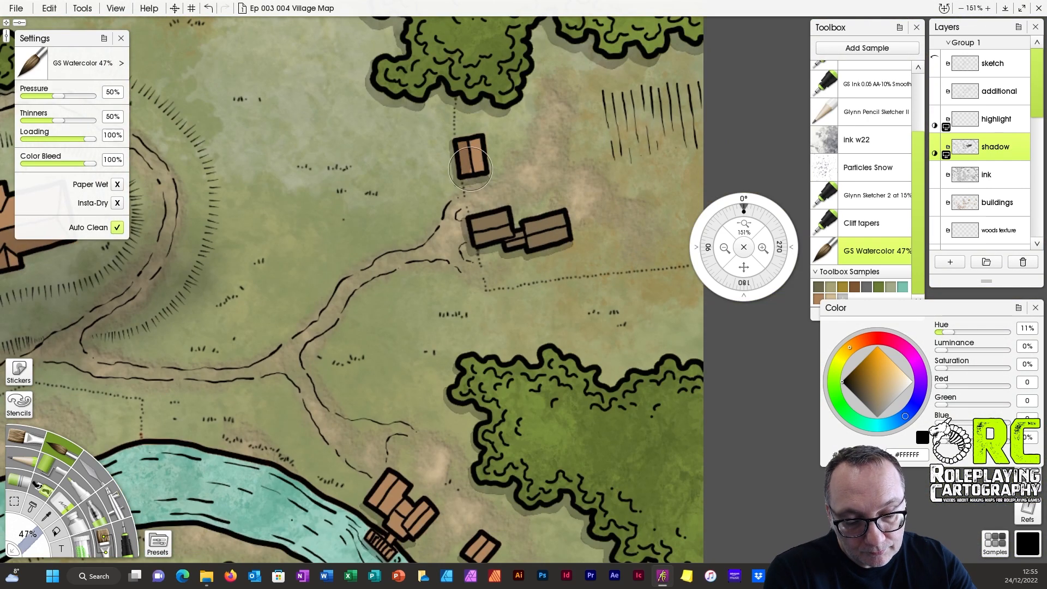
pyautogui.moveTo(471, 234); pyautogui.dragTo(529, 239)
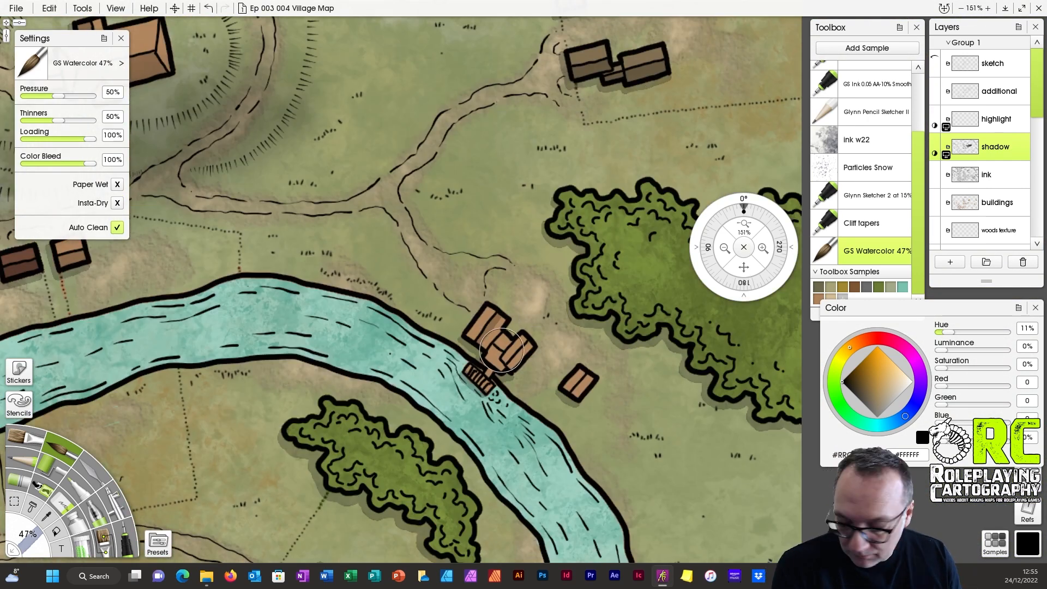
pyautogui.moveTo(510, 354)
pyautogui.mouseDown()
pyautogui.moveTo(523, 312)
pyautogui.moveTo(469, 334)
pyautogui.mouseUp()
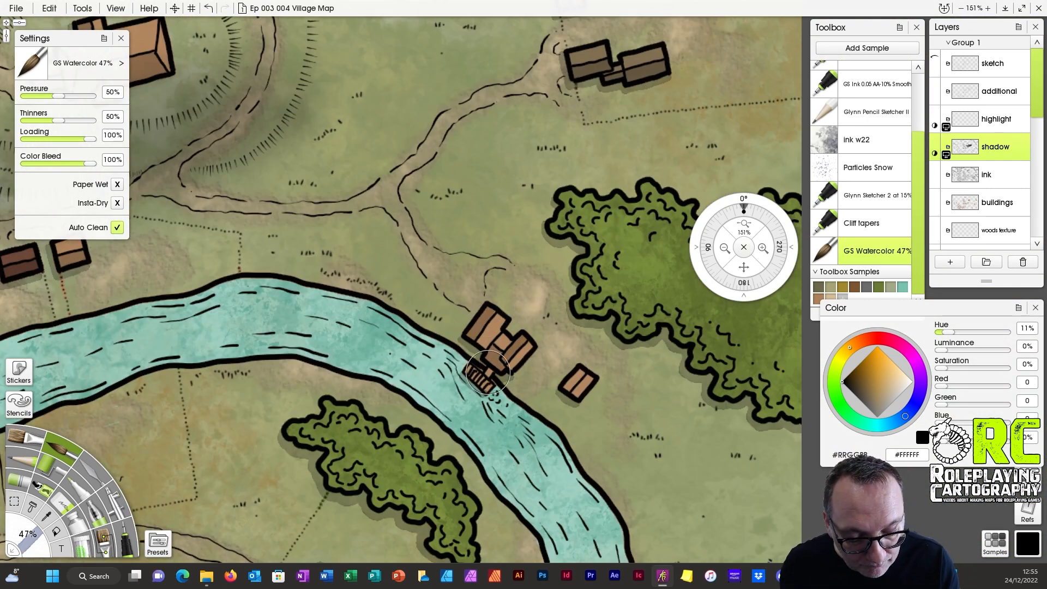
pyautogui.moveTo(488, 372); pyautogui.dragTo(470, 366)
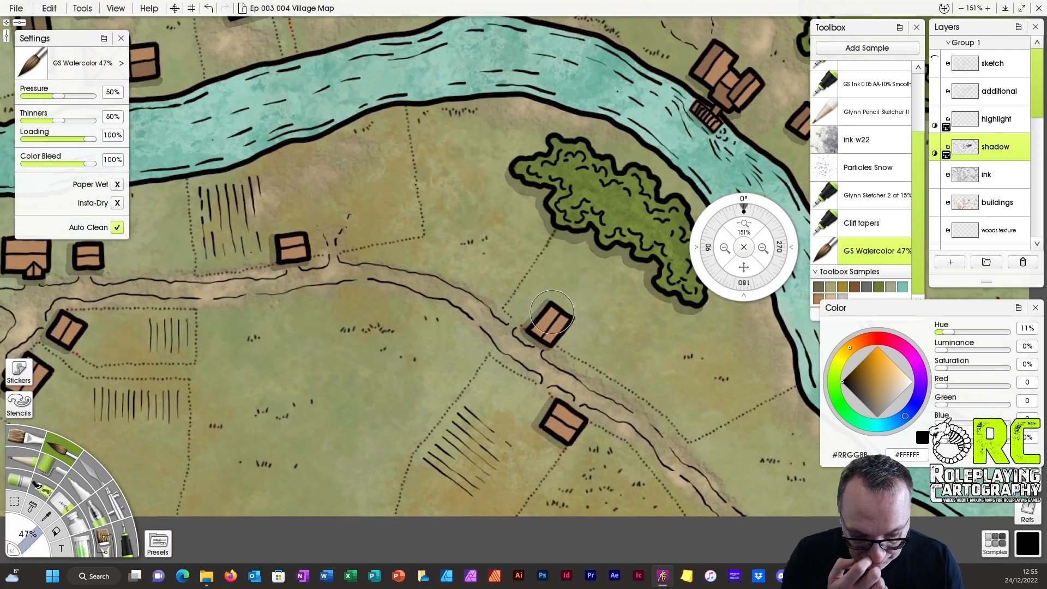
# Shade the shadowed roof sides of the houses along the road south of the river and at the village's eastern entrance.
pyautogui.moveTo(536, 319); pyautogui.dragTo(564, 324)
pyautogui.moveTo(496, 342)
pyautogui.mouseDown()
pyautogui.moveTo(513, 341)
pyautogui.moveTo(507, 348)
pyautogui.mouseUp()
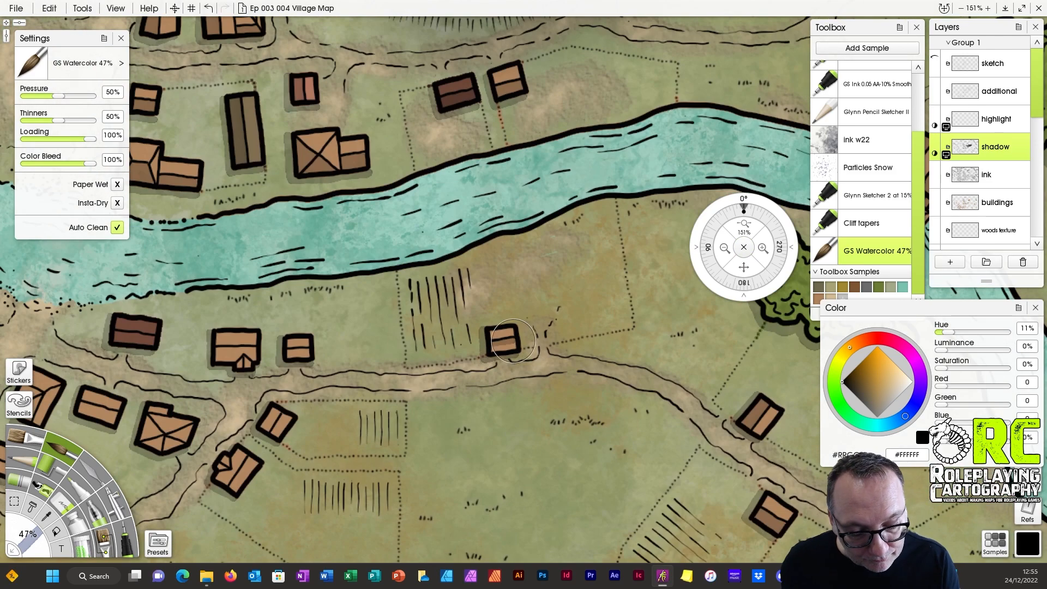
pyautogui.moveTo(503, 312); pyautogui.dragTo(781, 300)
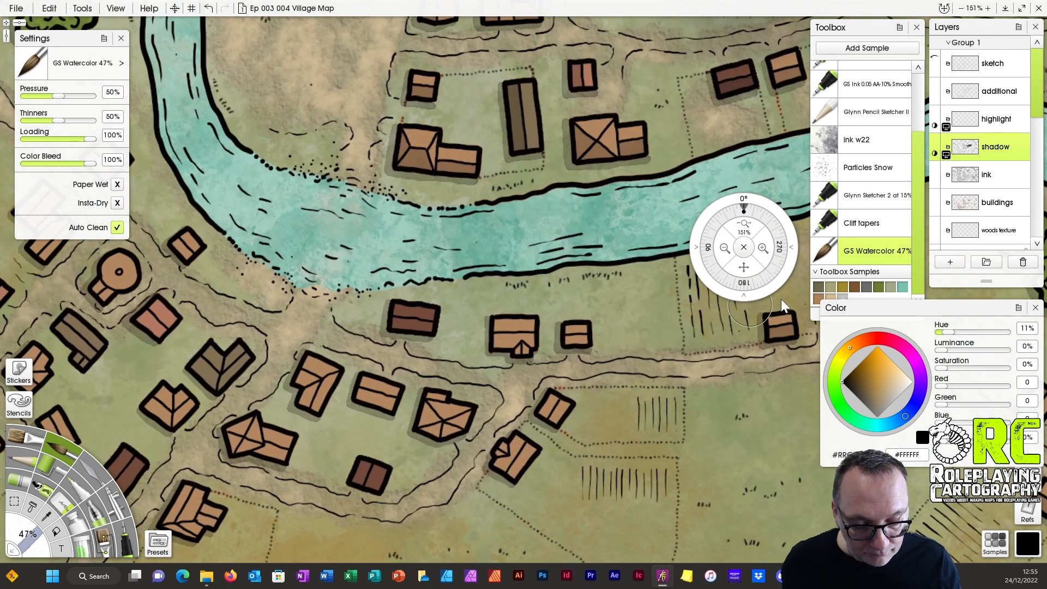
pyautogui.moveTo(555, 402); pyautogui.dragTo(551, 415)
pyautogui.moveTo(510, 445); pyautogui.dragTo(515, 458)
# Shade the shadowed roof sides in the village's eastern block and on the dark-roofed house just south of the ford.
pyautogui.moveTo(445, 412); pyautogui.dragTo(439, 422)
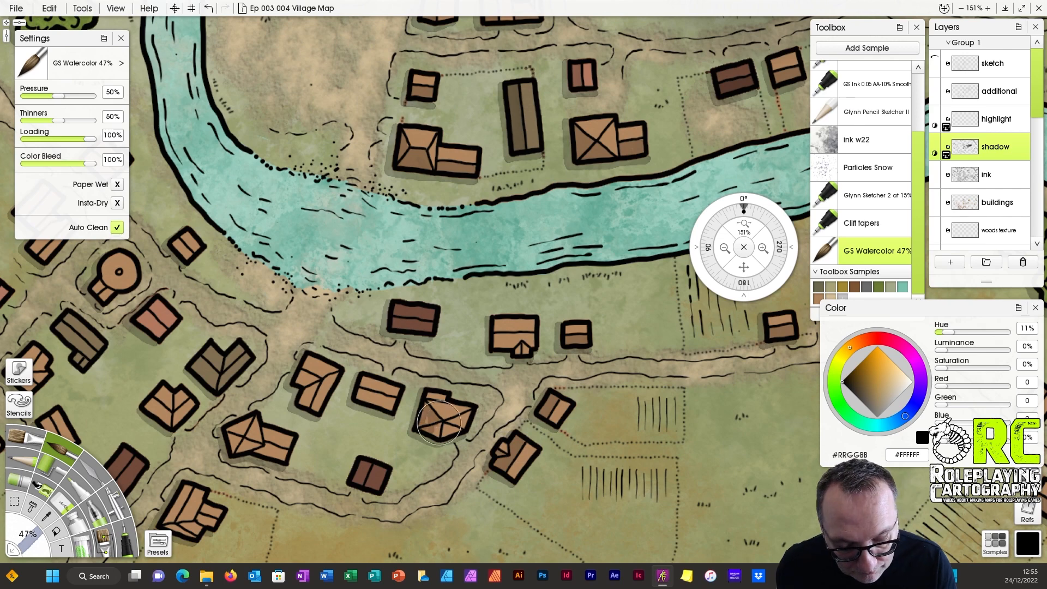
pyautogui.moveTo(413, 319); pyautogui.dragTo(423, 327)
pyautogui.moveTo(379, 388); pyautogui.dragTo(363, 394)
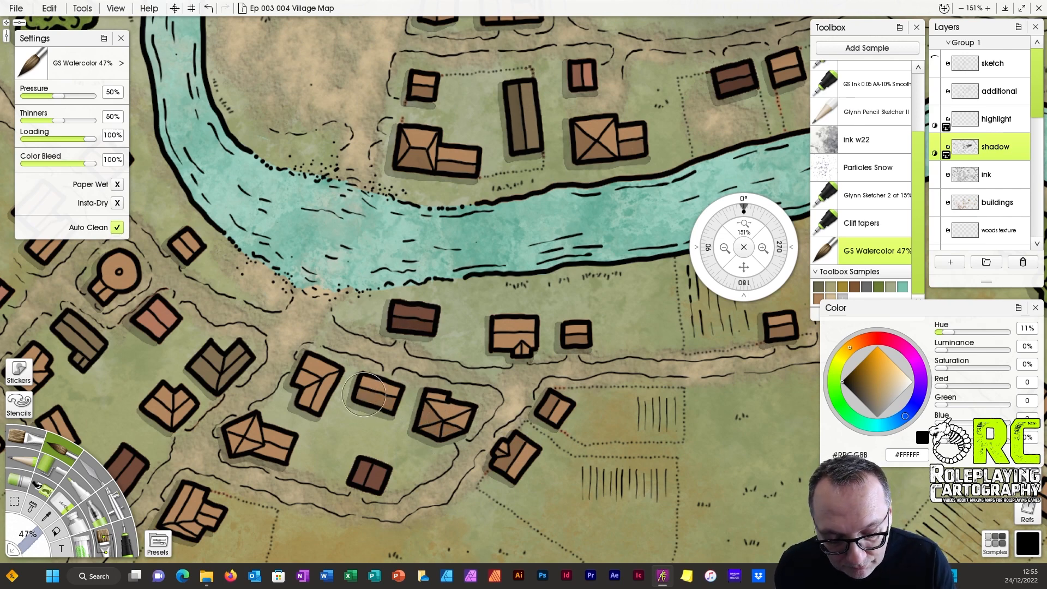
pyautogui.moveTo(369, 467); pyautogui.dragTo(365, 480)
pyautogui.moveTo(327, 382); pyautogui.dragTo(566, 356)
pyautogui.moveTo(551, 347); pyautogui.dragTo(557, 360)
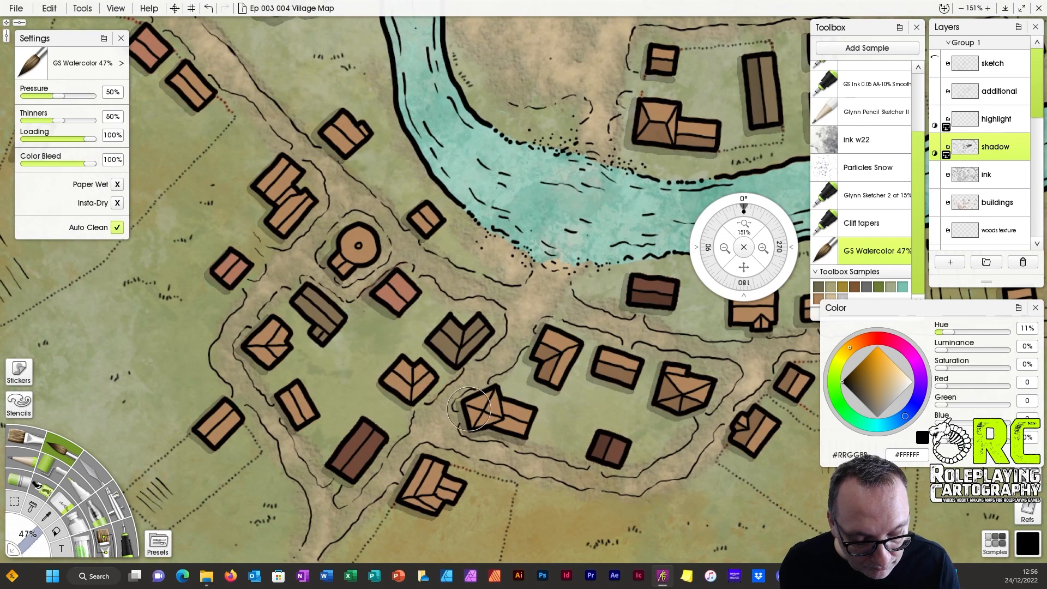
# Shade the pyramid-roofed building, the gabled house south of it, the long dark-brown building and the roofs on the central block's eastern side.
pyautogui.moveTo(481, 409); pyautogui.dragTo(487, 421)
pyautogui.moveTo(414, 468); pyautogui.dragTo(431, 494)
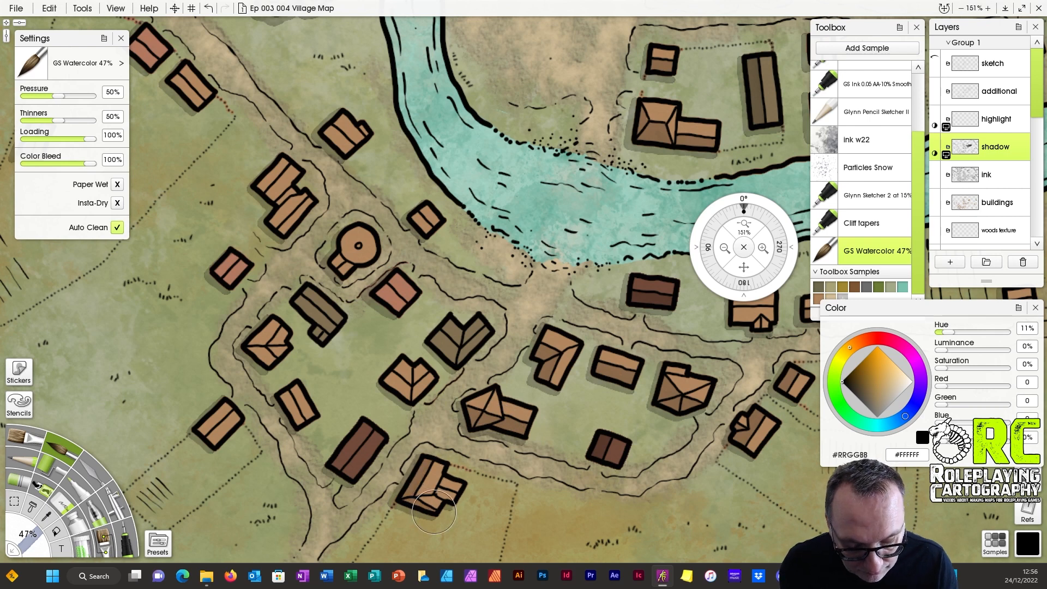
pyautogui.moveTo(350, 444); pyautogui.dragTo(363, 436)
pyautogui.moveTo(406, 384); pyautogui.dragTo(412, 399)
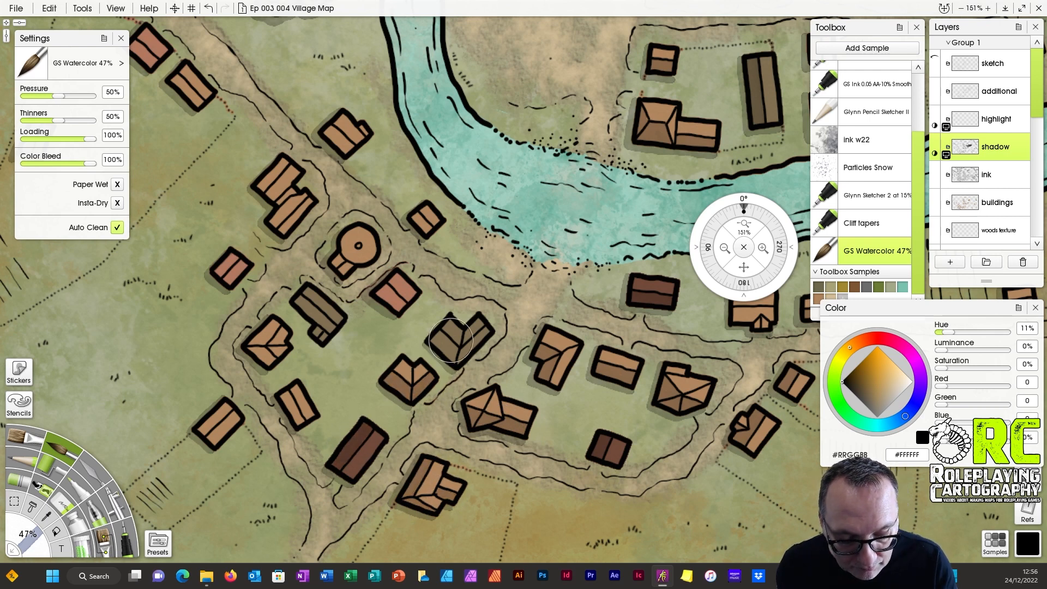
pyautogui.moveTo(450, 339)
pyautogui.mouseDown()
pyautogui.moveTo(461, 355)
pyautogui.moveTo(485, 336)
pyautogui.mouseUp()
# Shade the roofs on the western and northern sides of the central village block and the lone house across the western lane.
pyautogui.moveTo(744, 267); pyautogui.dragTo(908, 310)
pyautogui.moveTo(452, 443); pyautogui.dragTo(468, 464)
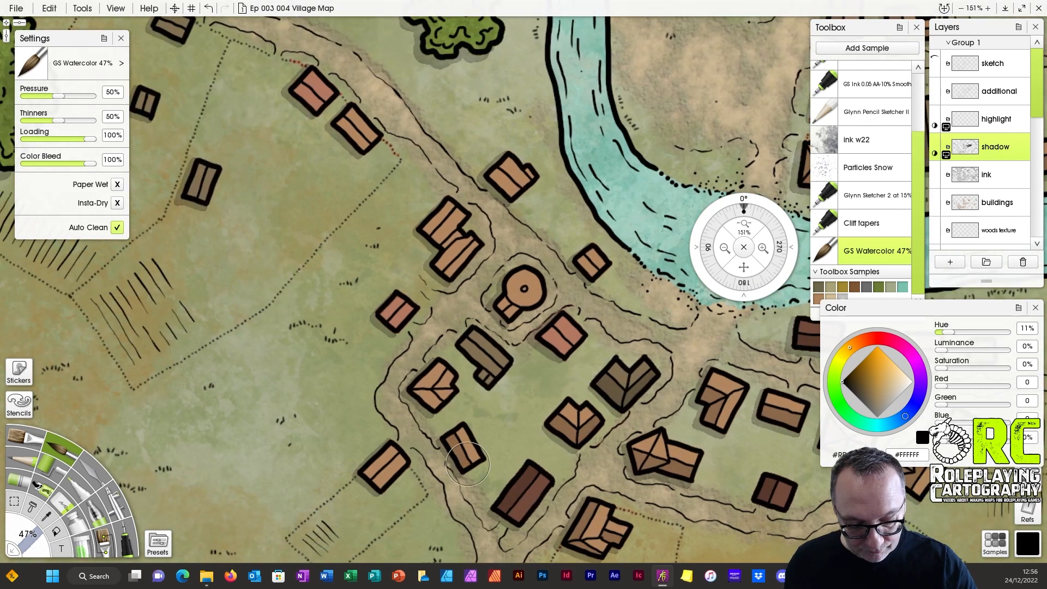
pyautogui.moveTo(369, 469); pyautogui.dragTo(375, 475)
pyautogui.moveTo(436, 377)
pyautogui.mouseDown()
pyautogui.moveTo(425, 388)
pyautogui.moveTo(439, 385)
pyautogui.mouseUp()
pyautogui.moveTo(467, 344)
pyautogui.mouseDown()
pyautogui.moveTo(500, 370)
pyautogui.moveTo(480, 378)
pyautogui.mouseUp()
pyautogui.moveTo(545, 334); pyautogui.dragTo(563, 344)
# Shade the round building's roof and the surrounding houses at the village's northwestern junction, including the small one near the river.
pyautogui.moveTo(589, 262); pyautogui.dragTo(597, 271)
pyautogui.moveTo(516, 300)
pyautogui.mouseDown()
pyautogui.moveTo(515, 284)
pyautogui.moveTo(524, 294)
pyautogui.mouseUp()
pyautogui.moveTo(493, 176); pyautogui.dragTo(511, 192)
pyautogui.moveTo(436, 221)
pyautogui.mouseDown()
pyautogui.moveTo(451, 239)
pyautogui.moveTo(438, 268)
pyautogui.mouseUp()
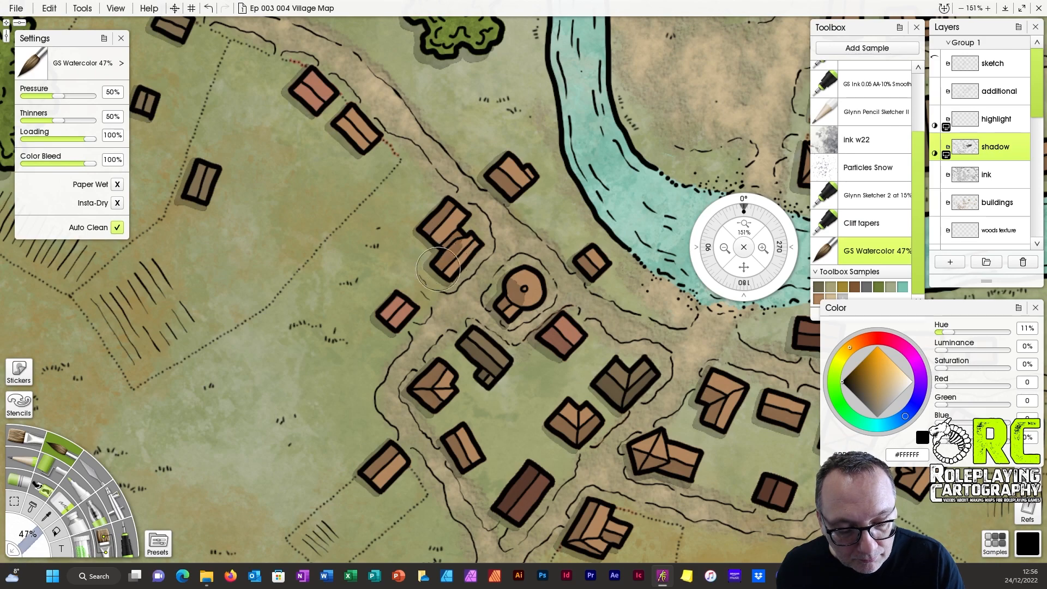
pyautogui.moveTo(388, 313); pyautogui.dragTo(393, 306)
# Shade the shadowed roof sides of the outlying houses along the northwestern road, up to the one beneath the woods.
pyautogui.moveTo(743, 267); pyautogui.dragTo(955, 394)
pyautogui.moveTo(509, 218); pyautogui.dragTo(524, 232)
pyautogui.moveTo(571, 268); pyautogui.dragTo(557, 248)
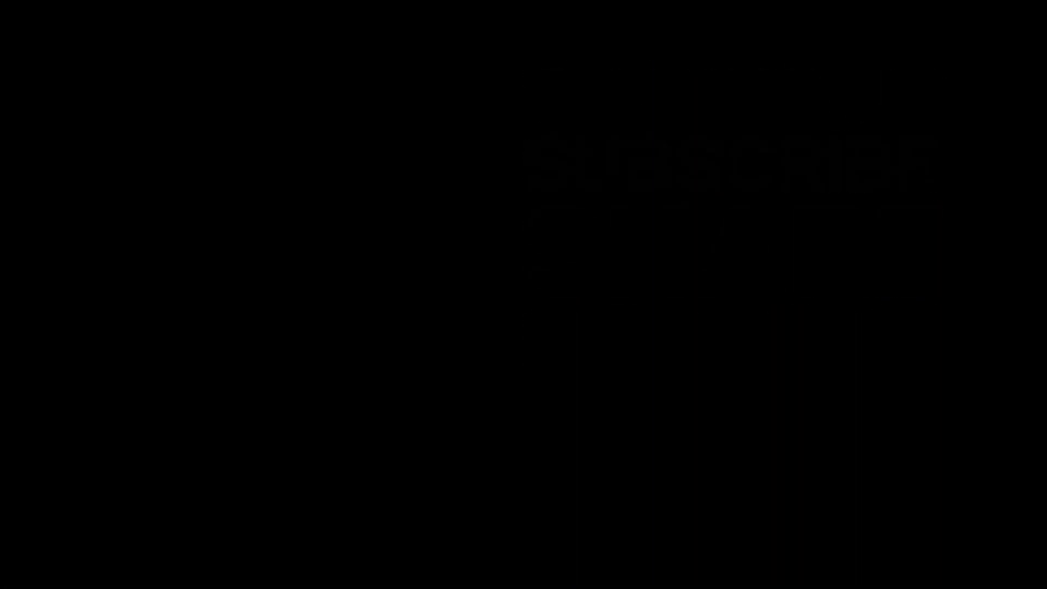
pyautogui.moveTo(398, 158); pyautogui.dragTo(444, 251)
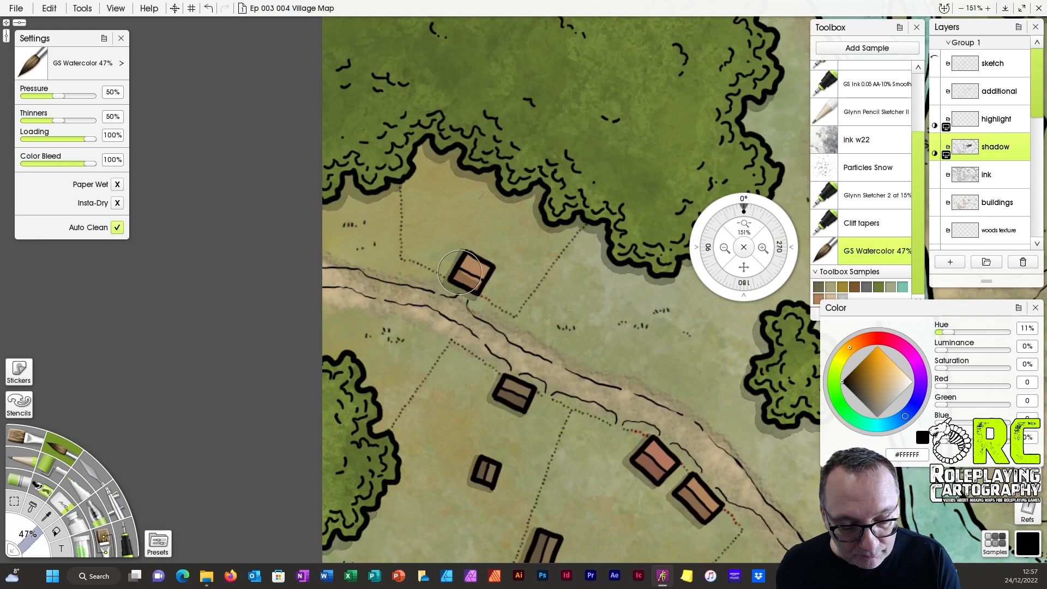
pyautogui.moveTo(740, 265); pyautogui.dragTo(397, 145)
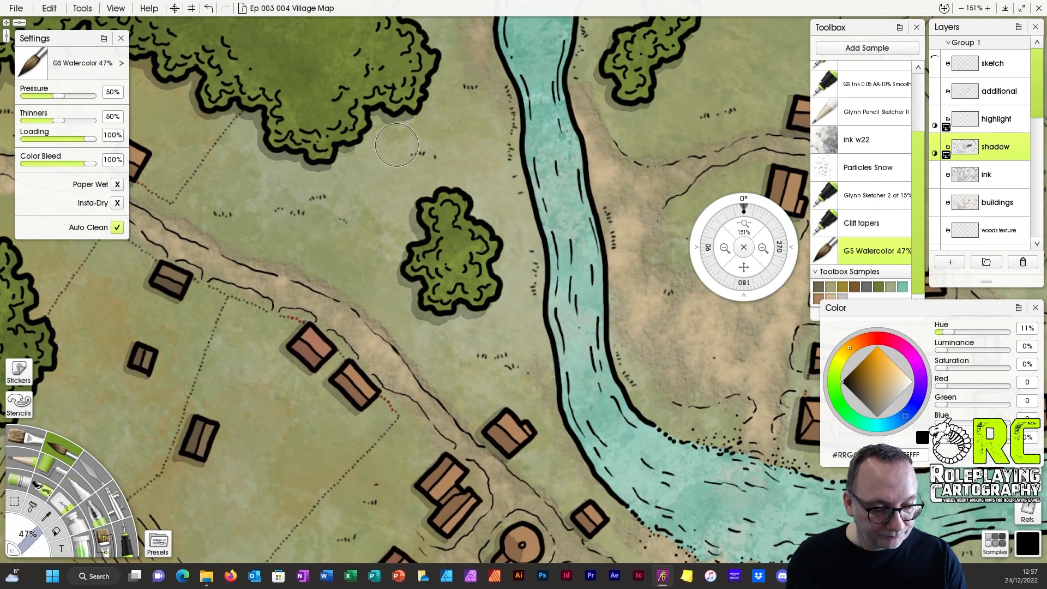
# Review the whole shaded map, select the highlight layer and set the paint colour to white.
pyautogui.moveTo(742, 225); pyautogui.dragTo(708, 238)
pyautogui.moveTo(744, 267); pyautogui.dragTo(545, 187)
pyautogui.moveTo(742, 223); pyautogui.dragTo(686, 337)
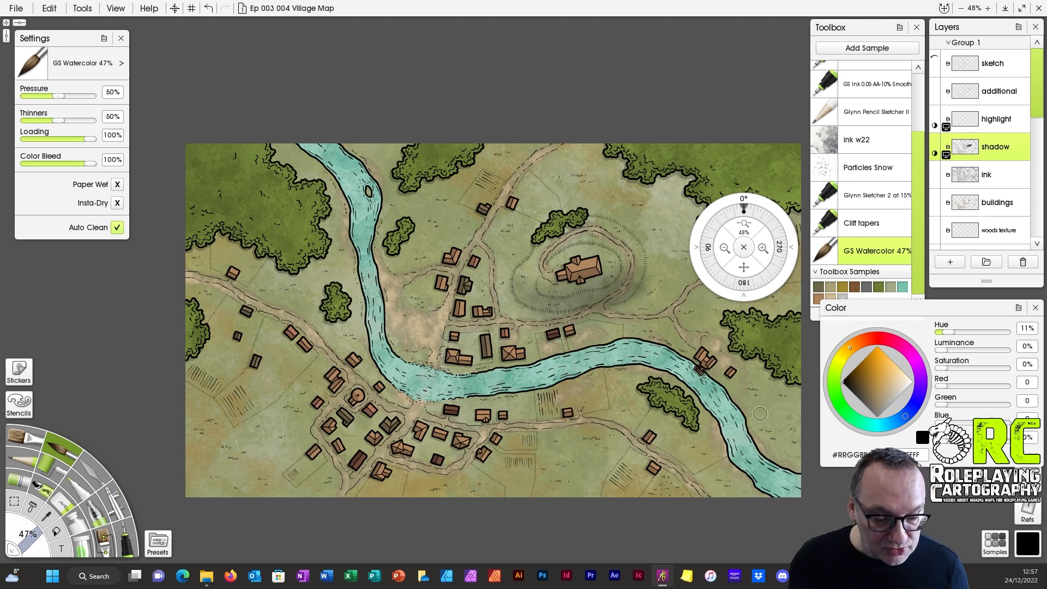
pyautogui.click(998, 121)
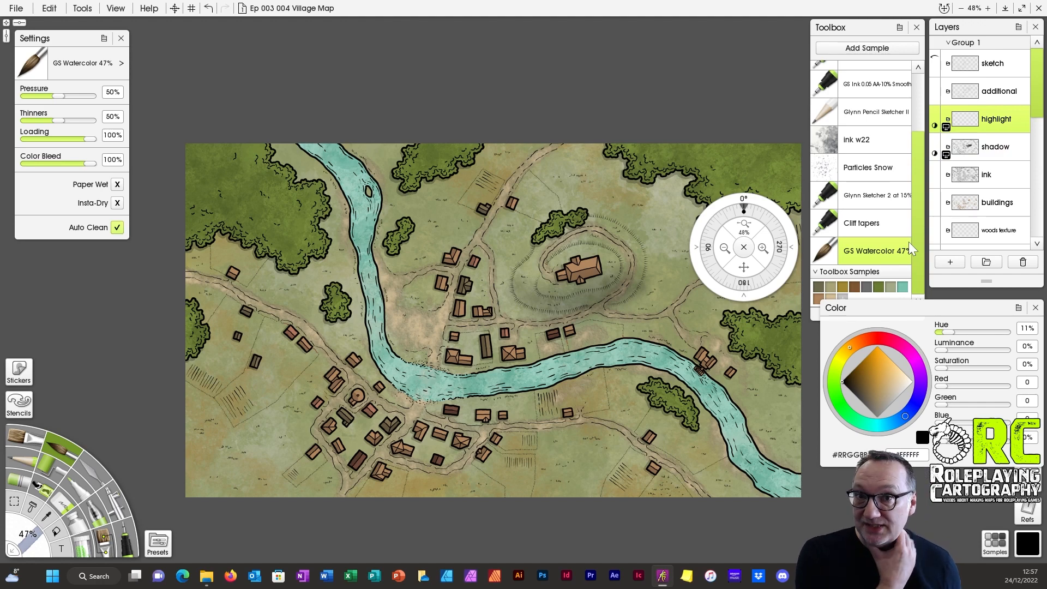
pyautogui.click(910, 381)
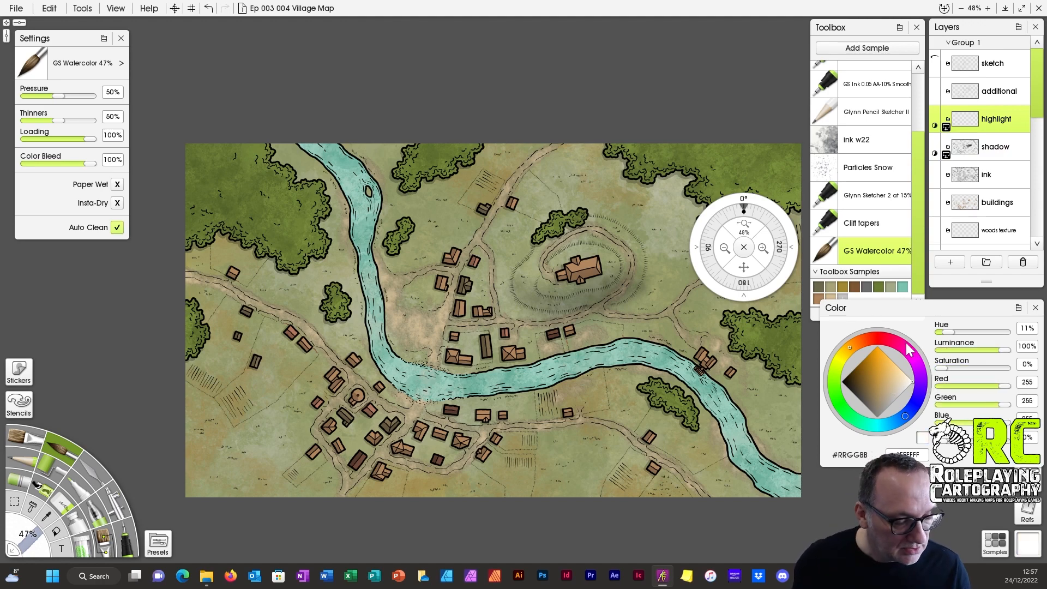
# Paint white highlights on the sunlit roof sides of the two houses flanking the northern road.
pyautogui.moveTo(744, 226); pyautogui.dragTo(777, 228)
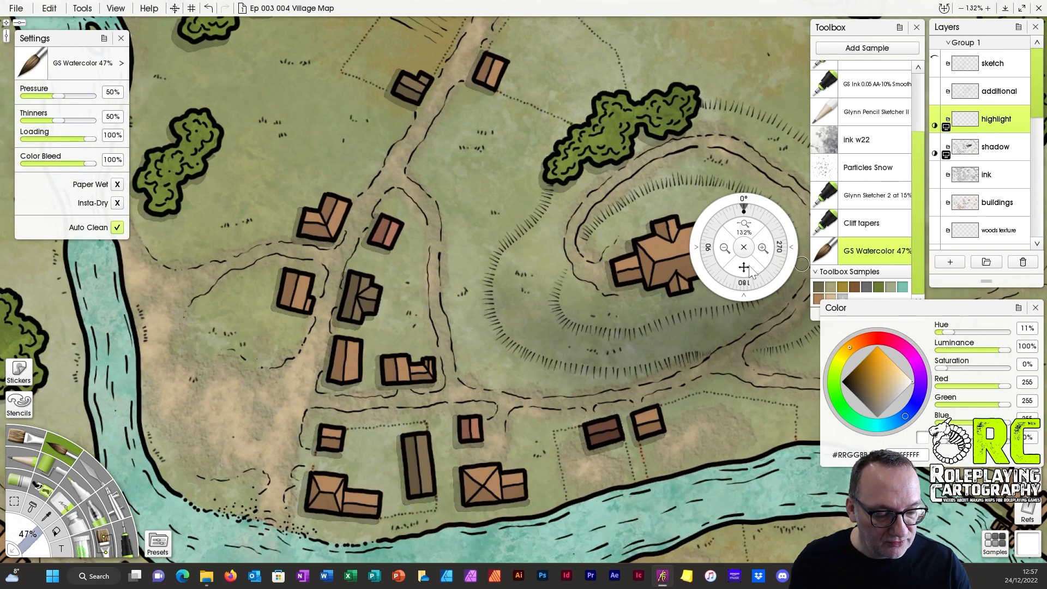
pyautogui.moveTo(749, 267); pyautogui.dragTo(766, 497)
pyautogui.moveTo(514, 291); pyautogui.dragTo(509, 310)
pyautogui.moveTo(423, 310); pyautogui.dragTo(436, 316)
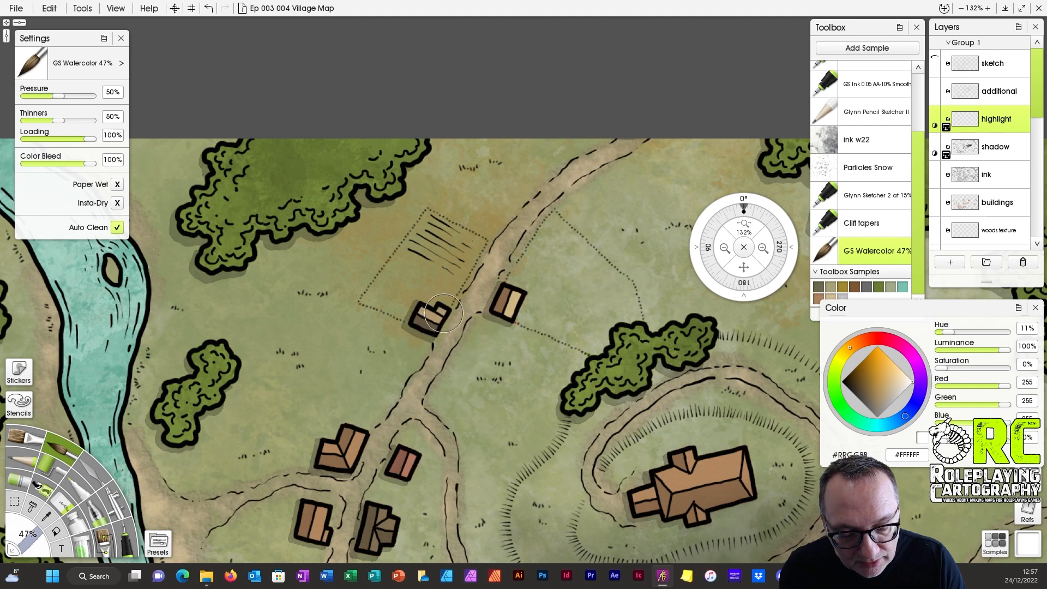
# Paint white highlights over the sunlit roof faces of the hilltop church, including its small side gables.
pyautogui.moveTo(745, 267)
pyautogui.mouseDown()
pyautogui.moveTo(741, 185)
pyautogui.moveTo(719, 98)
pyautogui.mouseUp()
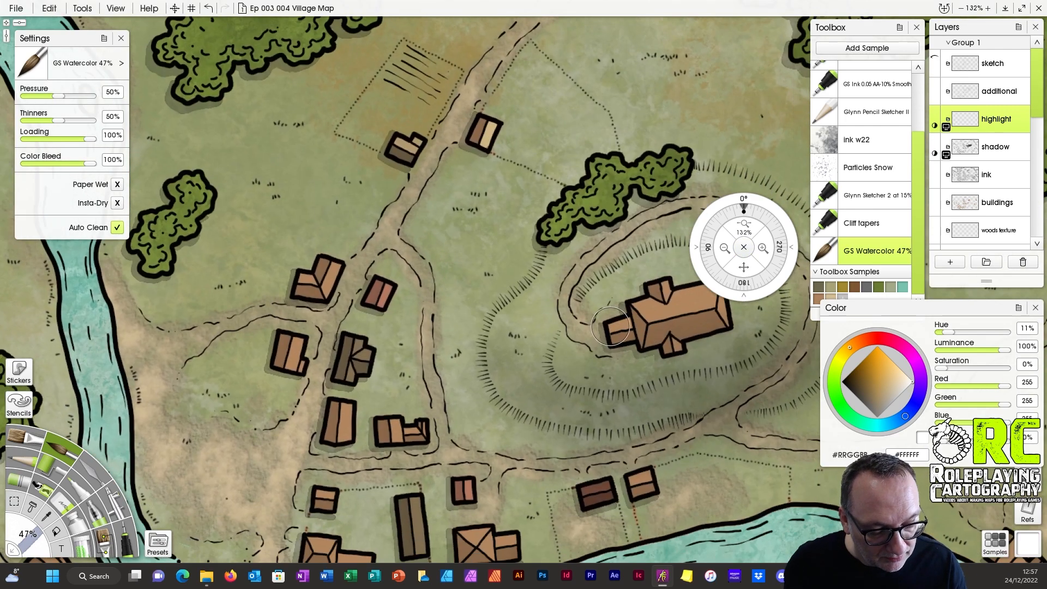
pyautogui.moveTo(610, 326); pyautogui.dragTo(629, 324)
pyautogui.moveTo(743, 267); pyautogui.dragTo(576, 311)
pyautogui.moveTo(498, 342)
pyautogui.mouseDown()
pyautogui.moveTo(494, 348)
pyautogui.moveTo(510, 340)
pyautogui.moveTo(507, 349)
pyautogui.mouseUp()
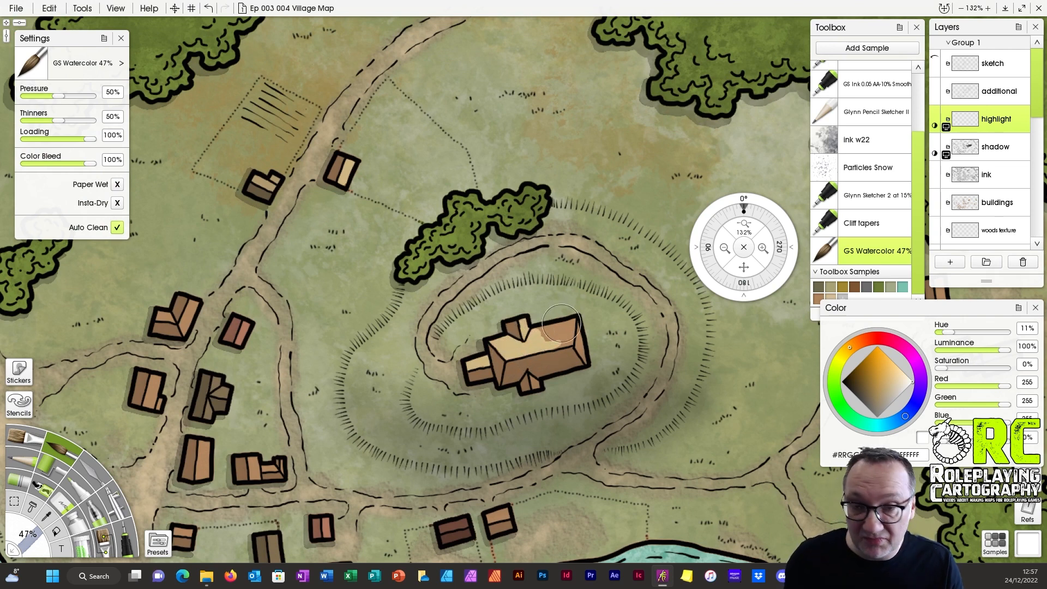
pyautogui.moveTo(567, 329); pyautogui.dragTo(564, 341)
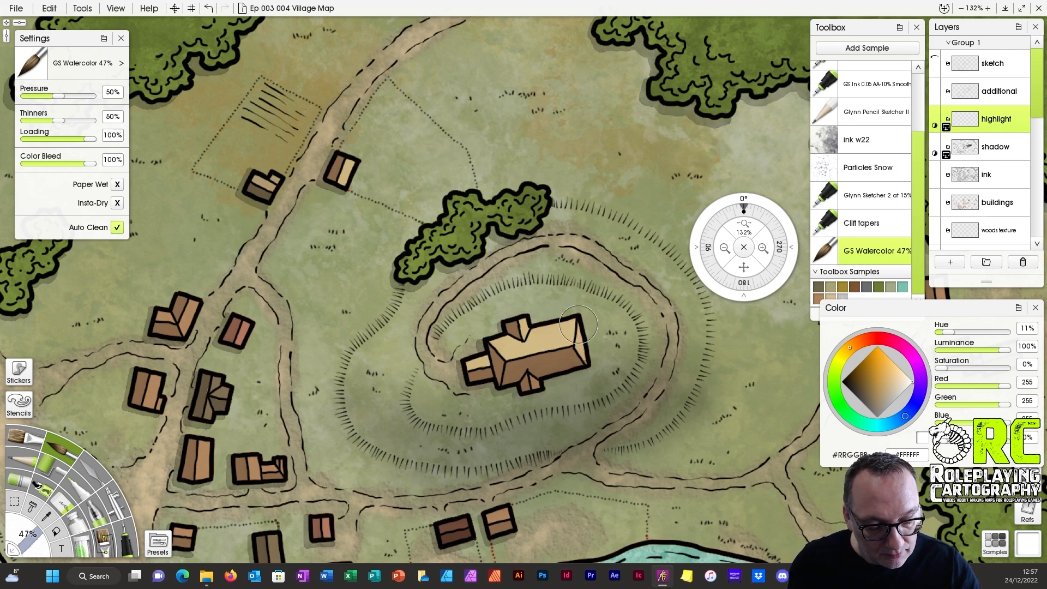
# Highlight the sunlit roof sides of the buildings on the river's north bank below the hill, from east to west.
pyautogui.moveTo(495, 517); pyautogui.dragTo(613, 412)
pyautogui.moveTo(622, 409); pyautogui.dragTo(606, 413)
pyautogui.moveTo(441, 463)
pyautogui.mouseDown()
pyautogui.moveTo(467, 486)
pyautogui.moveTo(523, 473)
pyautogui.mouseUp()
pyautogui.moveTo(461, 428); pyautogui.dragTo(462, 460)
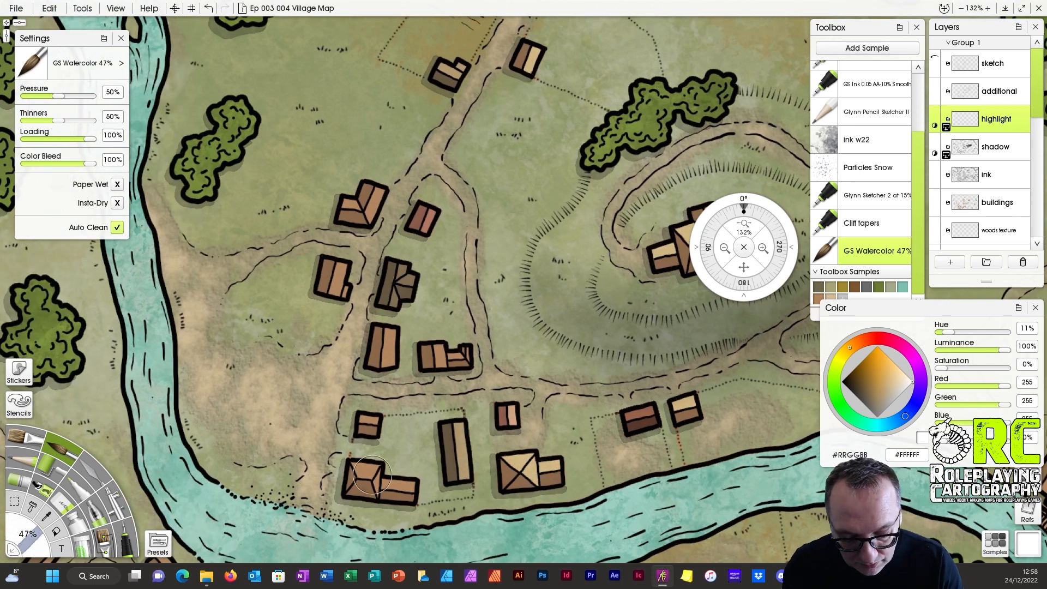
pyautogui.moveTo(377, 469)
pyautogui.mouseDown()
pyautogui.moveTo(367, 466)
pyautogui.moveTo(409, 486)
pyautogui.mouseUp()
pyautogui.moveTo(365, 418); pyautogui.dragTo(378, 420)
# Highlight the sunlit roof sides of the houses clustered around the road junction west of the church hill.
pyautogui.moveTo(390, 335)
pyautogui.mouseDown()
pyautogui.moveTo(392, 361)
pyautogui.moveTo(462, 354)
pyautogui.mouseUp()
pyautogui.moveTo(419, 305); pyautogui.dragTo(404, 268)
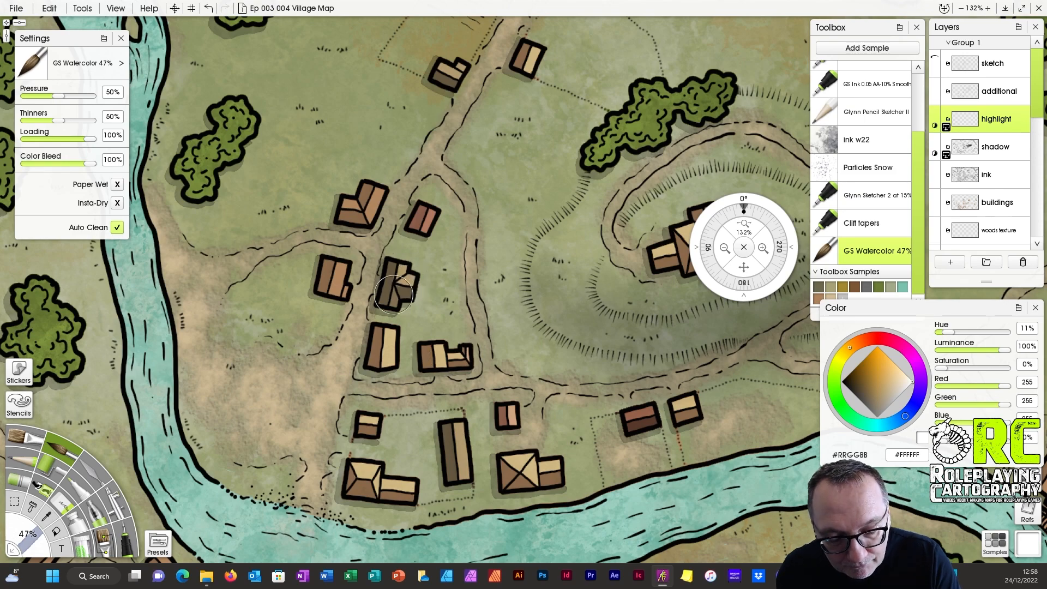
pyautogui.moveTo(336, 265); pyautogui.dragTo(338, 297)
pyautogui.moveTo(372, 200); pyautogui.dragTo(364, 219)
pyautogui.moveTo(345, 210); pyautogui.dragTo(365, 218)
pyautogui.moveTo(434, 210); pyautogui.dragTo(424, 229)
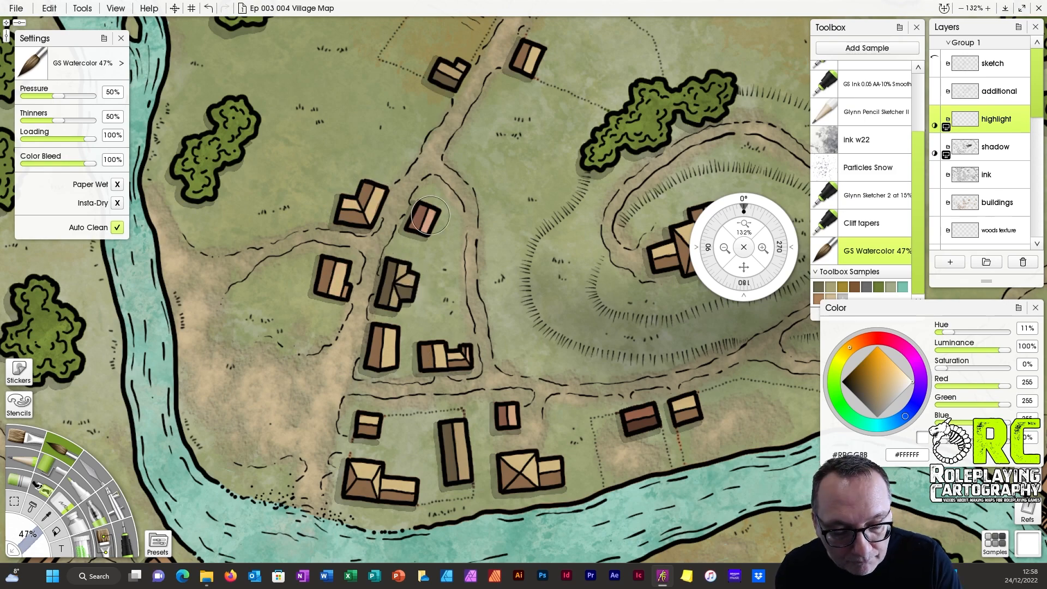
# Highlight the roofs of the riverside mill, the eastern farm buildings and the two houses flanking the southeastern road.
pyautogui.moveTo(743, 267)
pyautogui.mouseDown()
pyautogui.moveTo(800, 142)
pyautogui.moveTo(211, 237)
pyautogui.mouseUp()
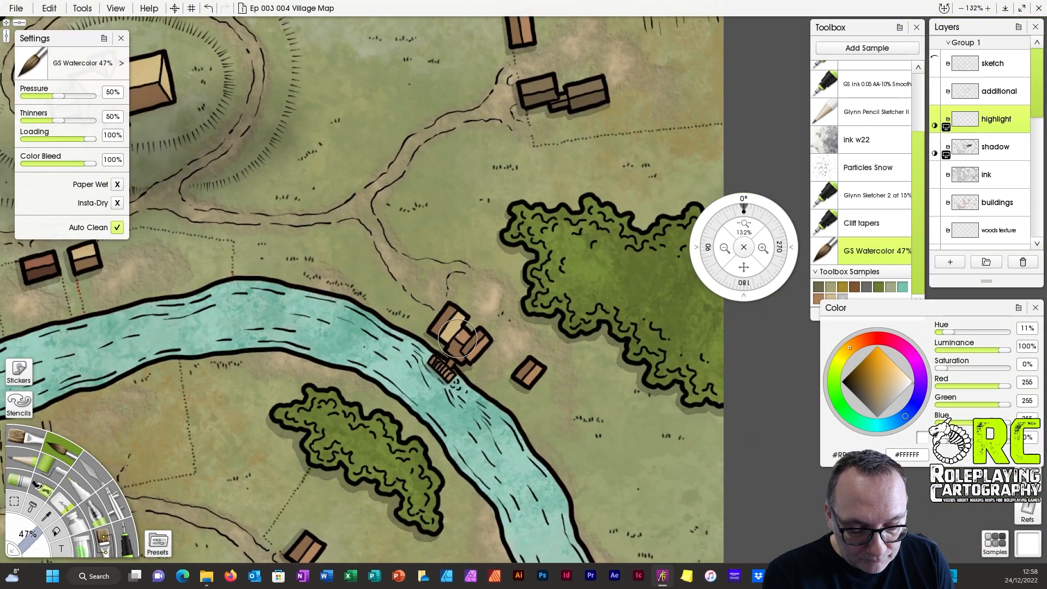
pyautogui.moveTo(527, 83); pyautogui.dragTo(600, 85)
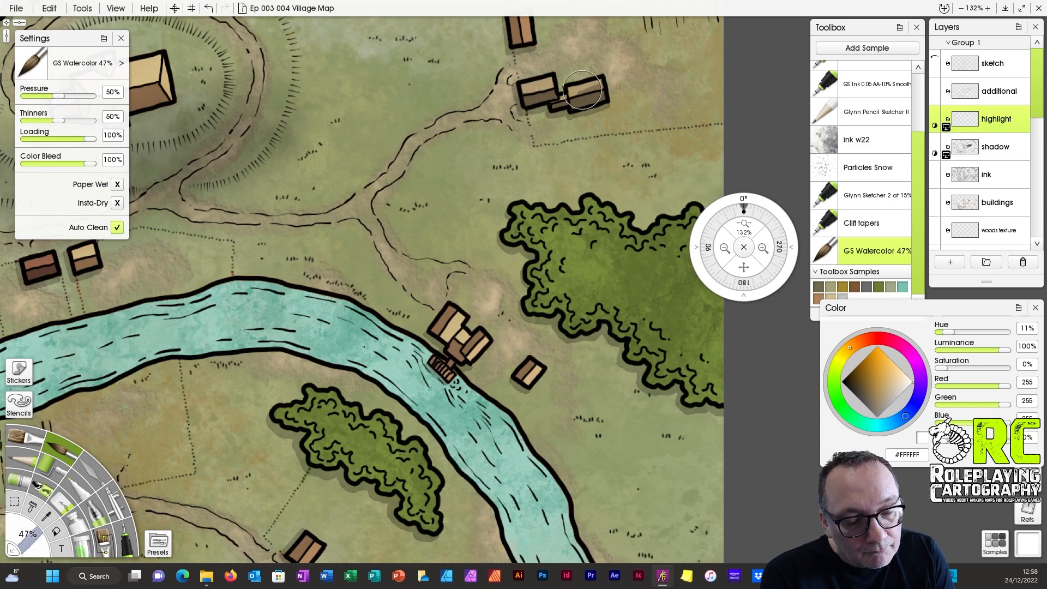
pyautogui.moveTo(744, 267)
pyautogui.mouseDown()
pyautogui.moveTo(794, 540)
pyautogui.moveTo(1036, 22)
pyautogui.moveTo(855, 19)
pyautogui.mouseUp()
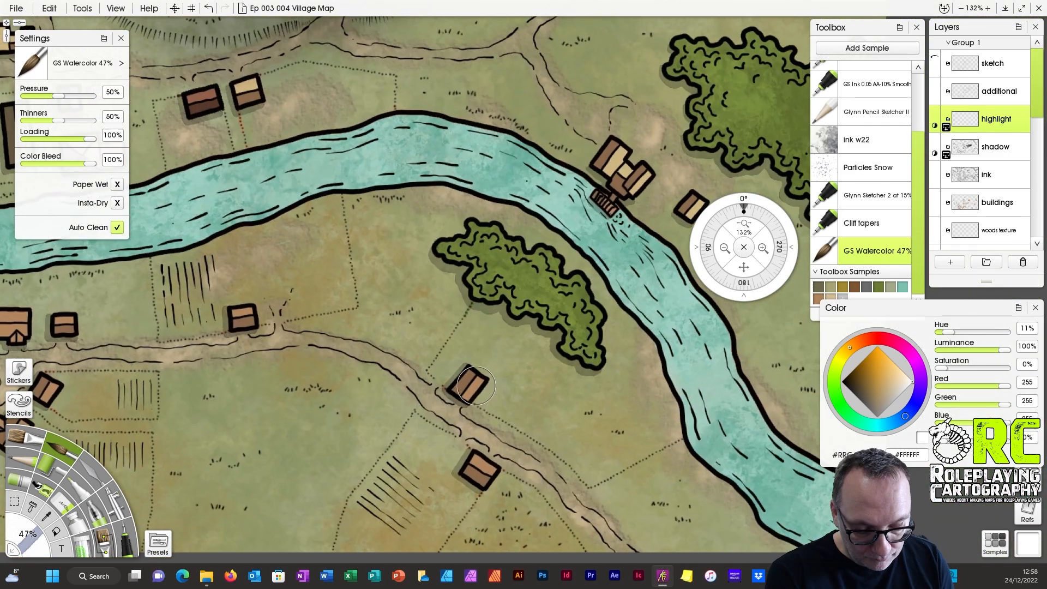
pyautogui.moveTo(480, 379); pyautogui.dragTo(466, 398)
pyautogui.moveTo(473, 456); pyautogui.dragTo(493, 468)
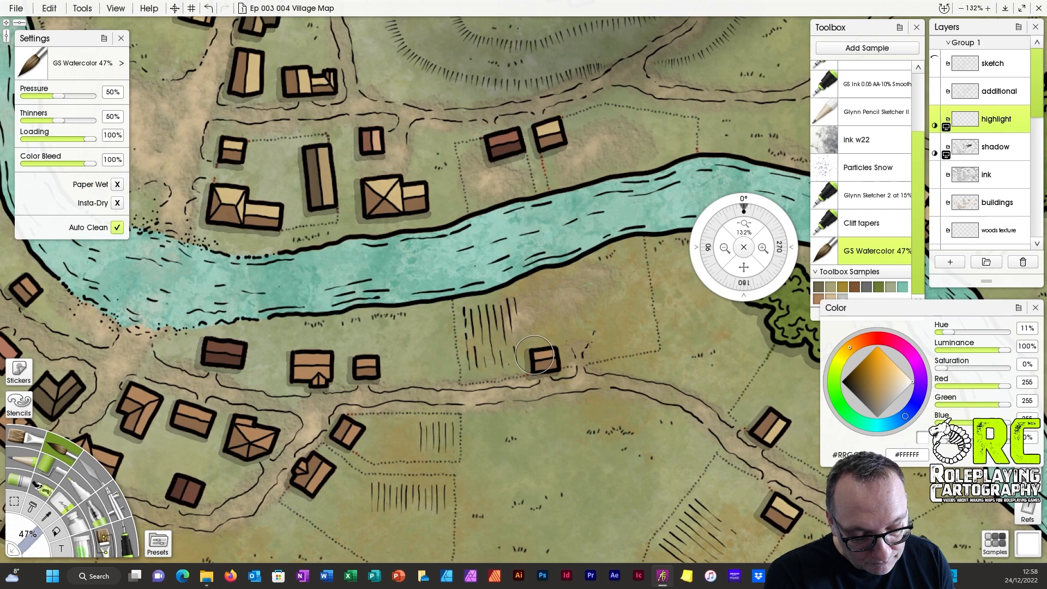
# Highlight three roofs along the south bank road, switching to black on the shadow layer at the gabled house, and return to white highlights.
pyautogui.moveTo(534, 355); pyautogui.dragTo(554, 355)
pyautogui.moveTo(357, 363); pyautogui.dragTo(375, 361)
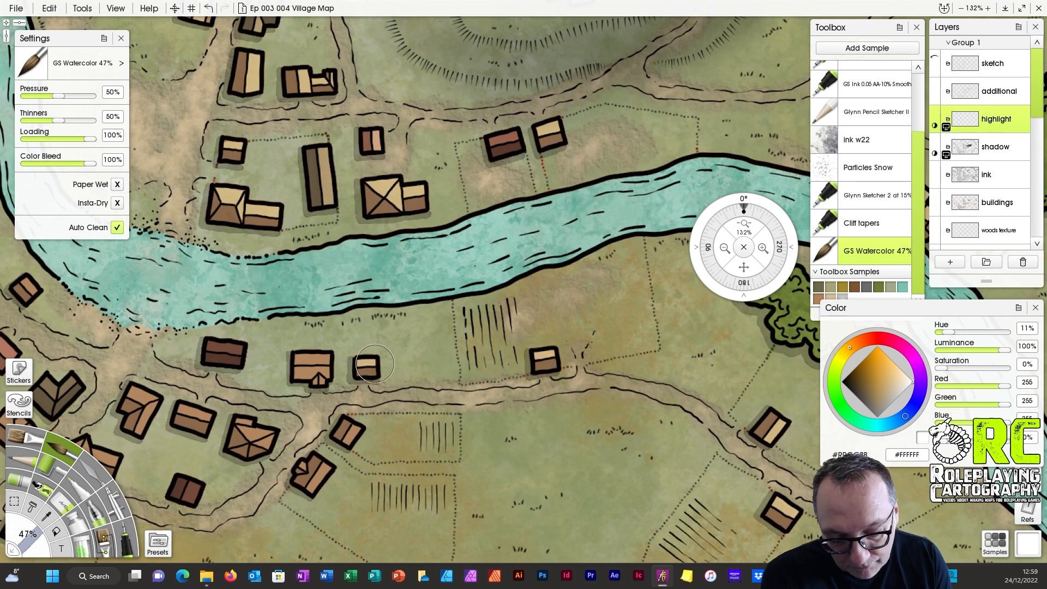
pyautogui.moveTo(297, 360)
pyautogui.mouseDown()
pyautogui.moveTo(327, 357)
pyautogui.moveTo(311, 376)
pyautogui.mouseUp()
pyautogui.press('pagedown')
pyautogui.press('x')
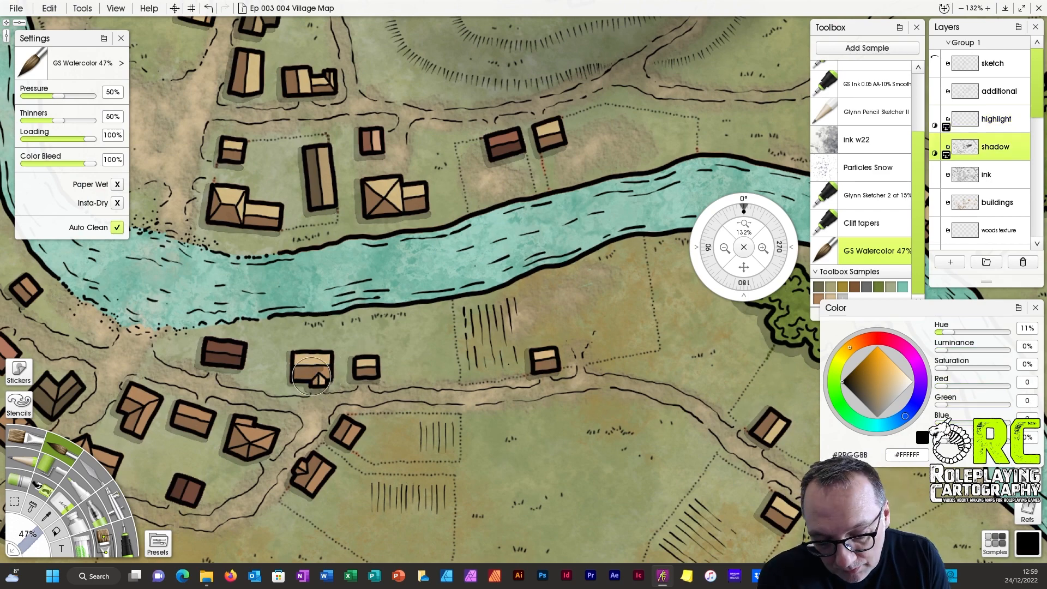
pyautogui.press('pageup')
pyautogui.press('x')
# Highlight the sunlit roof faces in the village's eastern block, on the gabled house south of it and on the grey-brown L-shaped building.
pyautogui.moveTo(252, 344)
pyautogui.mouseDown()
pyautogui.moveTo(612, 312)
pyautogui.moveTo(582, 321)
pyautogui.mouseUp()
pyautogui.moveTo(599, 393)
pyautogui.mouseDown()
pyautogui.moveTo(627, 410)
pyautogui.moveTo(623, 419)
pyautogui.mouseUp()
pyautogui.moveTo(539, 382); pyautogui.dragTo(558, 387)
pyautogui.moveTo(549, 453); pyautogui.dragTo(548, 458)
pyautogui.moveTo(428, 421); pyautogui.dragTo(473, 431)
pyautogui.moveTo(384, 493)
pyautogui.mouseDown()
pyautogui.moveTo(396, 480)
pyautogui.moveTo(393, 506)
pyautogui.mouseUp()
pyautogui.moveTo(409, 360); pyautogui.dragTo(518, 411)
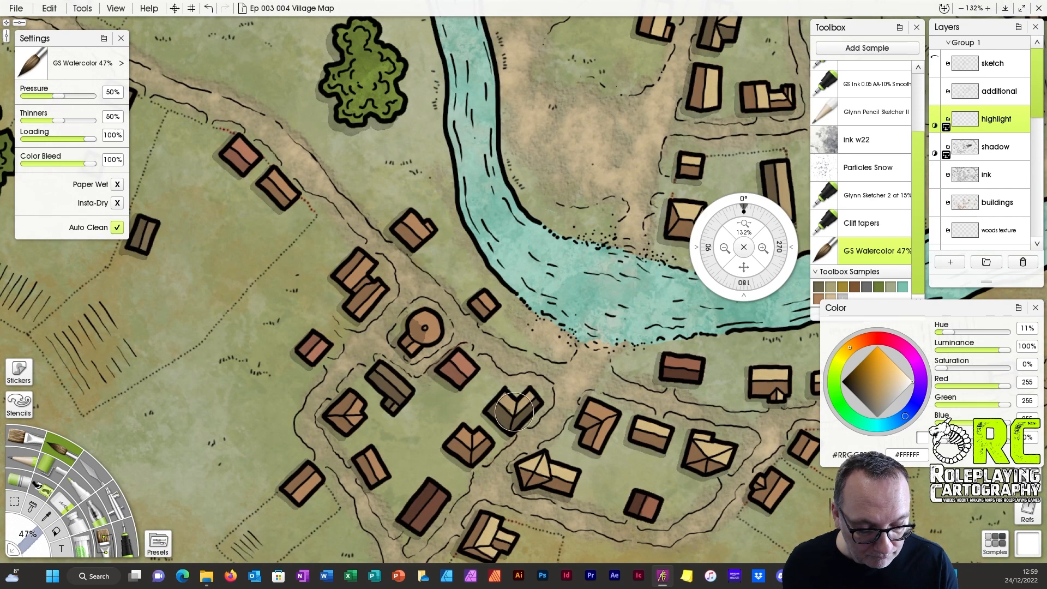
# Highlight the roofs on the southern and western sides of the central village block and the lone house across the western lane.
pyautogui.moveTo(463, 439)
pyautogui.mouseDown()
pyautogui.moveTo(478, 435)
pyautogui.moveTo(472, 446)
pyautogui.mouseUp()
pyautogui.moveTo(370, 457); pyautogui.dragTo(377, 472)
pyautogui.moveTo(421, 518); pyautogui.dragTo(433, 506)
pyautogui.moveTo(296, 485); pyautogui.dragTo(307, 478)
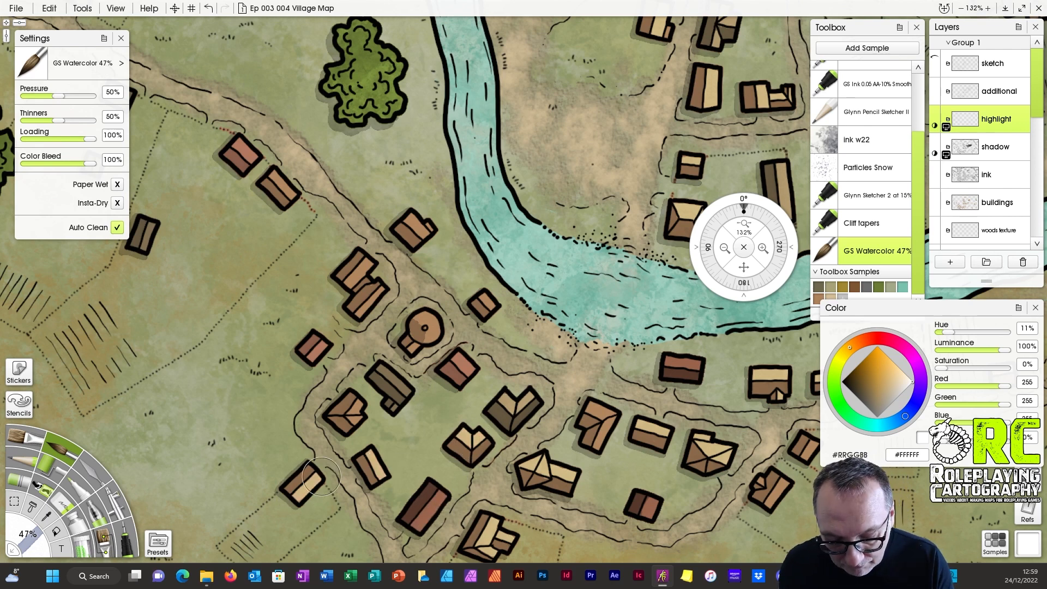
pyautogui.moveTo(347, 417); pyautogui.dragTo(360, 419)
# Highlight the round building's roof and the houses around the northwestern junction, including the small one beside the river.
pyautogui.moveTo(430, 320); pyautogui.dragTo(436, 330)
pyautogui.moveTo(416, 341); pyautogui.dragTo(408, 350)
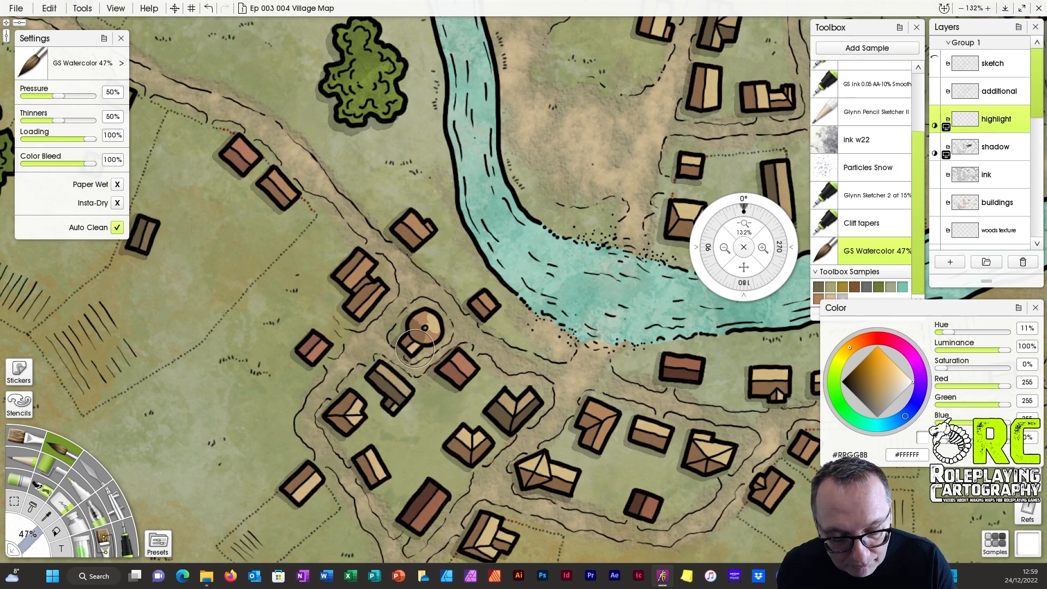
pyautogui.moveTo(326, 344); pyautogui.dragTo(319, 354)
pyautogui.moveTo(361, 312); pyautogui.dragTo(377, 289)
pyautogui.moveTo(349, 281); pyautogui.dragTo(367, 262)
pyautogui.moveTo(426, 231)
pyautogui.mouseDown()
pyautogui.moveTo(414, 216)
pyautogui.moveTo(429, 233)
pyautogui.mouseUp()
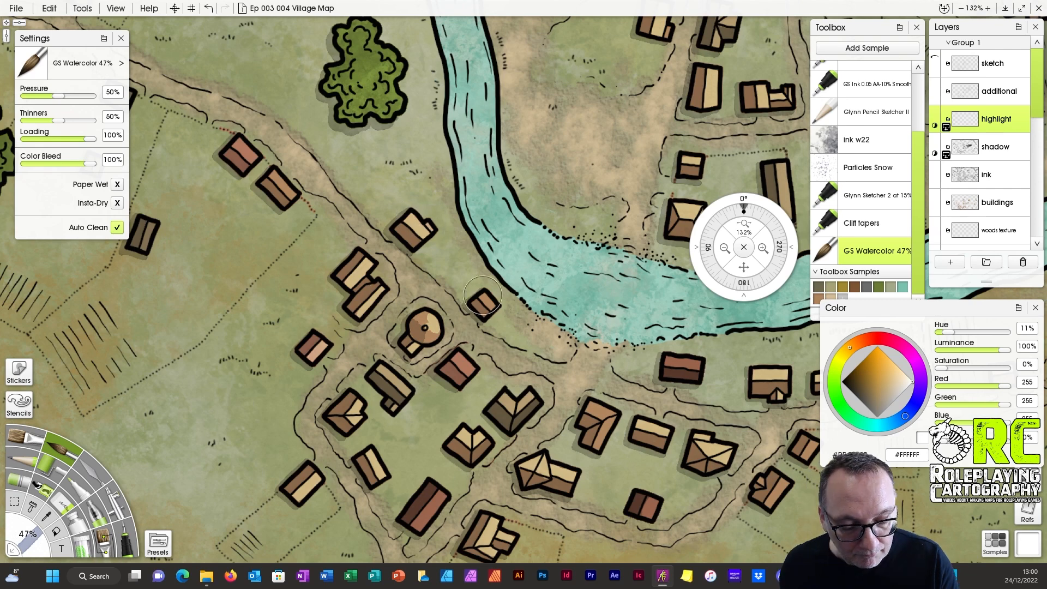
pyautogui.moveTo(484, 296); pyautogui.dragTo(493, 307)
# Highlight the sunlit roof sides of the outlying houses along the northwestern road and in the adjoining fields.
pyautogui.moveTo(467, 372)
pyautogui.mouseDown()
pyautogui.moveTo(455, 358)
pyautogui.moveTo(714, 485)
pyautogui.mouseUp()
pyautogui.moveTo(549, 316); pyautogui.dragTo(526, 298)
pyautogui.moveTo(409, 341); pyautogui.dragTo(401, 367)
pyautogui.moveTo(491, 262); pyautogui.dragTo(511, 277)
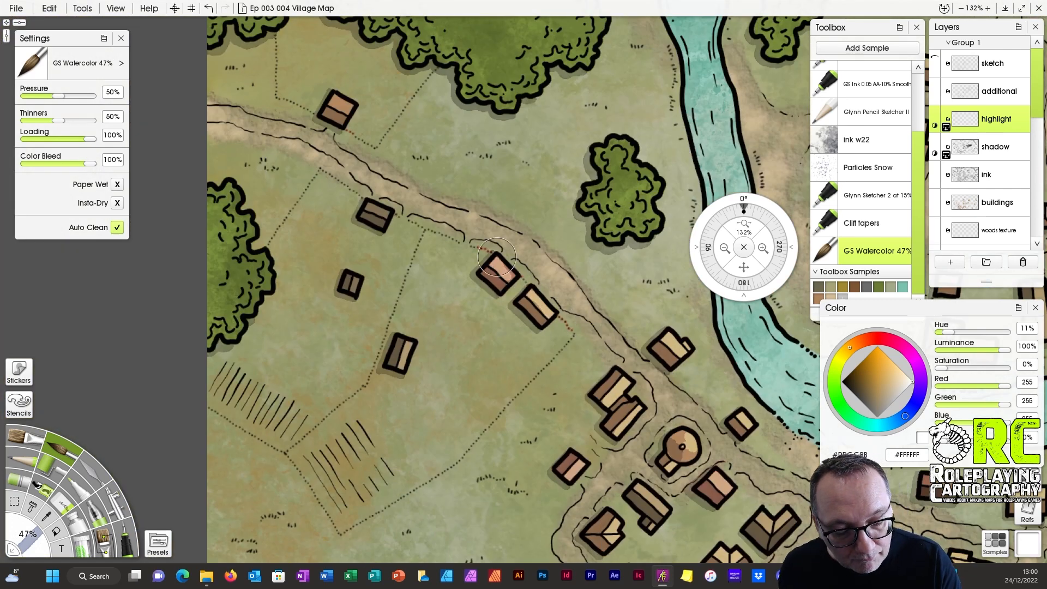
pyautogui.moveTo(357, 276); pyautogui.dragTo(351, 294)
pyautogui.moveTo(370, 206); pyautogui.dragTo(388, 212)
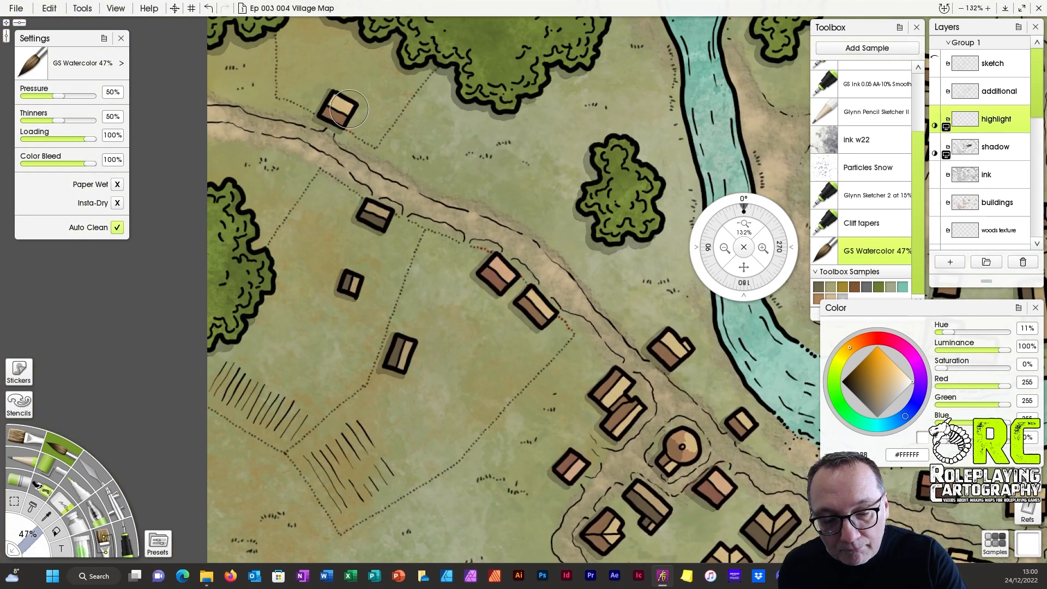
# Highlight the edge foliage of the southeastern grove beside the river and of the woods at the map's eastern edge.
pyautogui.moveTo(728, 230); pyautogui.dragTo(478, 300)
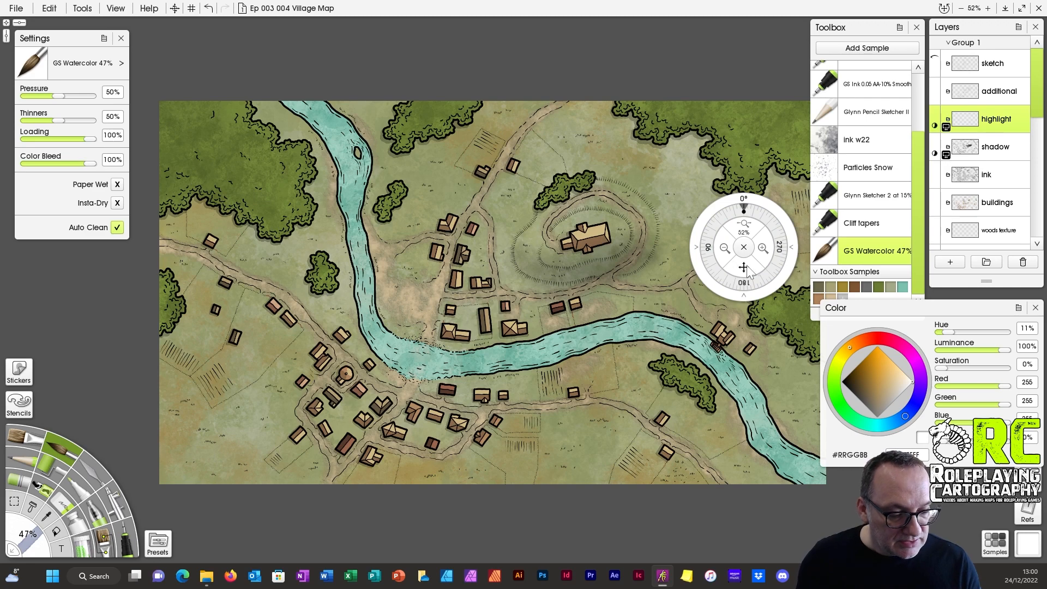
pyautogui.moveTo(746, 266); pyautogui.dragTo(636, 279)
pyautogui.moveTo(740, 223); pyautogui.dragTo(656, 136)
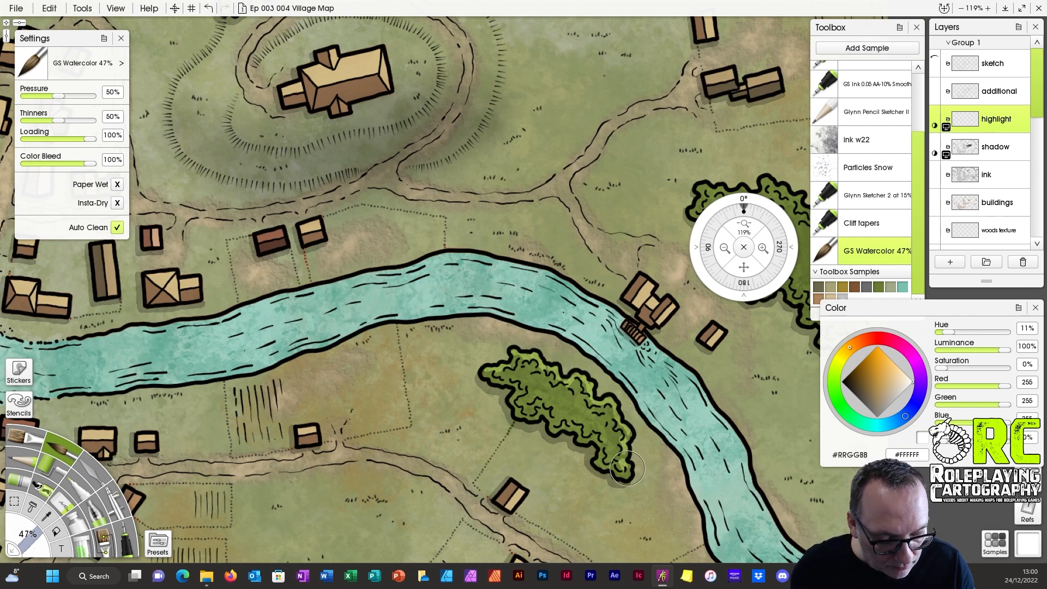
pyautogui.moveTo(740, 280); pyautogui.dragTo(461, 379)
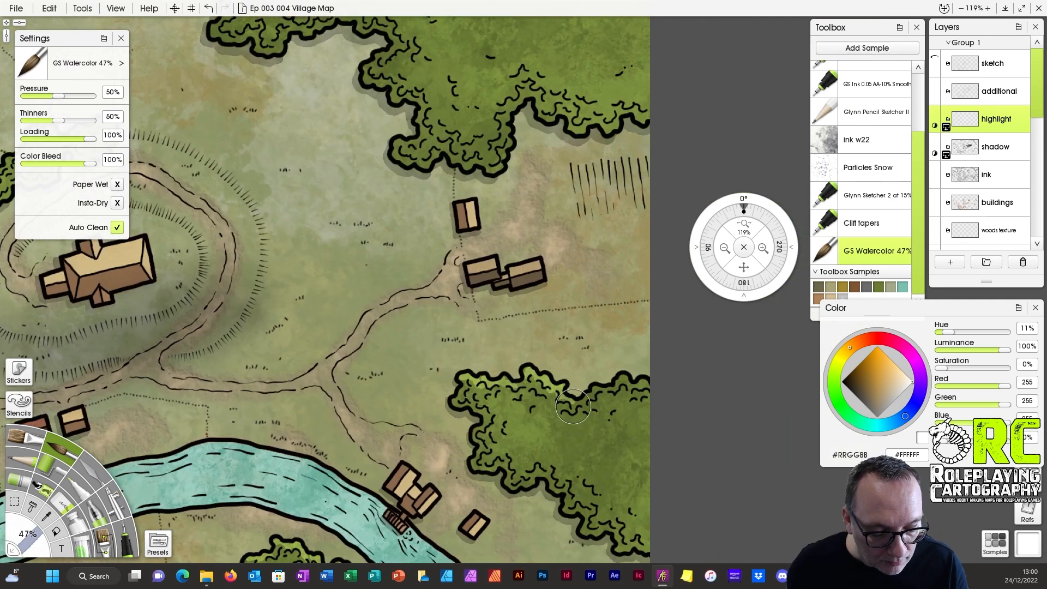
pyautogui.moveTo(701, 163); pyautogui.dragTo(805, 465)
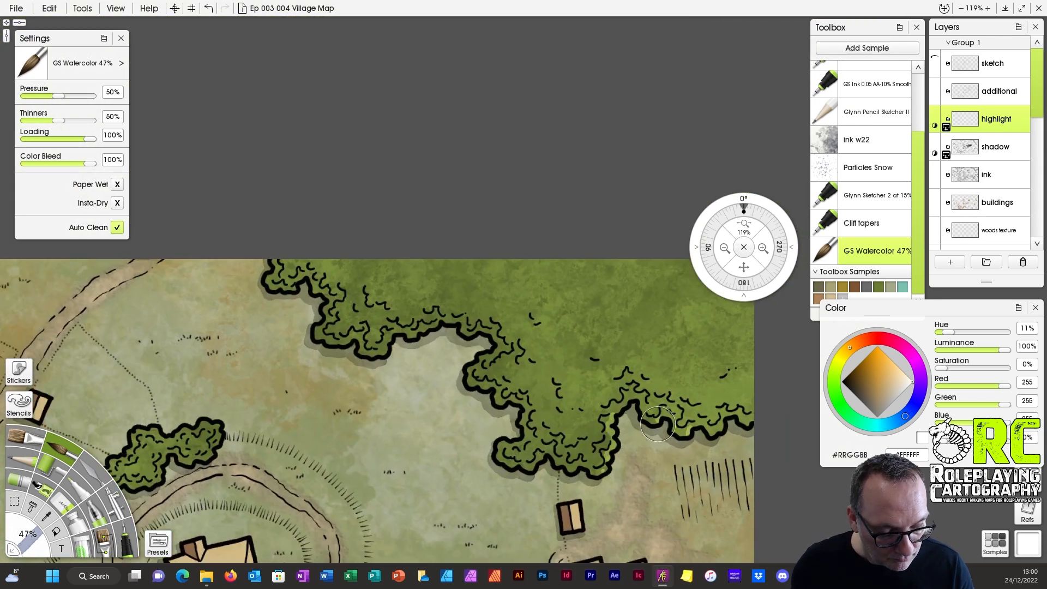
# Highlight the foliage edges of the northeastern and northern woods and of the small groves beside the hill and the river.
pyautogui.moveTo(657, 423); pyautogui.dragTo(756, 444)
pyautogui.moveTo(257, 461); pyautogui.dragTo(546, 368)
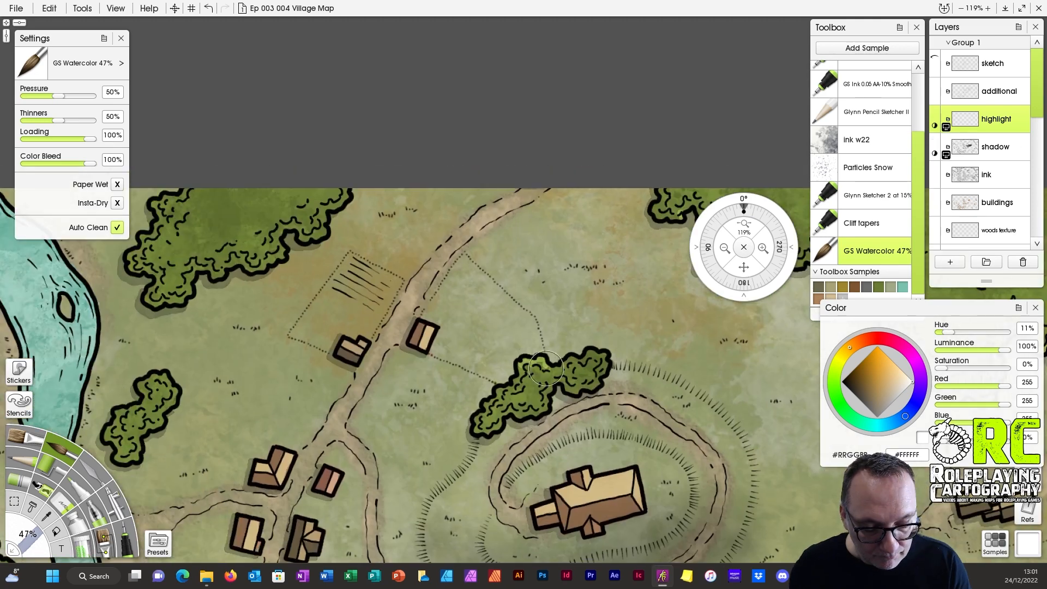
pyautogui.moveTo(546, 408); pyautogui.dragTo(811, 500)
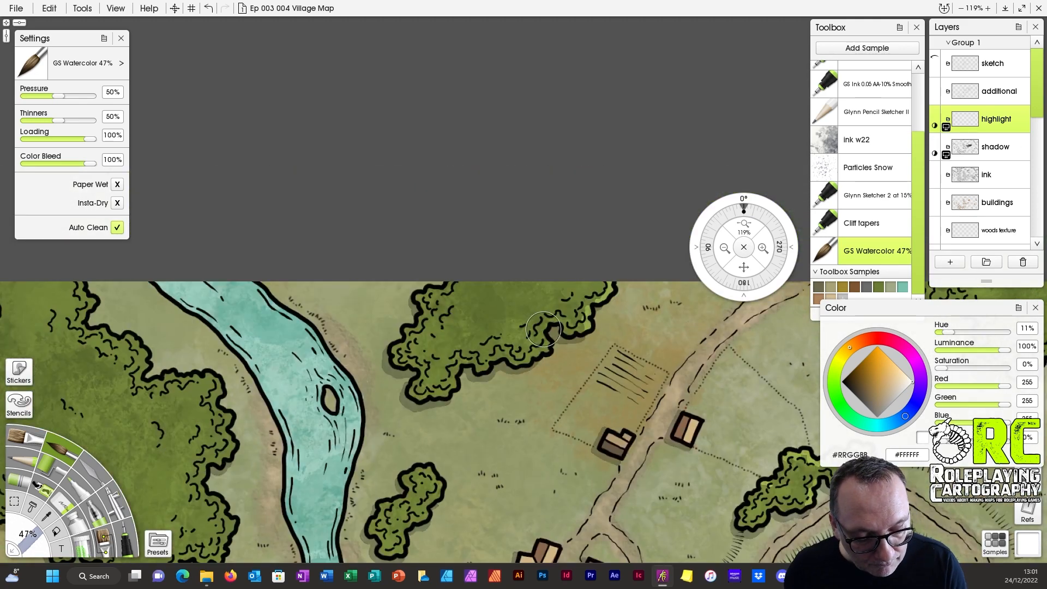
pyautogui.moveTo(407, 472); pyautogui.dragTo(537, 371)
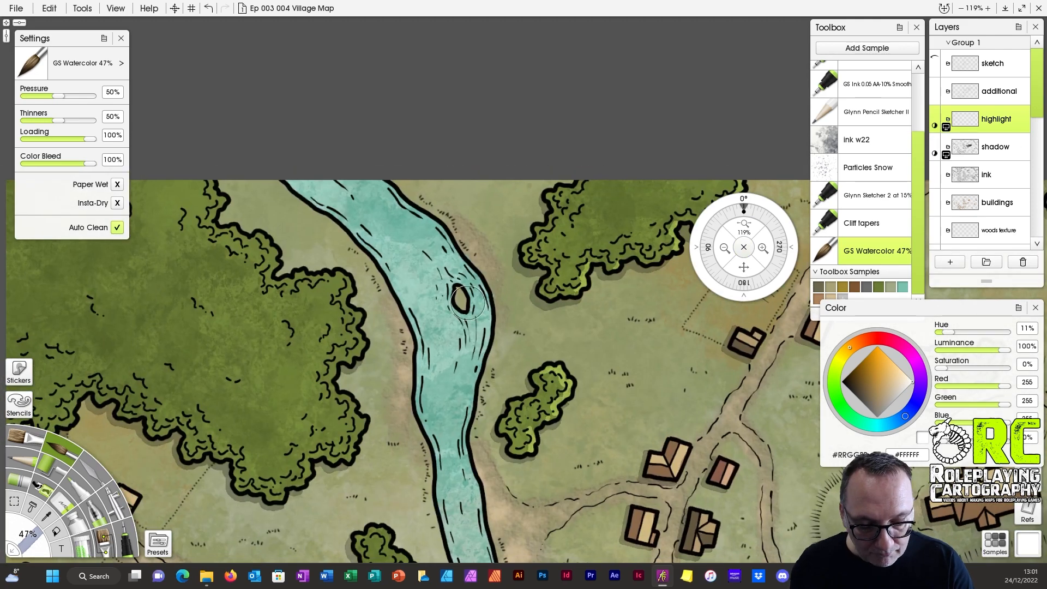
# Highlight the foliage edges of the northwestern woods and the trees south of them, and save the map.
pyautogui.moveTo(215, 190); pyautogui.dragTo(398, 170)
pyautogui.moveTo(398, 215)
pyautogui.mouseDown()
pyautogui.moveTo(467, 268)
pyautogui.moveTo(522, 265)
pyautogui.moveTo(540, 335)
pyautogui.mouseUp()
pyautogui.hotkey('ctrl', 's')
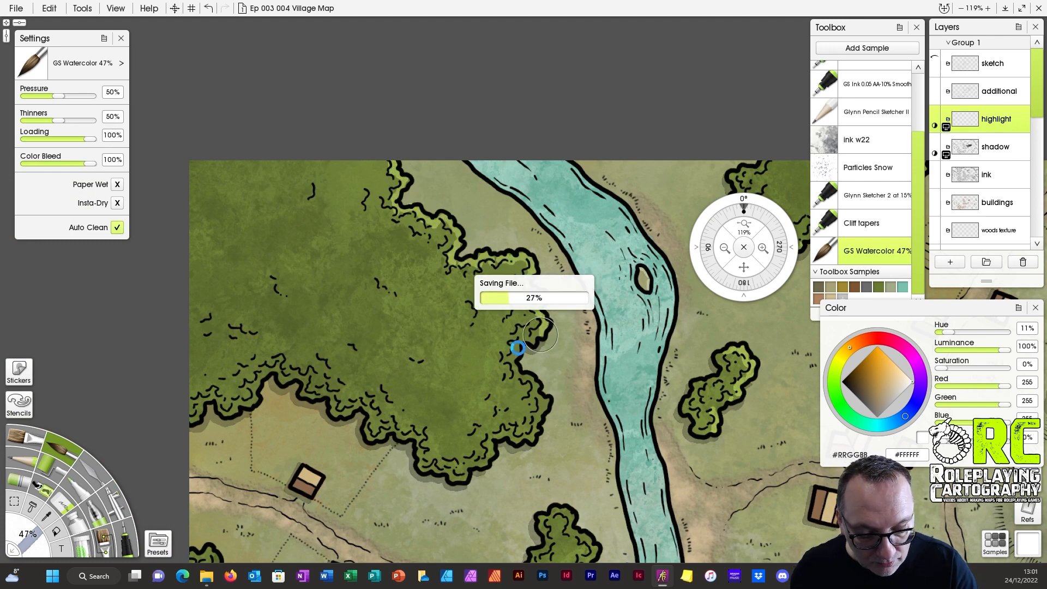
pyautogui.moveTo(551, 255); pyautogui.dragTo(547, 271)
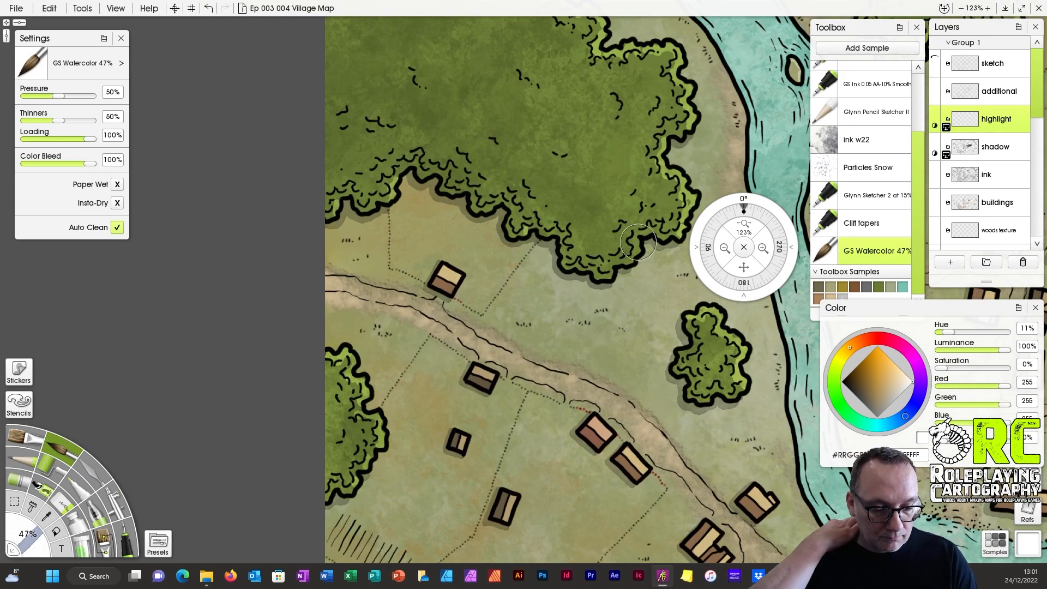
# Enlarge the watercolour brush to 102% and paint a white highlight over the northern slopes of the hill.
pyautogui.click(743, 247)
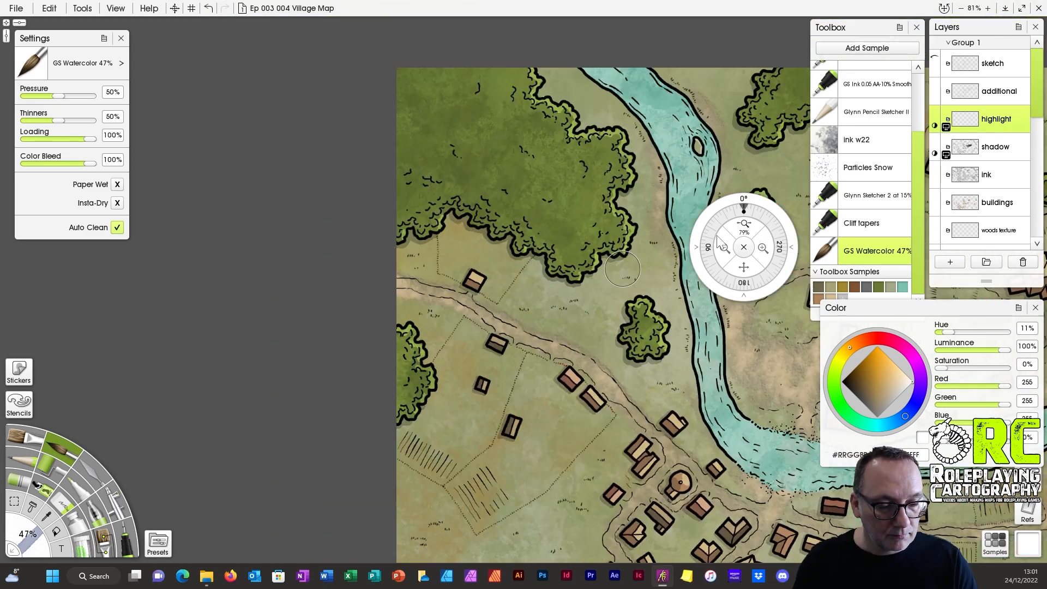
pyautogui.moveTo(744, 267); pyautogui.dragTo(705, 357)
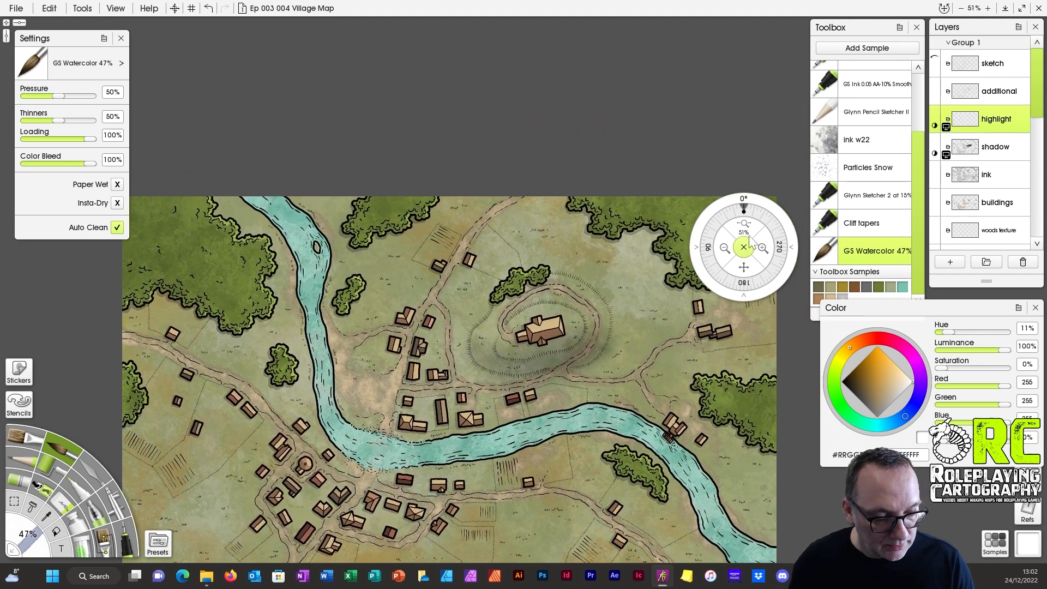
pyautogui.moveTo(744, 229); pyautogui.dragTo(747, 305)
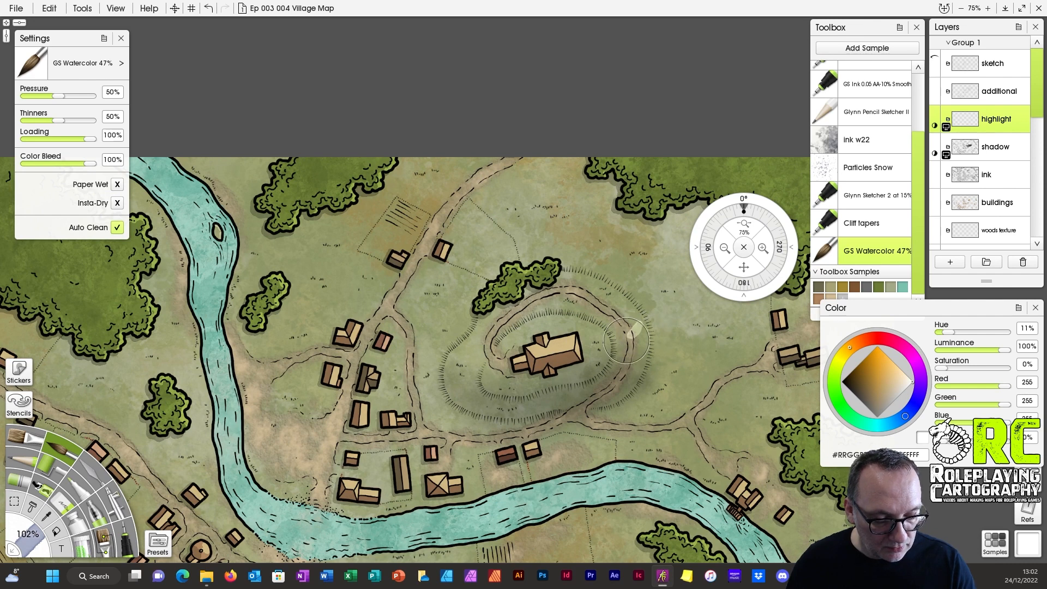
pyautogui.moveTo(615, 315)
pyautogui.mouseDown()
pyautogui.moveTo(602, 298)
pyautogui.moveTo(571, 318)
pyautogui.moveTo(575, 279)
pyautogui.moveTo(535, 313)
pyautogui.moveTo(522, 303)
pyautogui.moveTo(474, 352)
pyautogui.mouseUp()
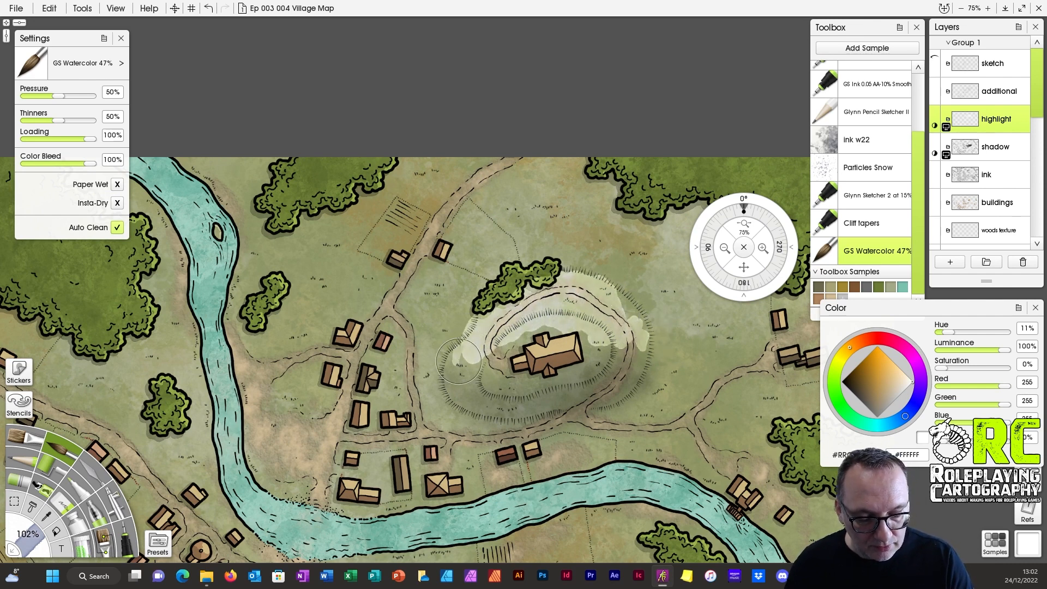
# Blend the white paint on the hill's northern slopes softly into the ground with the palette knife.
pyautogui.moveTo(744, 268)
pyautogui.mouseDown()
pyautogui.moveTo(909, 235)
pyautogui.moveTo(773, 286)
pyautogui.moveTo(773, 261)
pyautogui.mouseUp()
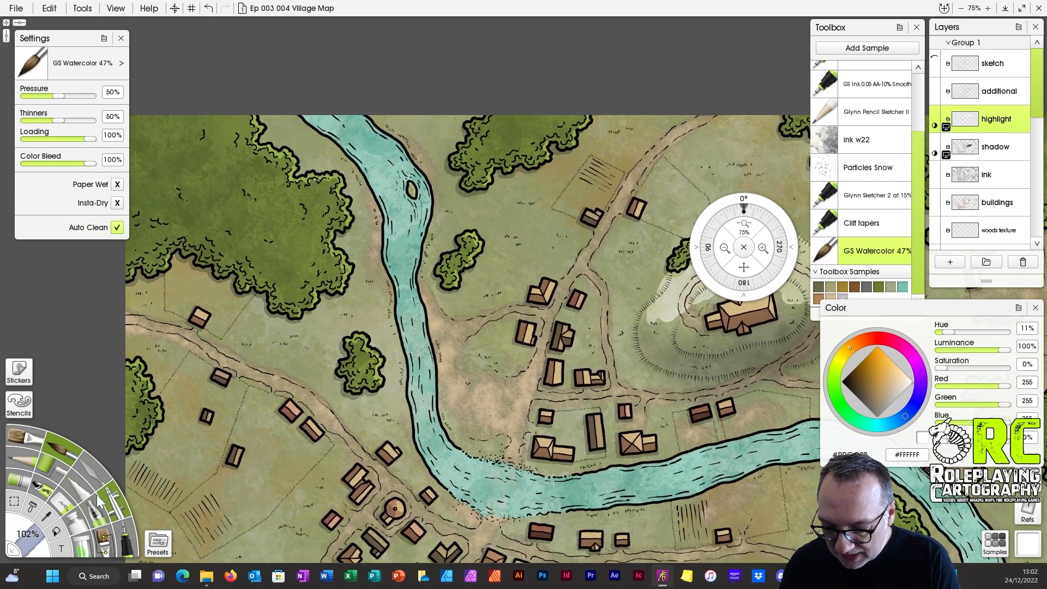
pyautogui.click(95, 475)
pyautogui.moveTo(743, 268); pyautogui.dragTo(549, 328)
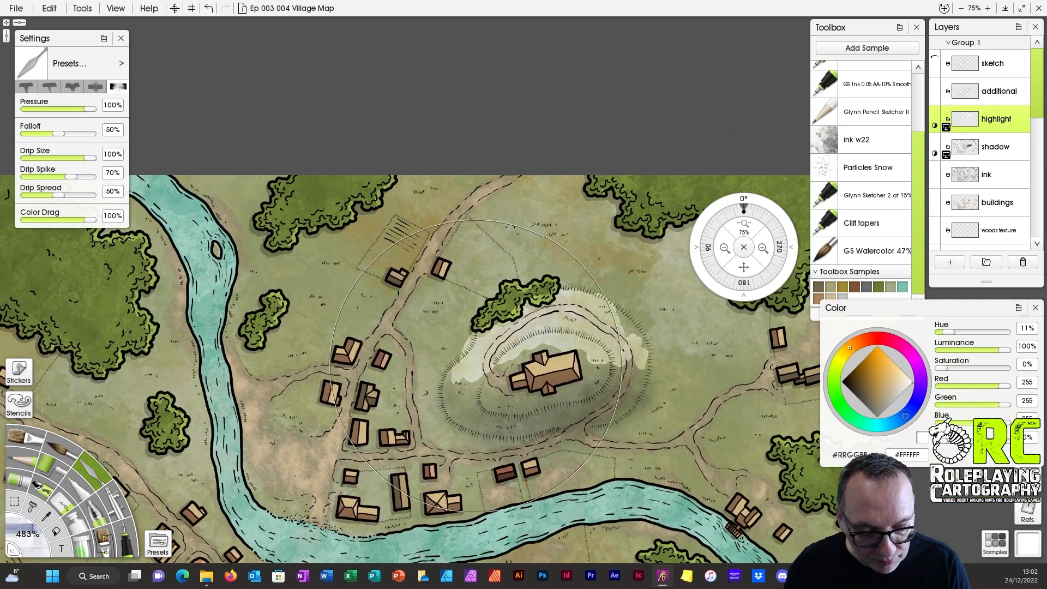
pyautogui.moveTo(480, 354)
pyautogui.mouseDown()
pyautogui.moveTo(403, 352)
pyautogui.moveTo(387, 338)
pyautogui.mouseUp()
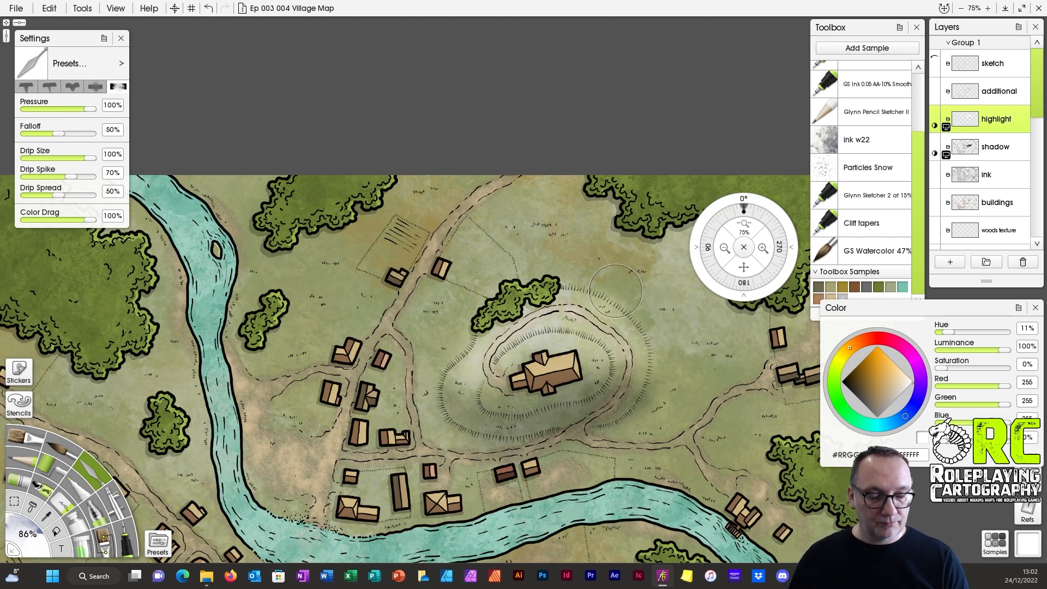
# Switch back to the GS Watercolor brush and highlight the river's western bank from the northern map edge to the bend.
pyautogui.moveTo(746, 224); pyautogui.dragTo(722, 231)
pyautogui.moveTo(739, 267); pyautogui.dragTo(814, 216)
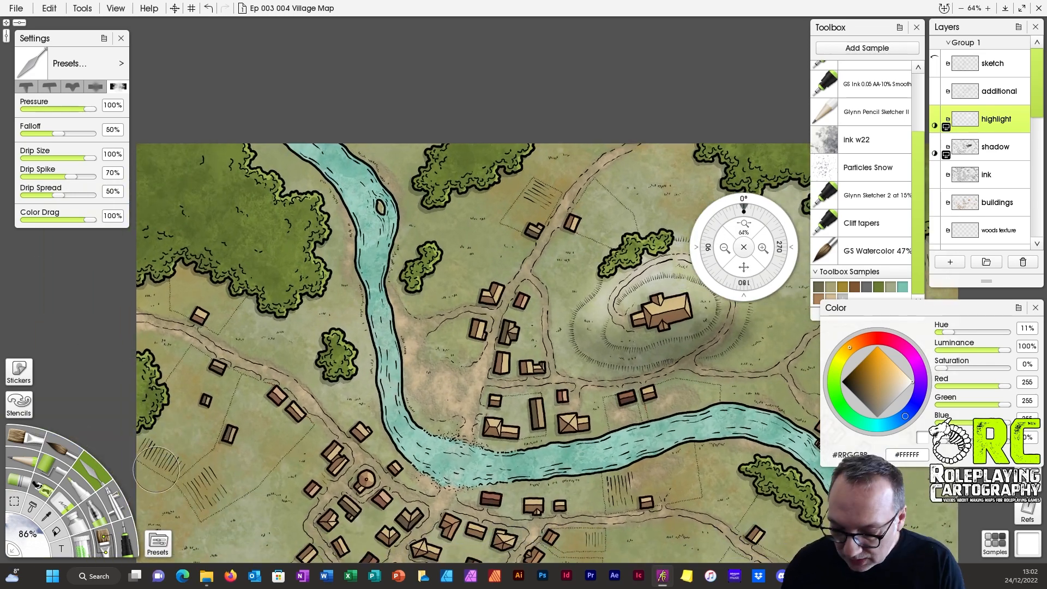
pyautogui.click(64, 450)
pyautogui.moveTo(740, 265); pyautogui.dragTo(867, 299)
pyautogui.moveTo(745, 223); pyautogui.dragTo(772, 222)
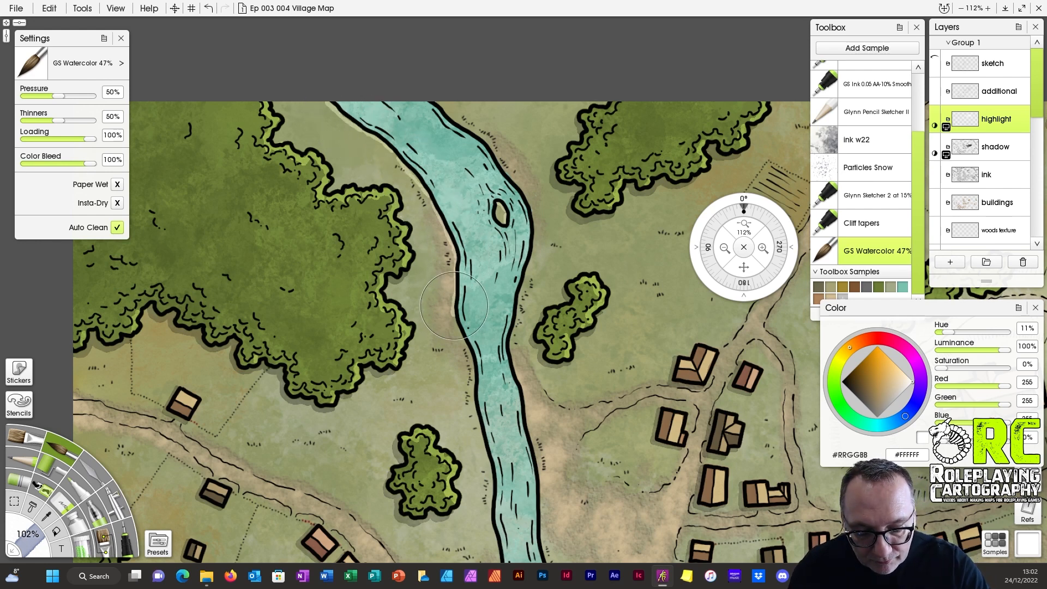
pyautogui.moveTo(472, 372); pyautogui.dragTo(484, 503)
pyautogui.moveTo(750, 270); pyautogui.dragTo(645, 88)
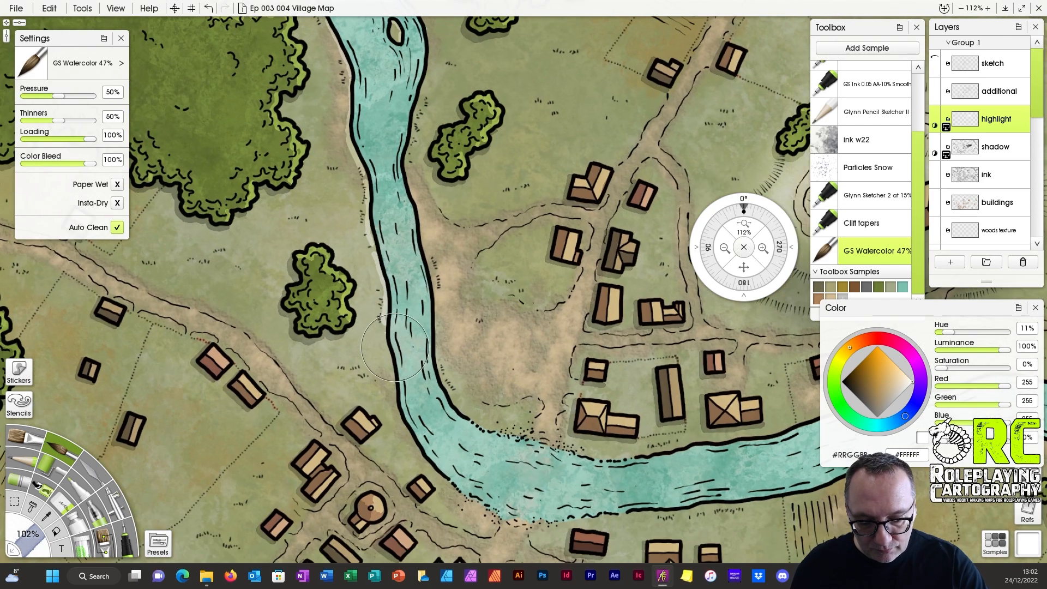
pyautogui.moveTo(382, 327)
pyautogui.mouseDown()
pyautogui.moveTo(396, 405)
pyautogui.moveTo(455, 491)
pyautogui.mouseUp()
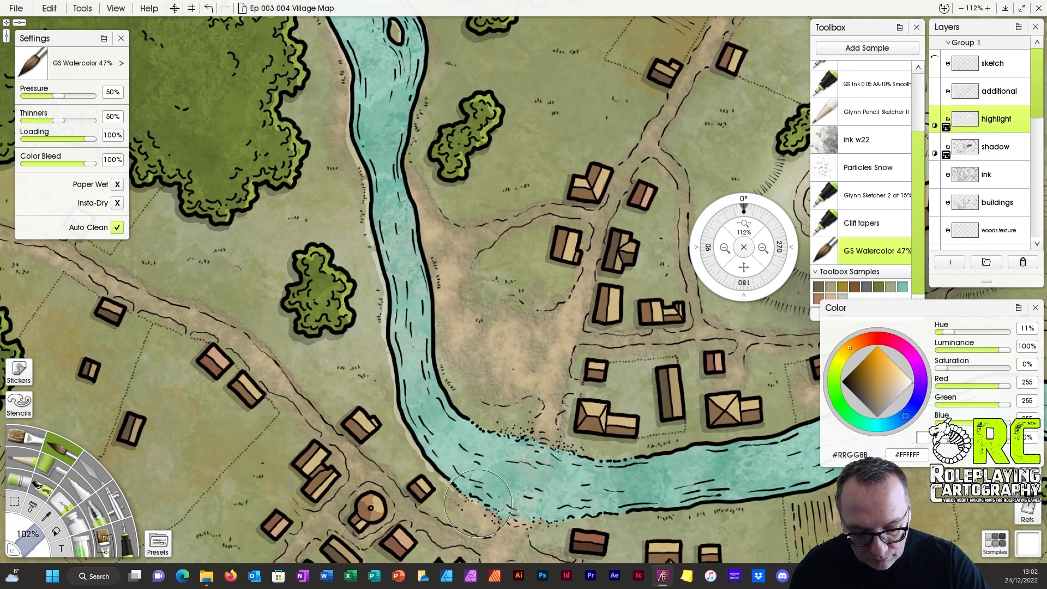
# Continue the white highlight along the river's southern bank from the village to the southeastern map edge.
pyautogui.moveTo(742, 267); pyautogui.dragTo(591, 231)
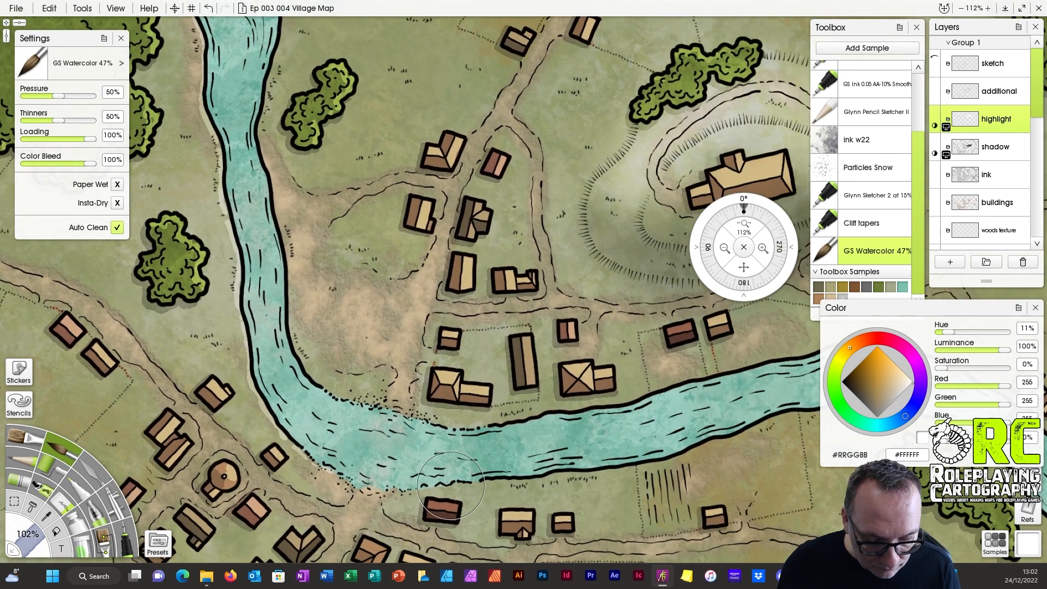
pyautogui.moveTo(520, 482)
pyautogui.mouseDown()
pyautogui.moveTo(558, 469)
pyautogui.moveTo(631, 469)
pyautogui.mouseUp()
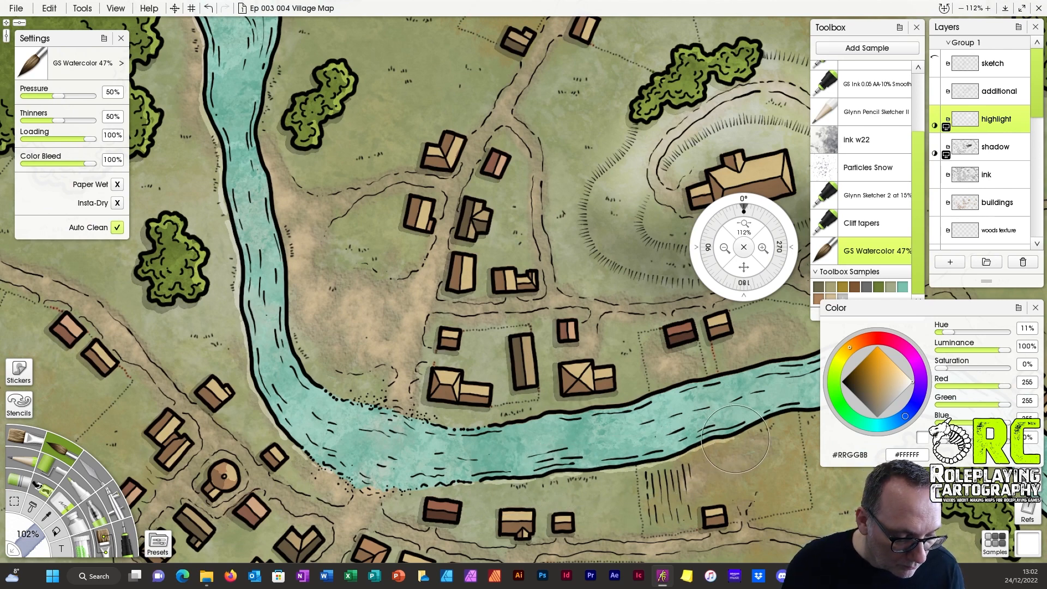
pyautogui.moveTo(743, 267); pyautogui.dragTo(427, 234)
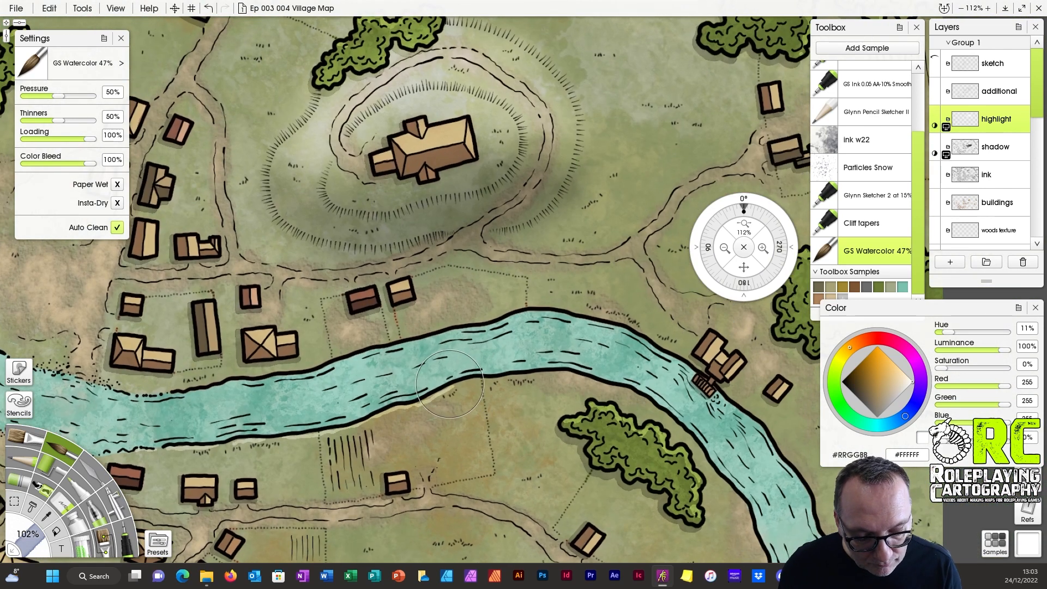
pyautogui.moveTo(502, 378)
pyautogui.mouseDown()
pyautogui.moveTo(564, 373)
pyautogui.moveTo(650, 401)
pyautogui.moveTo(652, 369)
pyautogui.moveTo(623, 387)
pyautogui.moveTo(679, 426)
pyautogui.moveTo(744, 501)
pyautogui.mouseUp()
pyautogui.moveTo(756, 544)
pyautogui.mouseDown()
pyautogui.moveTo(654, 393)
pyautogui.moveTo(667, 445)
pyautogui.moveTo(719, 468)
pyautogui.moveTo(742, 496)
pyautogui.moveTo(718, 488)
pyautogui.moveTo(731, 512)
pyautogui.moveTo(766, 533)
pyautogui.mouseUp()
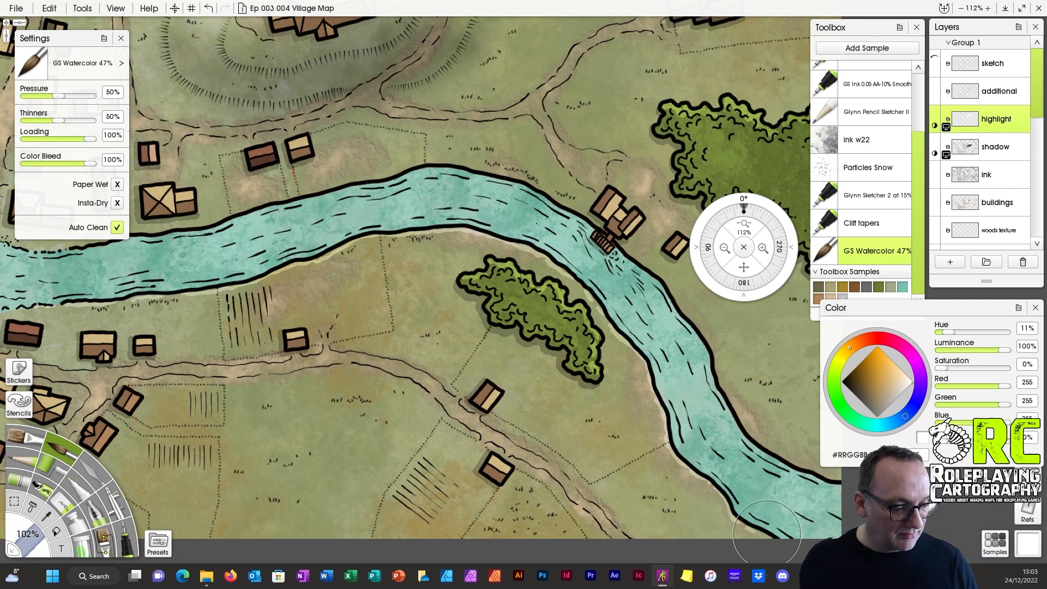
# On the shadow layer, shade the river's eastern and northern bank in black from the southeastern edge up to the northern edge.
pyautogui.click(995, 145)
pyautogui.moveTo(856, 388); pyautogui.dragTo(840, 381)
pyautogui.moveTo(744, 267); pyautogui.dragTo(575, 286)
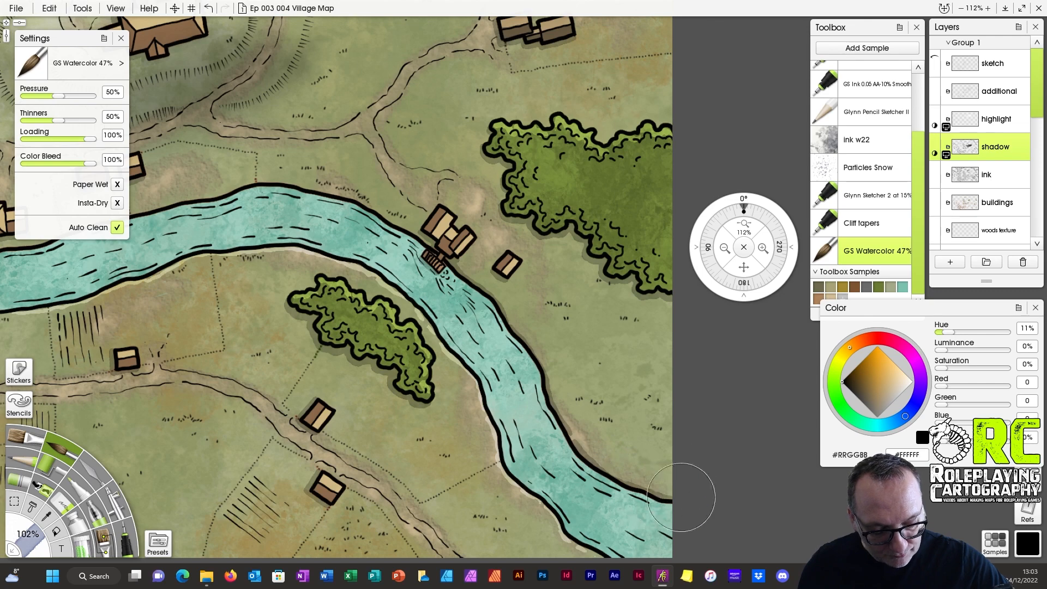
pyautogui.moveTo(743, 267)
pyautogui.mouseDown()
pyautogui.moveTo(905, 203)
pyautogui.moveTo(992, 402)
pyautogui.mouseUp()
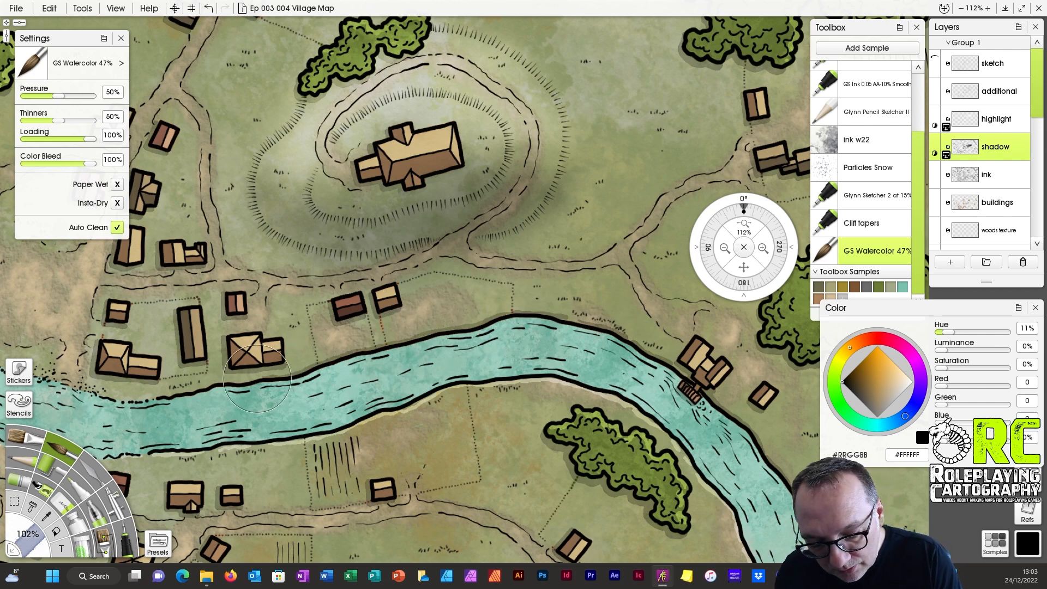
pyautogui.moveTo(732, 272); pyautogui.dragTo(1029, 304)
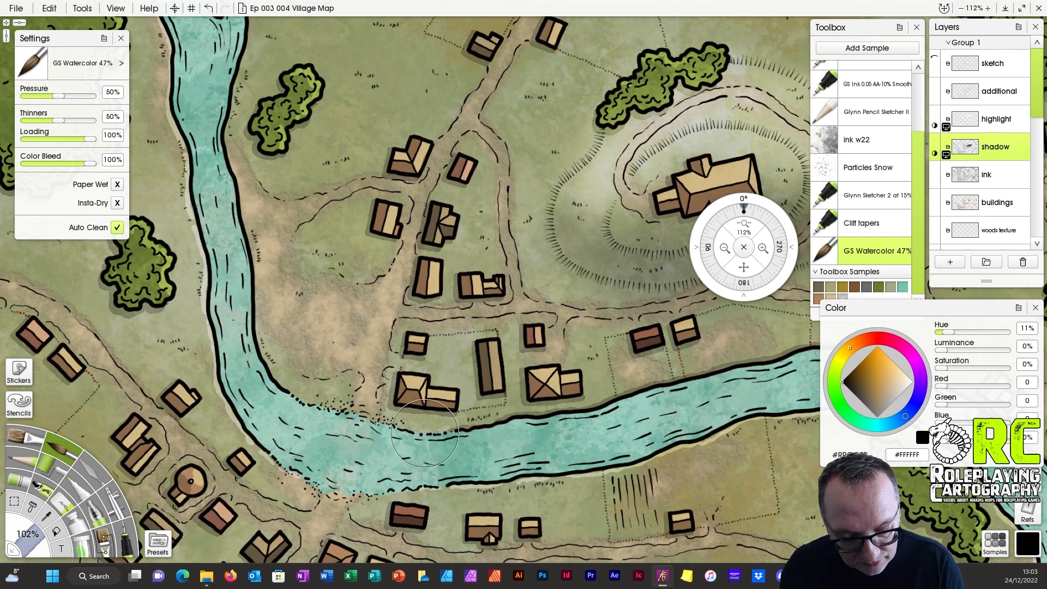
pyautogui.moveTo(743, 276); pyautogui.dragTo(762, 301)
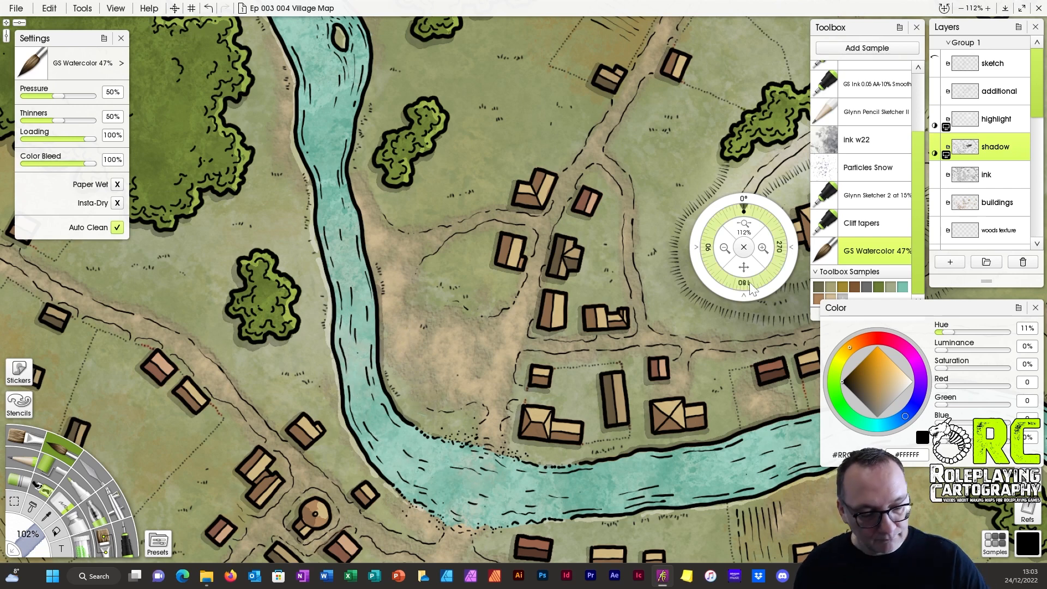
pyautogui.moveTo(751, 289); pyautogui.dragTo(812, 468)
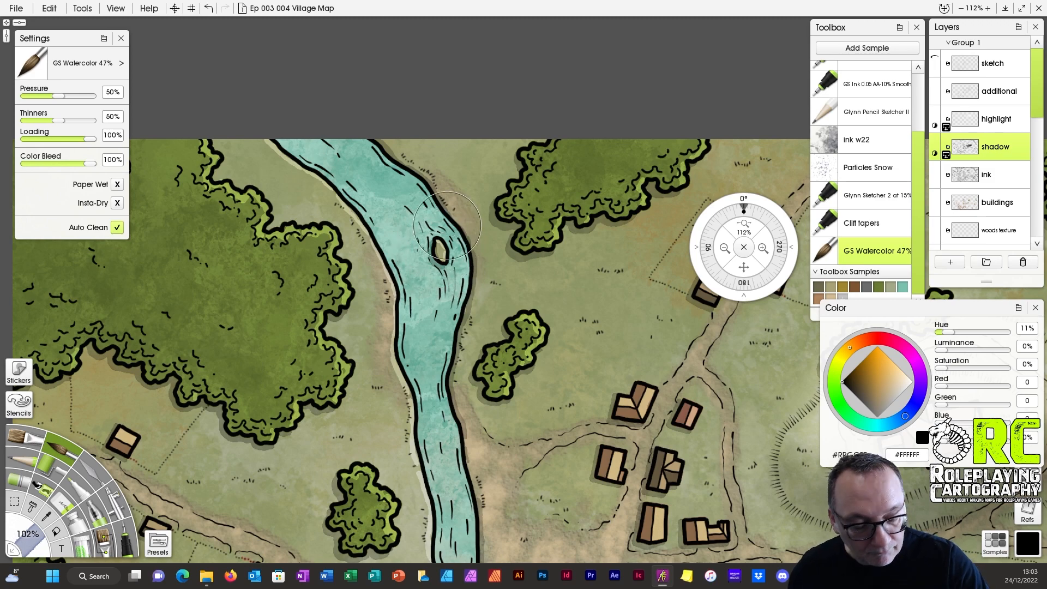
# Add a new layer directly above the buildings layer and name it "building texture".
pyautogui.moveTo(744, 226); pyautogui.dragTo(690, 226)
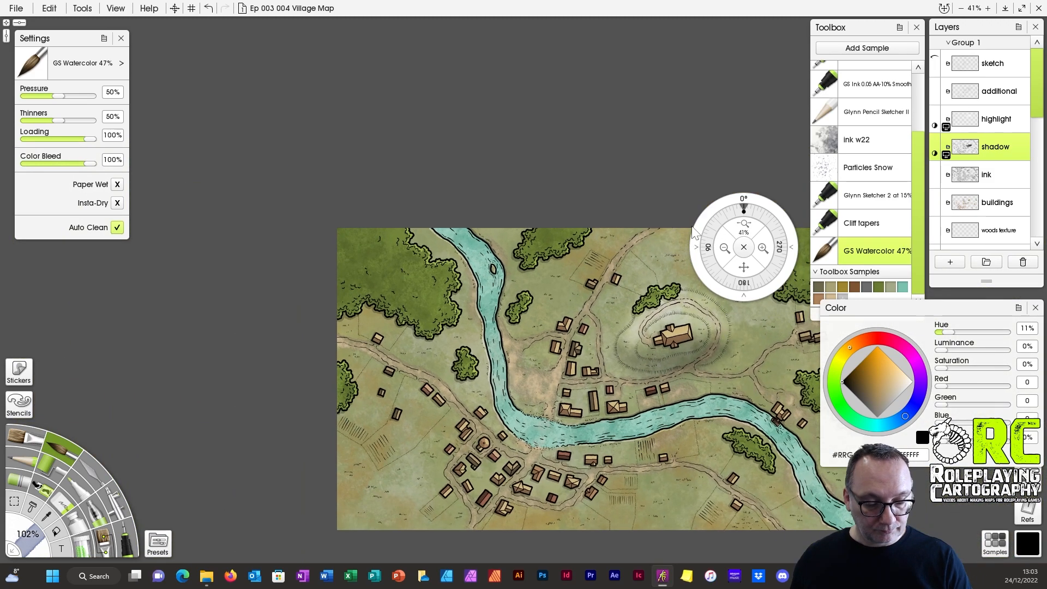
pyautogui.moveTo(746, 268)
pyautogui.mouseDown()
pyautogui.moveTo(717, 262)
pyautogui.moveTo(596, 176)
pyautogui.moveTo(627, 174)
pyautogui.mouseUp()
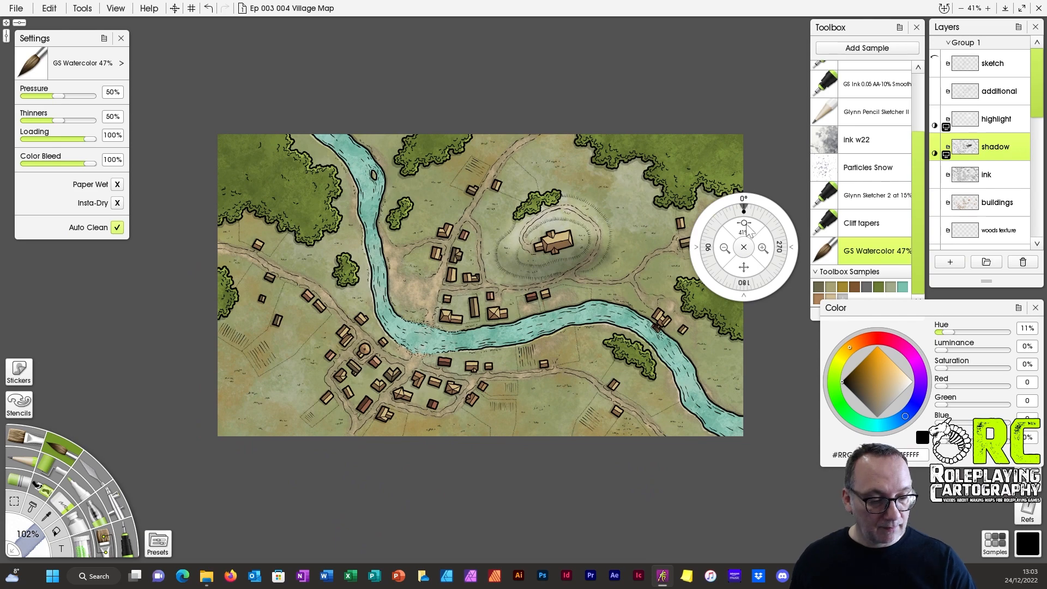
pyautogui.moveTo(747, 231); pyautogui.dragTo(953, 467)
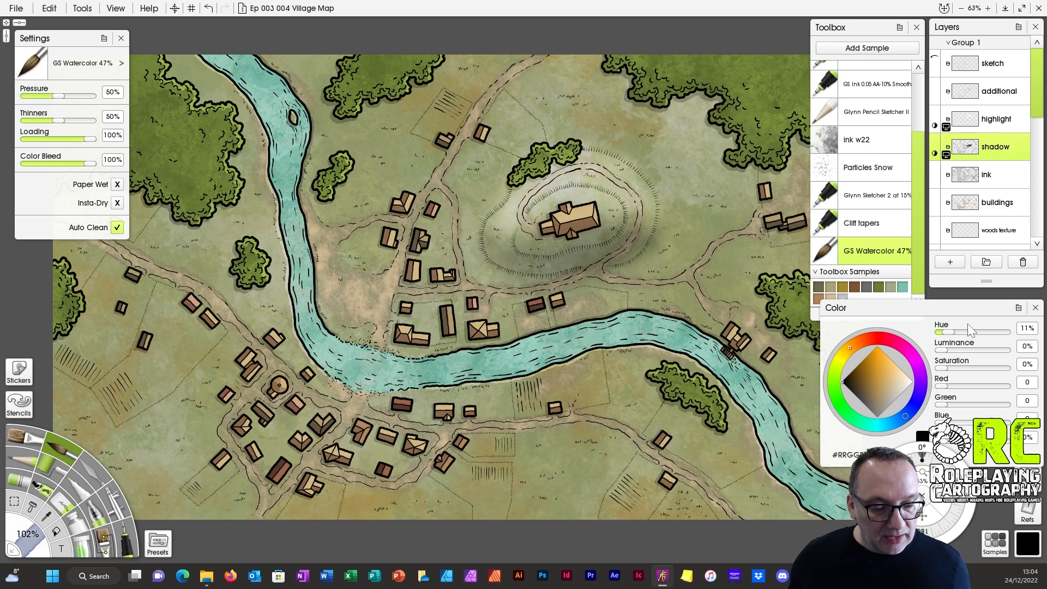
pyautogui.click(998, 205)
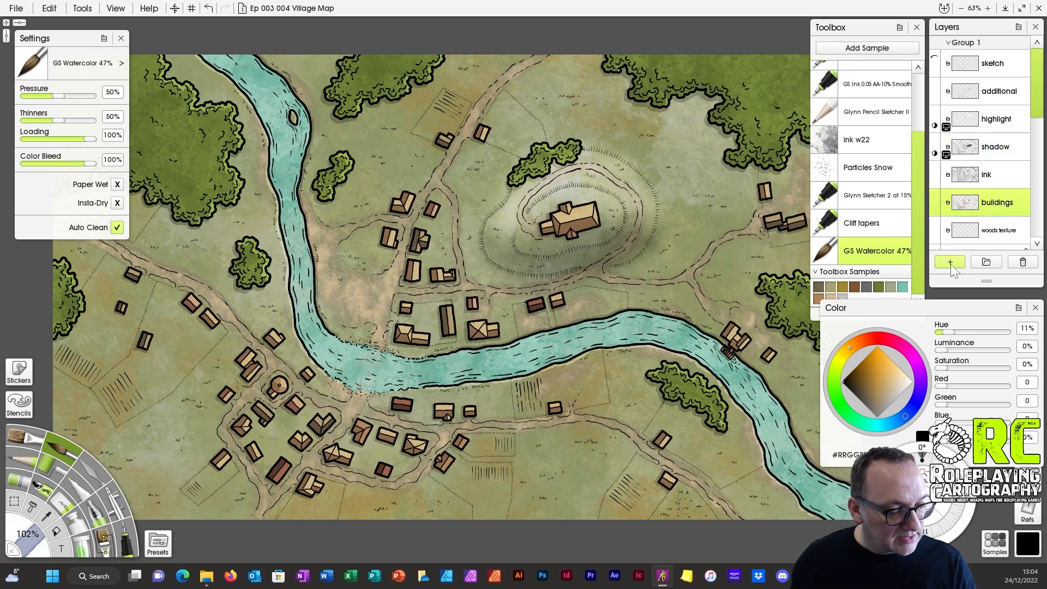
pyautogui.doubleClick(986, 205)
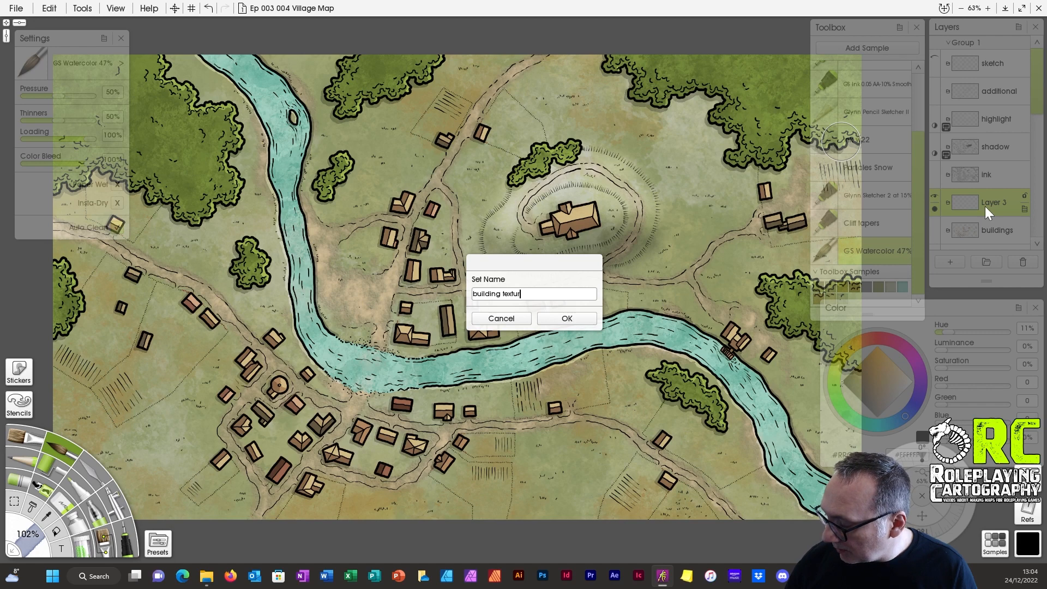
pyautogui.press('Return')
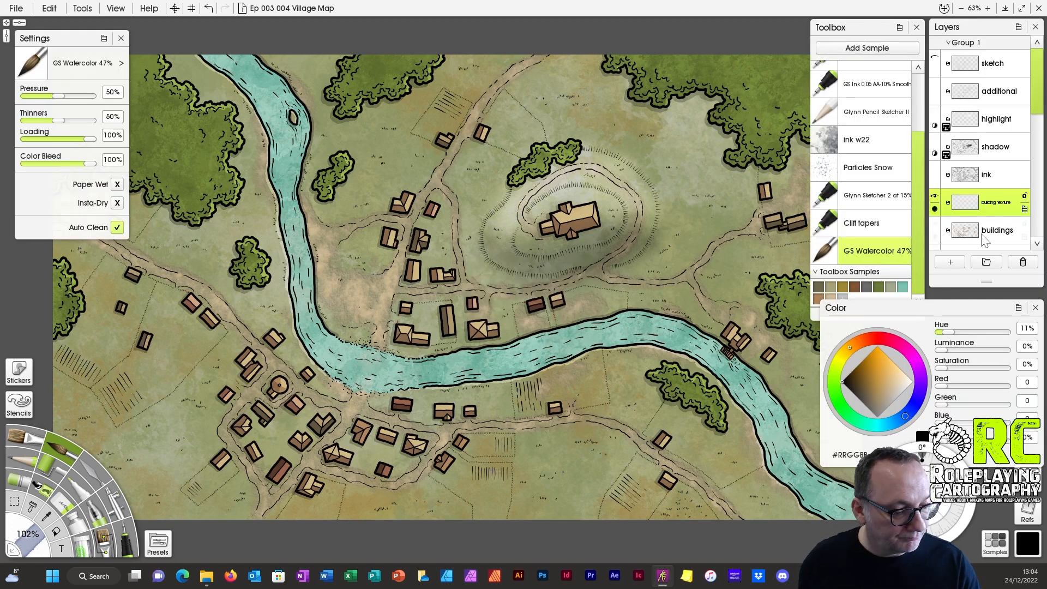
# Load the buildings layer's painted areas as a selection, and make the building texture layer active for painting the roofs.
pyautogui.click(990, 229)
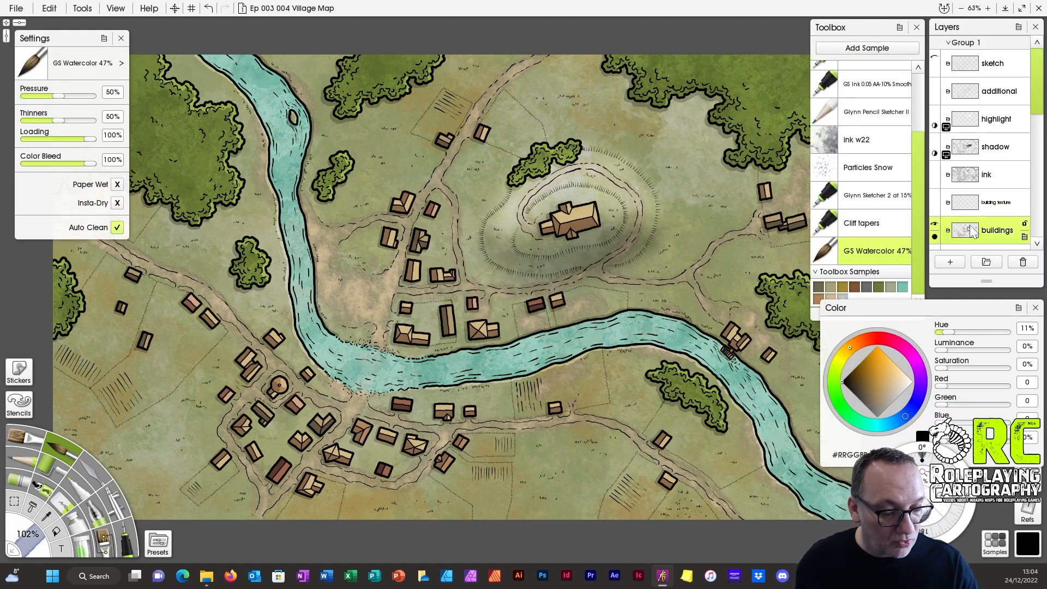
pyautogui.click(991, 204)
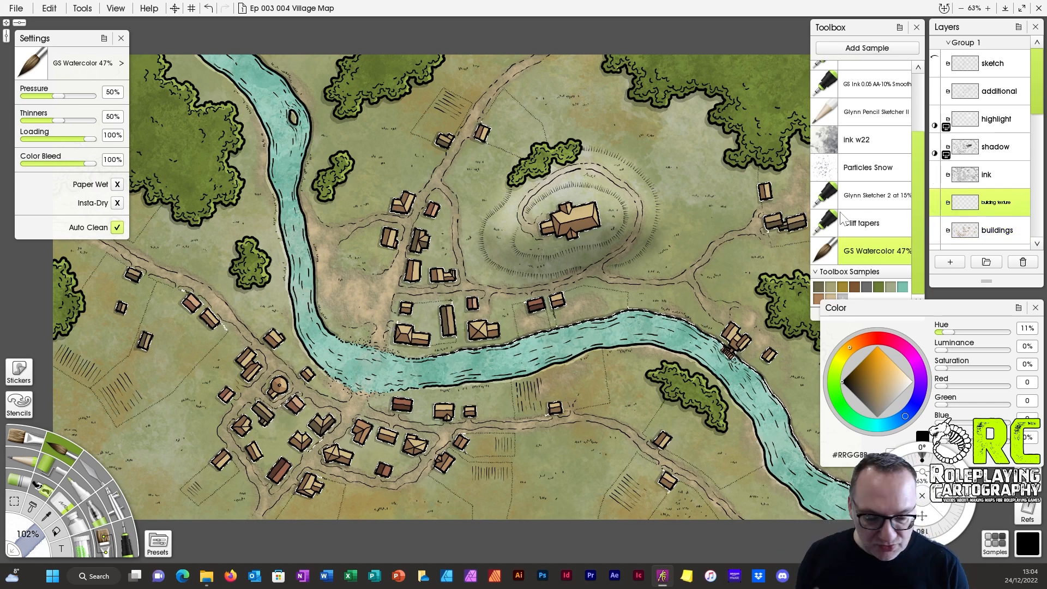
pyautogui.moveTo(928, 443); pyautogui.dragTo(715, 296)
pyautogui.moveTo(666, 347); pyautogui.dragTo(824, 330)
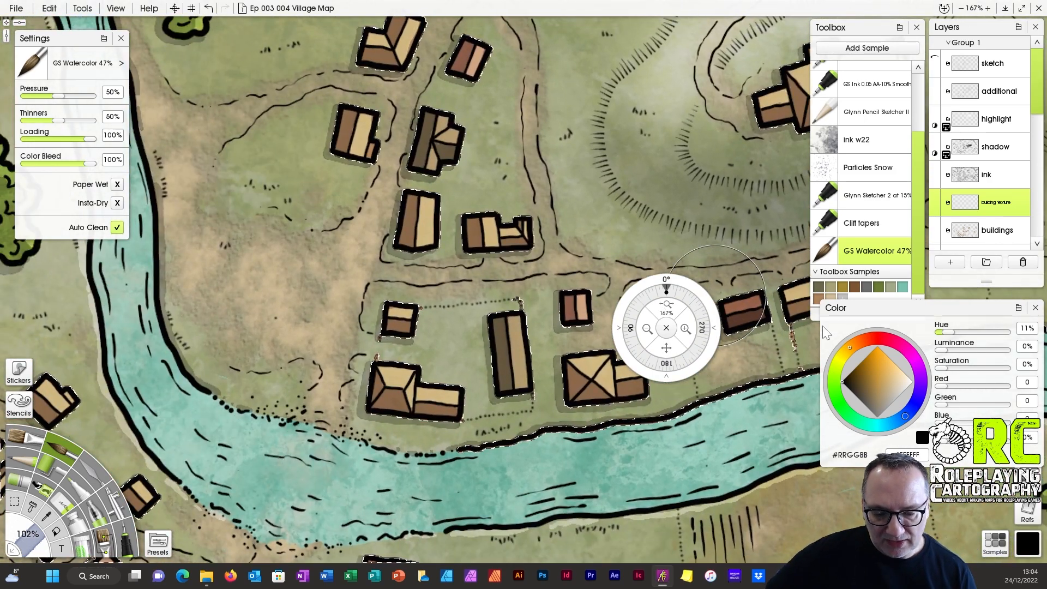
# Browse the custom brush presets and choose Square Canvas 1 from the Artistic group.
pyautogui.click(158, 542)
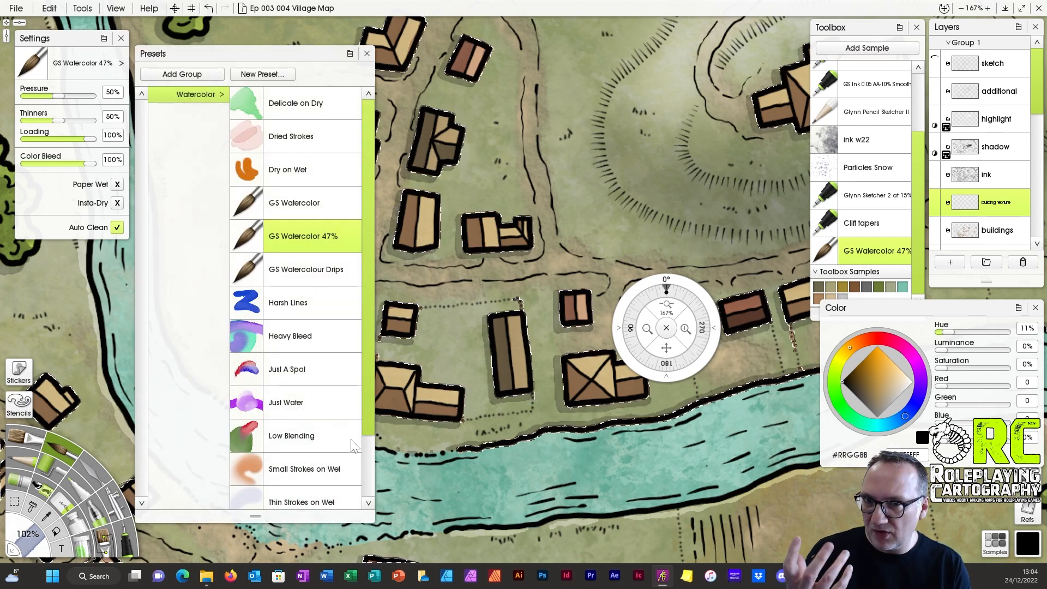
pyautogui.click(44, 493)
pyautogui.click(98, 548)
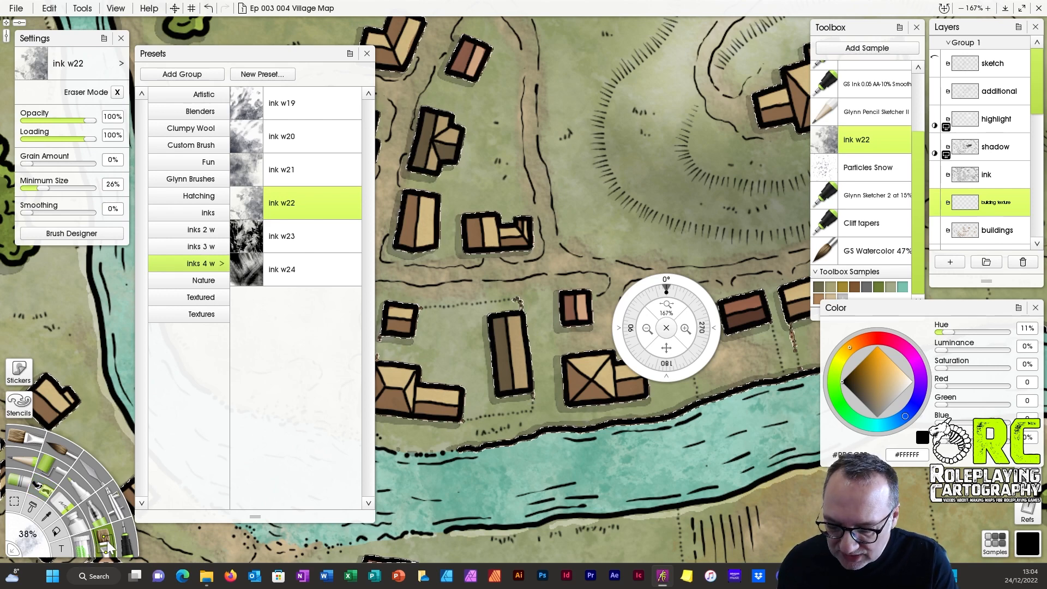
pyautogui.click(204, 299)
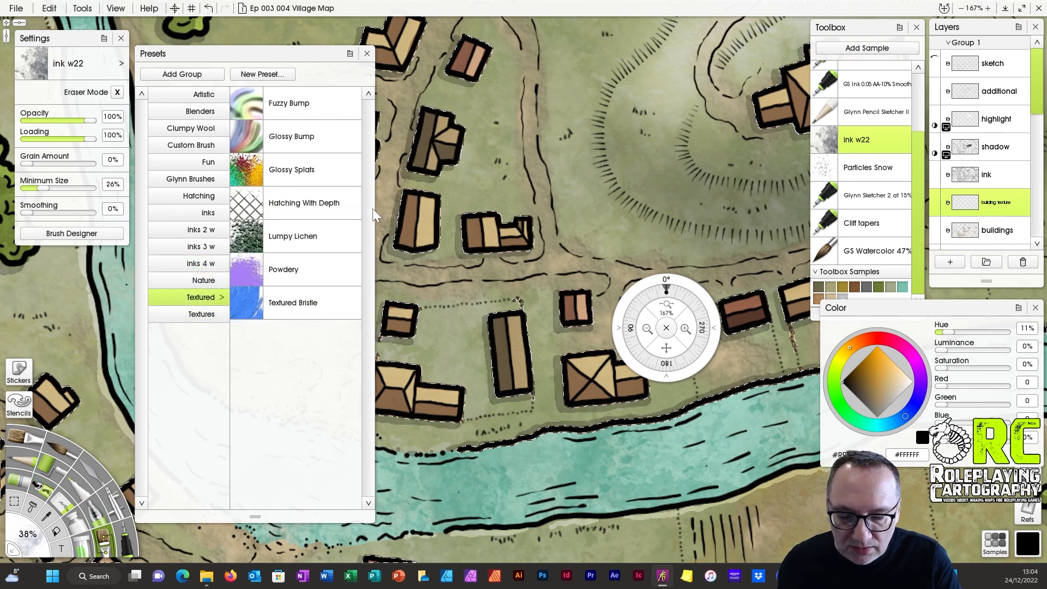
pyautogui.click(207, 316)
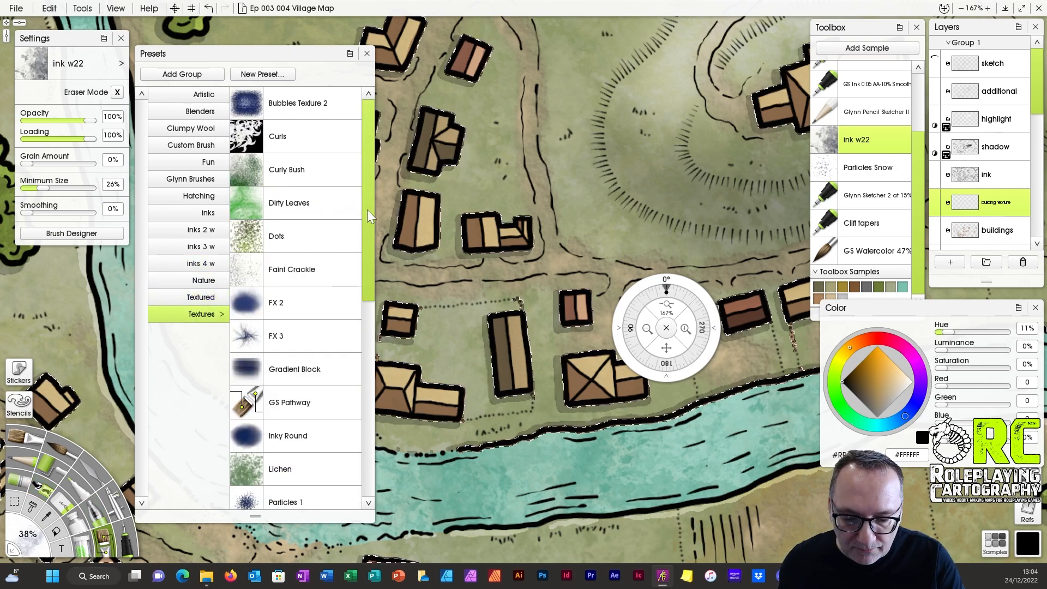
pyautogui.moveTo(367, 209); pyautogui.dragTo(375, 239)
pyautogui.click(205, 94)
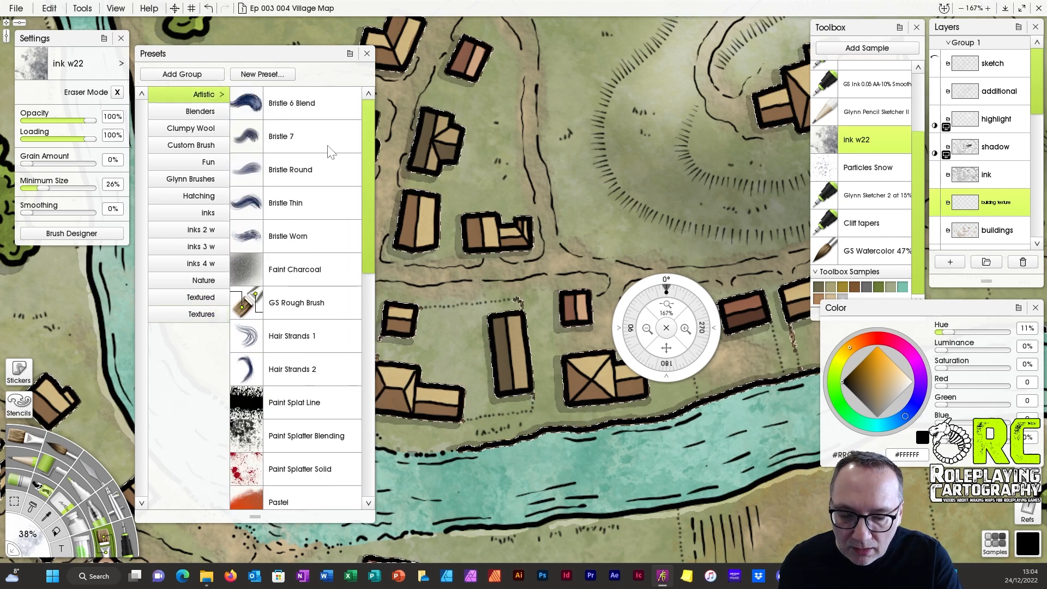
pyautogui.scroll(-1, 365, 174)
pyautogui.moveTo(366, 175); pyautogui.dragTo(372, 351)
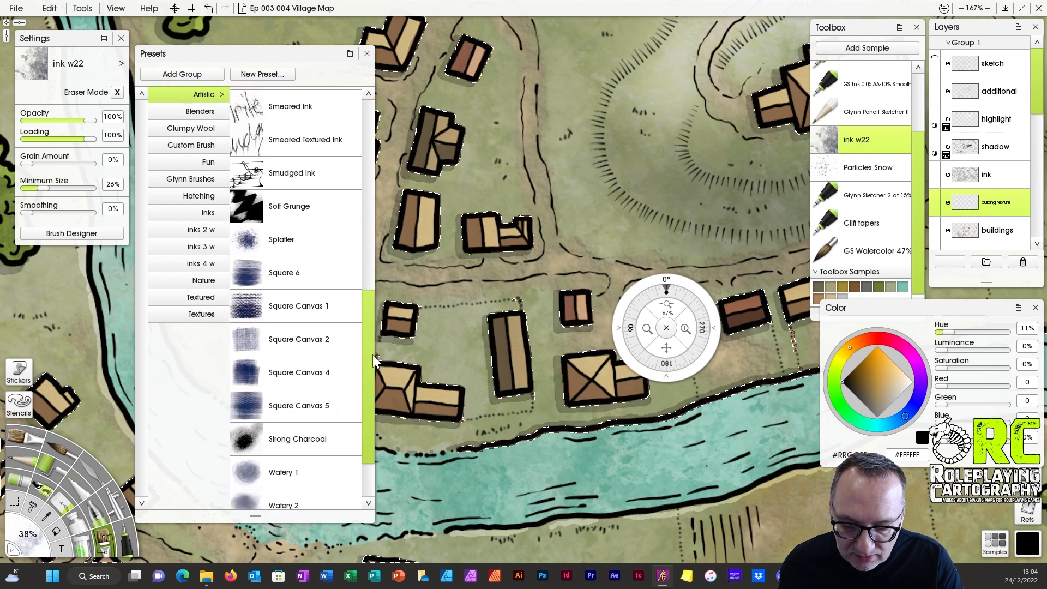
pyautogui.click(301, 343)
pyautogui.click(302, 314)
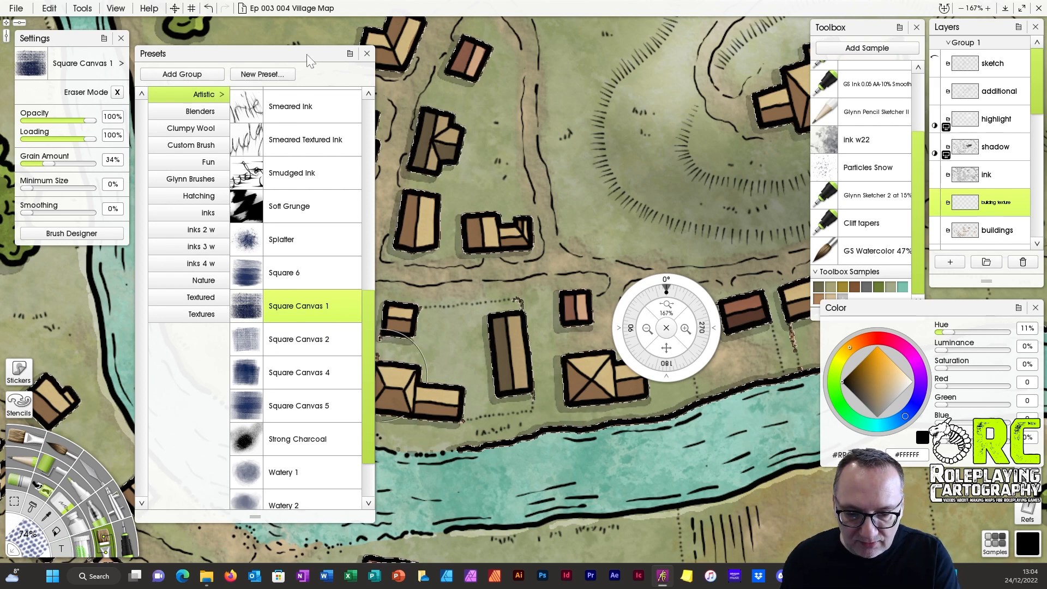
# Rearrange the Presets and Color panels and pick a dark brown with hue 11%, luminance 25% and saturation 52%.
pyautogui.moveTo(310, 65); pyautogui.dragTo(250, 64)
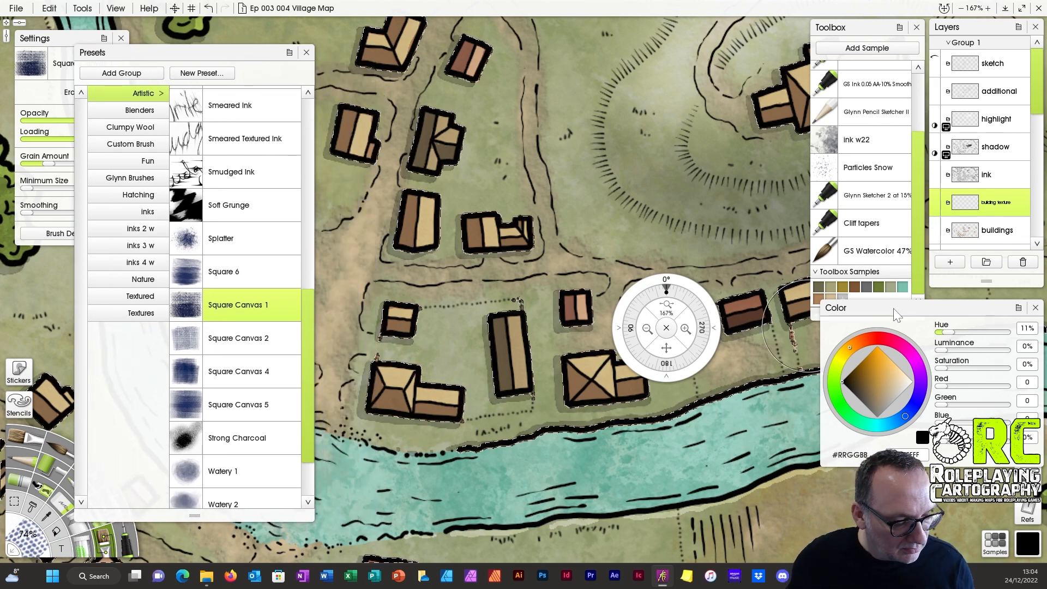
pyautogui.moveTo(892, 307); pyautogui.dragTo(872, 359)
pyautogui.click(839, 431)
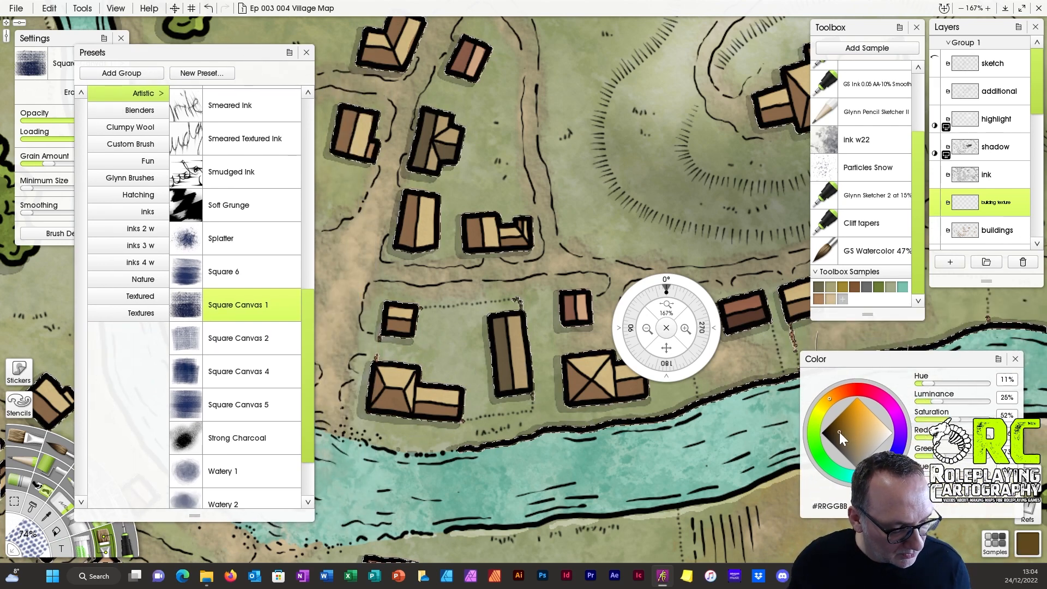
# Try the large Square Canvas 1 brush on the roofs north of the river, and clear the painted texture.
pyautogui.moveTo(390, 394); pyautogui.dragTo(405, 398)
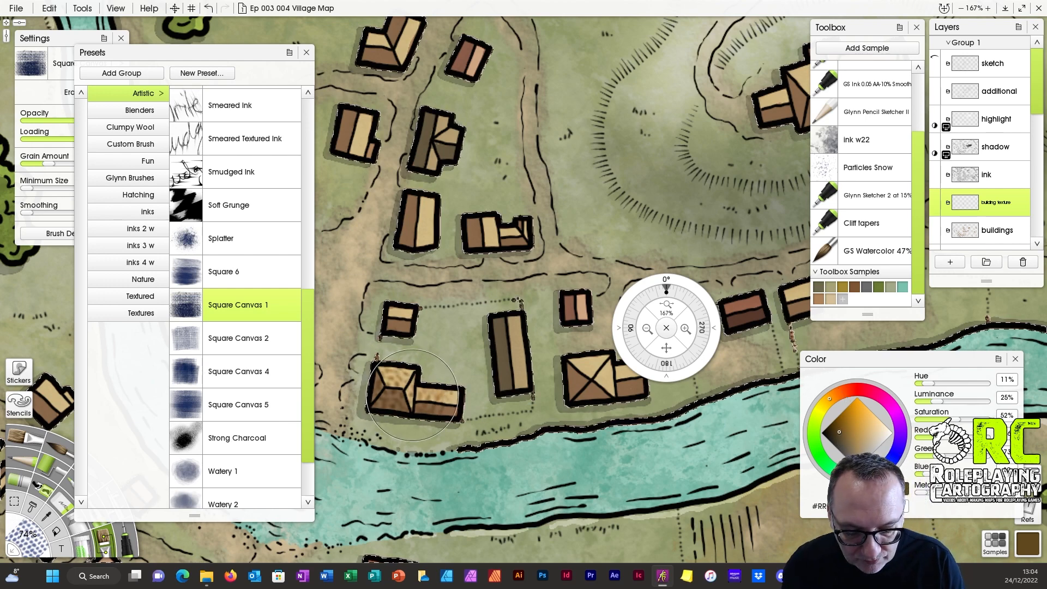
pyautogui.moveTo(508, 338); pyautogui.dragTo(515, 368)
pyautogui.moveTo(415, 236)
pyautogui.mouseDown()
pyautogui.moveTo(416, 214)
pyautogui.moveTo(420, 229)
pyautogui.mouseUp()
pyautogui.moveTo(510, 232); pyautogui.dragTo(480, 234)
pyautogui.moveTo(436, 153); pyautogui.dragTo(354, 134)
pyautogui.moveTo(382, 55)
pyautogui.mouseDown()
pyautogui.moveTo(462, 25)
pyautogui.moveTo(474, 61)
pyautogui.mouseUp()
pyautogui.moveTo(666, 308); pyautogui.dragTo(593, 324)
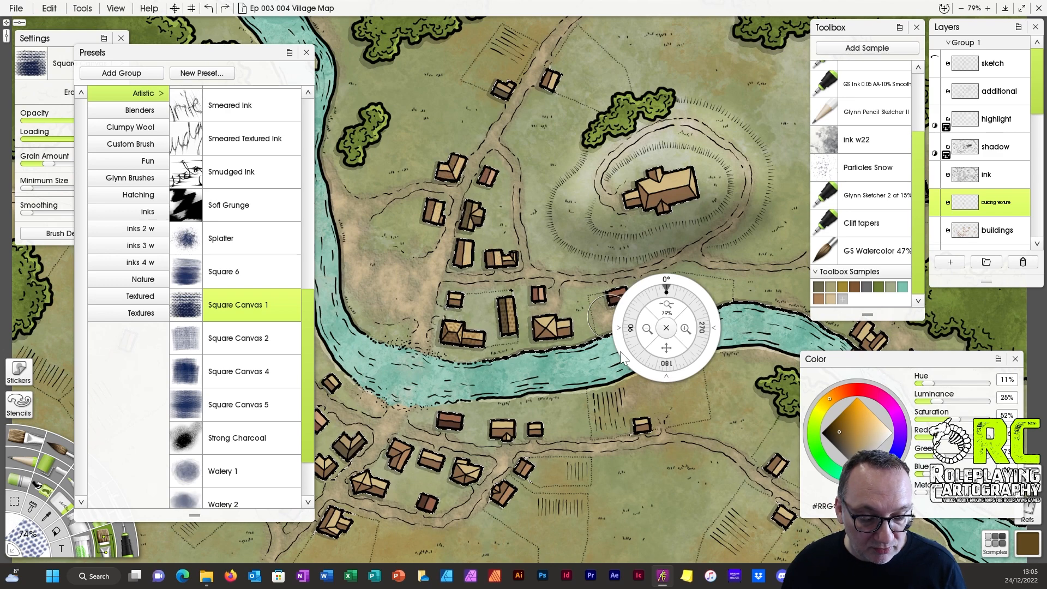
pyautogui.press('Delete')
# Reduce the brush size to 30% and try Square Canvas 1 on the roofs along the northern road.
pyautogui.moveTo(555, 391); pyautogui.dragTo(495, 399)
pyautogui.moveTo(666, 348); pyautogui.dragTo(726, 413)
pyautogui.moveTo(666, 305); pyautogui.dragTo(688, 303)
pyautogui.moveTo(666, 348); pyautogui.dragTo(649, 447)
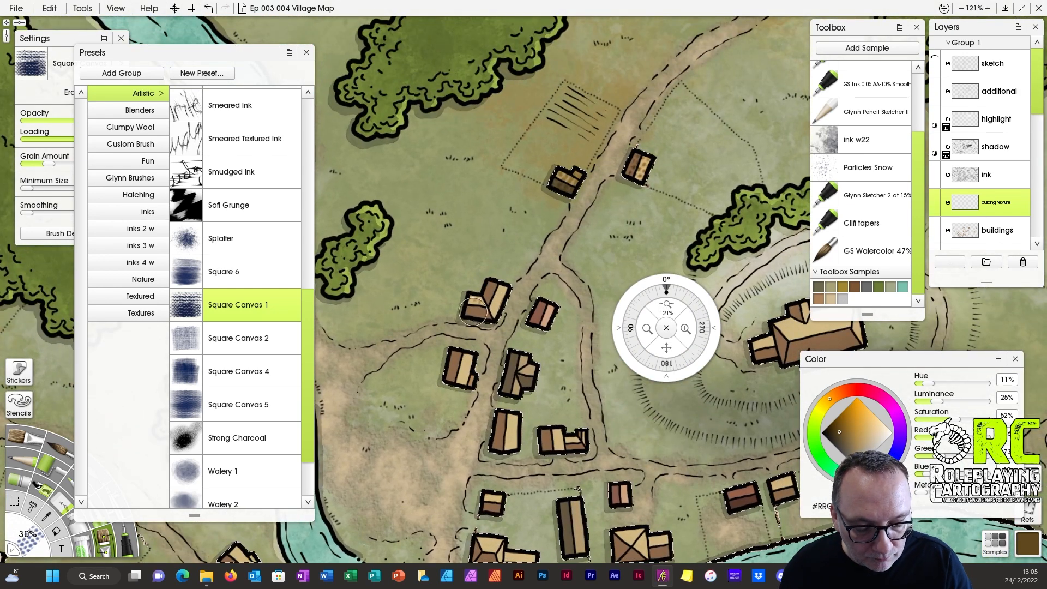
pyautogui.moveTo(472, 310); pyautogui.dragTo(495, 326)
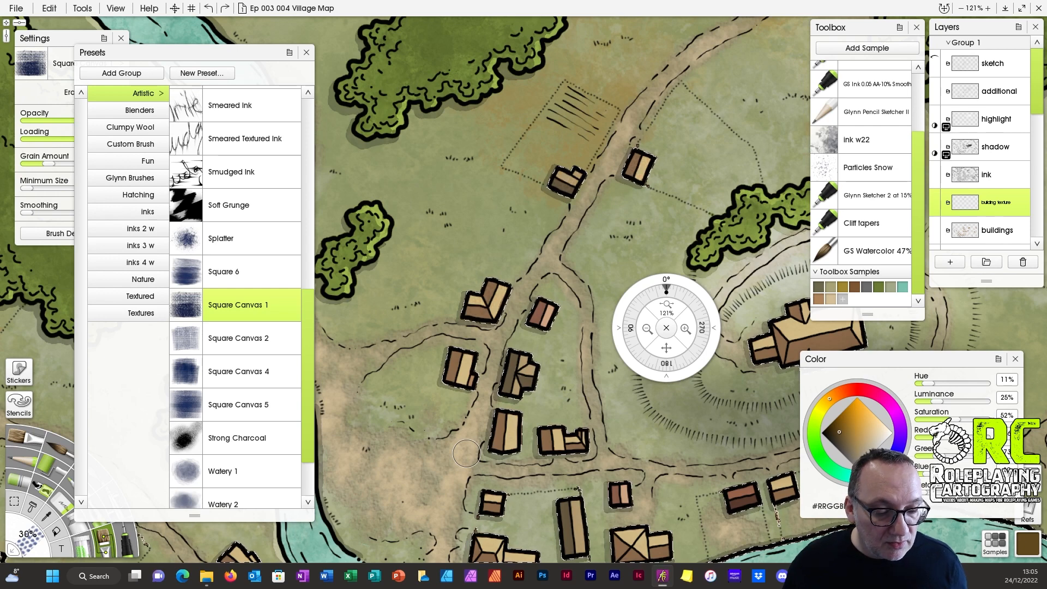
# Switch to the Square Canvas 2 brush and texture the roofs along the northern road and the large hilltop building.
pyautogui.click(258, 345)
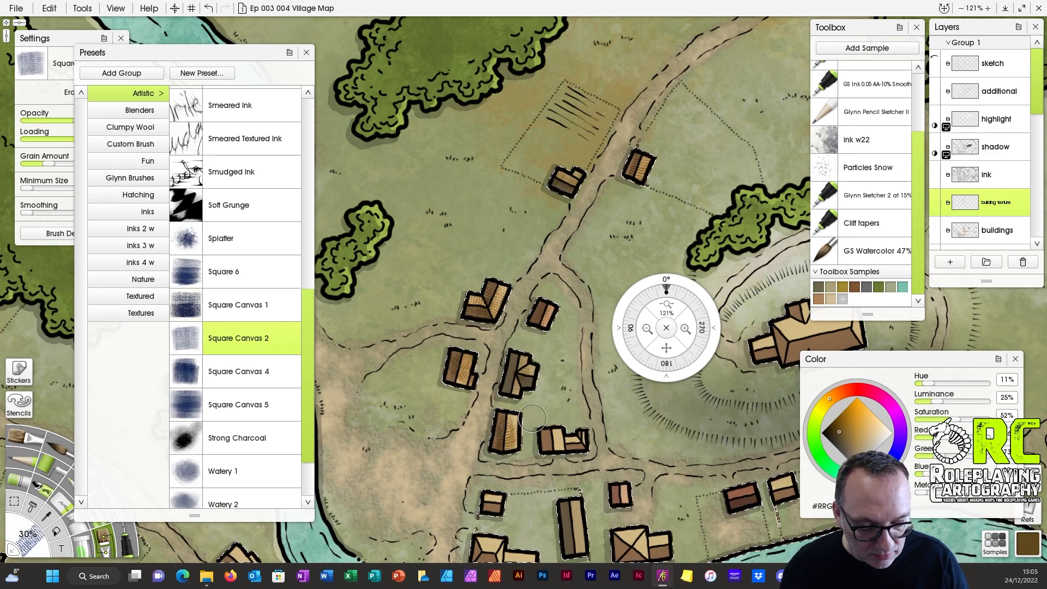
pyautogui.moveTo(665, 305); pyautogui.dragTo(608, 305)
pyautogui.moveTo(665, 347); pyautogui.dragTo(532, 369)
pyautogui.moveTo(512, 328); pyautogui.dragTo(559, 324)
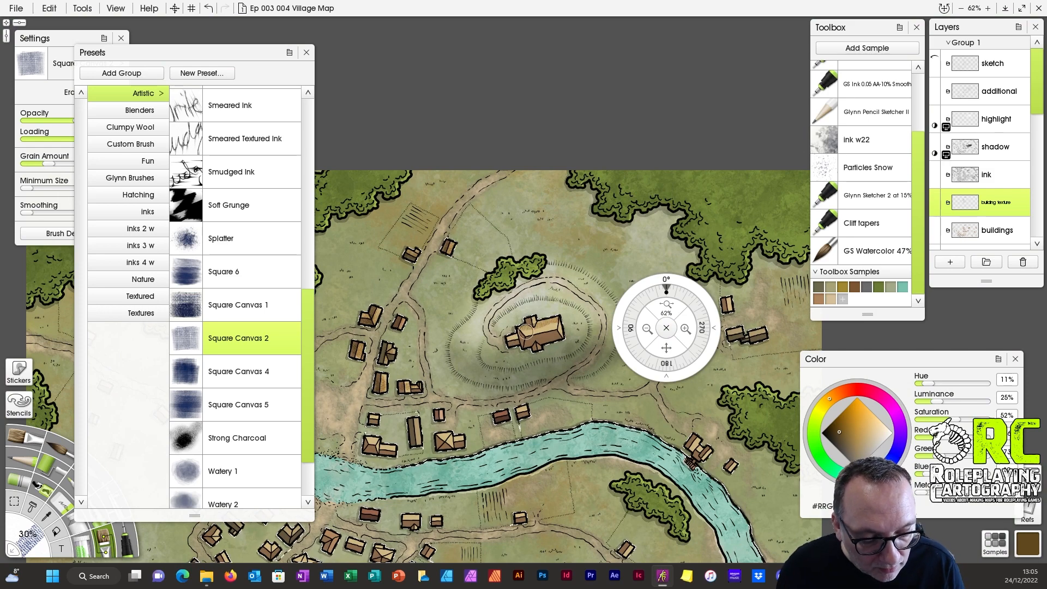
pyautogui.moveTo(666, 304); pyautogui.dragTo(730, 305)
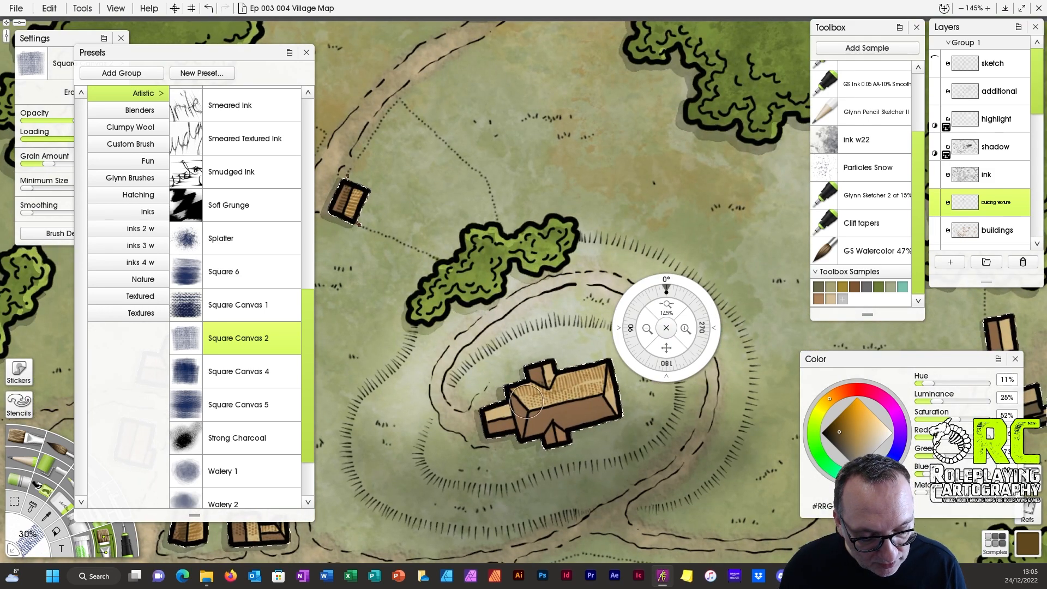
pyautogui.moveTo(490, 415)
pyautogui.mouseDown()
pyautogui.moveTo(515, 440)
pyautogui.moveTo(564, 407)
pyautogui.moveTo(555, 420)
pyautogui.moveTo(612, 404)
pyautogui.moveTo(537, 442)
pyautogui.moveTo(575, 435)
pyautogui.moveTo(604, 391)
pyautogui.moveTo(542, 437)
pyautogui.mouseUp()
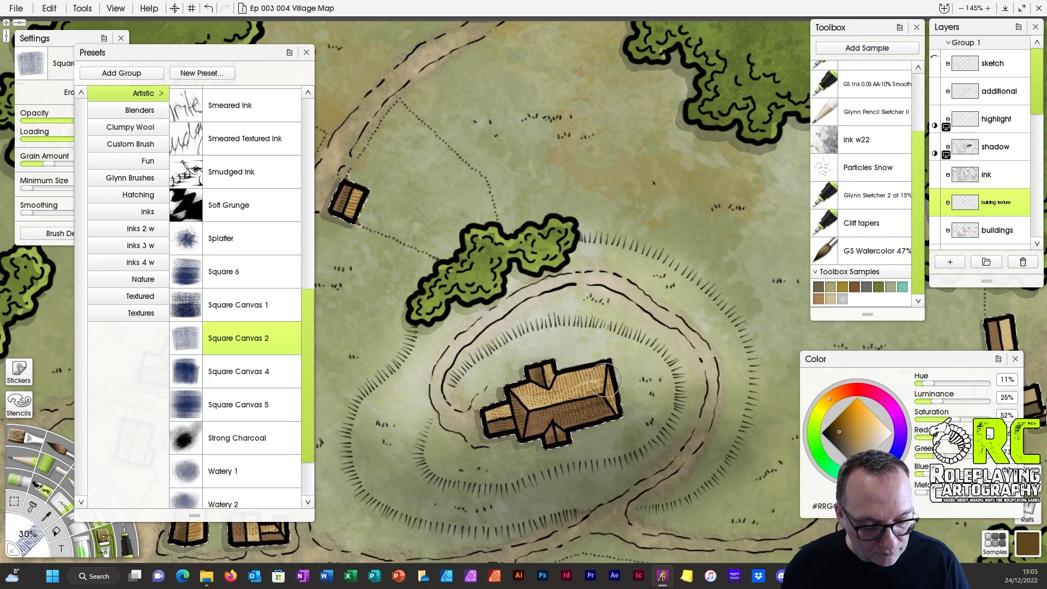
# Texture the roofs of the houses between the road and the river's north bank, west of the fenced plots.
pyautogui.moveTo(666, 347); pyautogui.dragTo(799, 94)
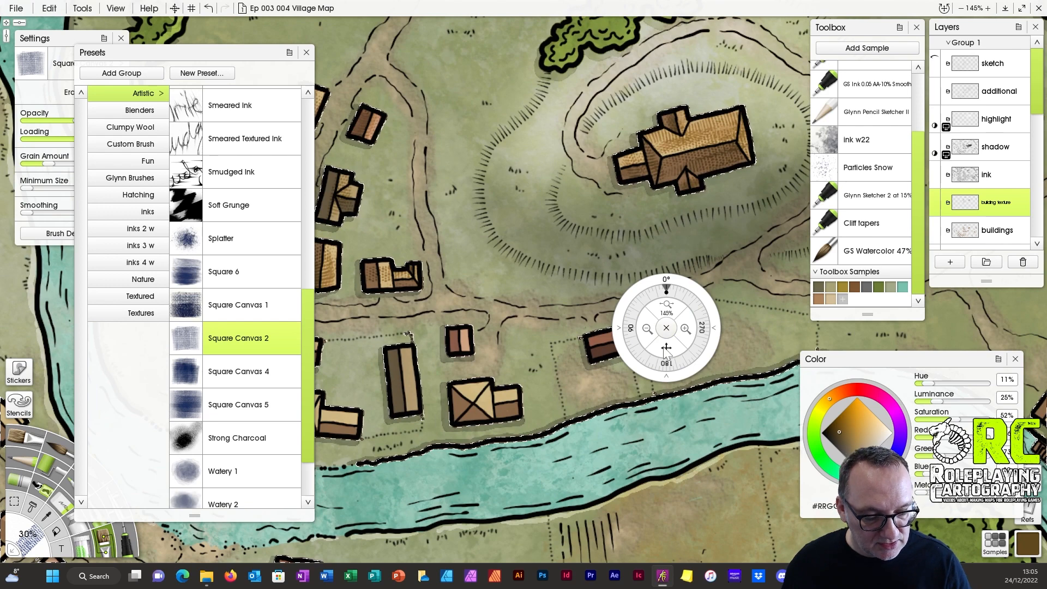
pyautogui.moveTo(665, 347); pyautogui.dragTo(775, 364)
pyautogui.moveTo(572, 430)
pyautogui.mouseDown()
pyautogui.moveTo(592, 405)
pyautogui.moveTo(570, 410)
pyautogui.moveTo(585, 407)
pyautogui.moveTo(573, 409)
pyautogui.moveTo(605, 431)
pyautogui.moveTo(570, 429)
pyautogui.moveTo(631, 410)
pyautogui.mouseUp()
pyautogui.moveTo(512, 425); pyautogui.dragTo(517, 362)
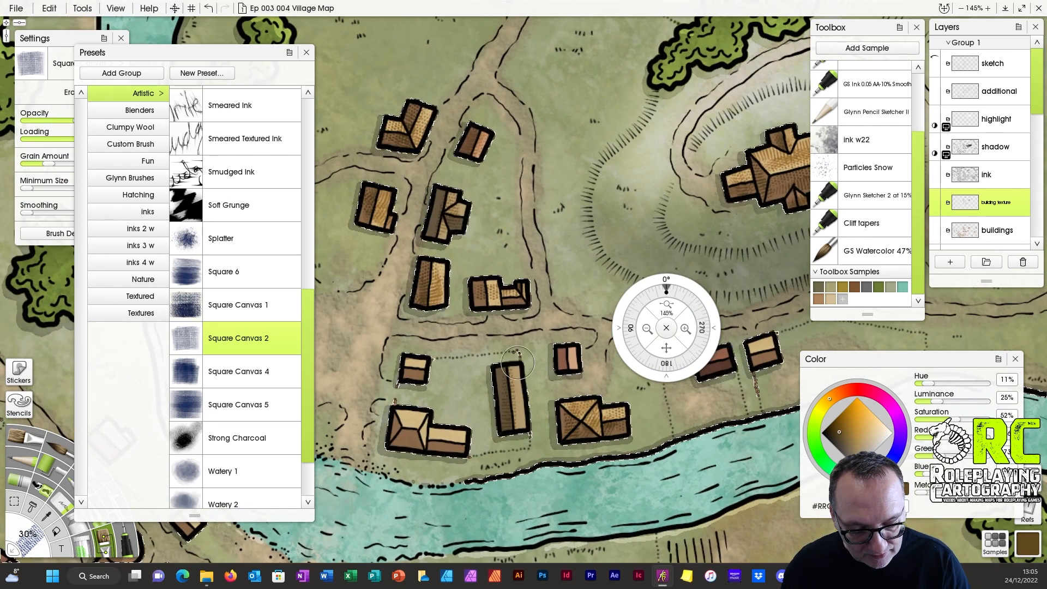
pyautogui.moveTo(409, 362)
pyautogui.mouseDown()
pyautogui.moveTo(429, 374)
pyautogui.moveTo(387, 421)
pyautogui.moveTo(457, 435)
pyautogui.moveTo(447, 445)
pyautogui.moveTo(388, 440)
pyautogui.moveTo(426, 416)
pyautogui.moveTo(390, 429)
pyautogui.moveTo(430, 452)
pyautogui.mouseUp()
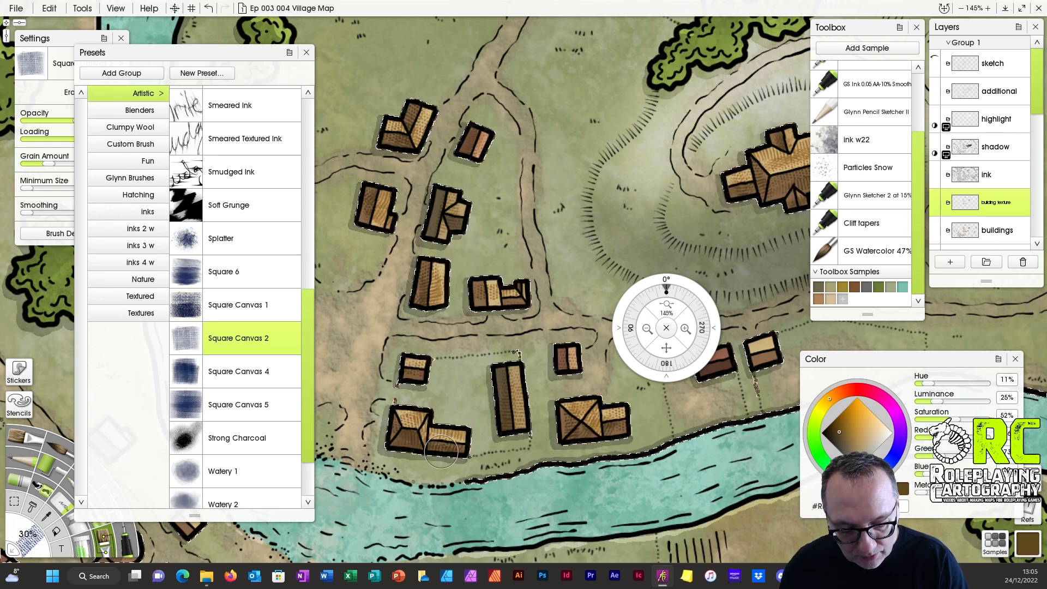
# Texture the pair of houses south of the hill and the farm buildings at the road's end near the eastern woods.
pyautogui.moveTo(666, 347)
pyautogui.mouseDown()
pyautogui.moveTo(444, 381)
pyautogui.moveTo(380, 403)
pyautogui.mouseUp()
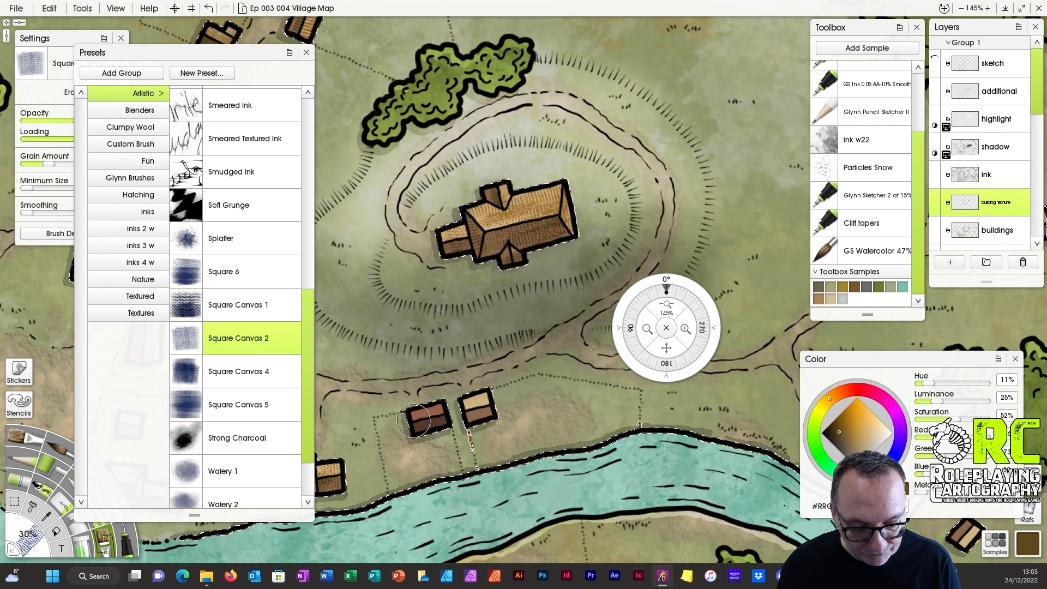
pyautogui.moveTo(666, 347); pyautogui.dragTo(218, 380)
pyautogui.moveTo(508, 176); pyautogui.dragTo(508, 205)
pyautogui.moveTo(515, 250)
pyautogui.mouseDown()
pyautogui.moveTo(555, 245)
pyautogui.moveTo(503, 258)
pyautogui.moveTo(552, 248)
pyautogui.moveTo(499, 270)
pyautogui.moveTo(622, 242)
pyautogui.moveTo(544, 277)
pyautogui.moveTo(608, 256)
pyautogui.mouseUp()
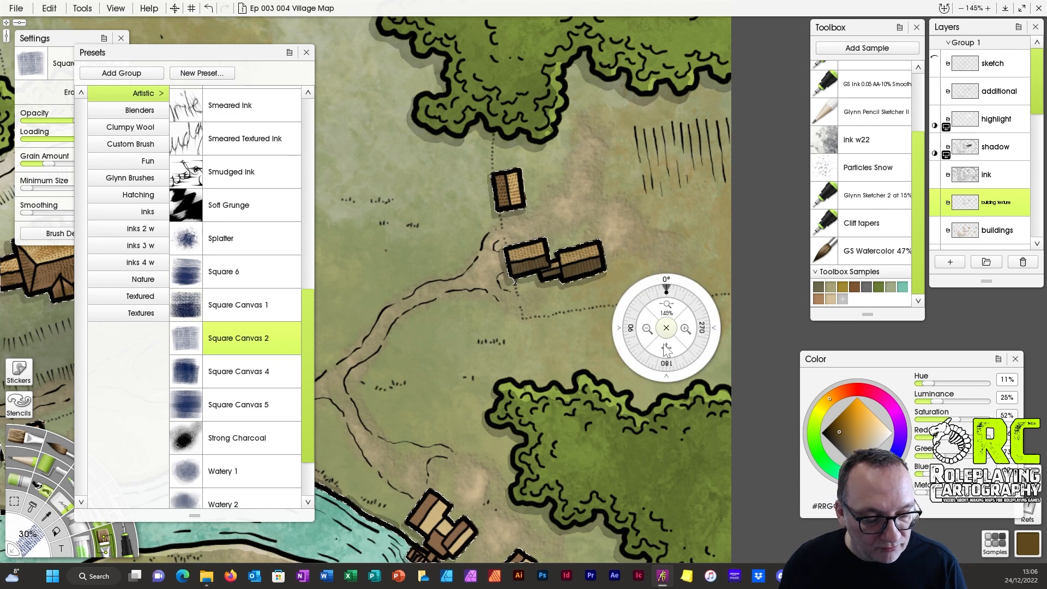
# Texture the roofs of the riverside mill and the small building southeast of it.
pyautogui.moveTo(666, 348); pyautogui.dragTo(822, 157)
pyautogui.moveTo(564, 341)
pyautogui.mouseDown()
pyautogui.moveTo(549, 370)
pyautogui.moveTo(592, 353)
pyautogui.moveTo(556, 394)
pyautogui.moveTo(599, 360)
pyautogui.mouseUp()
pyautogui.moveTo(632, 415); pyautogui.dragTo(650, 399)
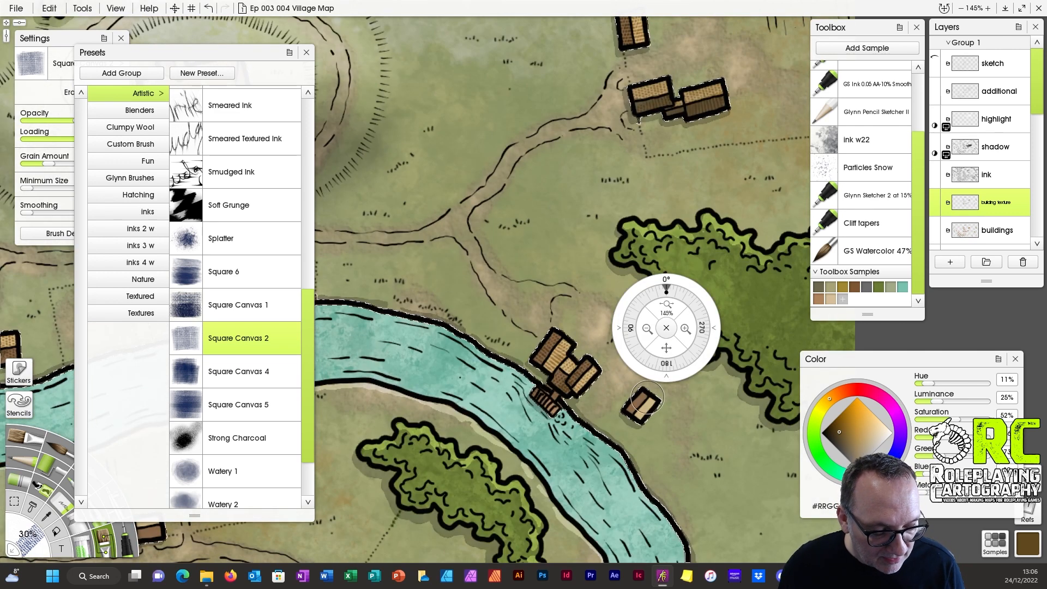
# Texture the two houses on the southeastern road and the lone house beside the field south of the river.
pyautogui.moveTo(681, 349); pyautogui.dragTo(828, 174)
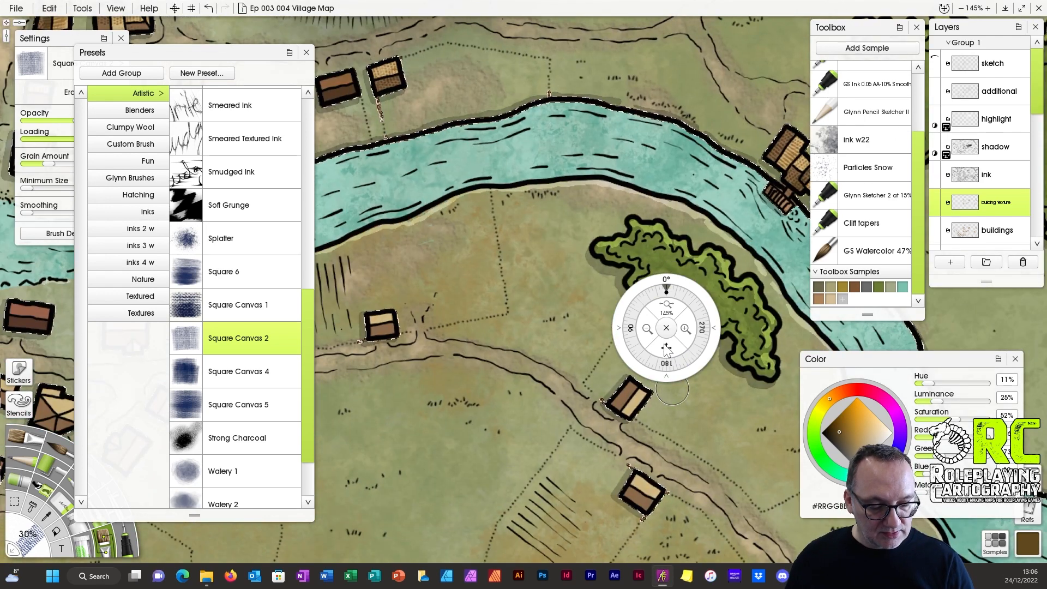
pyautogui.moveTo(638, 471)
pyautogui.mouseDown()
pyautogui.moveTo(621, 487)
pyautogui.moveTo(635, 497)
pyautogui.mouseUp()
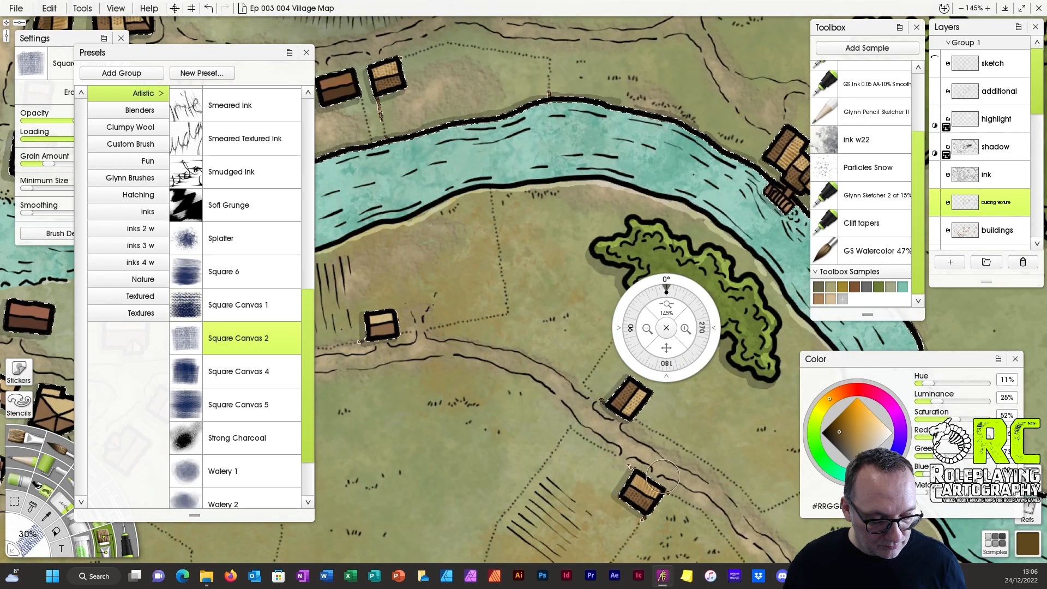
pyautogui.moveTo(667, 348); pyautogui.dragTo(826, 370)
pyautogui.moveTo(525, 340); pyautogui.dragTo(553, 354)
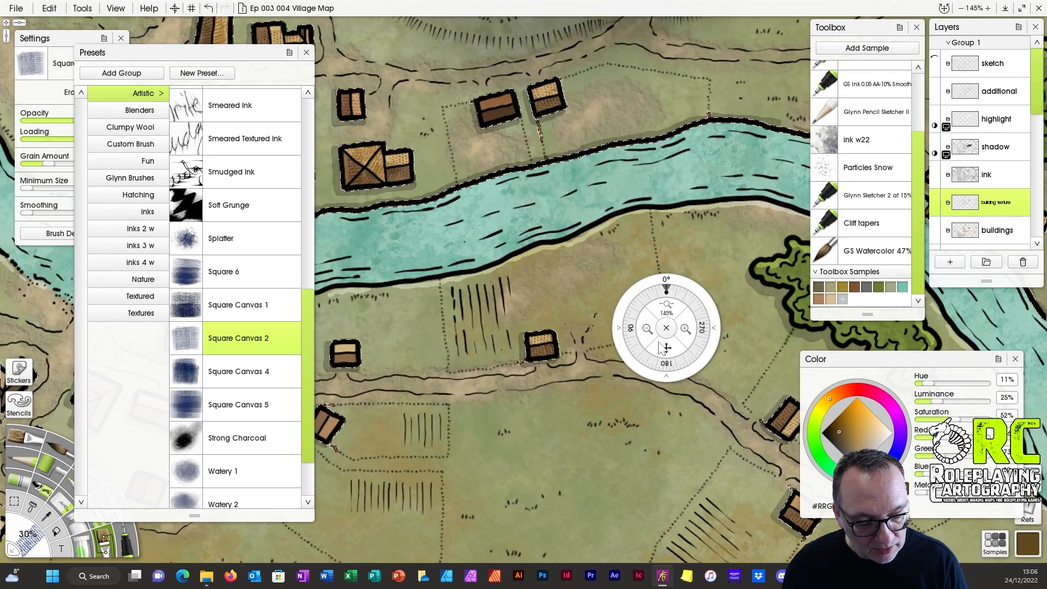
# Texture the houses along the south bank and the buildings at the southern village's eastern end.
pyautogui.moveTo(665, 348); pyautogui.dragTo(867, 380)
pyautogui.moveTo(554, 377); pyautogui.dragTo(540, 394)
pyautogui.moveTo(474, 375)
pyautogui.mouseDown()
pyautogui.moveTo(495, 392)
pyautogui.moveTo(492, 405)
pyautogui.mouseUp()
pyautogui.moveTo(537, 448)
pyautogui.mouseDown()
pyautogui.moveTo(485, 515)
pyautogui.moveTo(473, 493)
pyautogui.mouseUp()
pyautogui.moveTo(409, 445)
pyautogui.mouseDown()
pyautogui.moveTo(397, 487)
pyautogui.moveTo(410, 454)
pyautogui.moveTo(444, 472)
pyautogui.mouseUp()
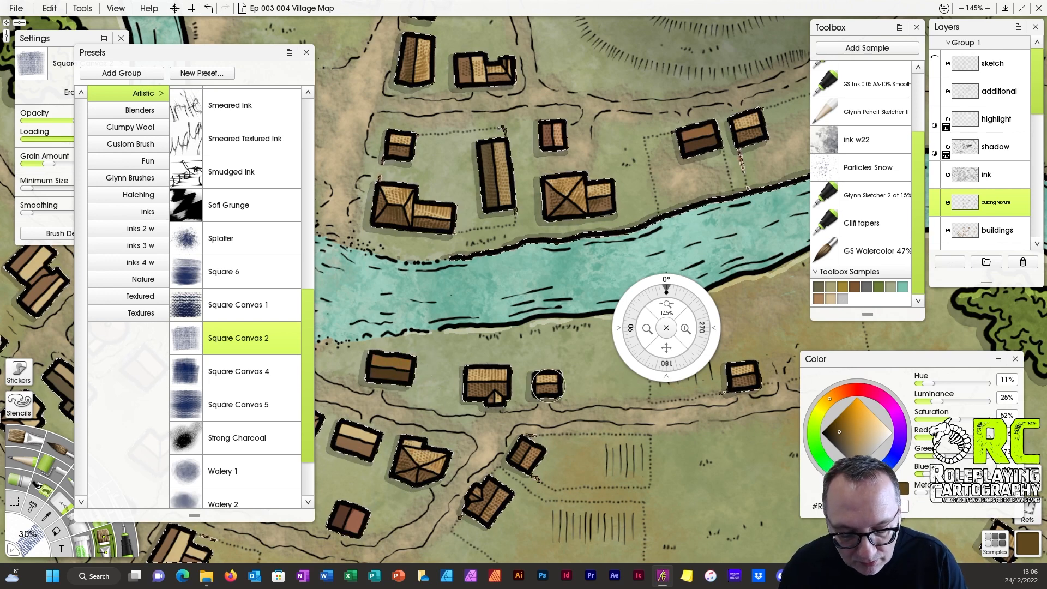
# Texture the roofs in the middle of the southern village and the house across its southern road.
pyautogui.moveTo(666, 347); pyautogui.dragTo(846, 314)
pyautogui.moveTo(539, 404); pyautogui.dragTo(552, 427)
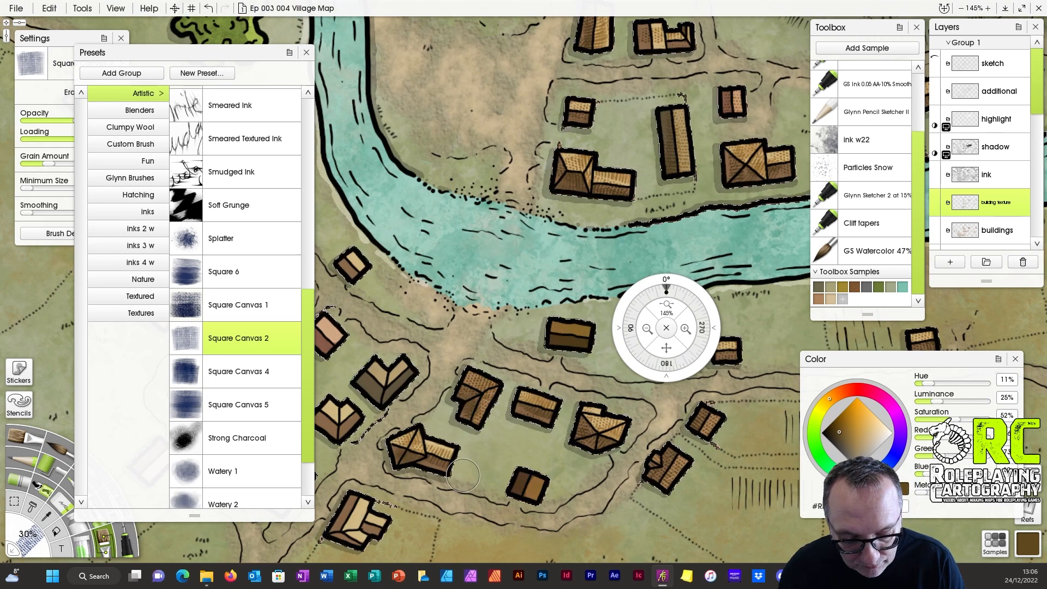
pyautogui.moveTo(362, 532)
pyautogui.mouseDown()
pyautogui.moveTo(396, 521)
pyautogui.moveTo(372, 549)
pyautogui.moveTo(364, 514)
pyautogui.mouseUp()
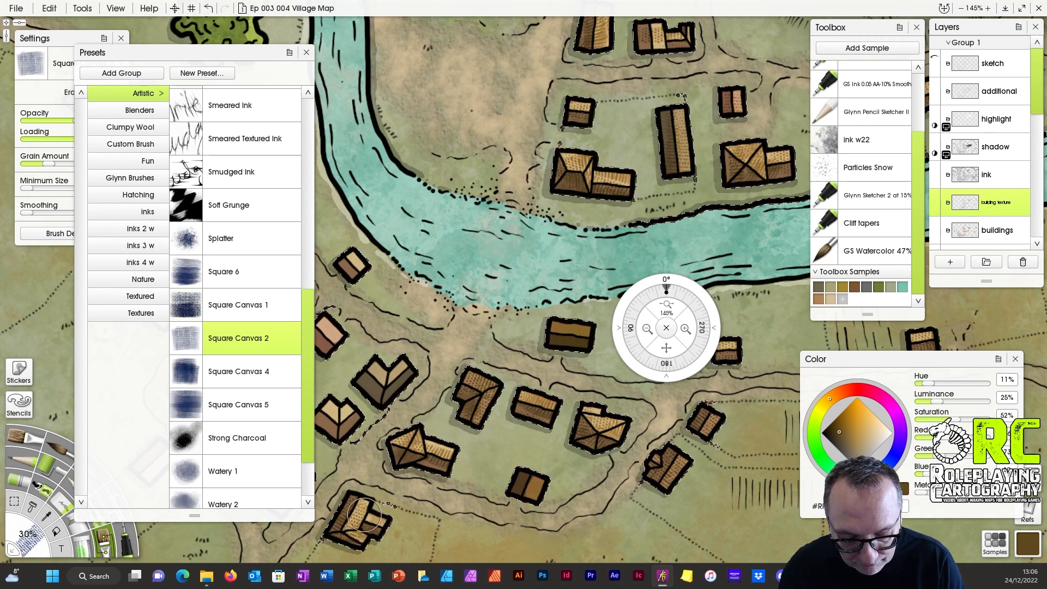
# Texture the roofs of the southern village's western cluster, including the round building and the house by the riverbank.
pyautogui.moveTo(666, 349); pyautogui.dragTo(770, 404)
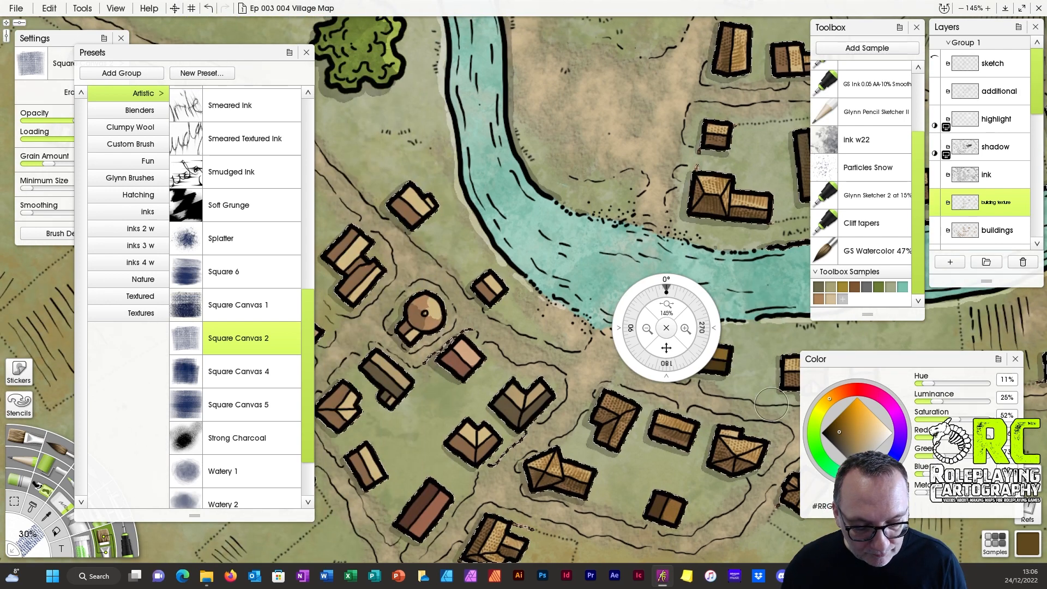
pyautogui.moveTo(509, 410); pyautogui.dragTo(531, 414)
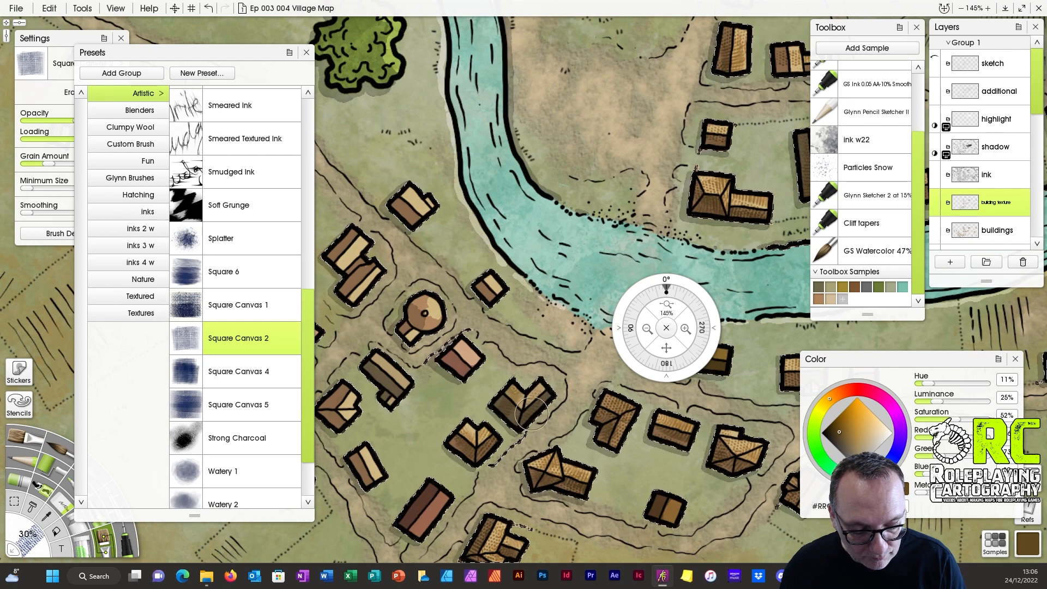
pyautogui.moveTo(380, 481); pyautogui.dragTo(371, 463)
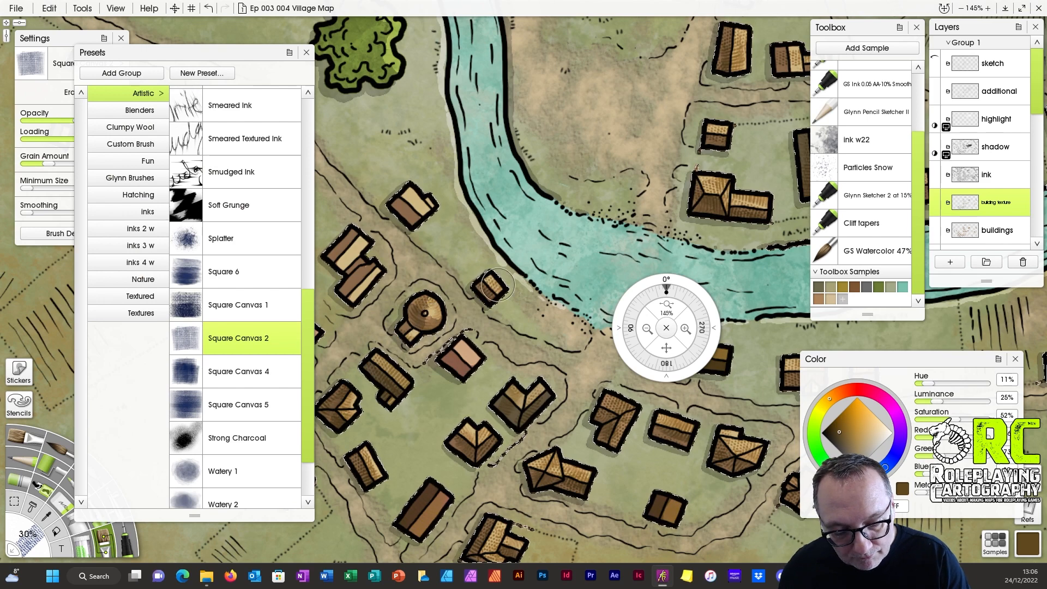
pyautogui.moveTo(354, 239)
pyautogui.mouseDown()
pyautogui.moveTo(336, 305)
pyautogui.moveTo(363, 281)
pyautogui.mouseUp()
pyautogui.moveTo(396, 191); pyautogui.dragTo(422, 202)
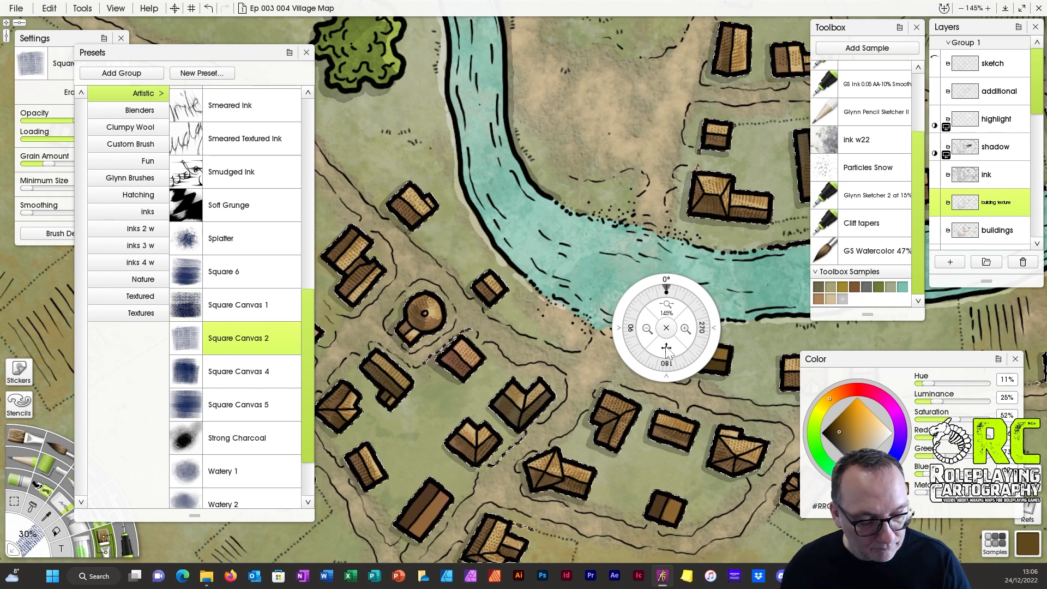
# Texture the houses on the southern village's western edge and the lone building in the field northwest of them.
pyautogui.moveTo(316, 476); pyautogui.dragTo(555, 427)
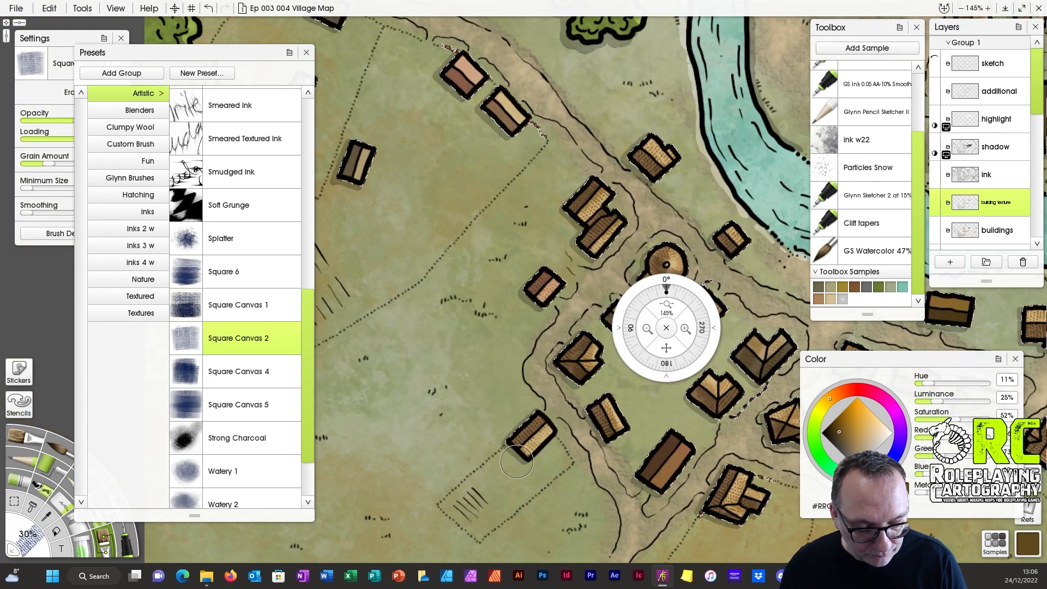
pyautogui.moveTo(349, 190); pyautogui.dragTo(460, 337)
pyautogui.moveTo(470, 294)
pyautogui.mouseDown()
pyautogui.moveTo(456, 322)
pyautogui.moveTo(464, 323)
pyautogui.mouseUp()
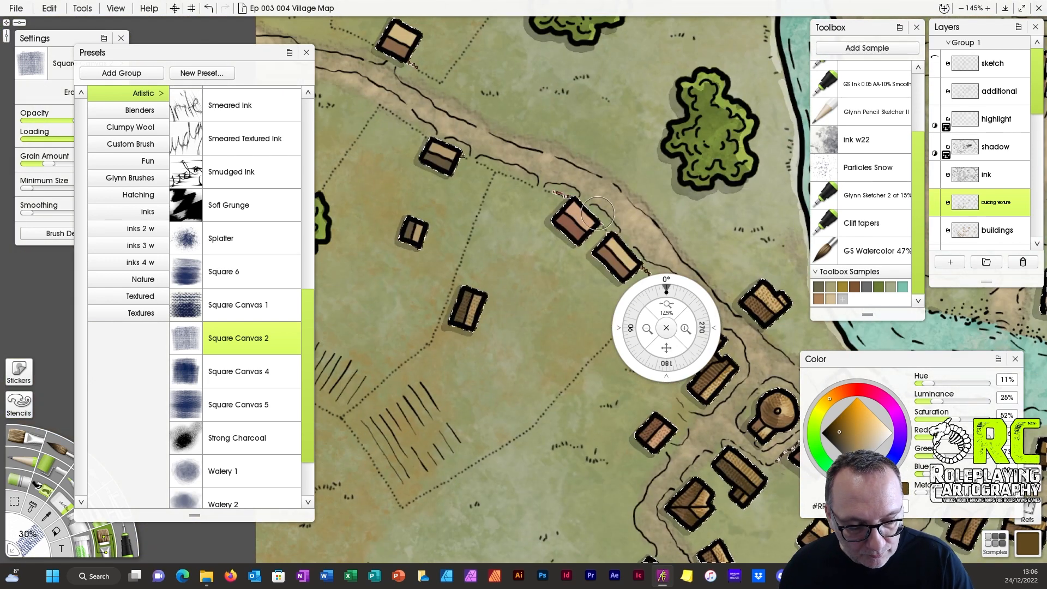
# Texture the remaining roofs along the northwestern road, the small field hut and the house below the forest.
pyautogui.moveTo(567, 206)
pyautogui.mouseDown()
pyautogui.moveTo(584, 233)
pyautogui.moveTo(577, 217)
pyautogui.mouseUp()
pyautogui.moveTo(624, 268); pyautogui.dragTo(605, 253)
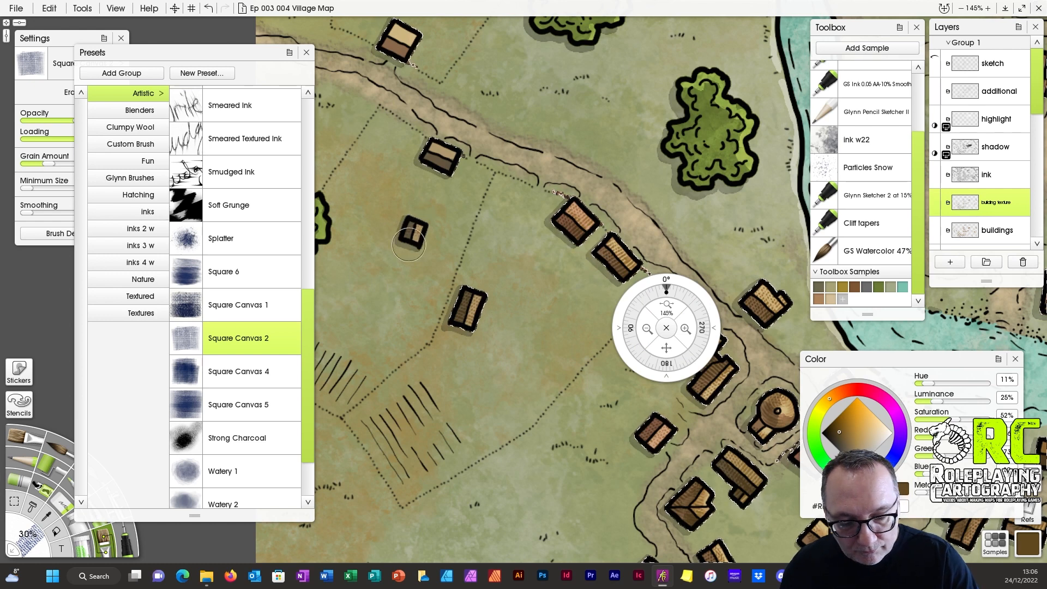
pyautogui.moveTo(666, 347); pyautogui.dragTo(700, 550)
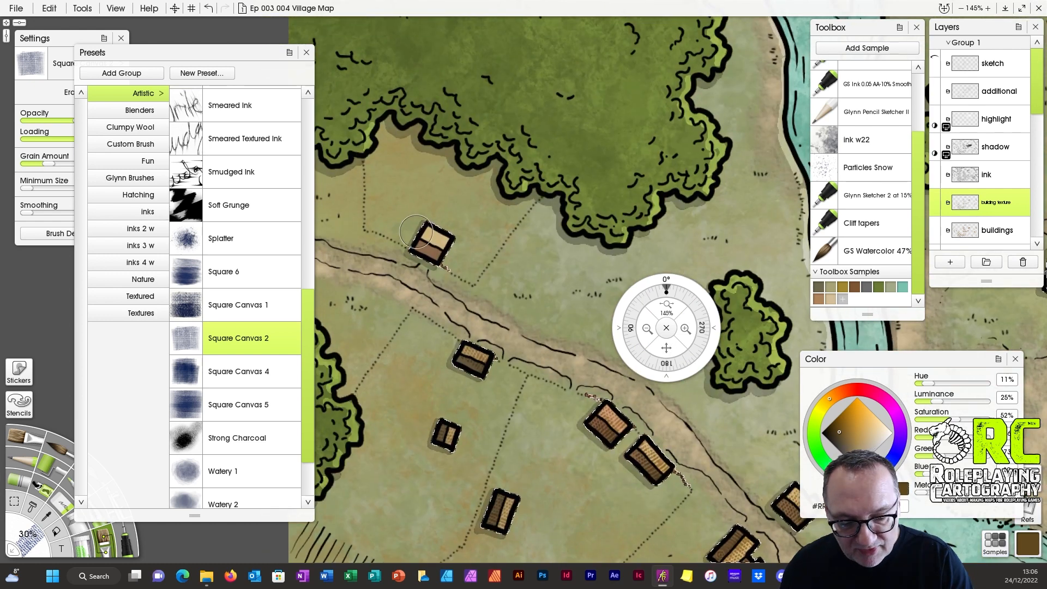
pyautogui.click(648, 329)
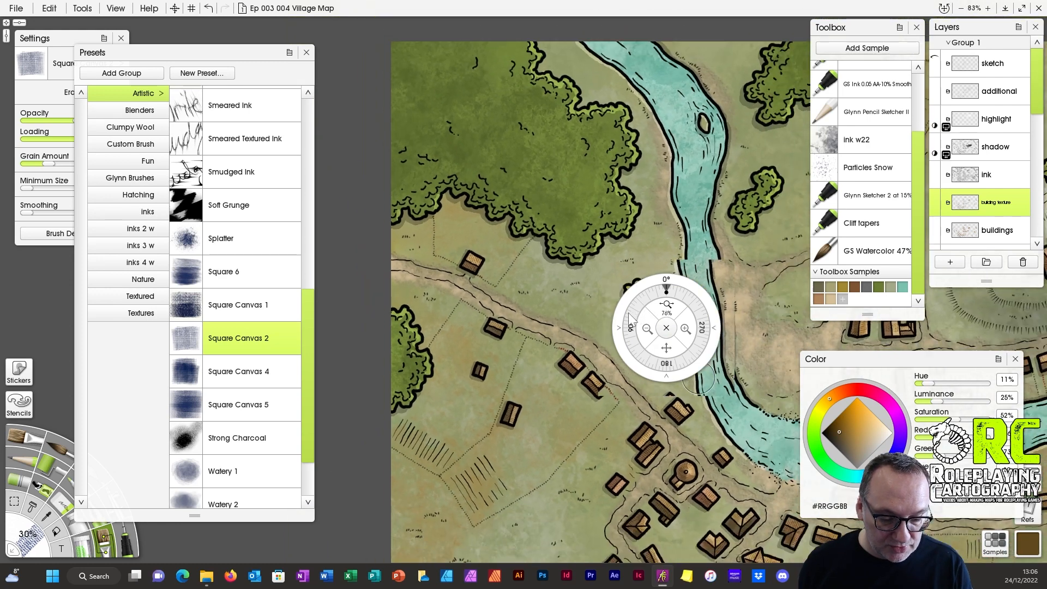
# Clear the building selection after checking the textured roofs across the whole map.
pyautogui.moveTo(666, 347); pyautogui.dragTo(468, 329)
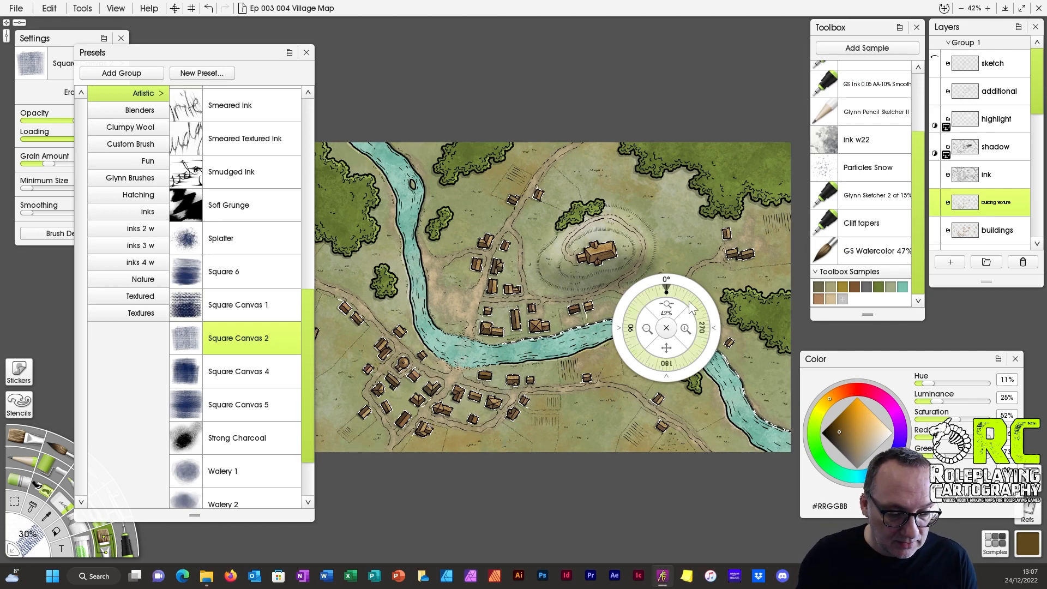
pyautogui.moveTo(668, 311); pyautogui.dragTo(703, 308)
pyautogui.click(15, 501)
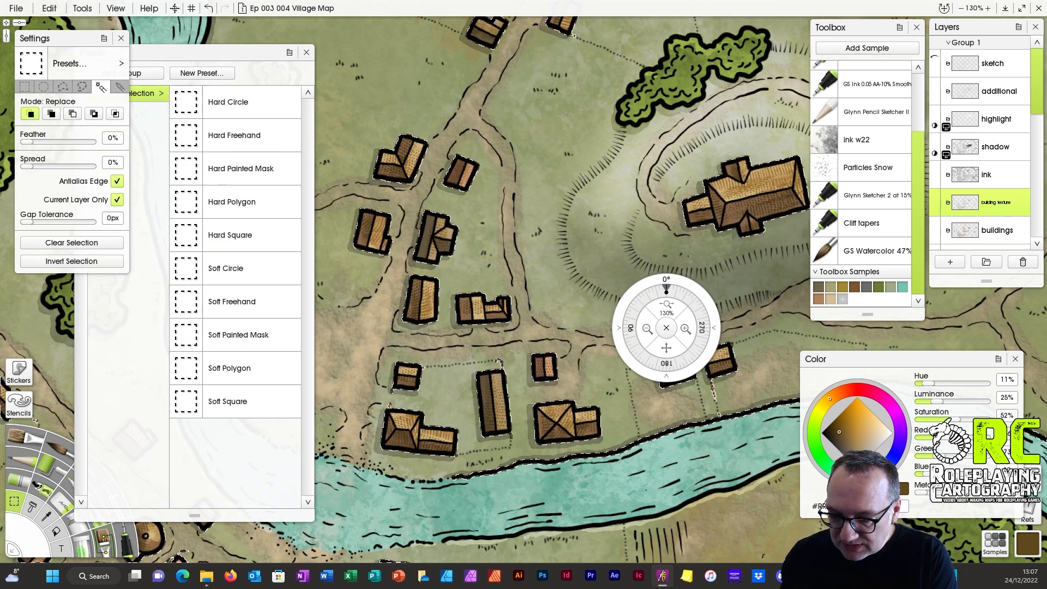
pyautogui.click(72, 242)
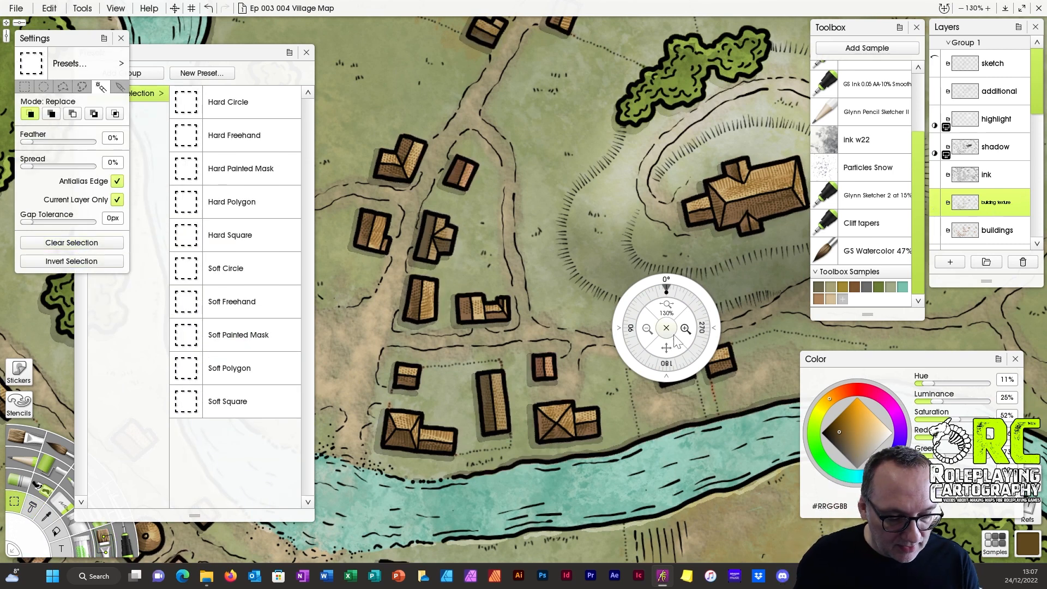
# Try the Hard Light and Color Burn blend modes on the building texture layer.
pyautogui.rightClick(1019, 210)
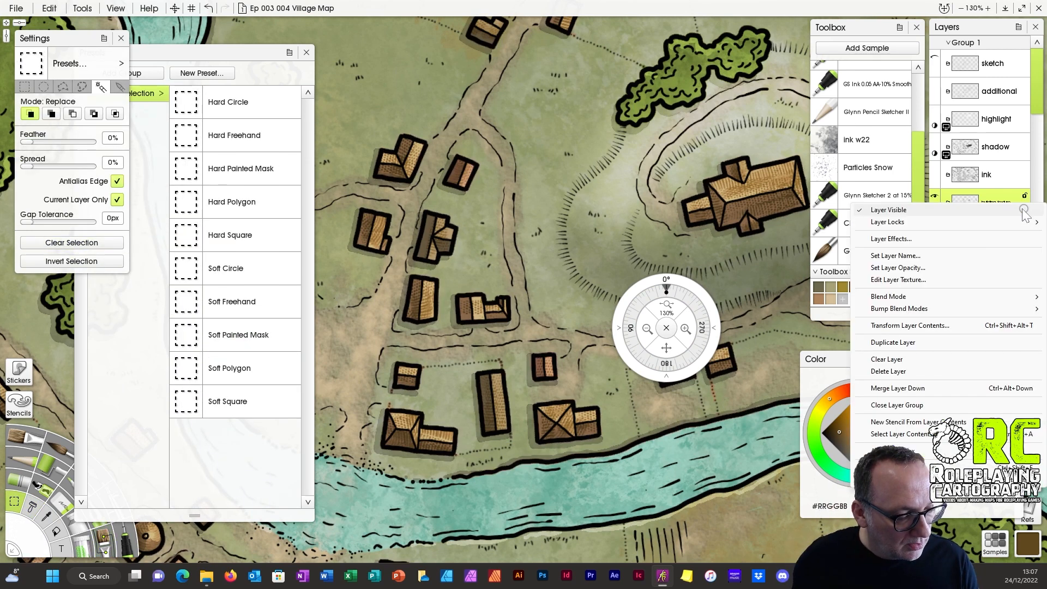
pyautogui.moveTo(888, 297)
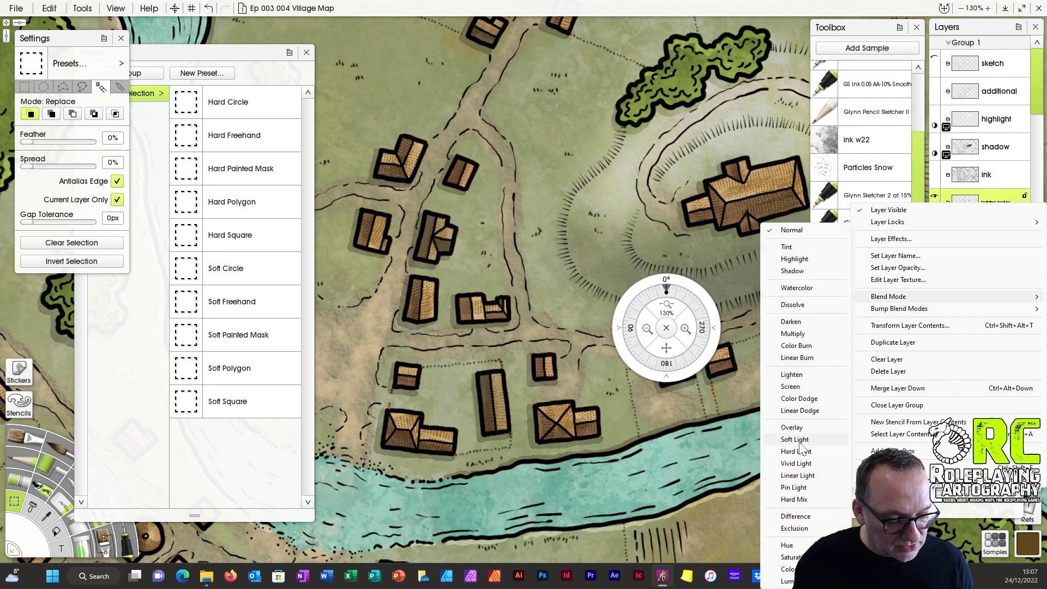
pyautogui.click(797, 451)
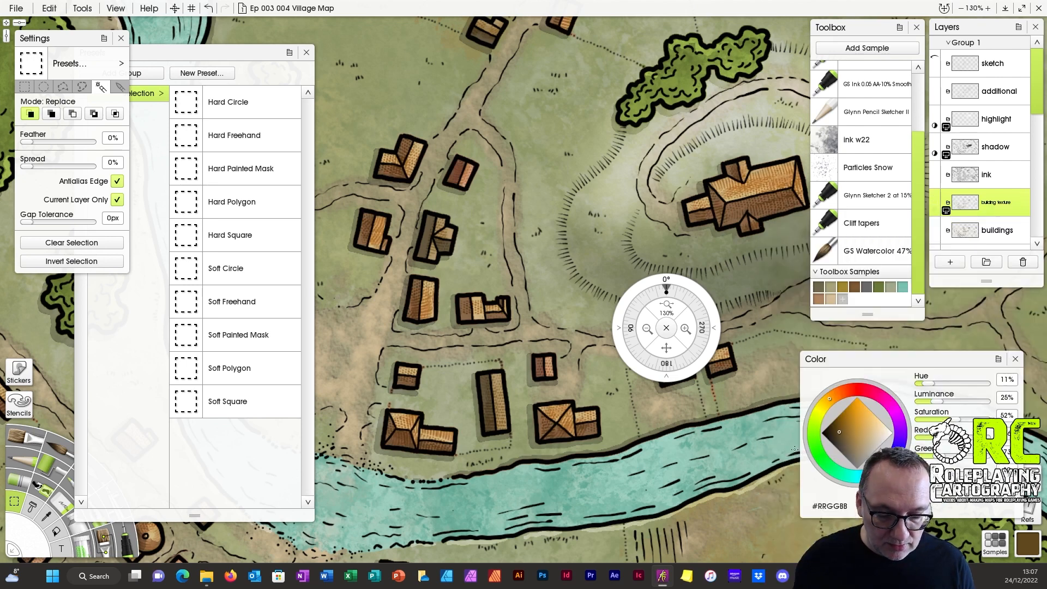
pyautogui.click(945, 209)
pyautogui.click(986, 320)
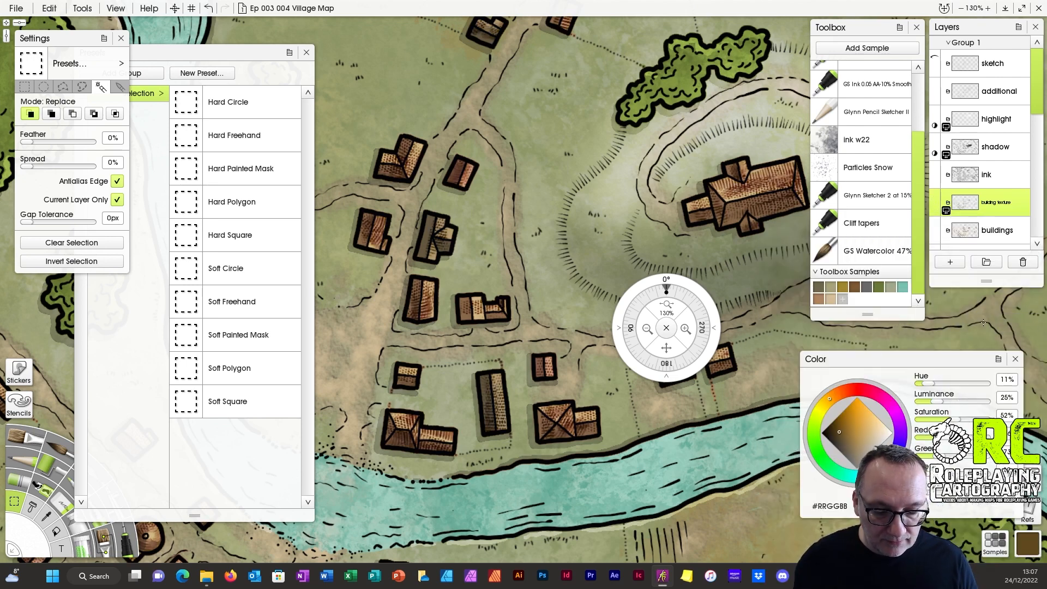
# Set the building texture layer's blend mode to Soft Light and view the effect on the whole map.
pyautogui.click(946, 210)
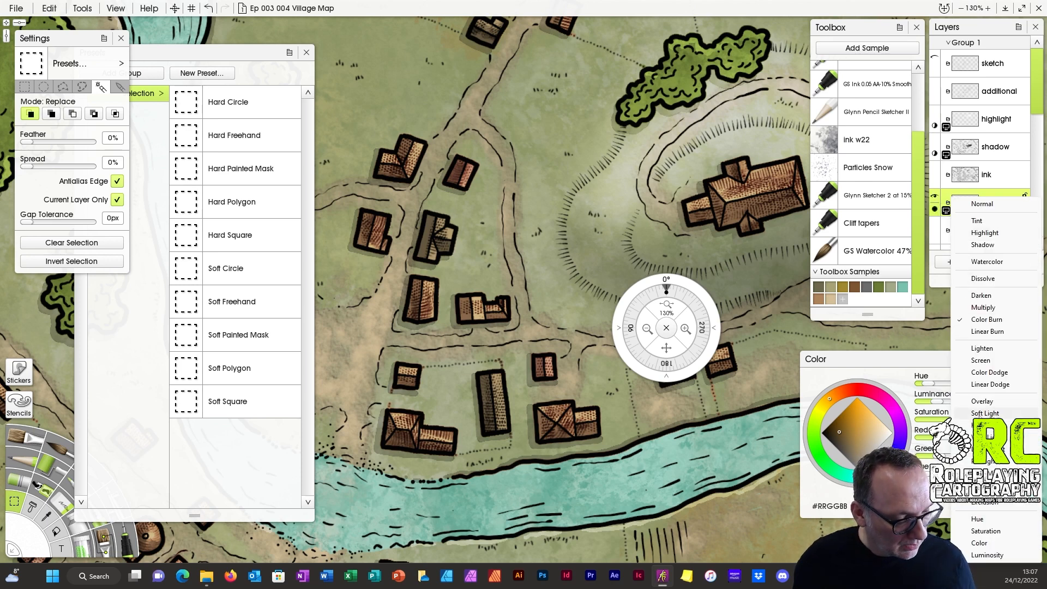
pyautogui.click(984, 414)
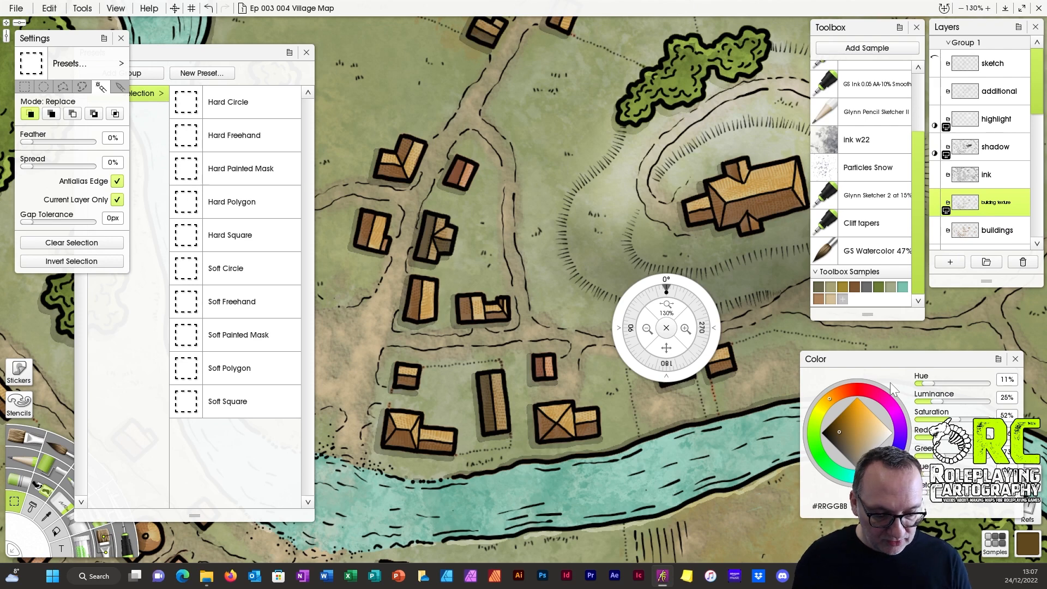
pyautogui.moveTo(679, 316); pyautogui.dragTo(724, 305)
# Close the brush presets and move the colour controls and the navigation wheel away from the map's centre.
pyautogui.click(305, 53)
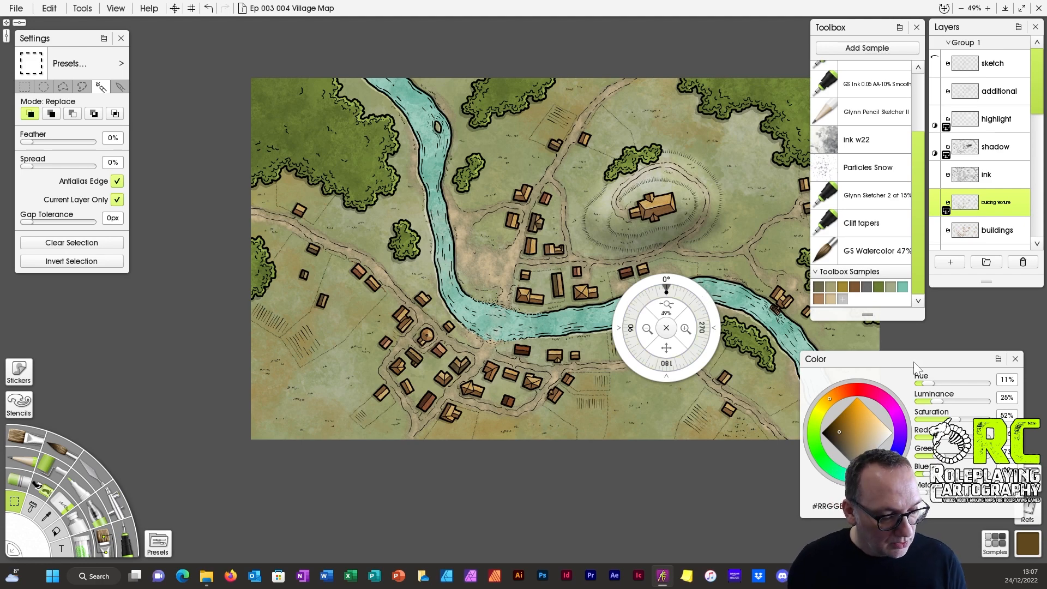
pyautogui.moveTo(912, 365); pyautogui.dragTo(931, 337)
pyautogui.moveTo(708, 297); pyautogui.dragTo(883, 433)
pyautogui.moveTo(871, 476); pyautogui.dragTo(774, 521)
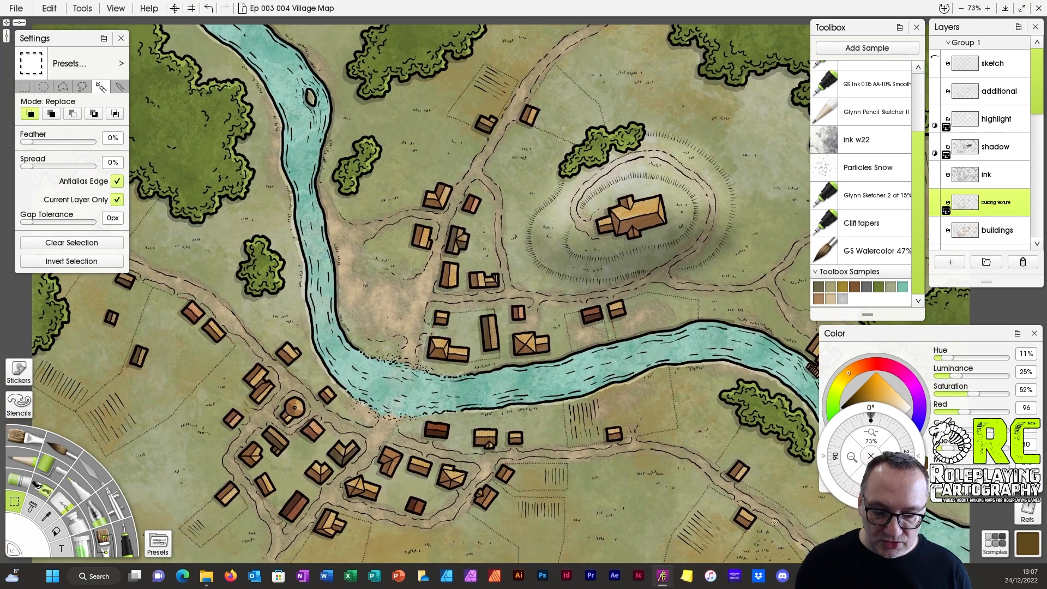